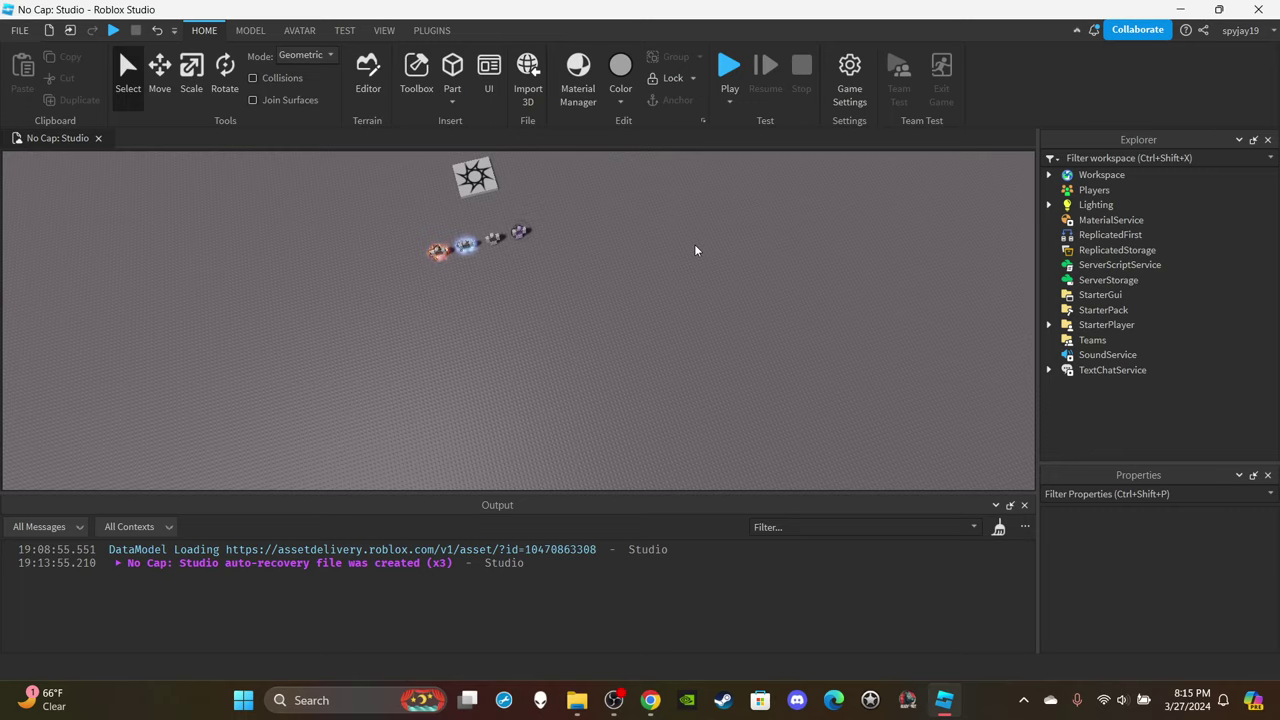
Examine the four aura figures on the baseplate from close up and from a distance.
key("w")
right_click_drag(665, 220, 665, 220)
key("w")
key("s")
right_click_drag(582, 334, 568, 334)
key("w")
scroll(568, 334, "down", 6)
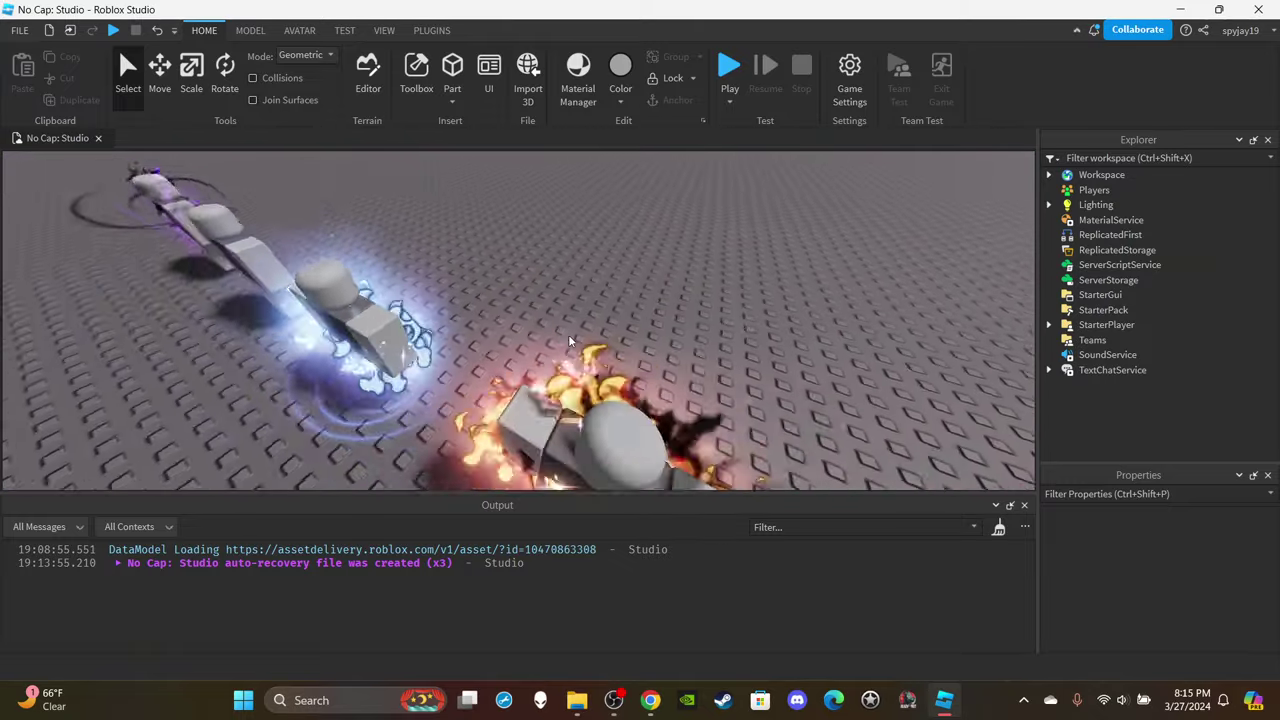
key("d")
right_click_drag(648, 332, 648, 332)
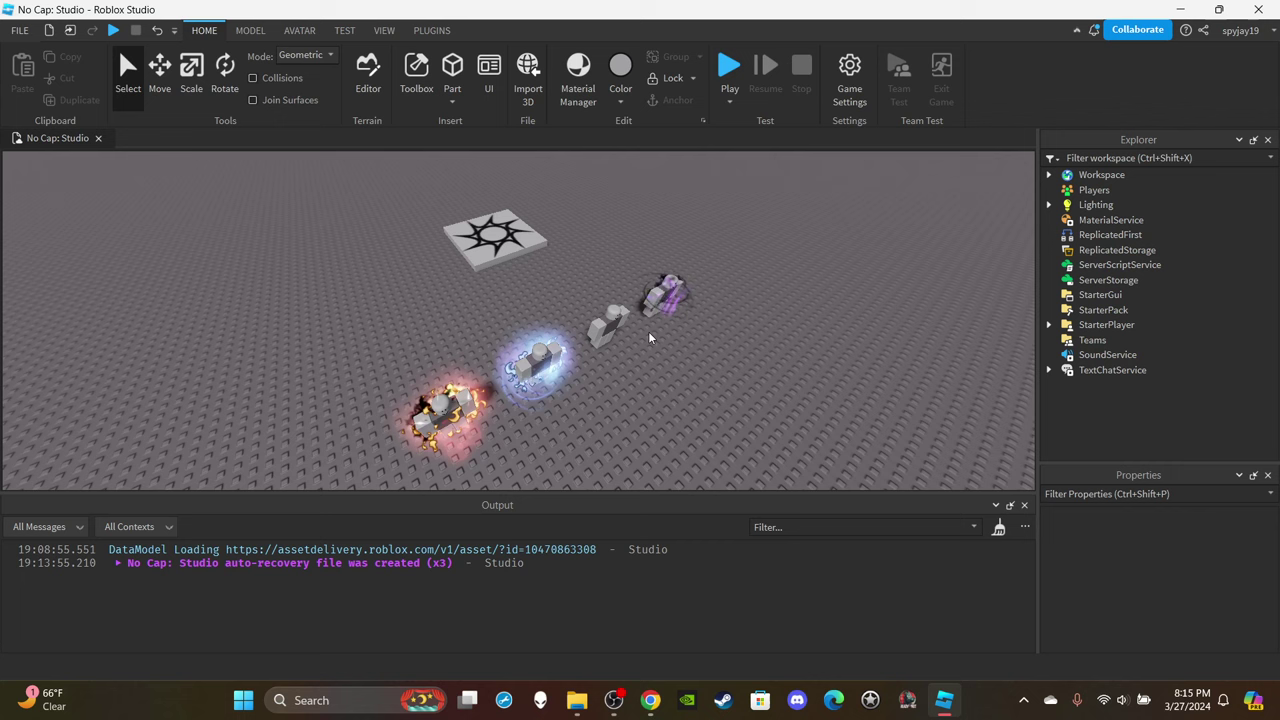
scroll(649, 334, "down", 2)
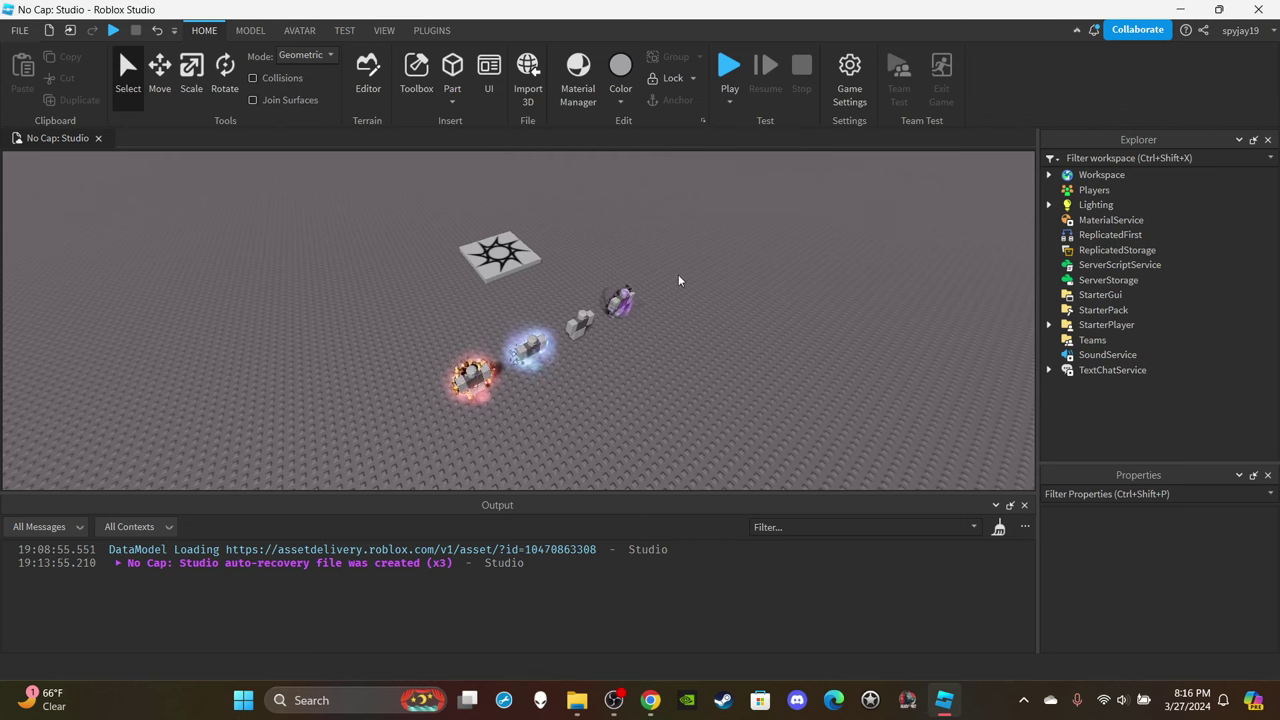
right_click_drag(792, 330, 789, 330)
scroll(789, 330, "up", 1)
right_click_drag(715, 283, 715, 283)
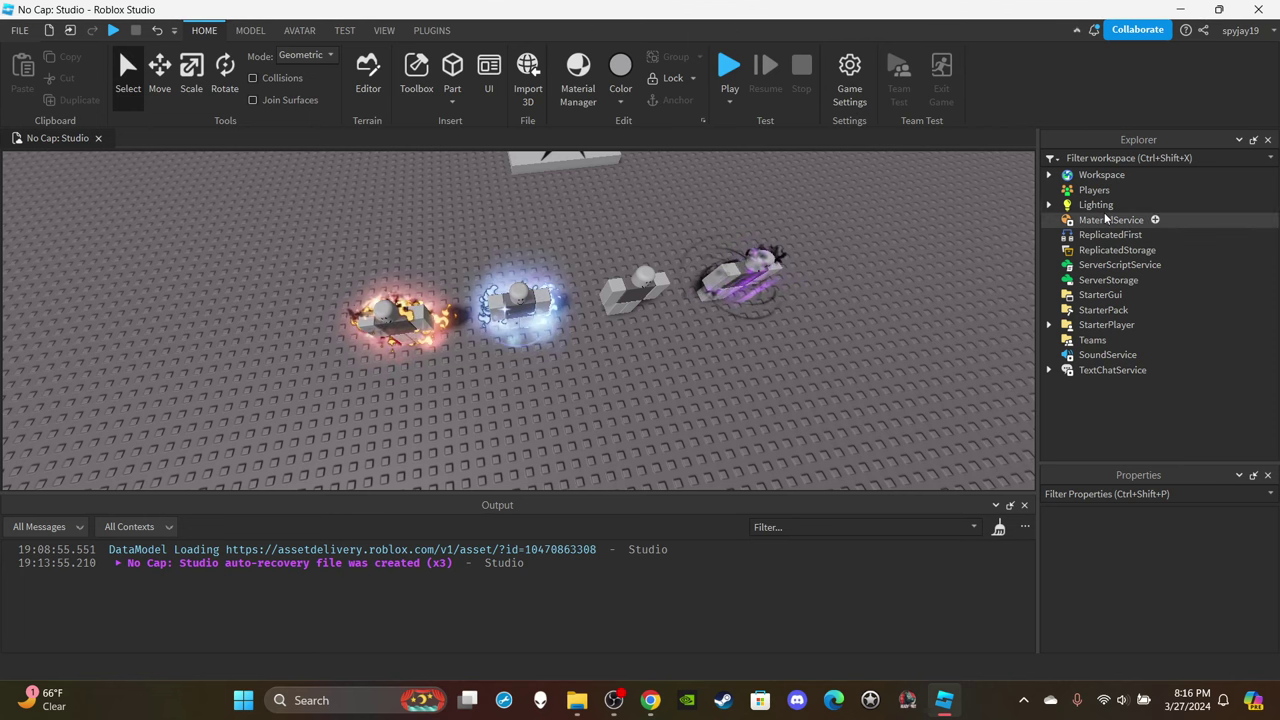
Add a RemoteEvent named CoreEvent to ReplicatedStorage.
left_click(1166, 250)
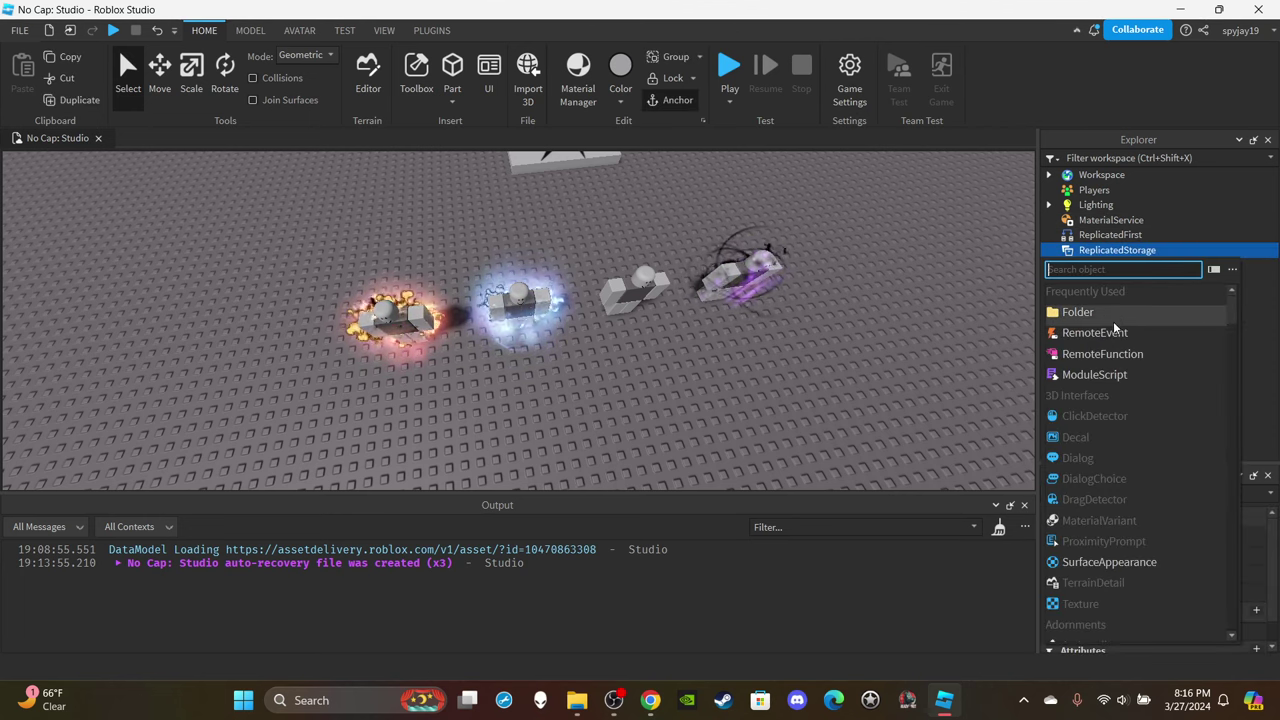
left_click(1100, 332)
left_click(1172, 575)
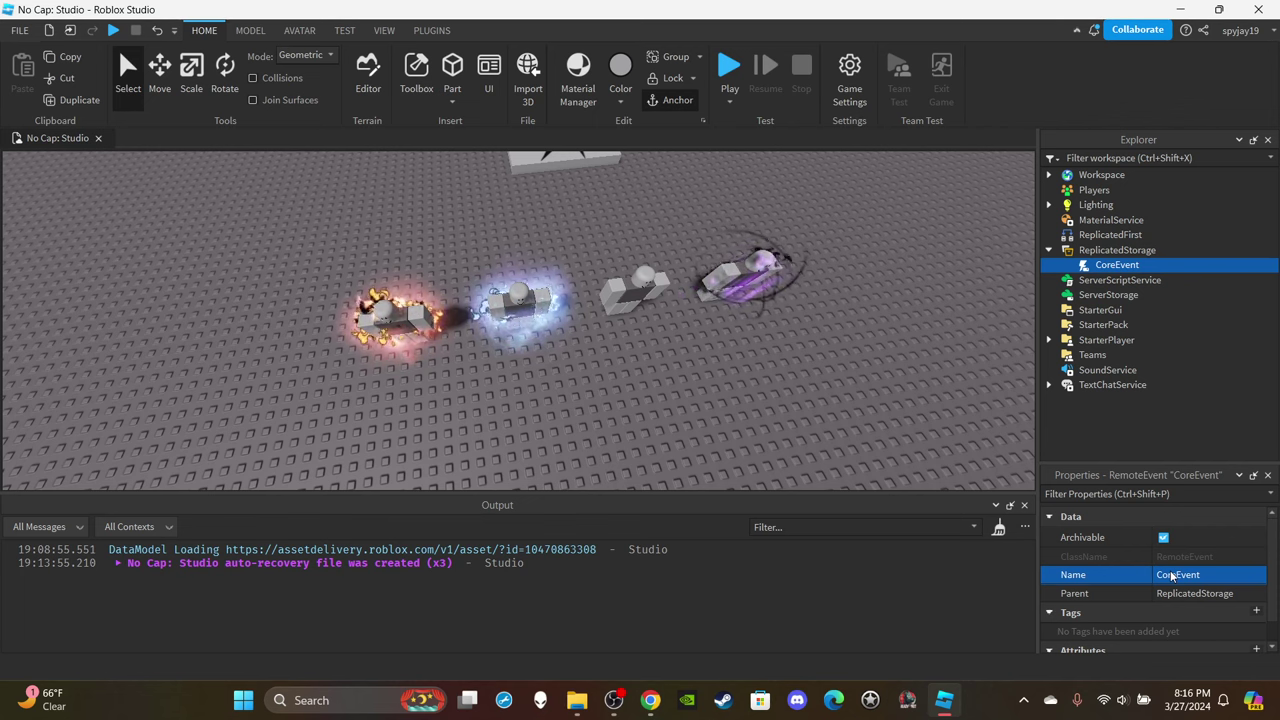
Delete the model containing the four aura figures from the workspace.
scroll(867, 300, "down", 3)
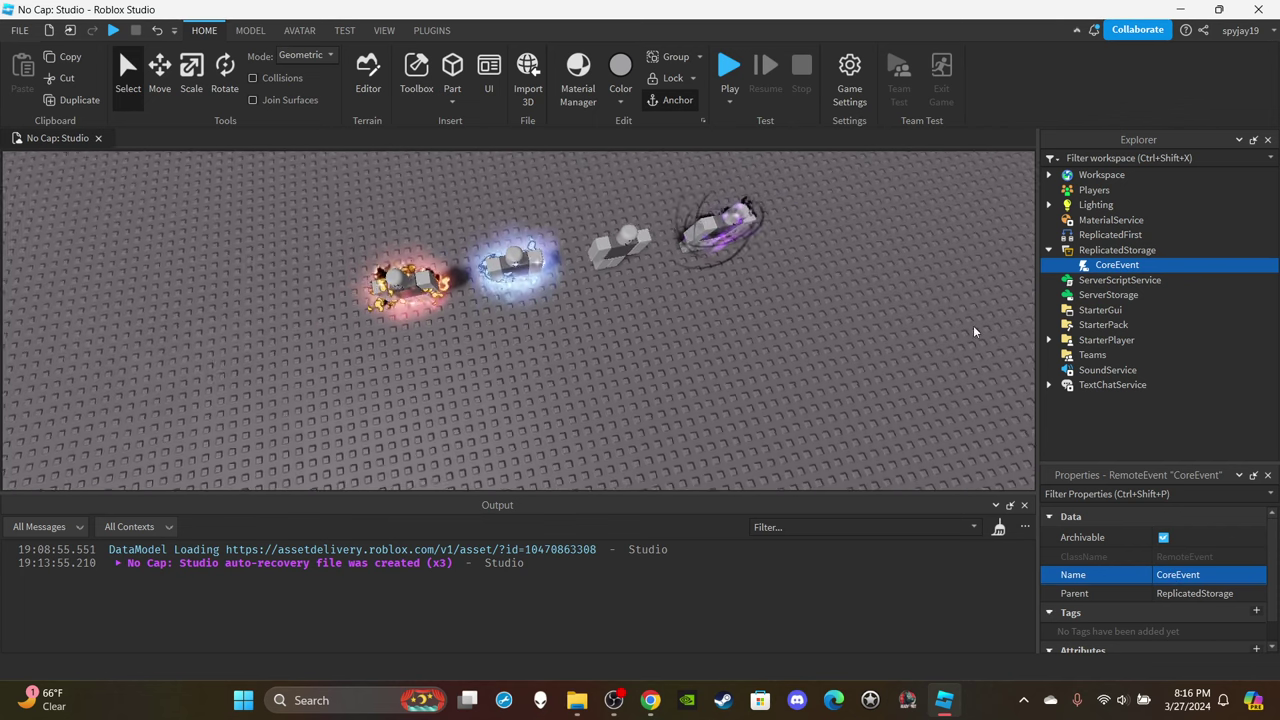
left_click(690, 249)
right_click_drag(683, 269, 736, 283)
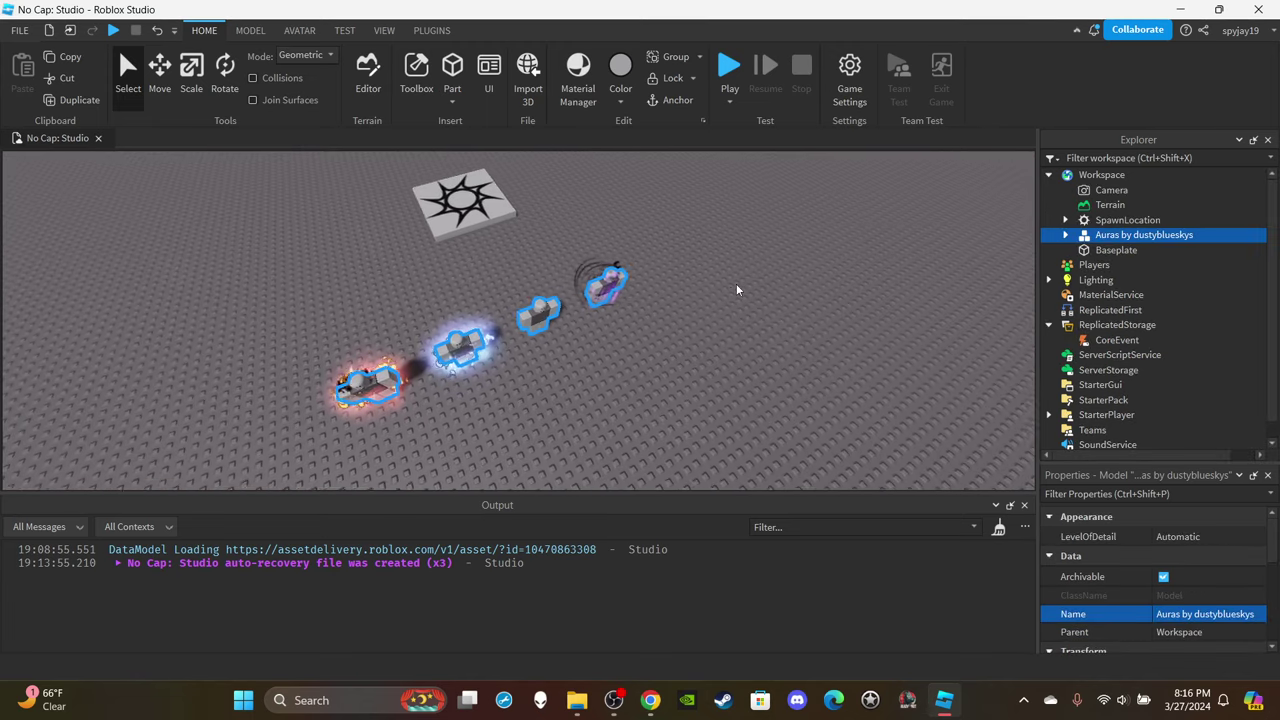
key("d")
right_click(534, 286)
left_click(575, 137)
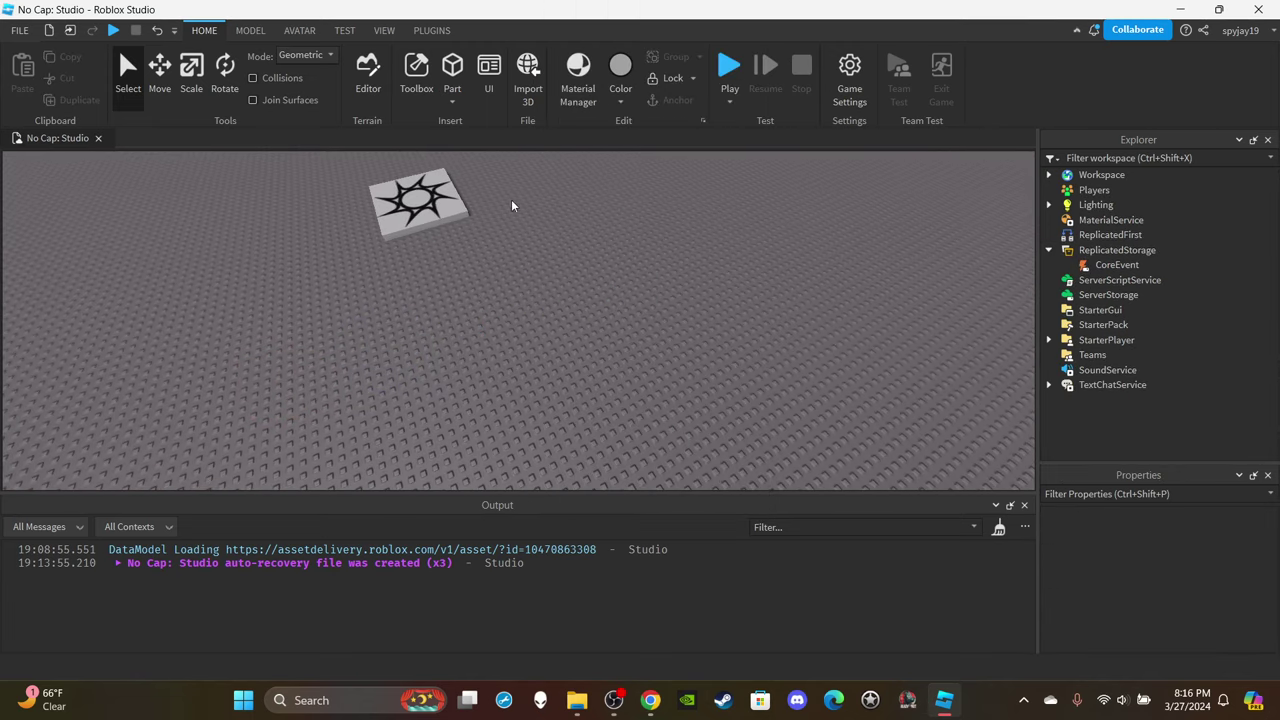
Insert the 4 Auras model from the recently used Toolbox models, and close the Toolbox.
left_click(416, 75)
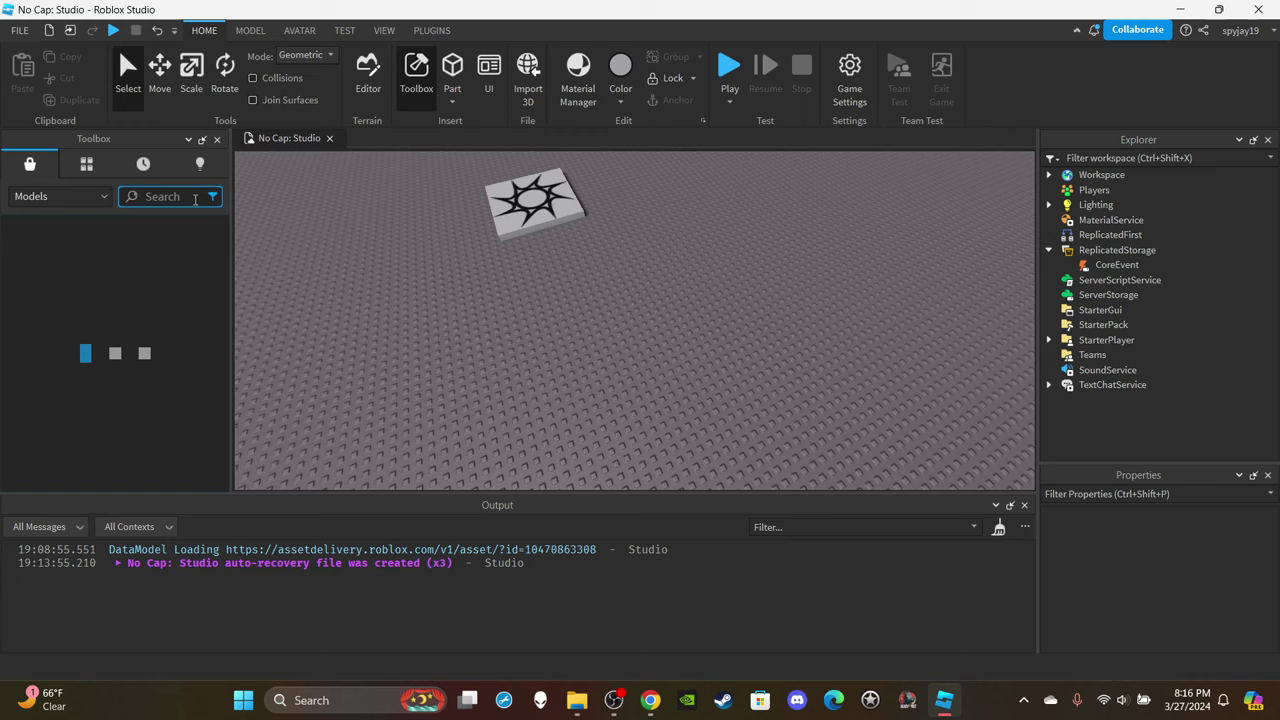
left_click(143, 163)
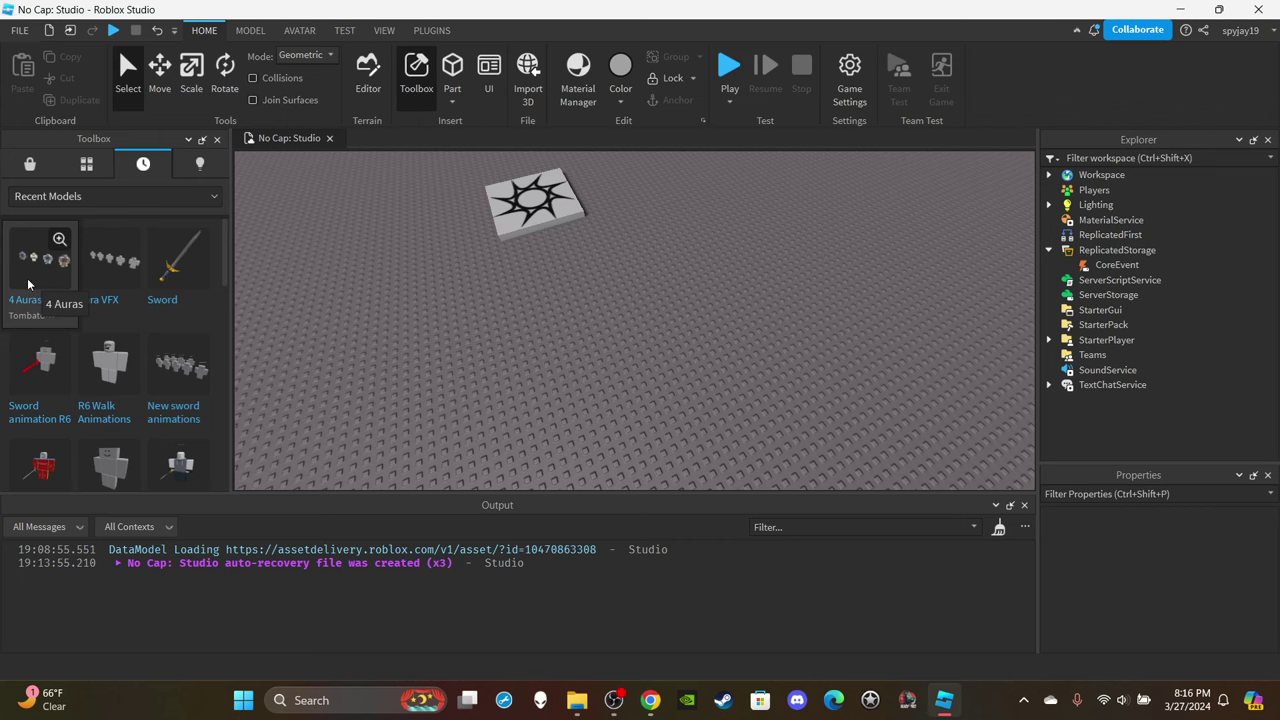
left_click(28, 284)
left_click(582, 371)
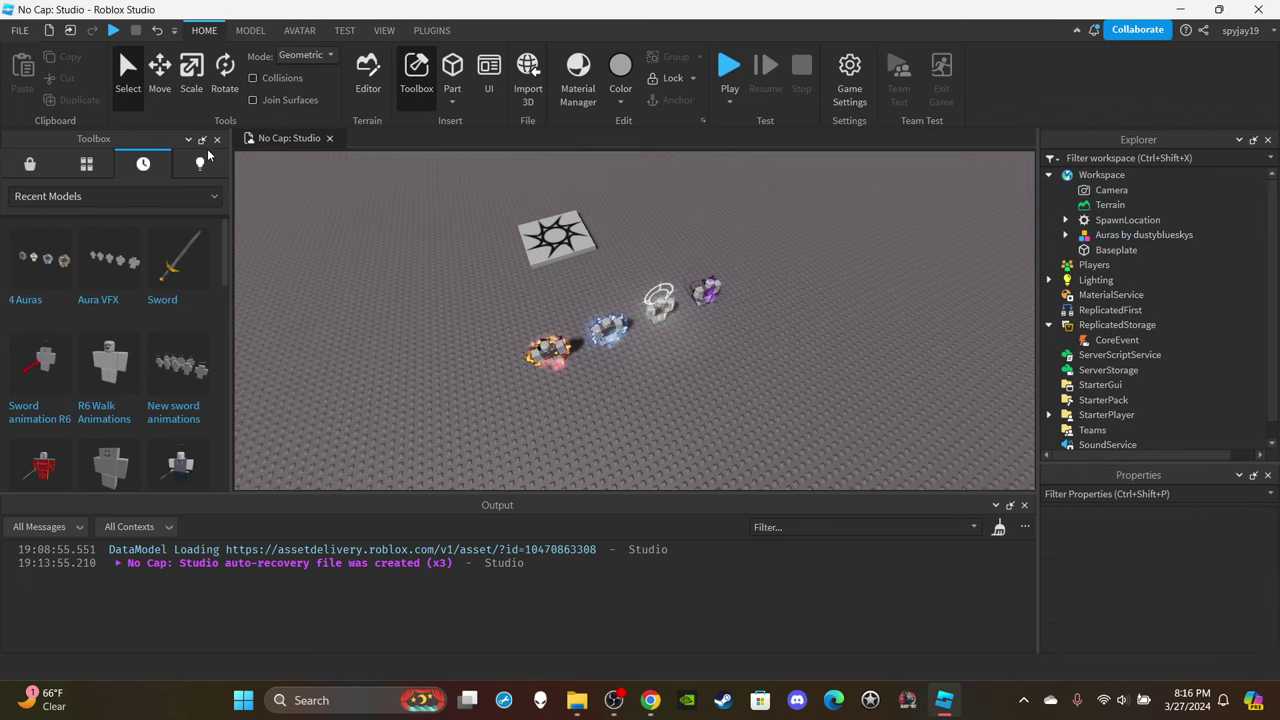
left_click(217, 139)
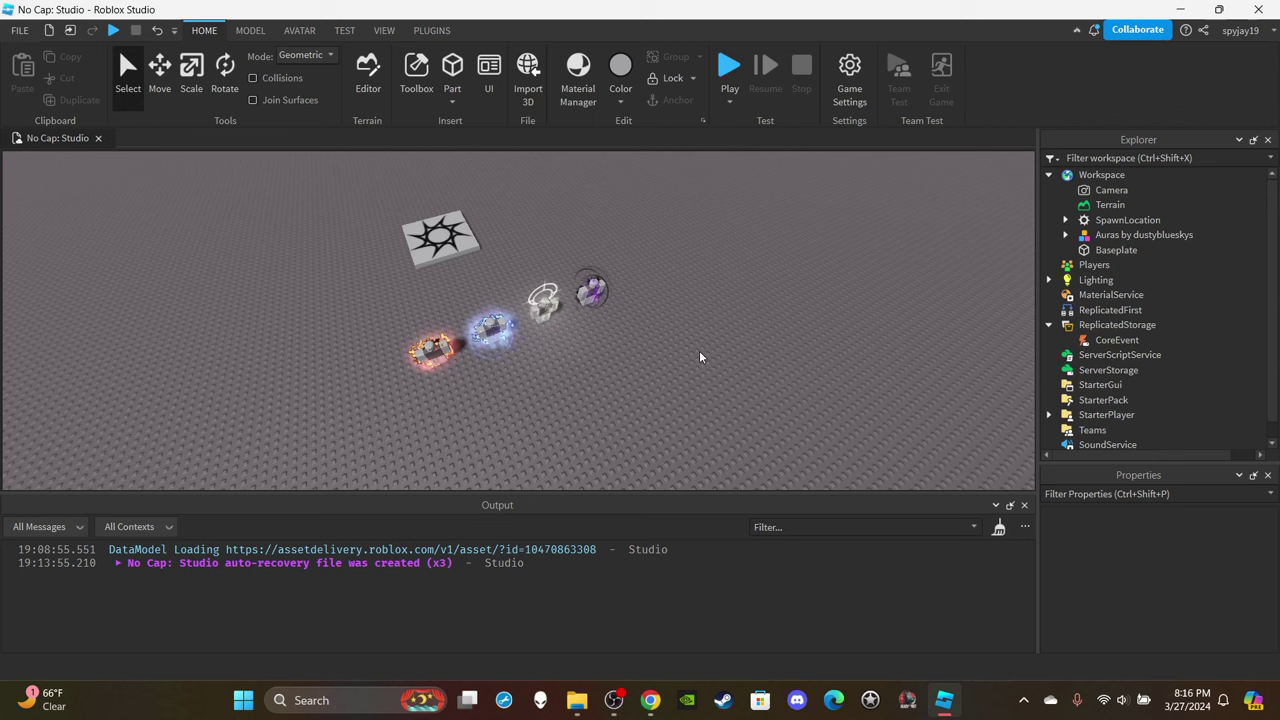
Add a folder named AuraFolder to ServerStorage.
right_click_drag(828, 362, 816, 354)
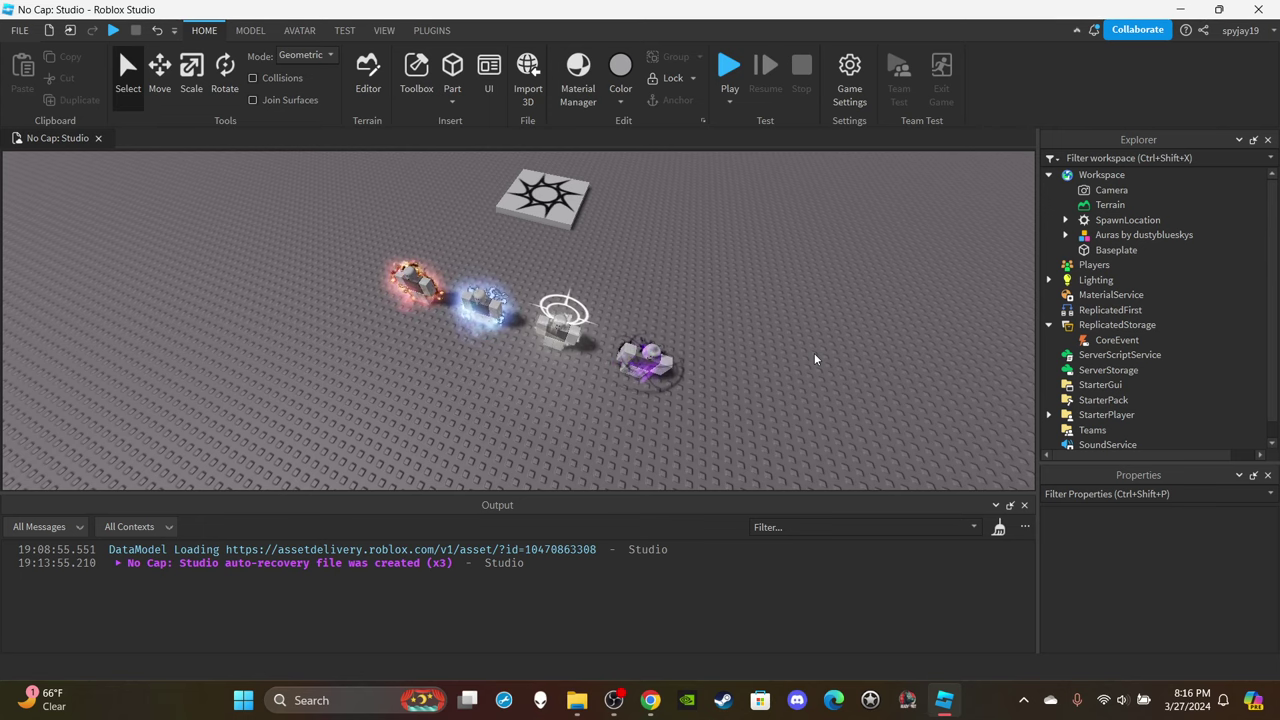
left_click(1173, 370)
left_click(1100, 343)
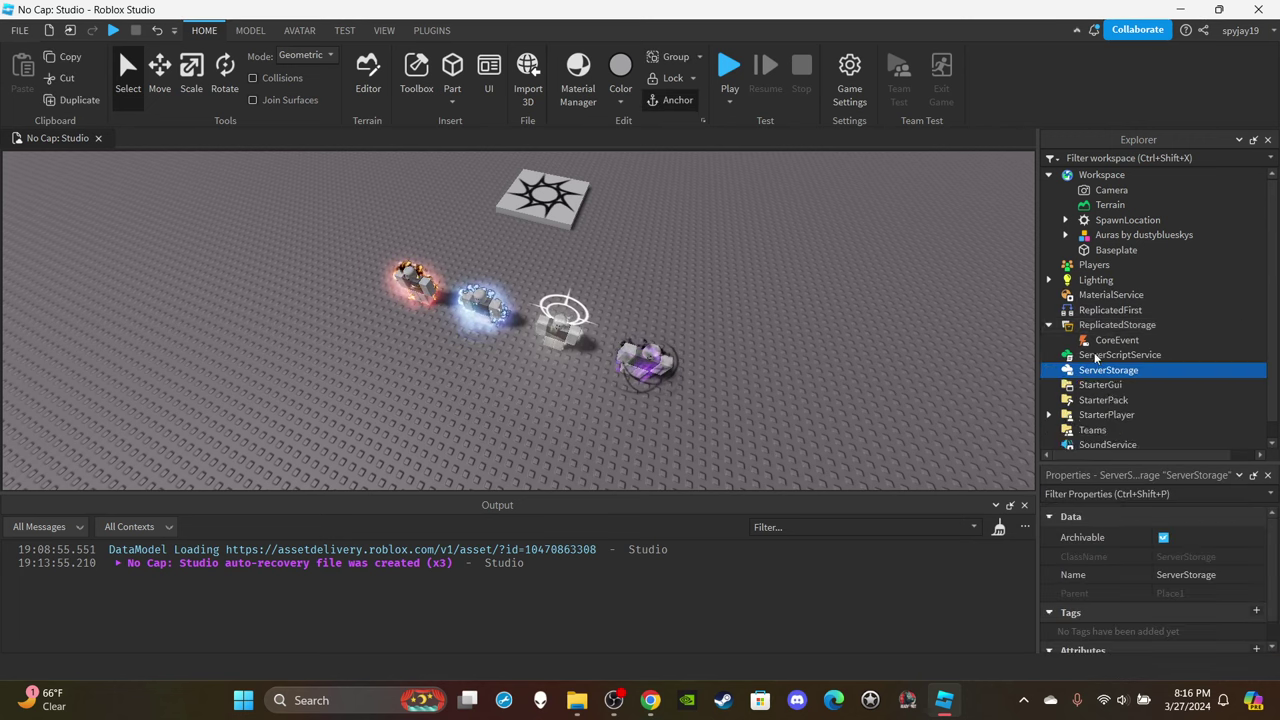
left_click(1106, 352)
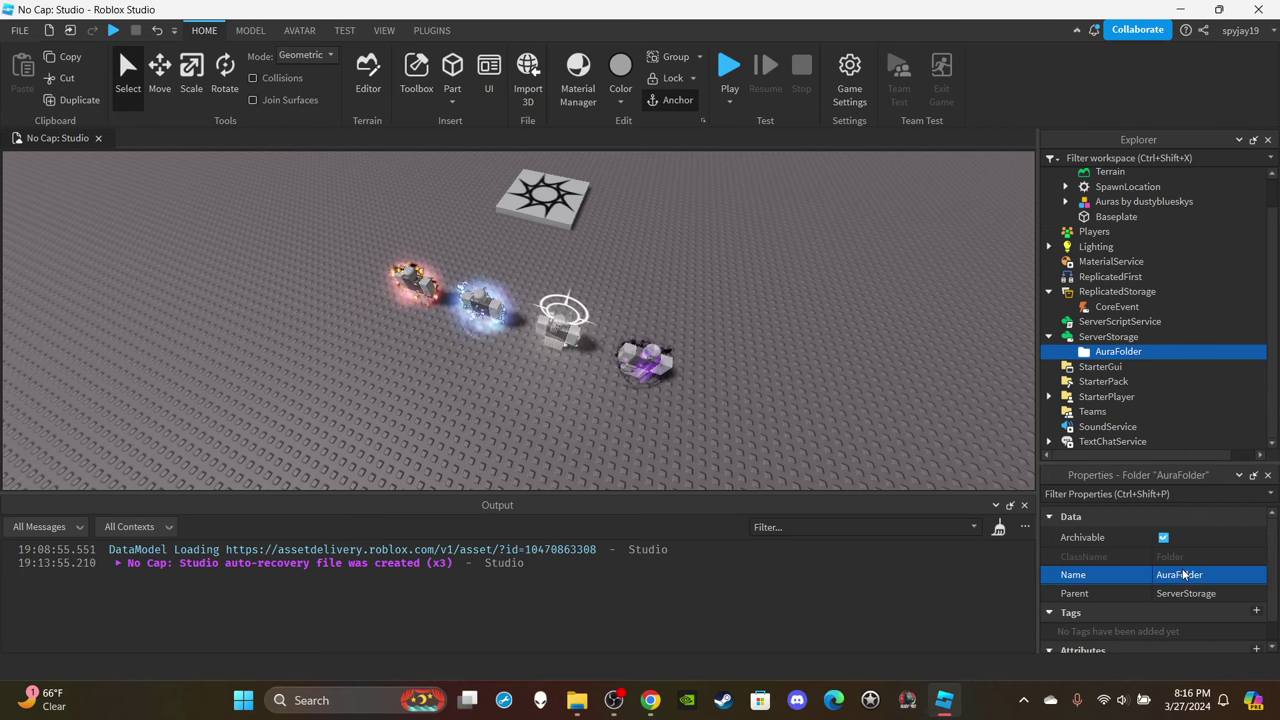
Create a Classic folder inside AuraFolder and duplicate it as a second folder named Rare.
left_click(1153, 351)
left_click(1144, 352)
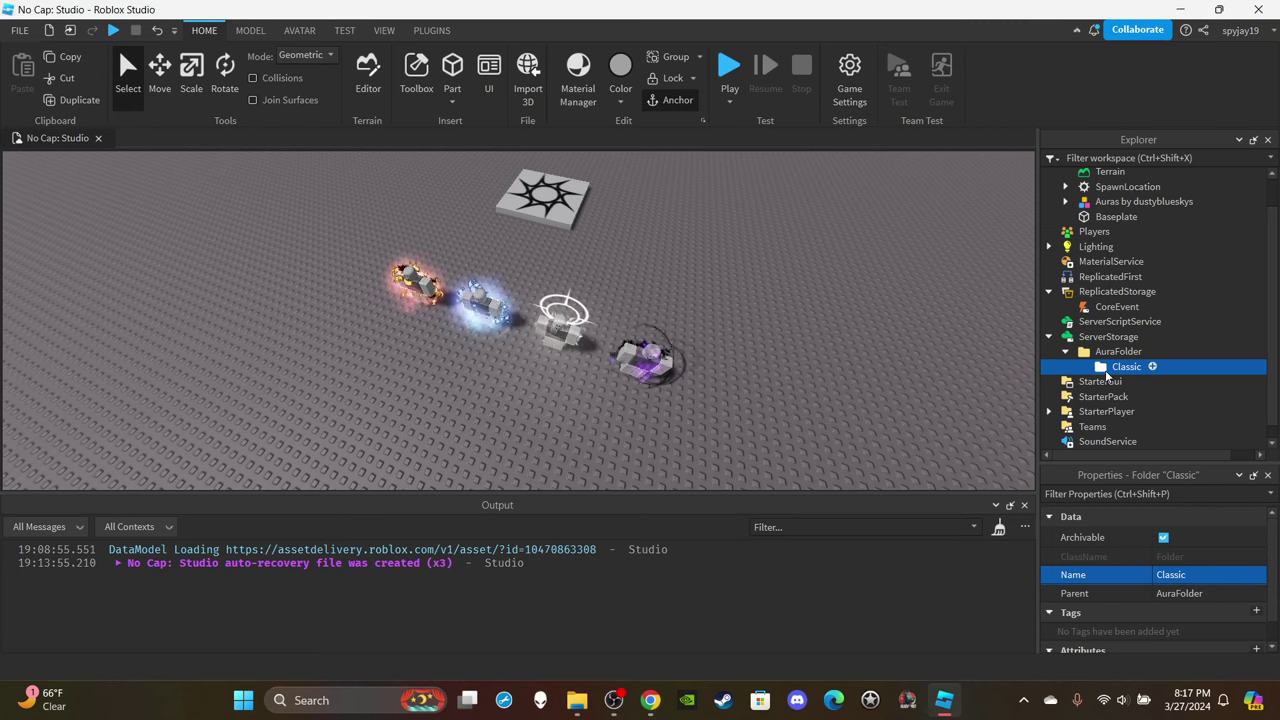
key("ctrl+d")
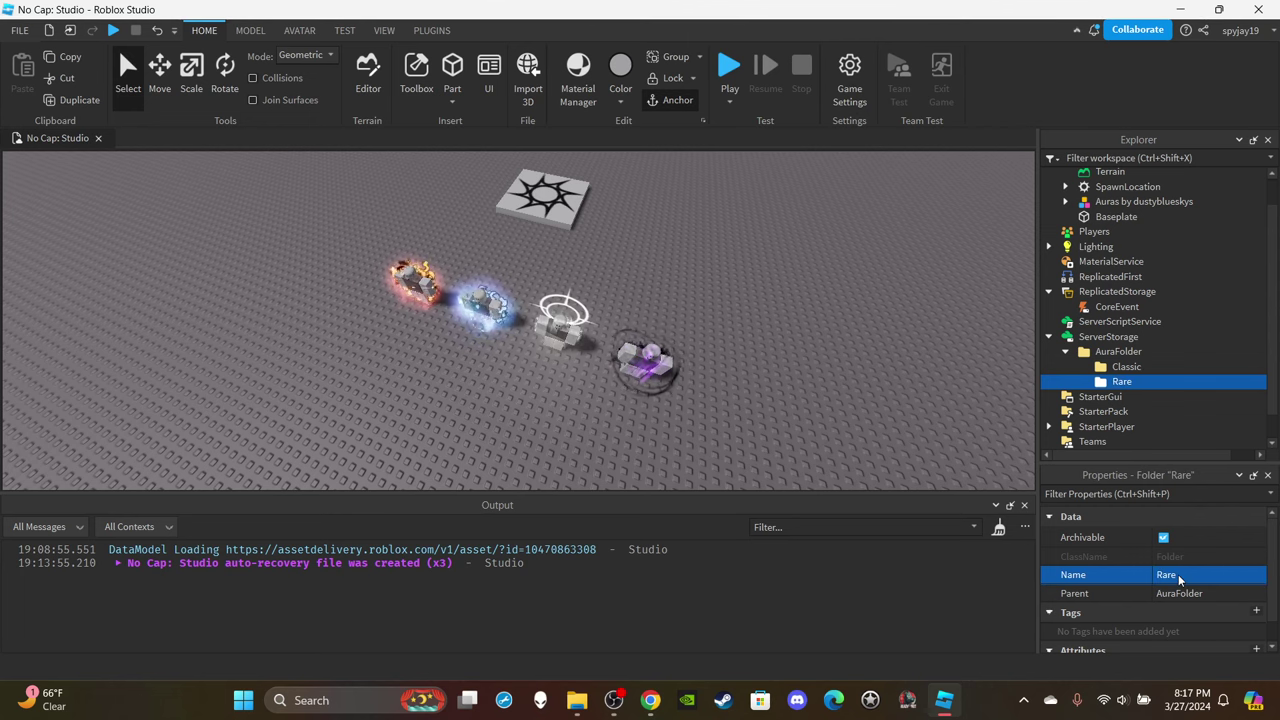
left_click(1125, 367)
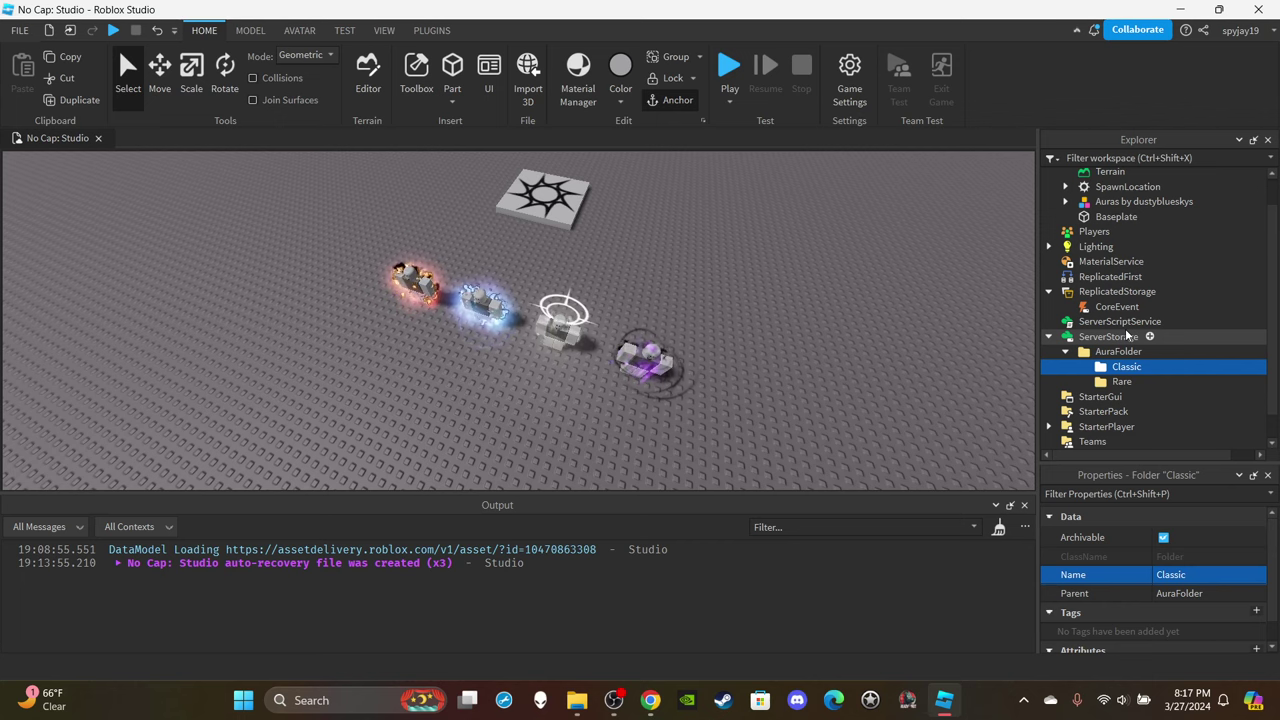
Expand the inserted aura model and its LightAura figure to examine the body parts and the glowing effect around them.
scroll(645, 256, "up", 3)
right_click_drag(657, 231, 548, 372)
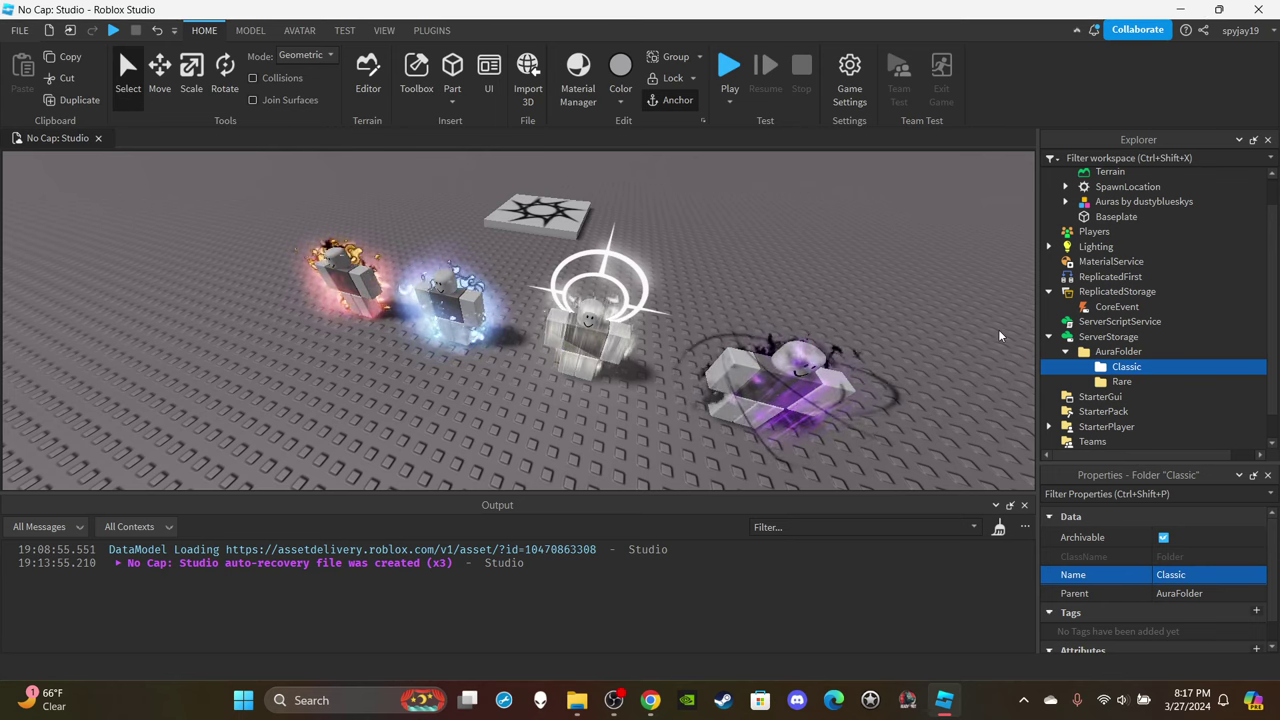
left_click(1140, 201)
left_click(1065, 201)
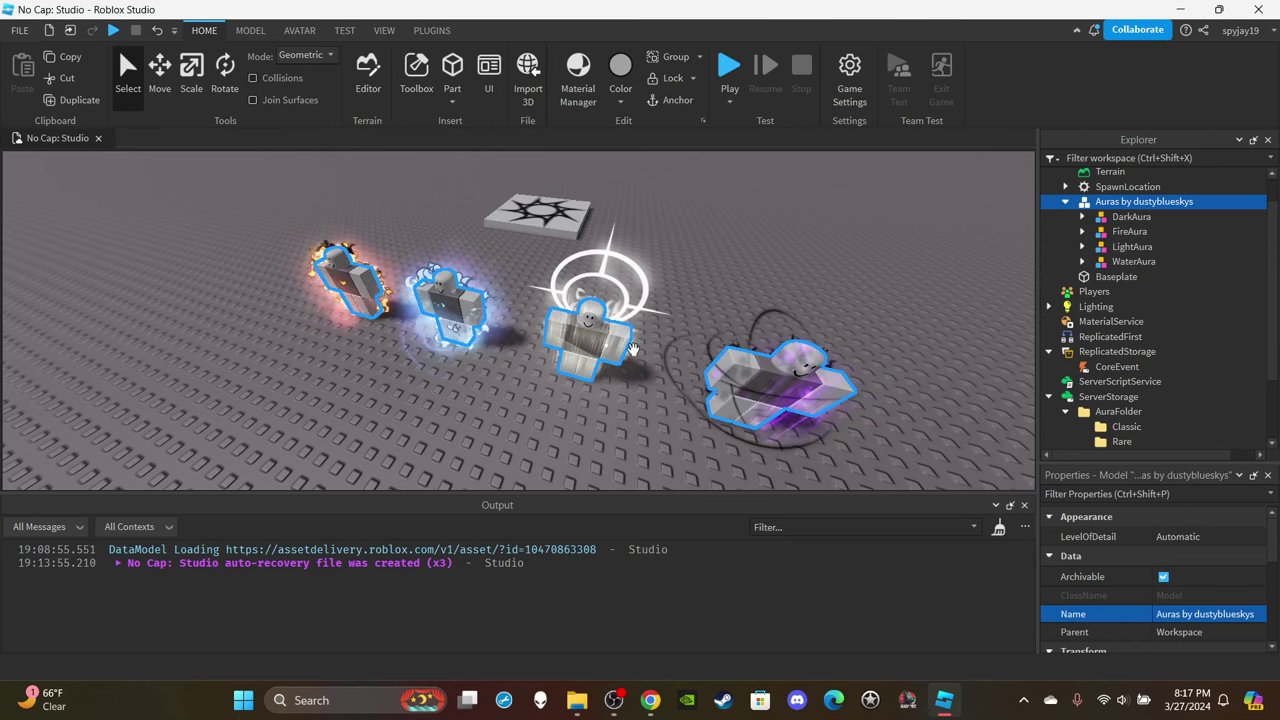
left_click(1115, 249)
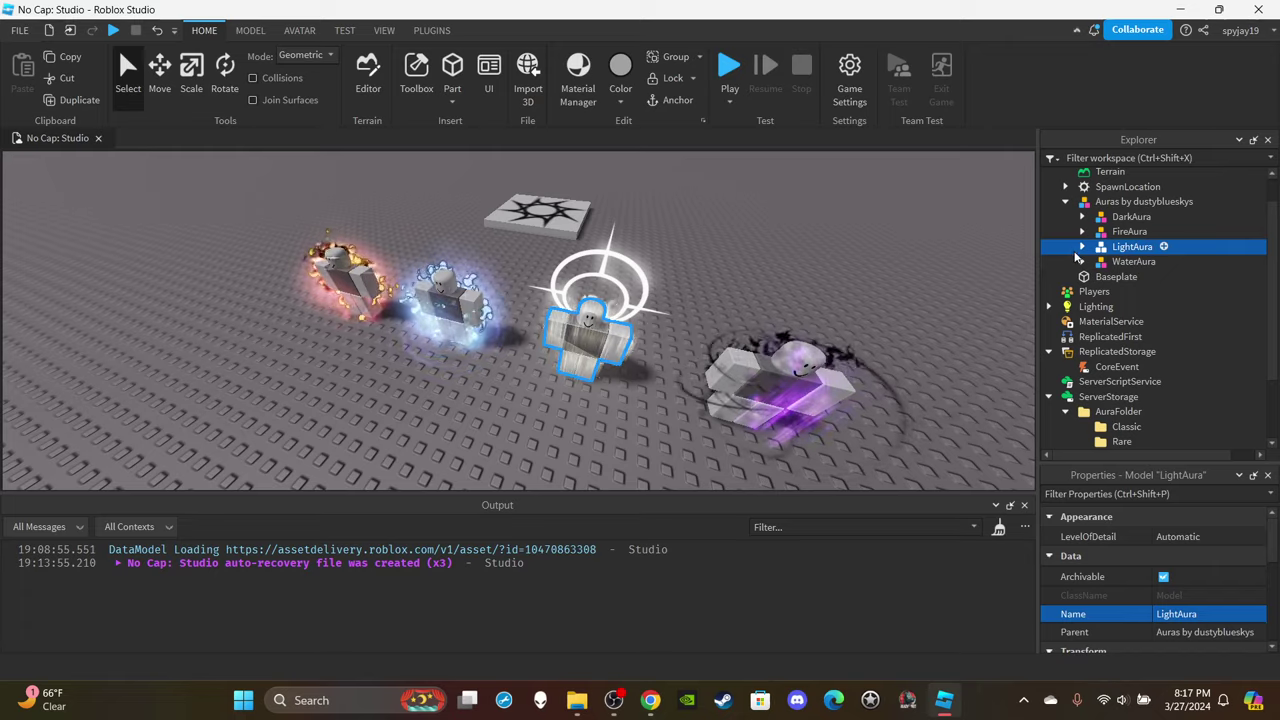
left_click(1081, 247)
scroll(1101, 276, "down", 1)
right_click_drag(657, 300, 657, 360)
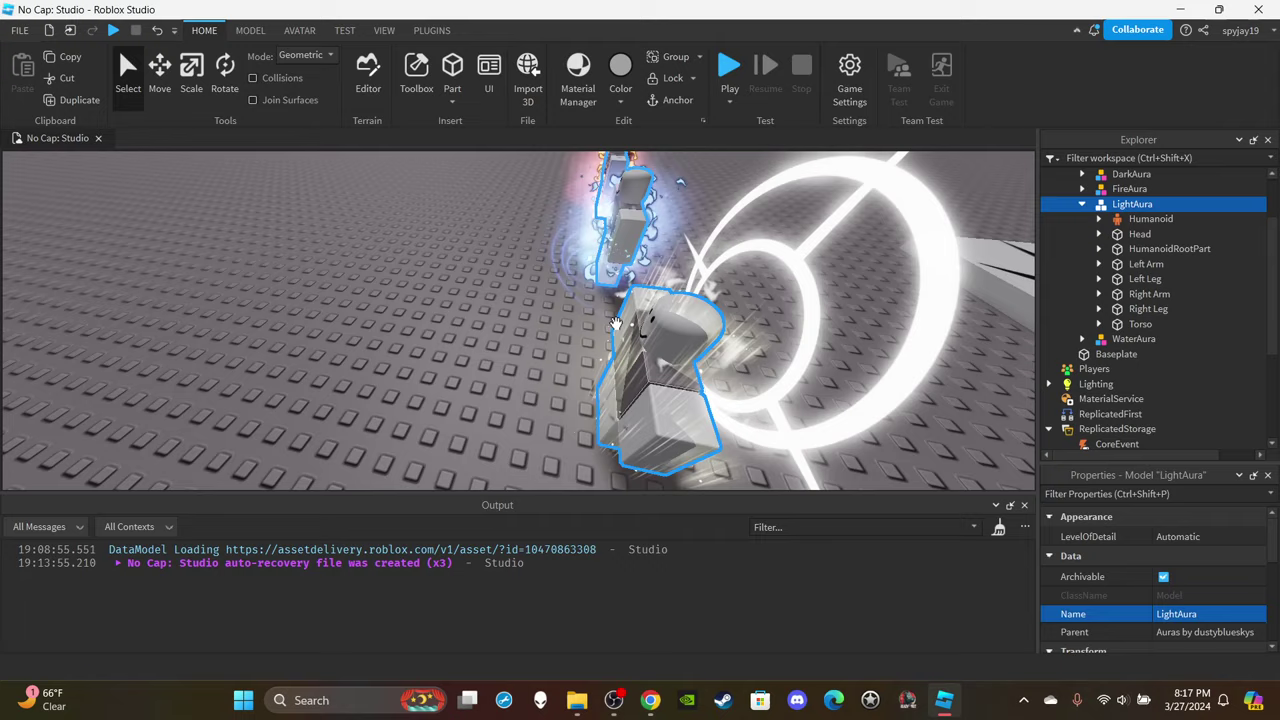
right_click_drag(773, 290, 595, 257)
scroll(595, 257, "down", 4)
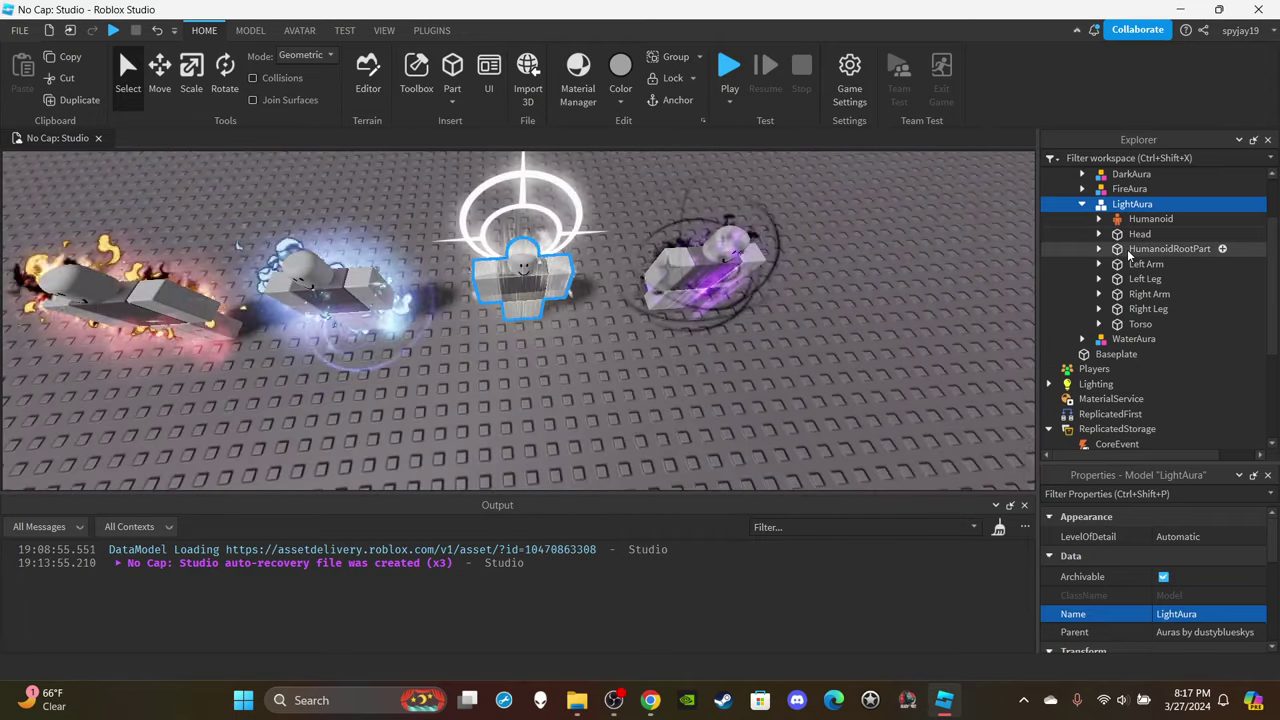
Examine the contents of LightAura's Head, HumanoidRootPart and Left Arm.
left_click(1099, 233)
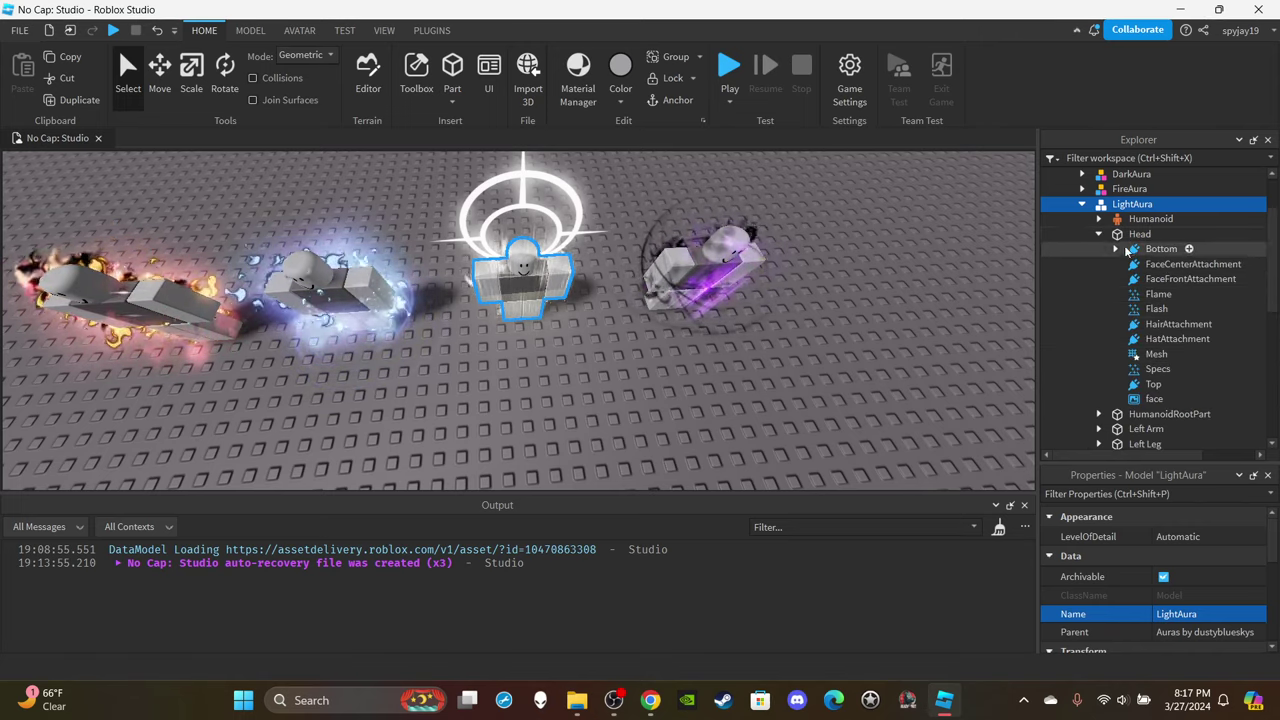
left_click(1100, 234)
left_click(1099, 249)
left_click(1099, 249)
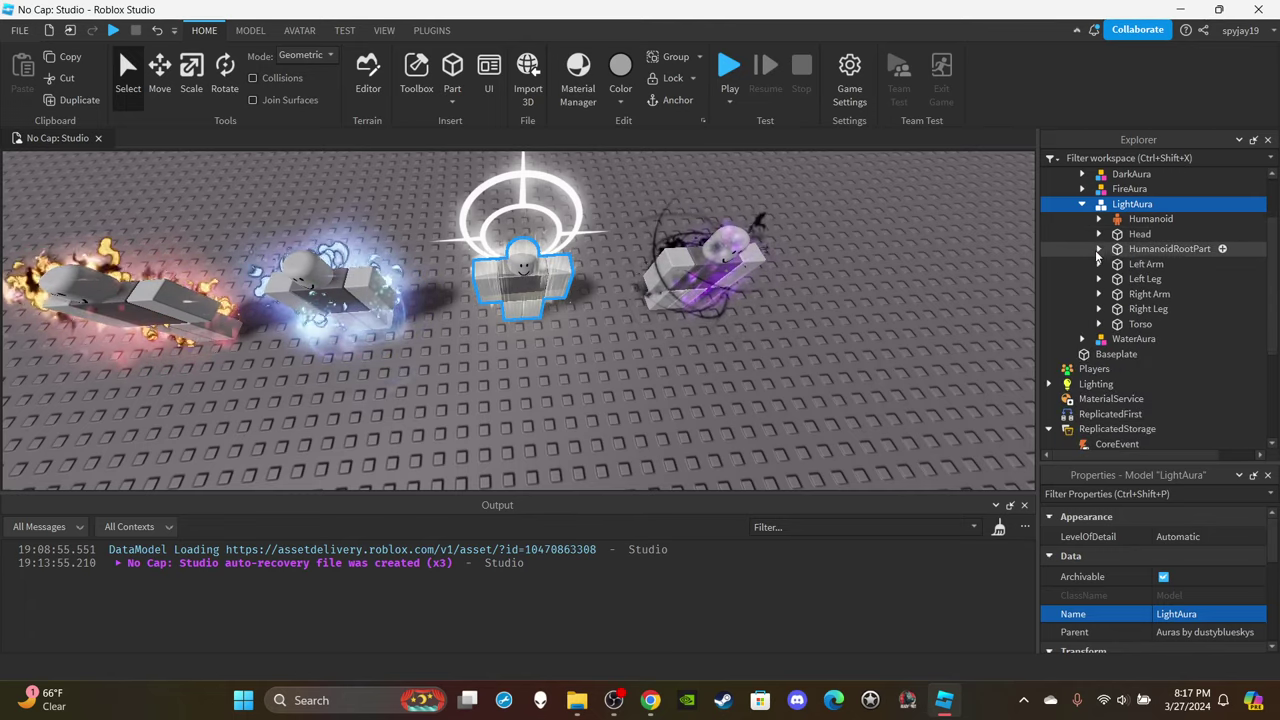
left_click(1099, 264)
left_click(1099, 264)
Delete the 1TopSymbol attachment from LightAura's Torso.
left_click(1099, 324)
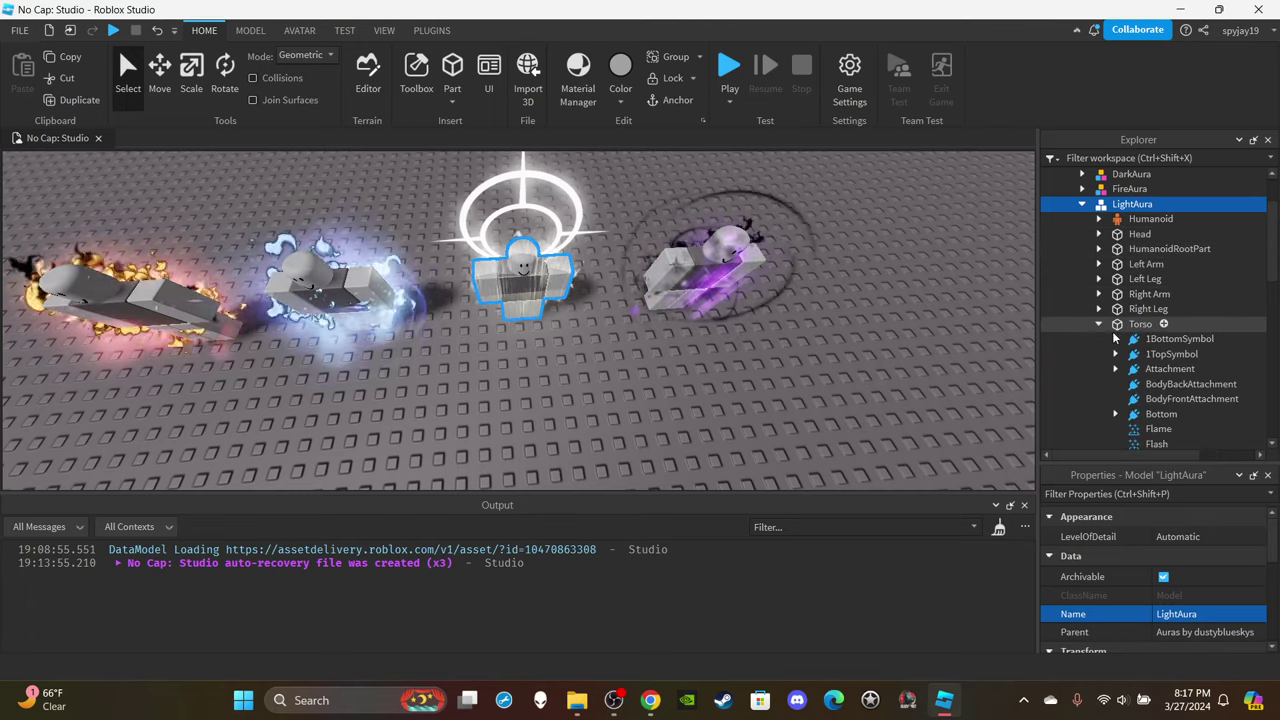
scroll(1160, 312, "down", 2)
left_click(1165, 269)
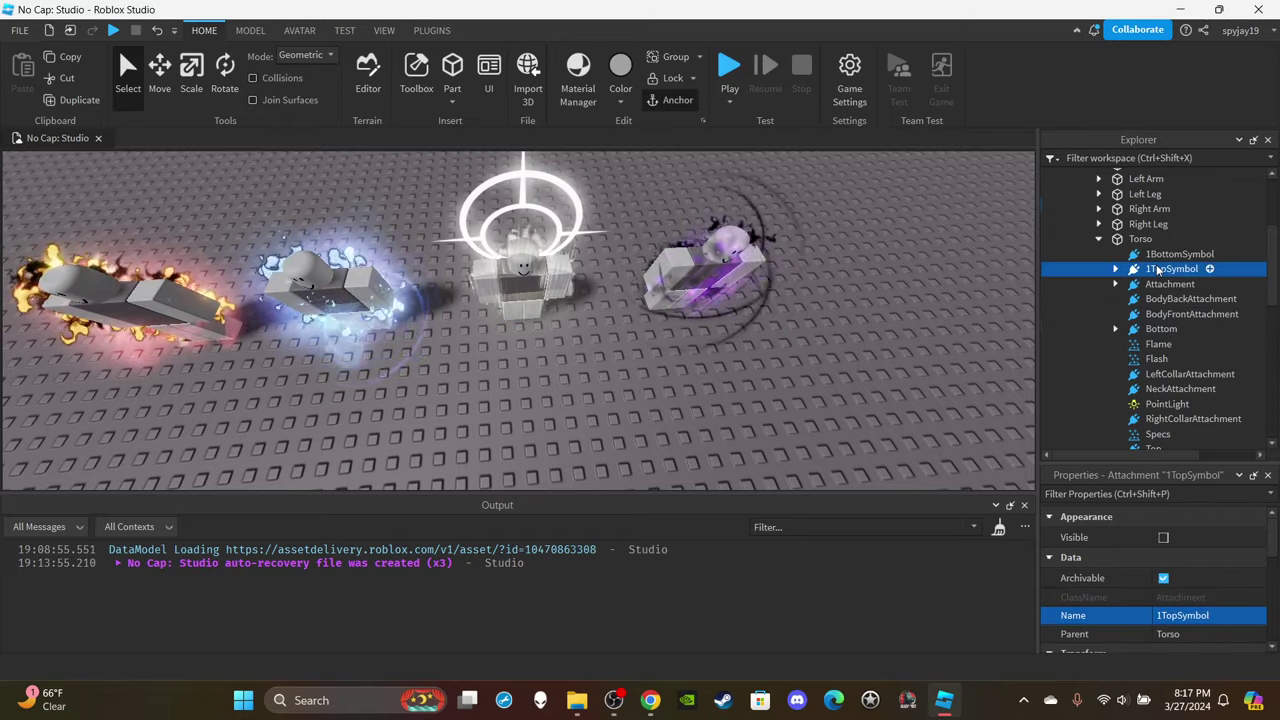
key("Delete")
right_click_drag(823, 286, 769, 286)
scroll(823, 286, "up", 2)
scroll(769, 286, "down", 2)
left_click(1099, 239)
scroll(1120, 291, "down", 2)
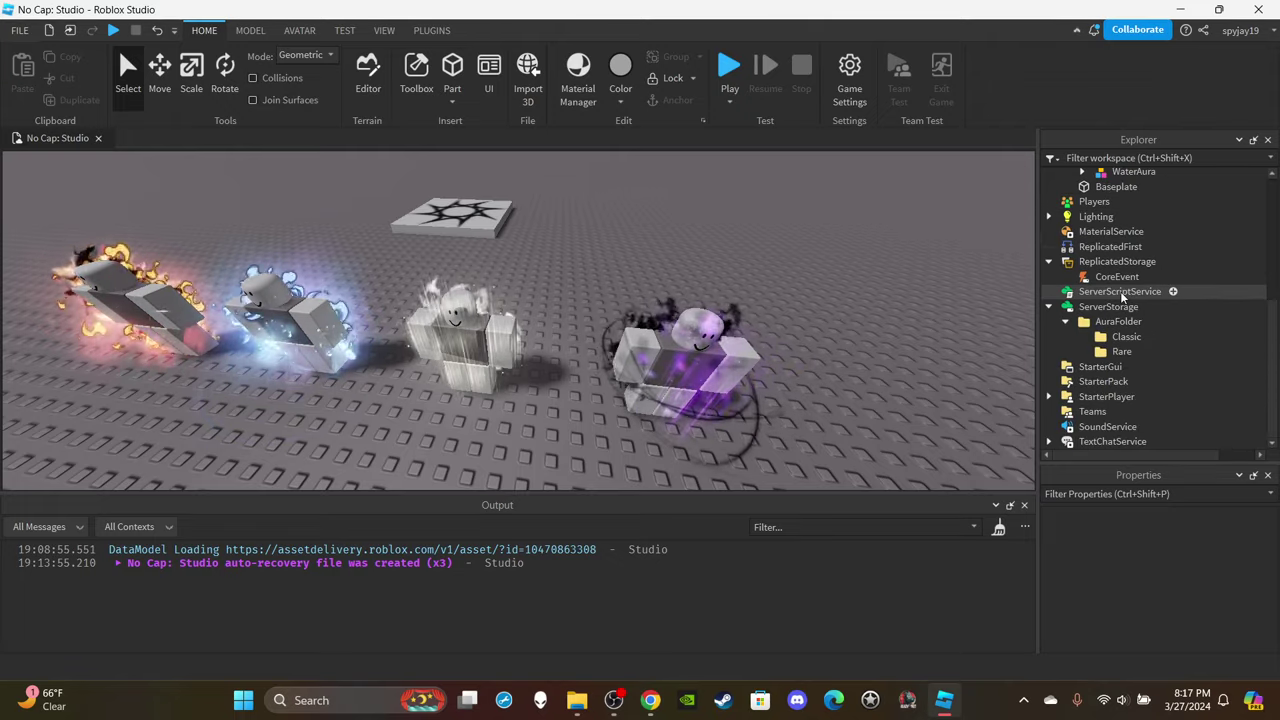
left_click(690, 360)
left_click(140, 310, "ctrl")
left_click(290, 320, "ctrl")
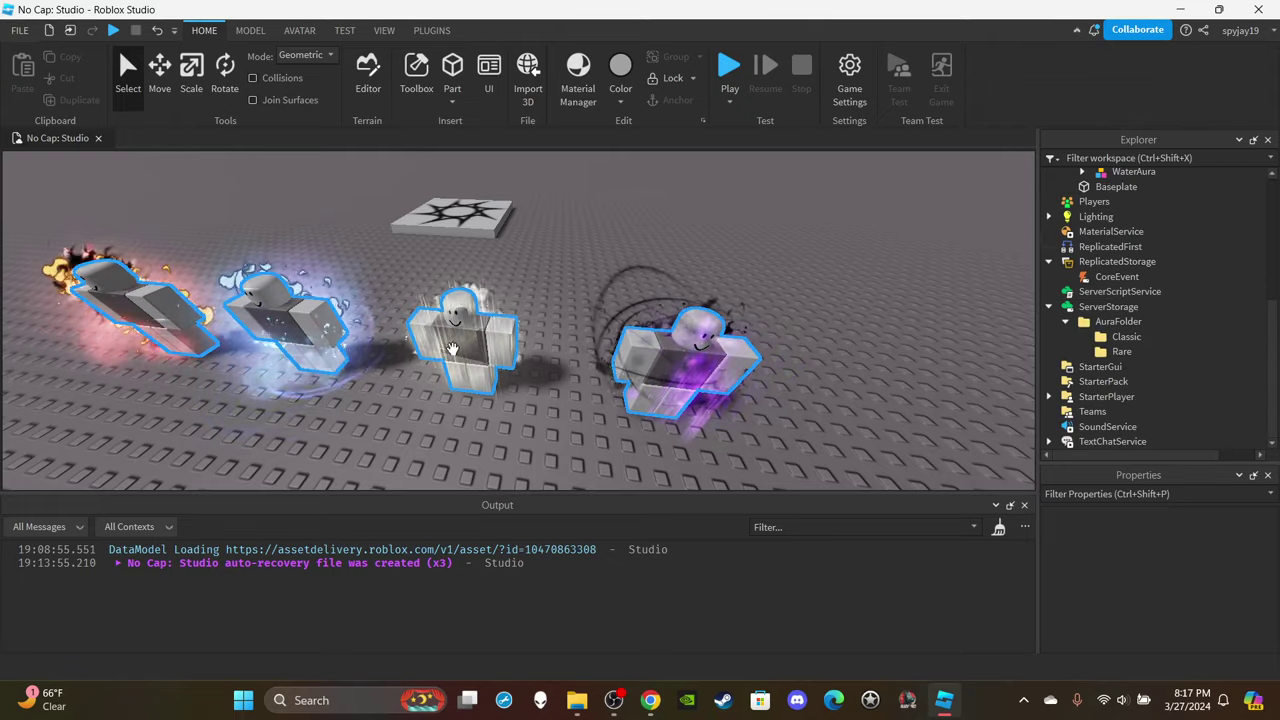
left_click(452, 348, "ctrl")
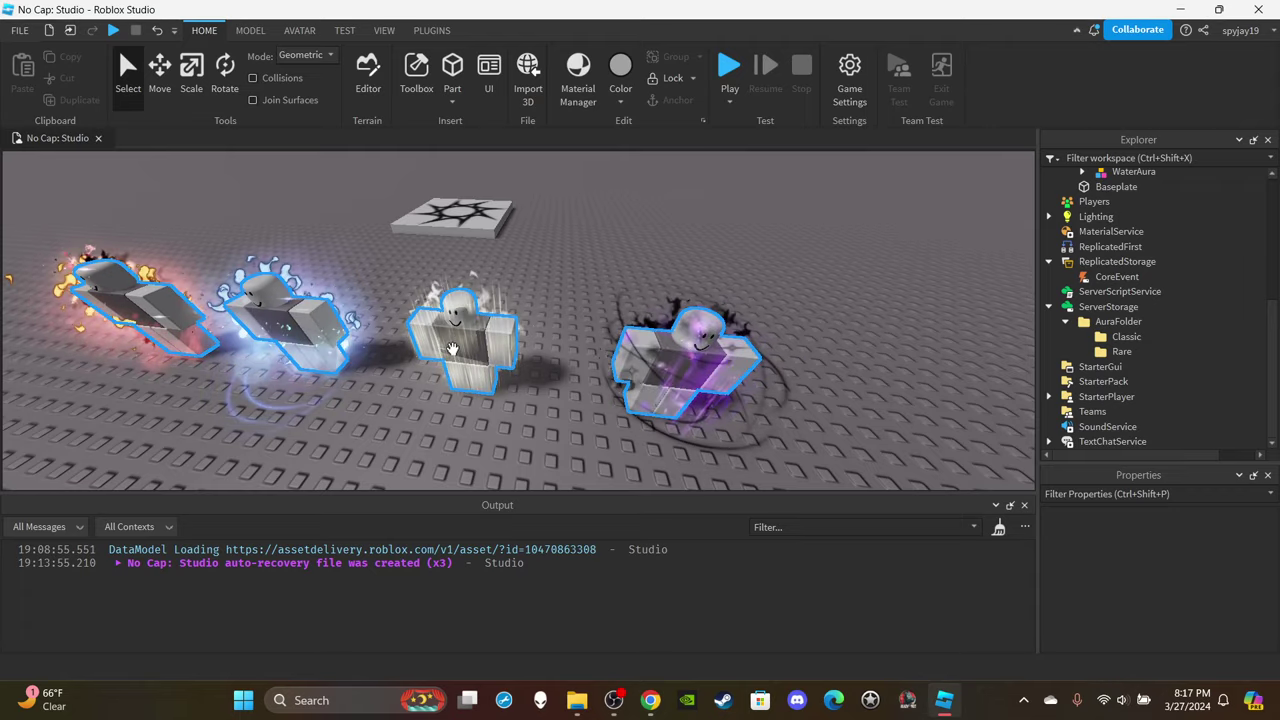
left_click(1172, 303)
Examine the attachments and particle emitters inside LightAura's Head.
scroll(1174, 295, "up", 5)
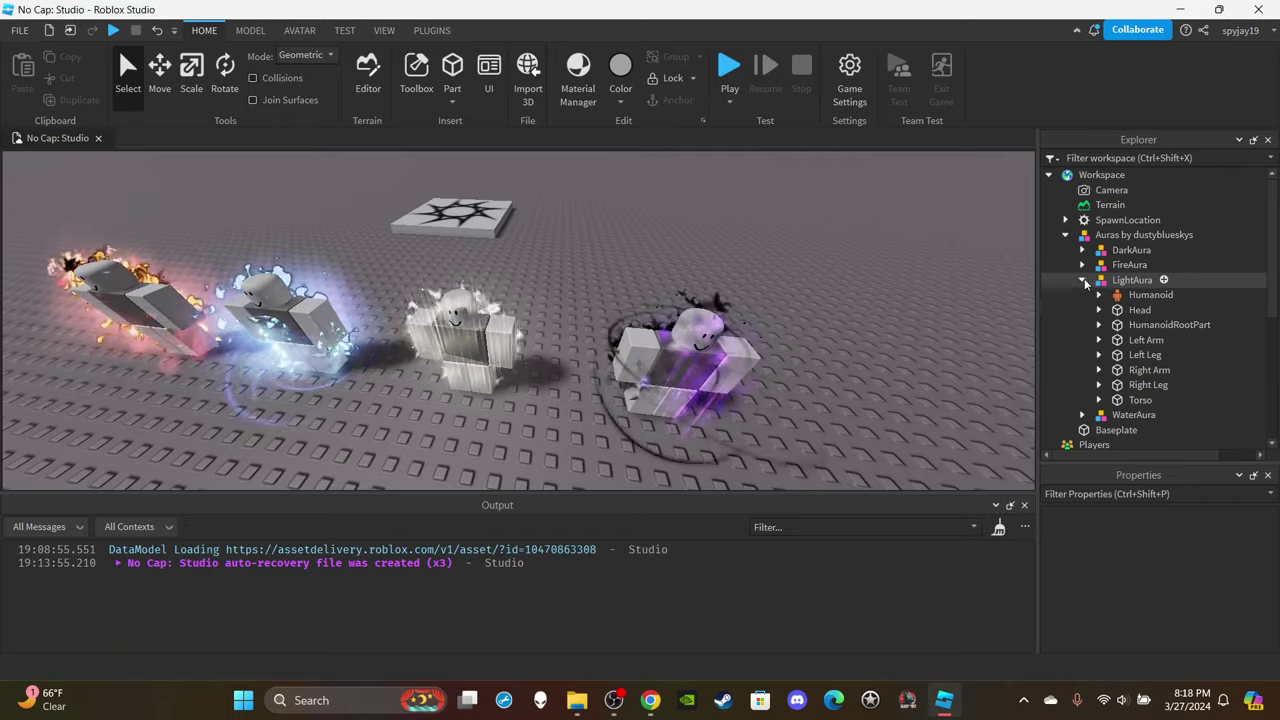
left_click(1124, 309)
left_click(1099, 309)
scroll(1177, 318, "down", 3)
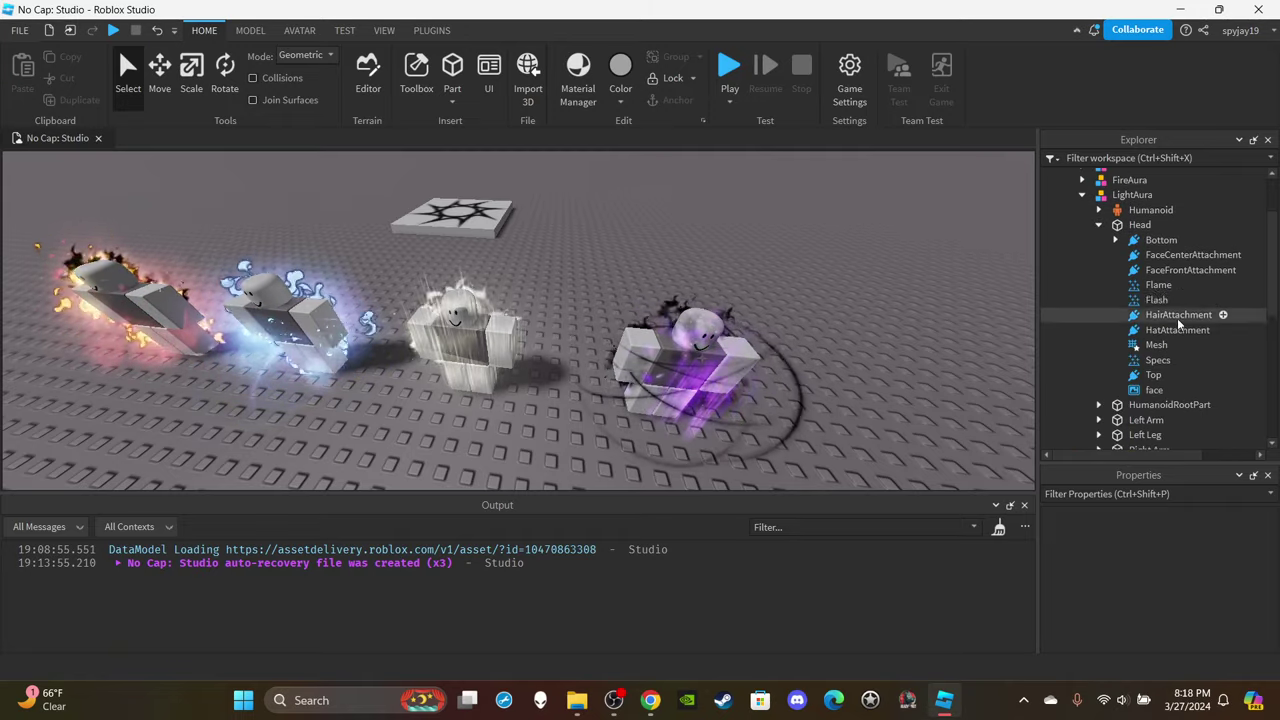
scroll(1150, 292, "up", 2)
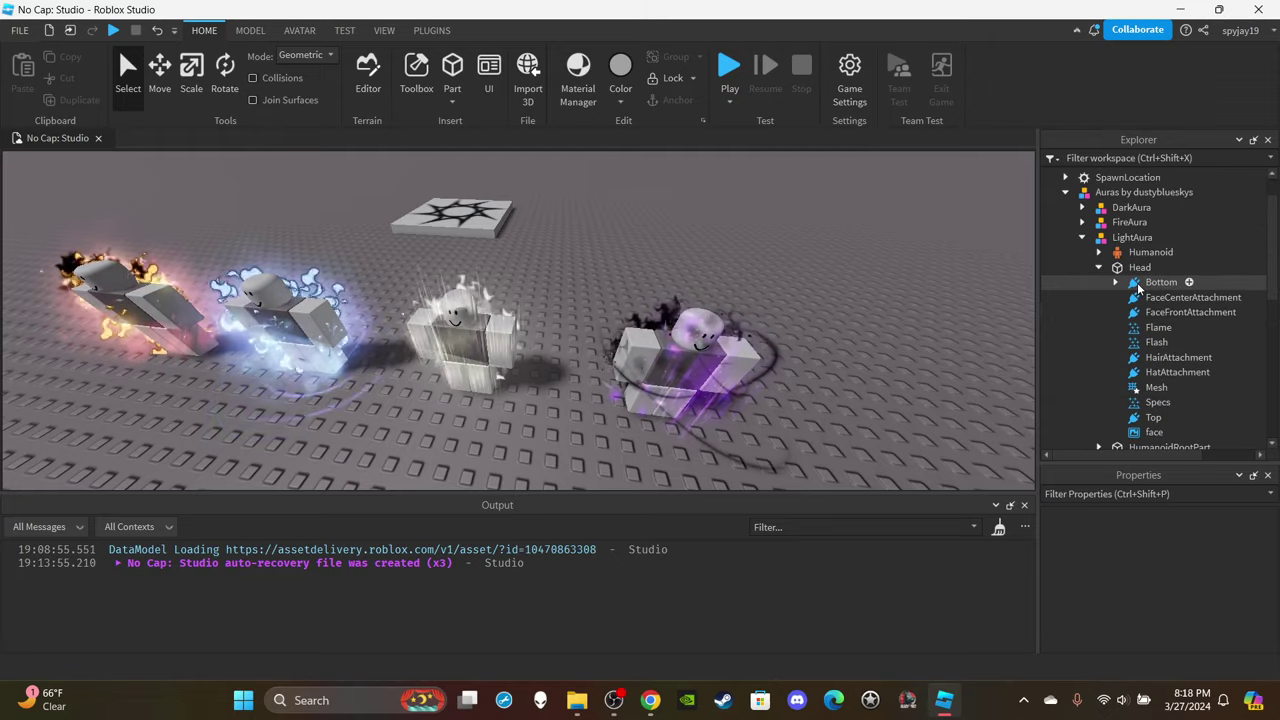
scroll(1163, 257, "down", 1)
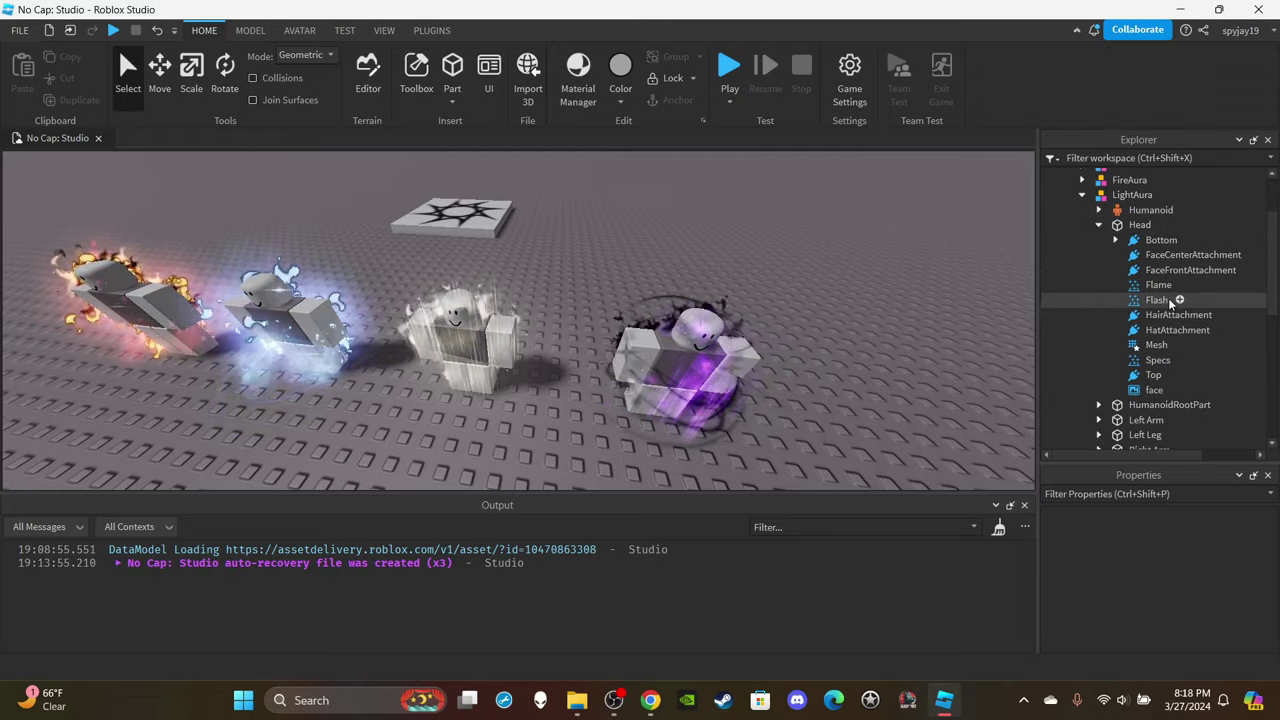
Examine the aura figures up close and check the Flame, Flash and Bottom items inside LightAura's Head.
right_click_drag(920, 255, 845, 288)
mouse_move(880, 242)
right_mouse_down()
mouse_move(850, 236)
mouse_move(863, 234)
right_mouse_up()
scroll(1160, 269, "up", 1)
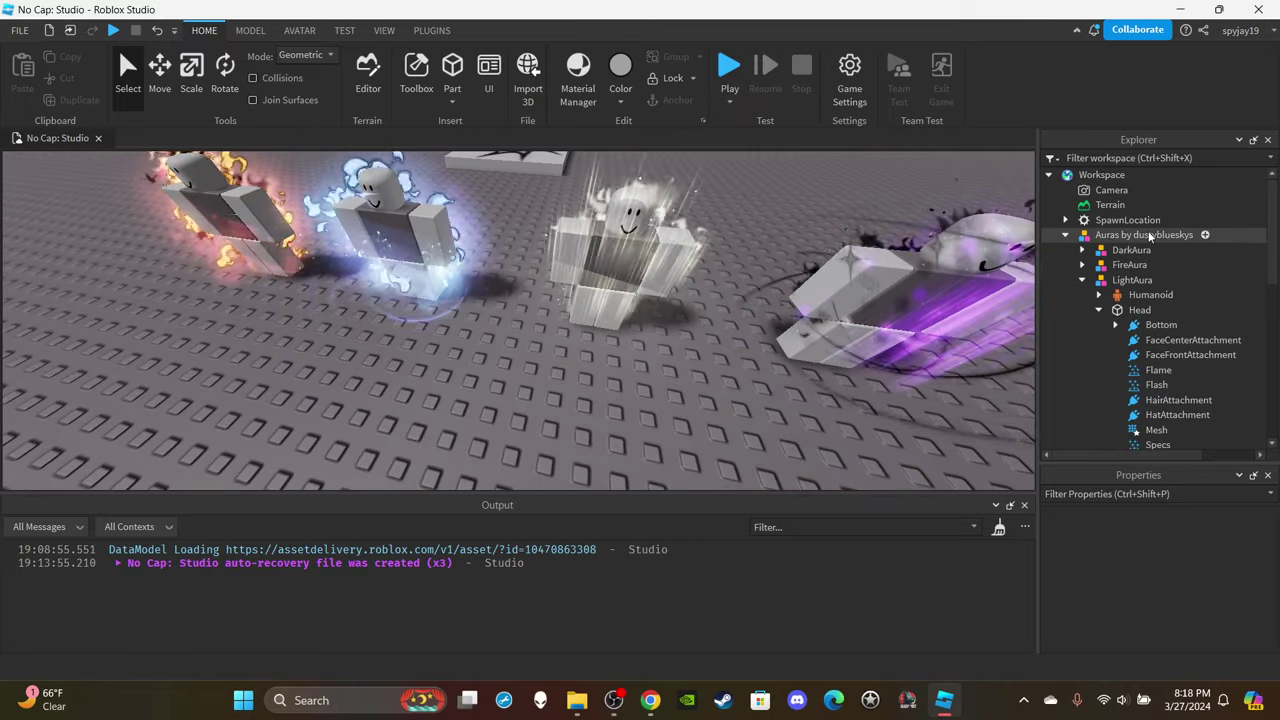
scroll(1116, 270, "down", 2)
key("d")
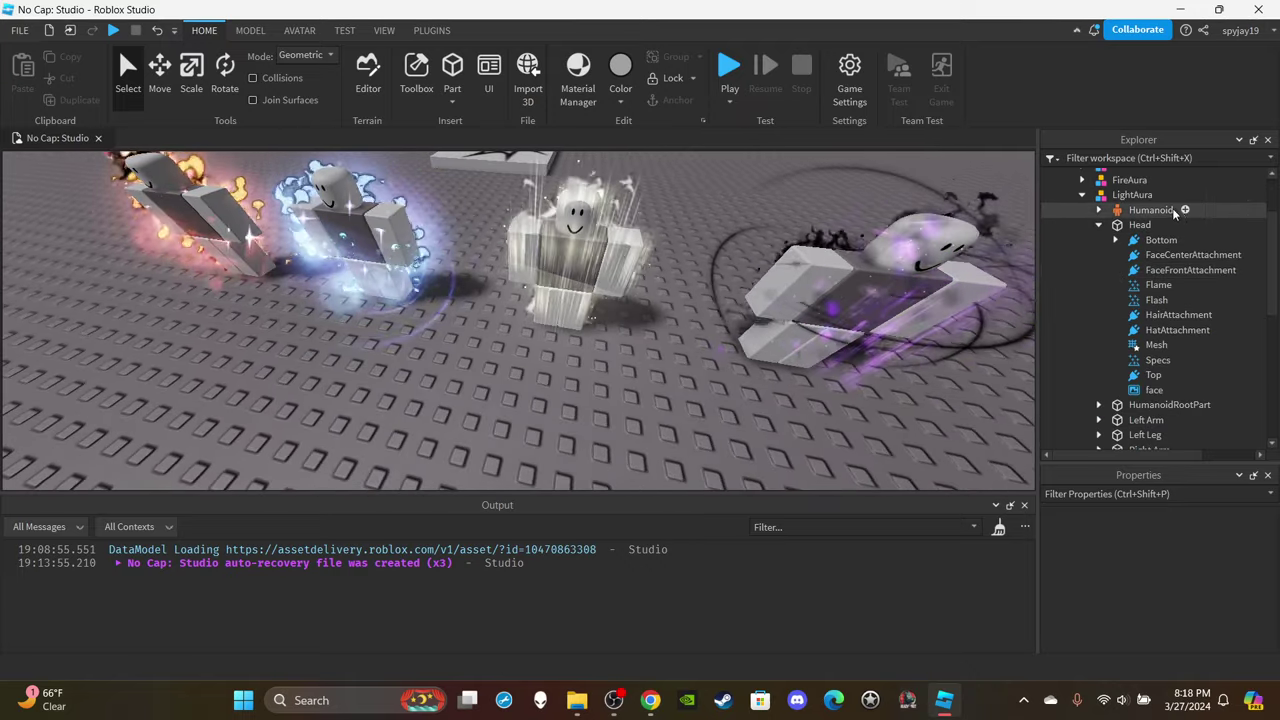
left_click(1156, 285)
left_click(1150, 301)
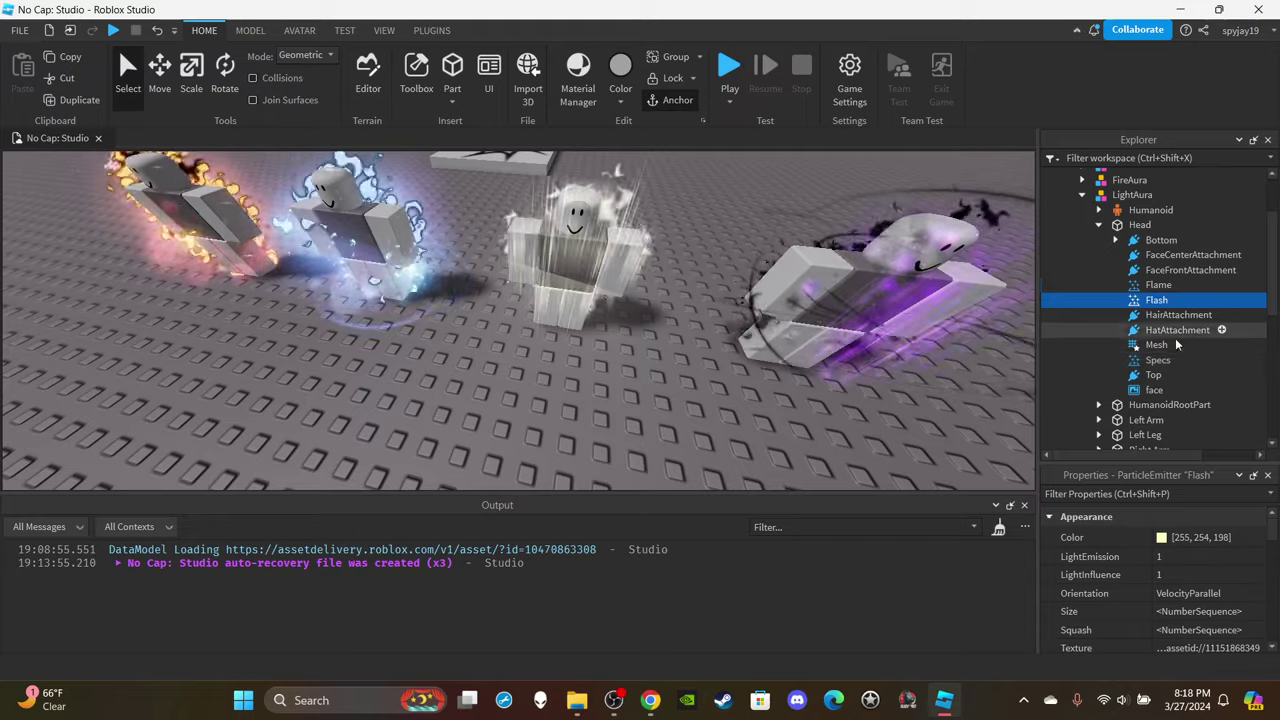
left_click(1160, 240)
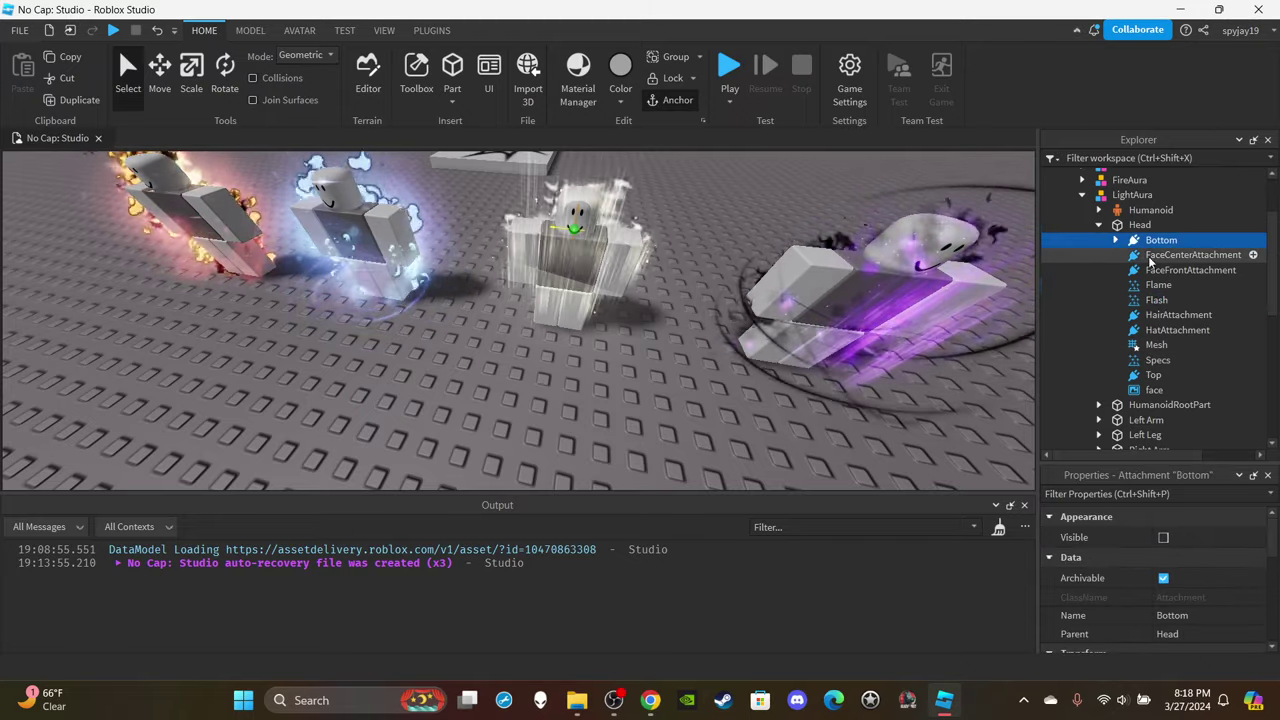
left_click(1117, 240)
left_click(1117, 240)
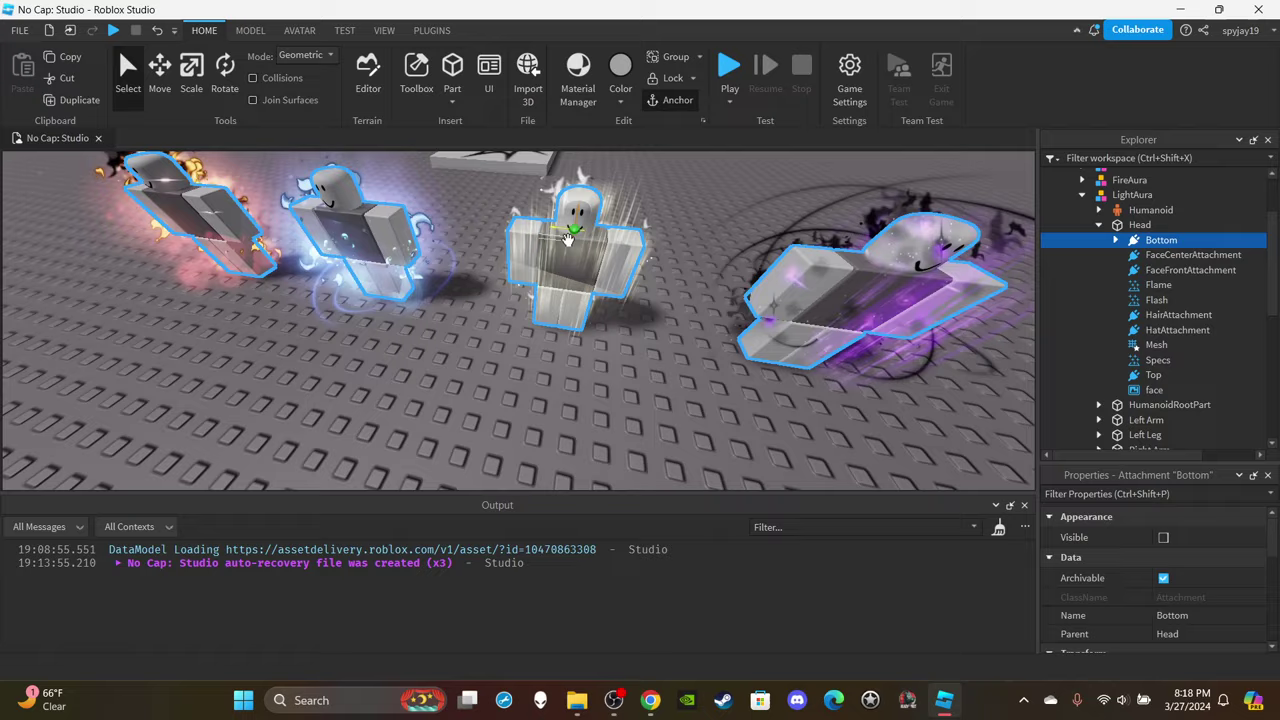
Select the Bottom and Top attachments together with the Flame, Flash and Specs emitters inside LightAura's Head.
left_click(1153, 374, "ctrl")
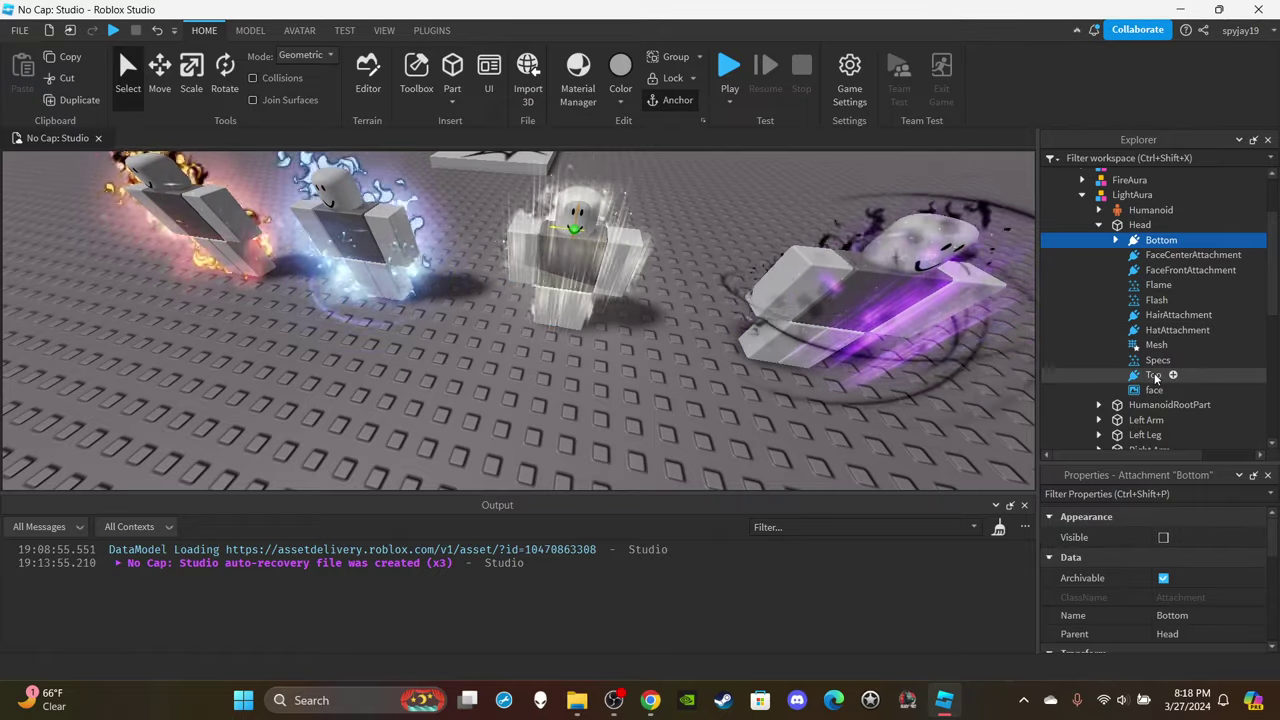
left_click(1140, 285, "ctrl")
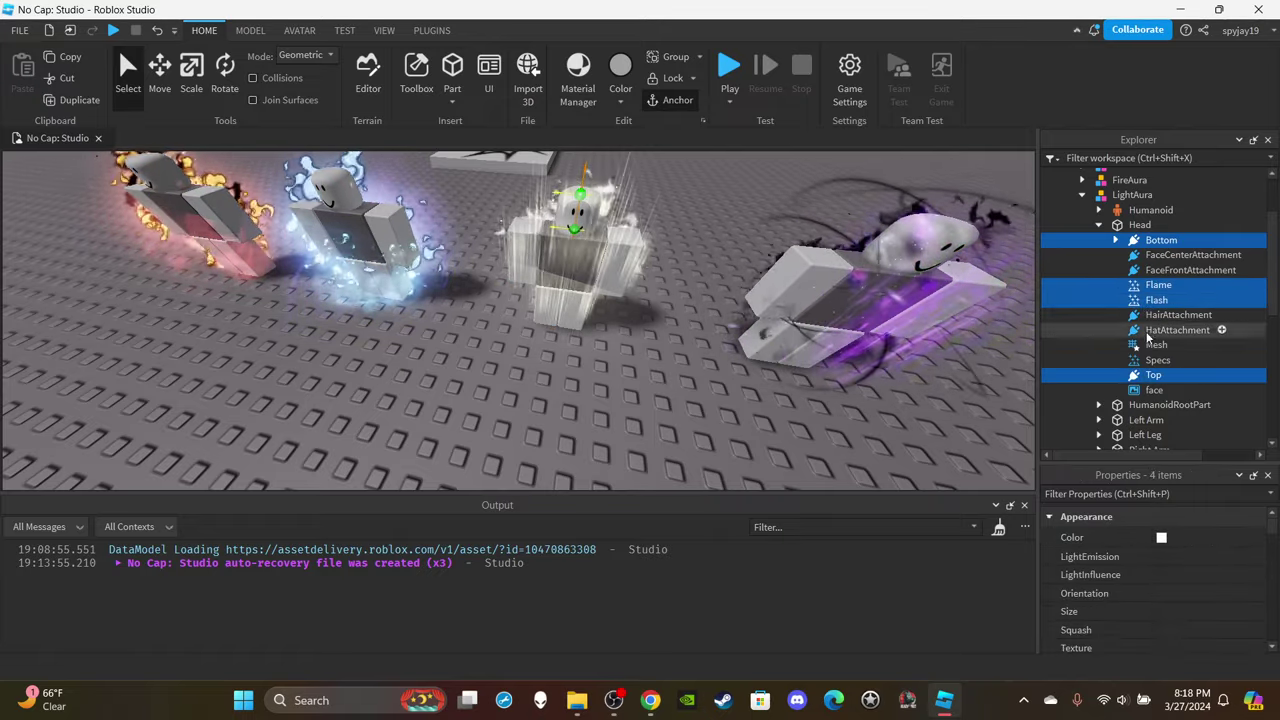
left_click(1140, 360, "ctrl")
left_click(1140, 300, "ctrl")
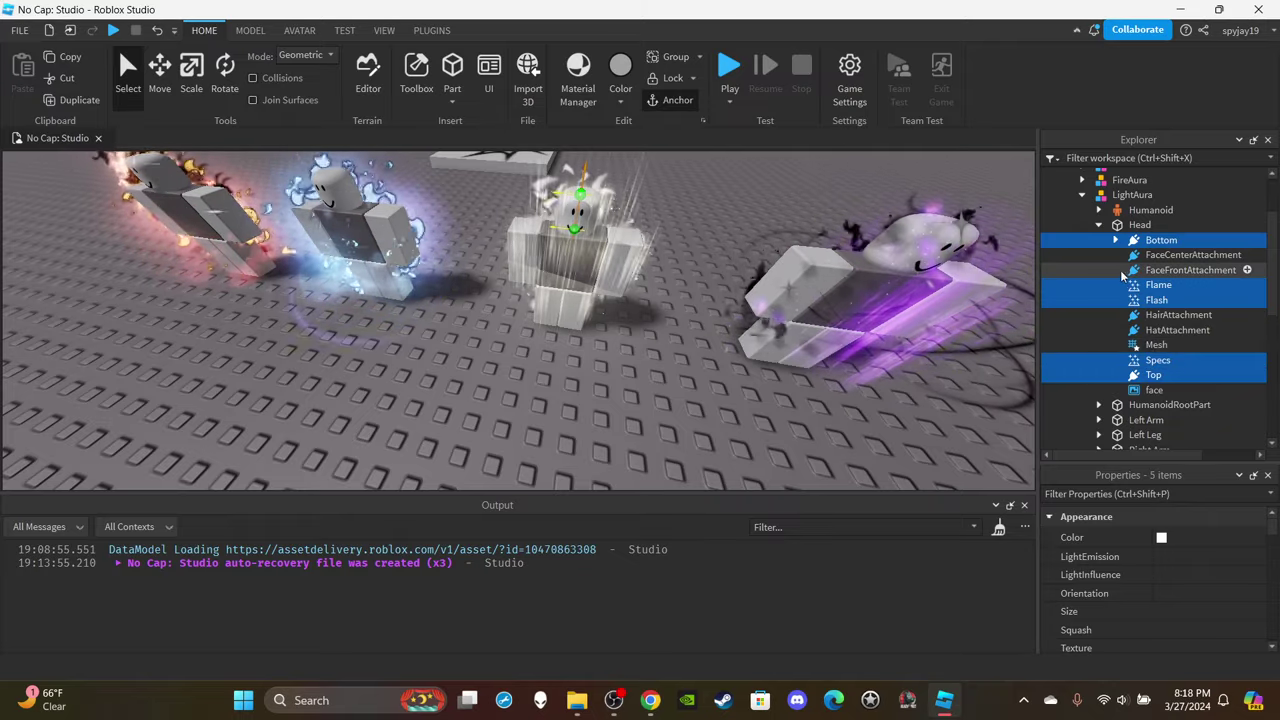
Try to move the Top attachment out of LightAura's Head, onto the LightAura model and onto its Humanoid.
left_click(1134, 376)
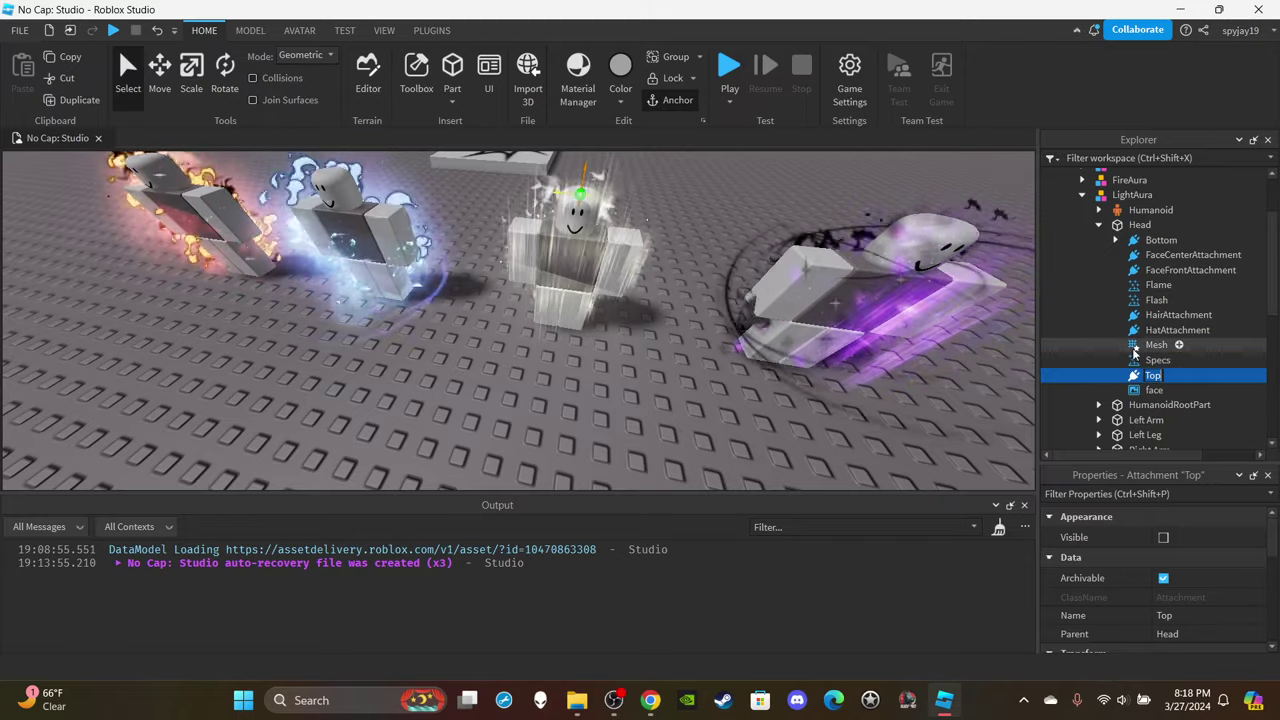
left_click_drag(1140, 375, 1114, 195)
left_click(655, 366)
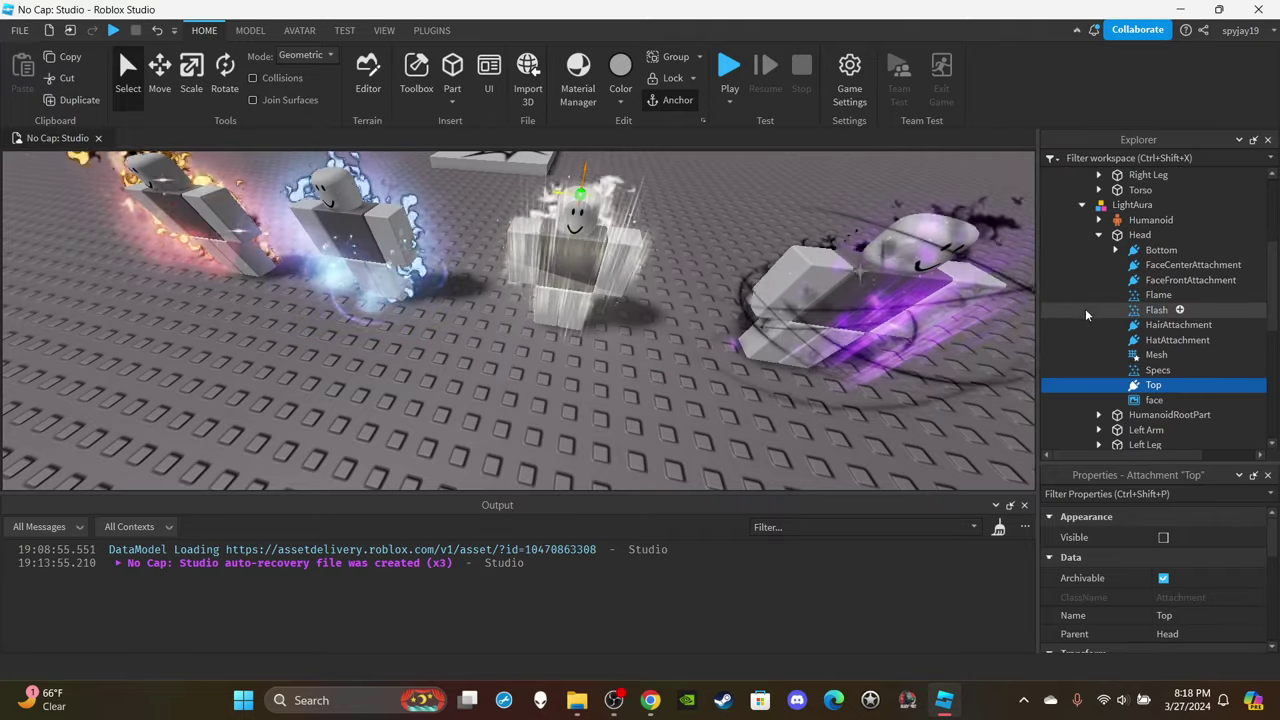
left_click_drag(1141, 405, 1136, 371)
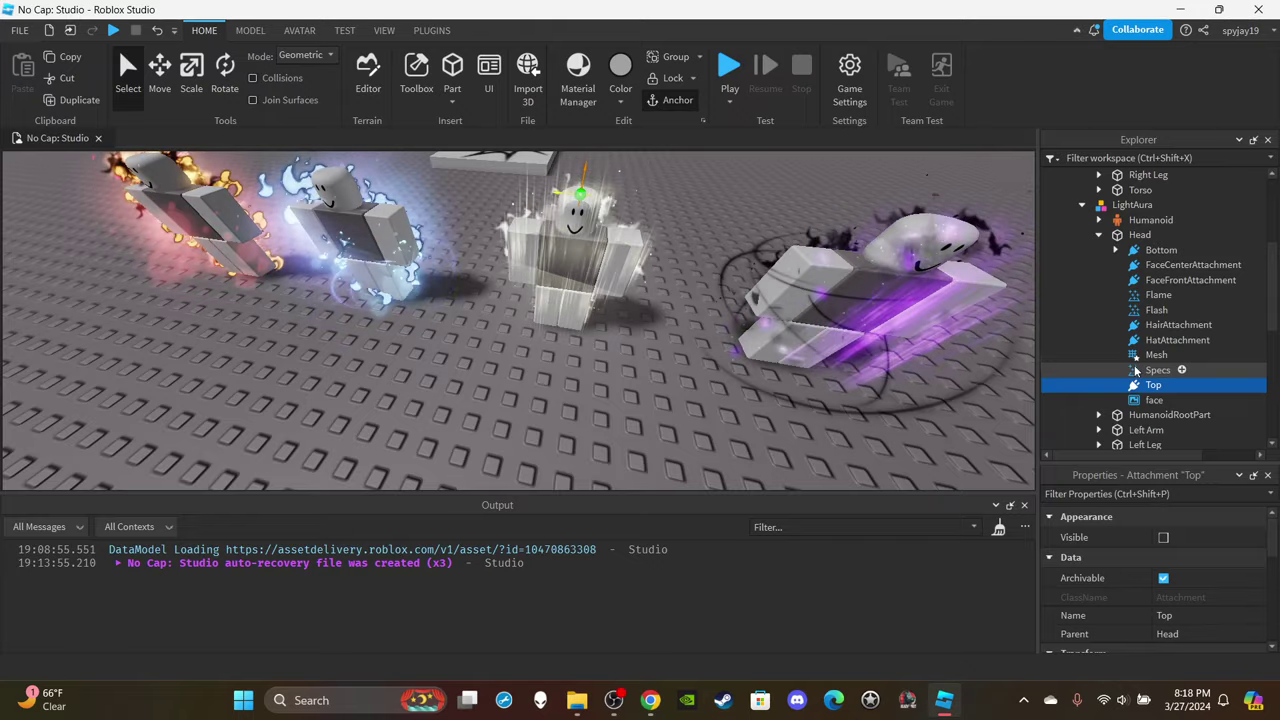
left_click_drag(1141, 385, 1150, 220)
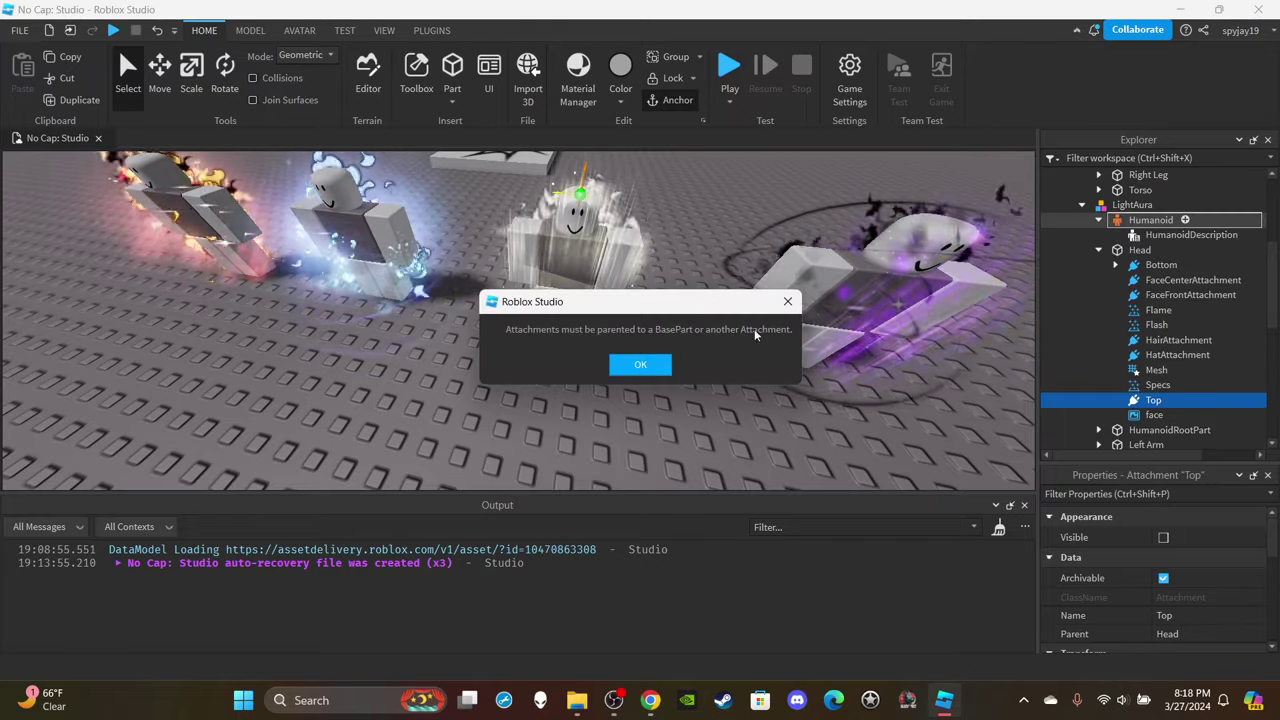
left_click(640, 362)
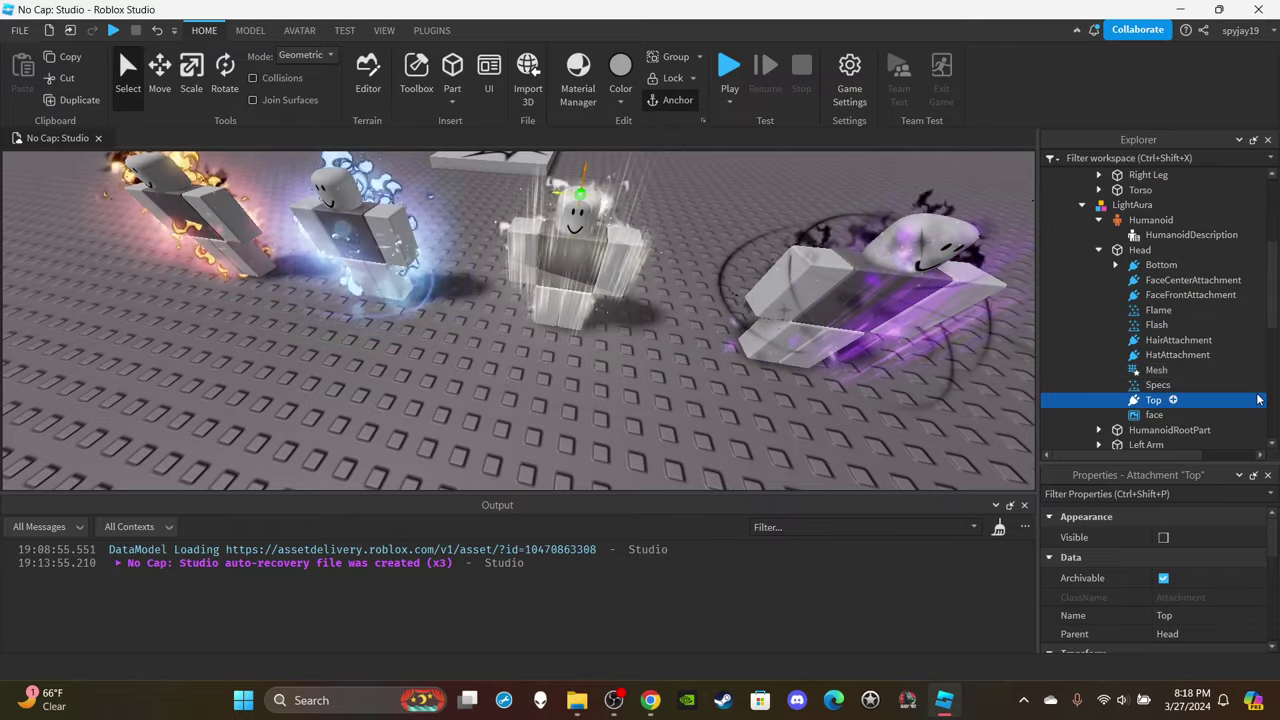
scroll(1164, 262, "down", 8)
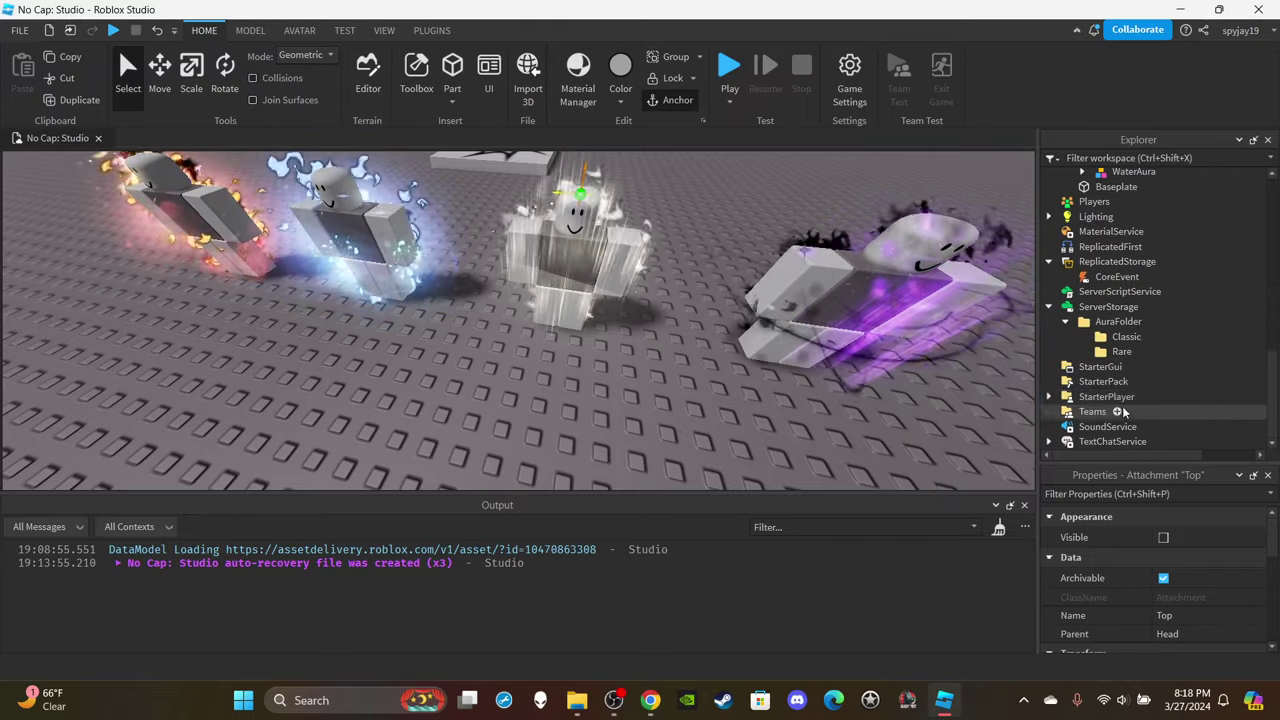
left_click(1148, 337)
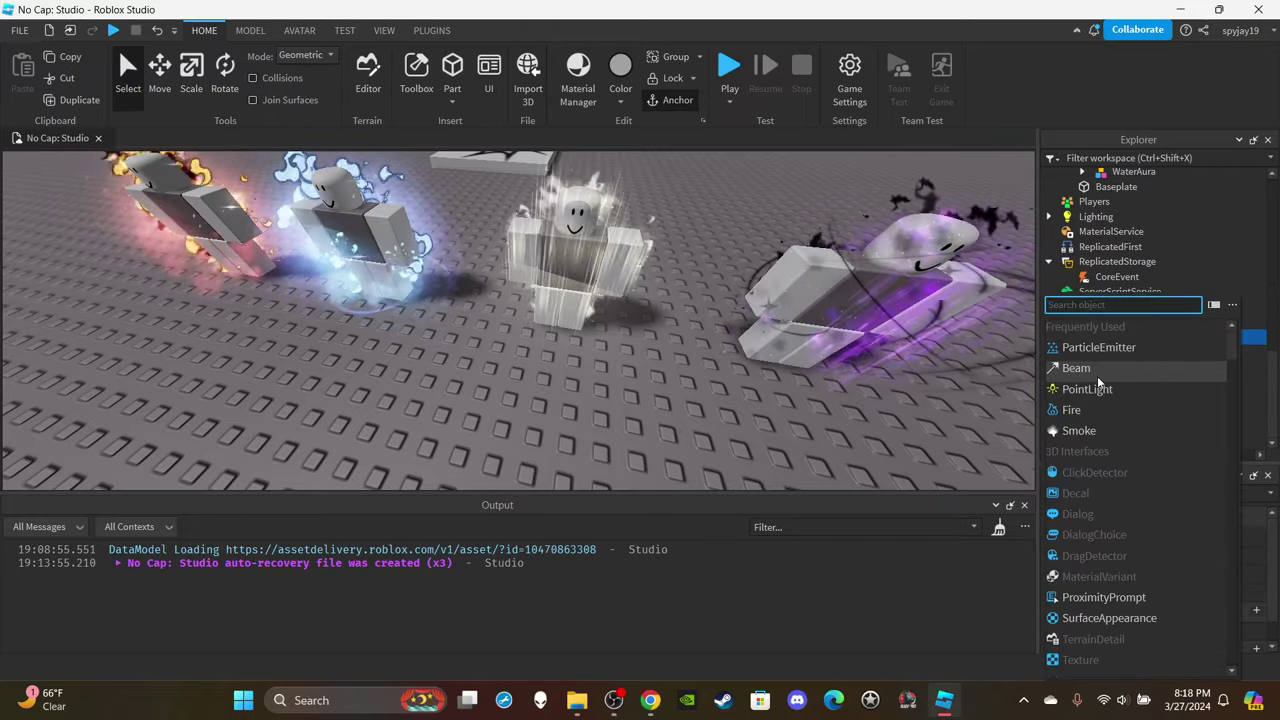
type("fo")
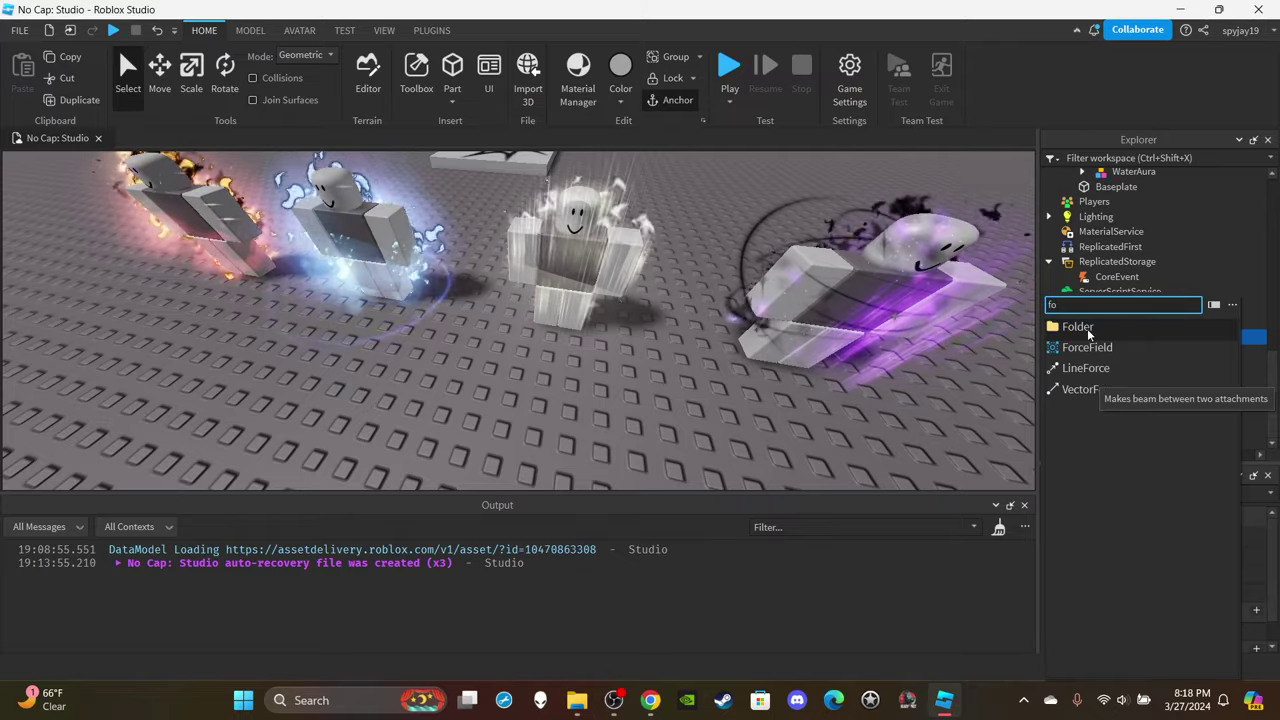
left_click(1087, 328)
right_click(1121, 353)
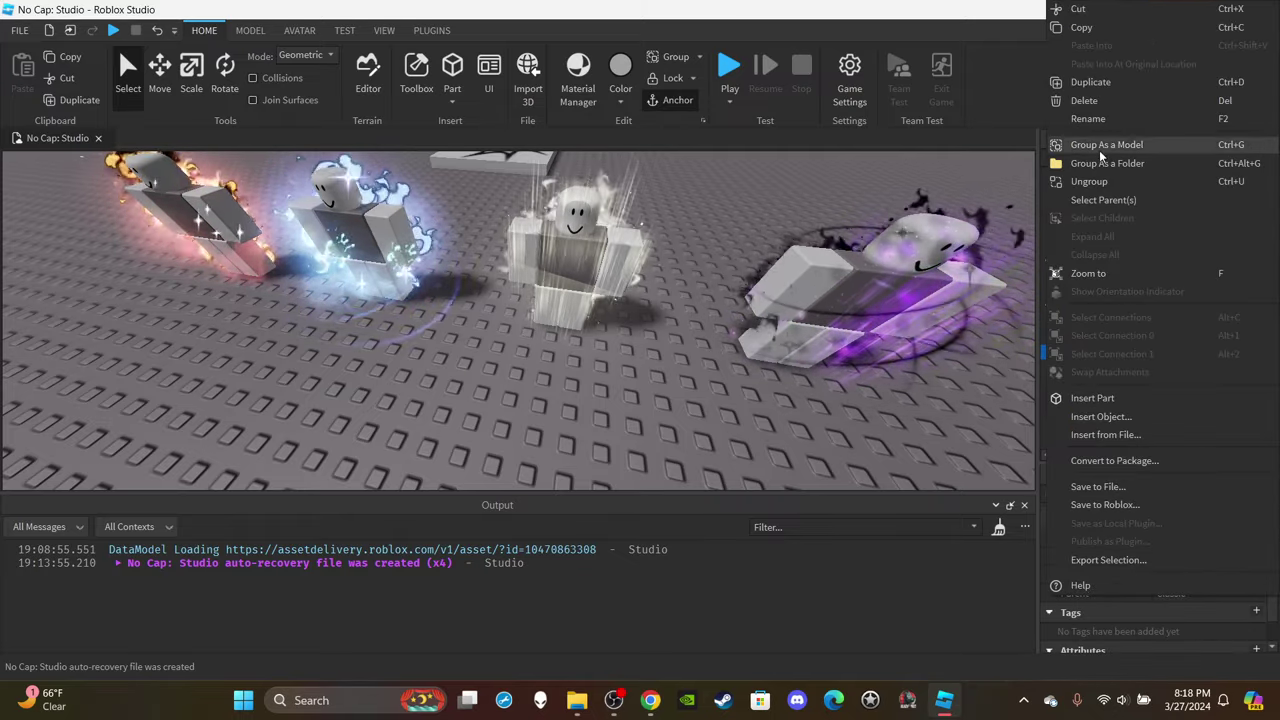
left_click(1083, 101)
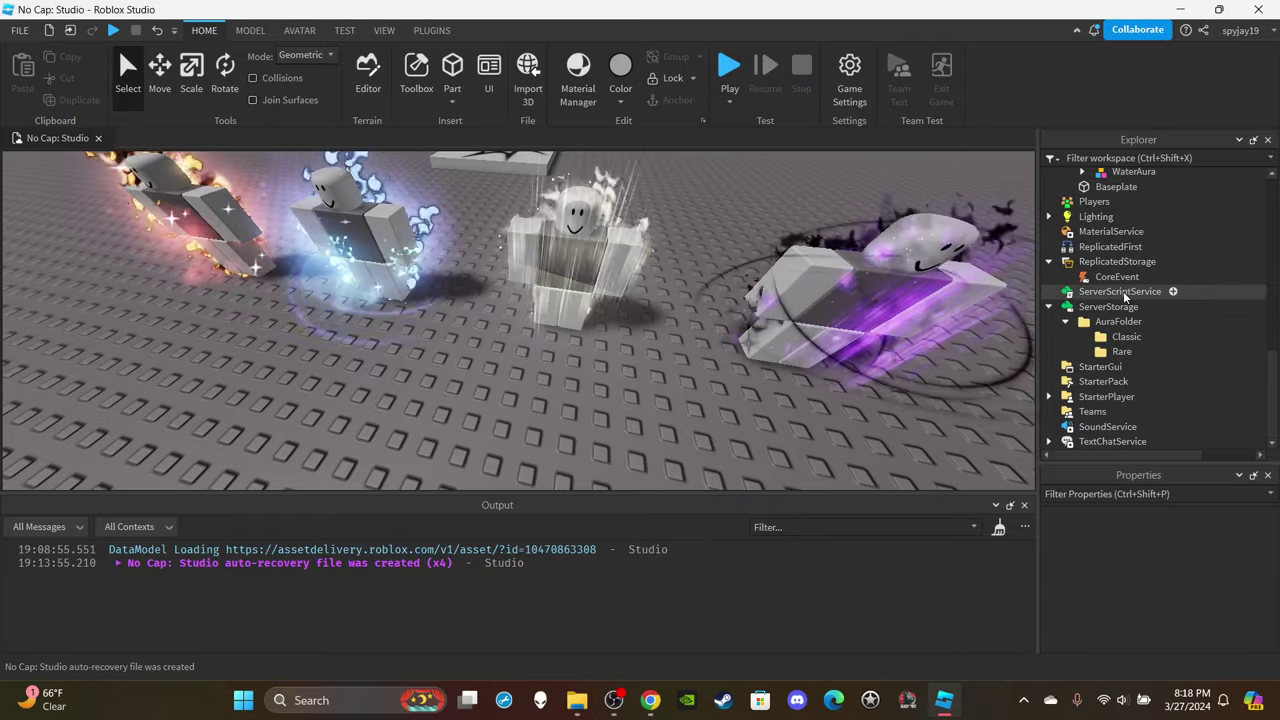
Insert a part into the Classic folder of AuraFolder and name it Head.
left_click(1152, 337)
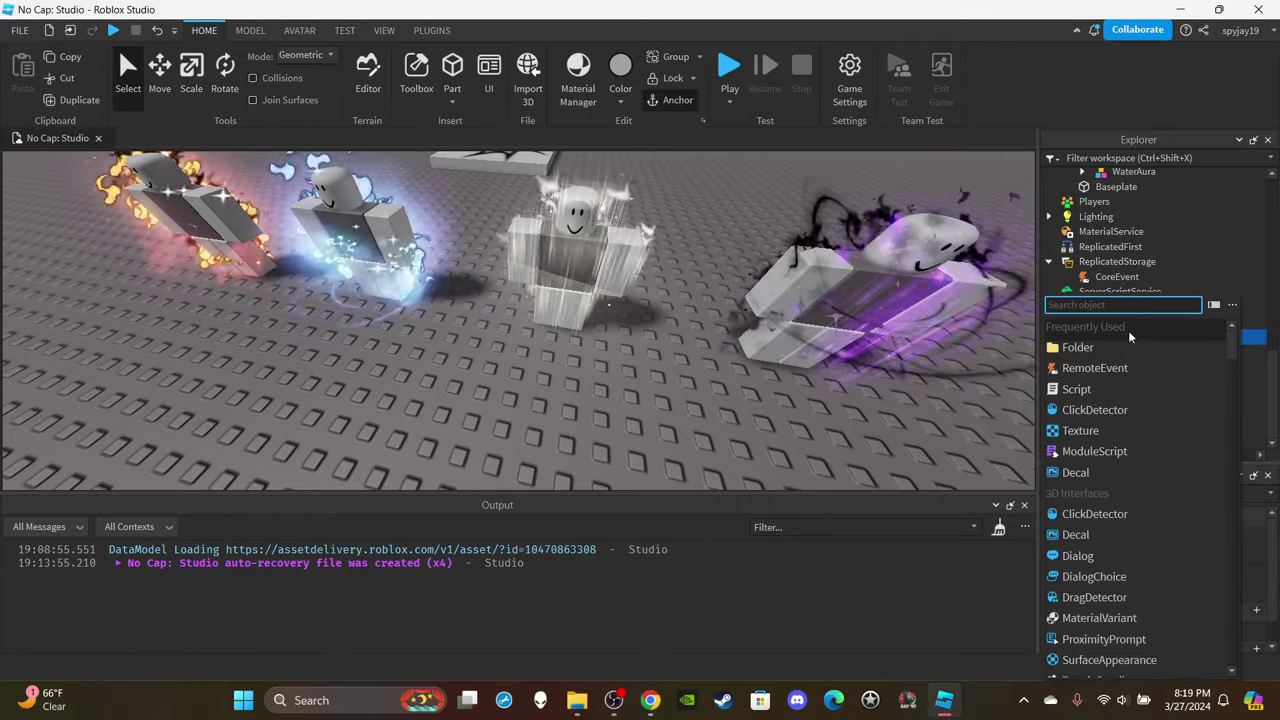
type("part")
key("Return")
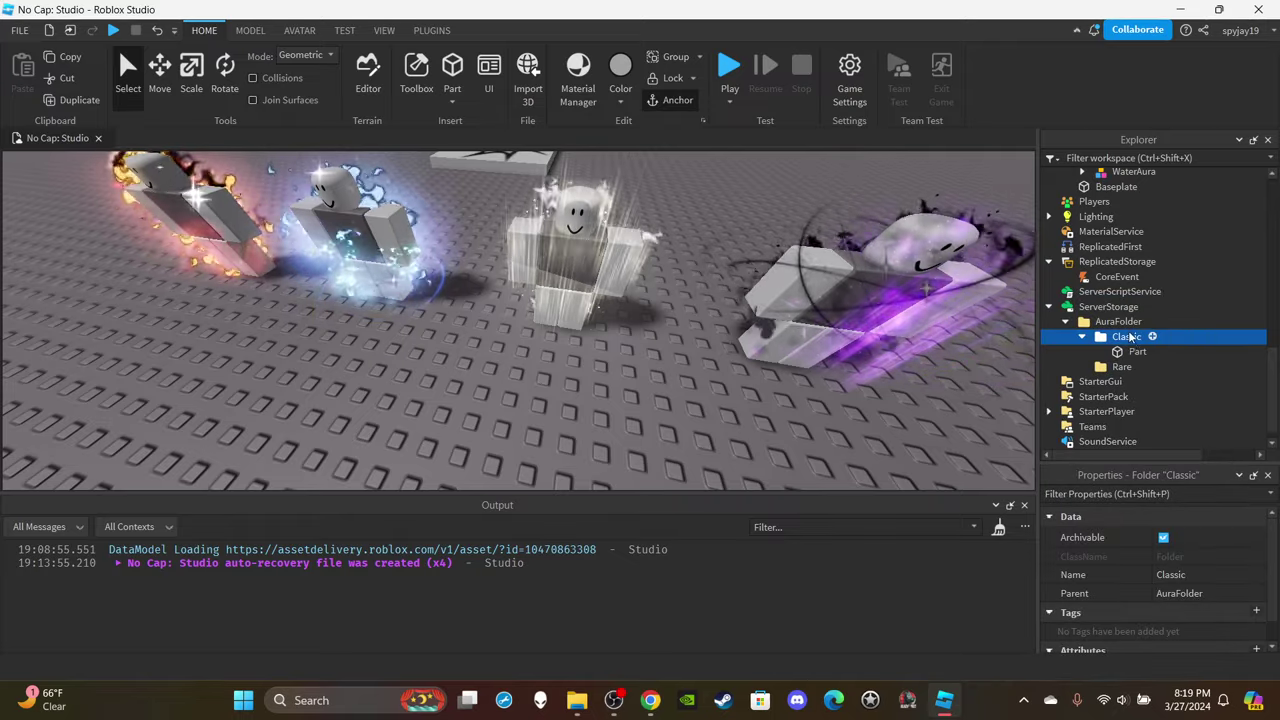
scroll(1194, 593, "down", 6)
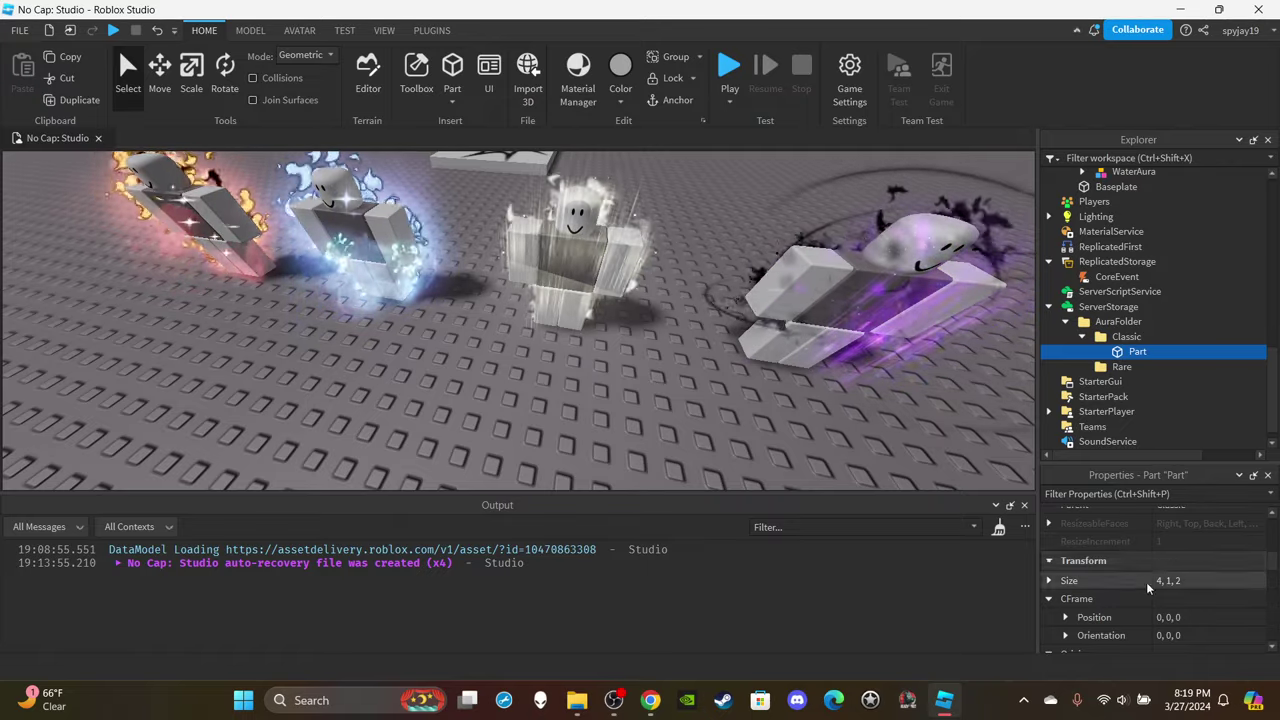
scroll(1160, 590, "up", 2)
left_click(1176, 592)
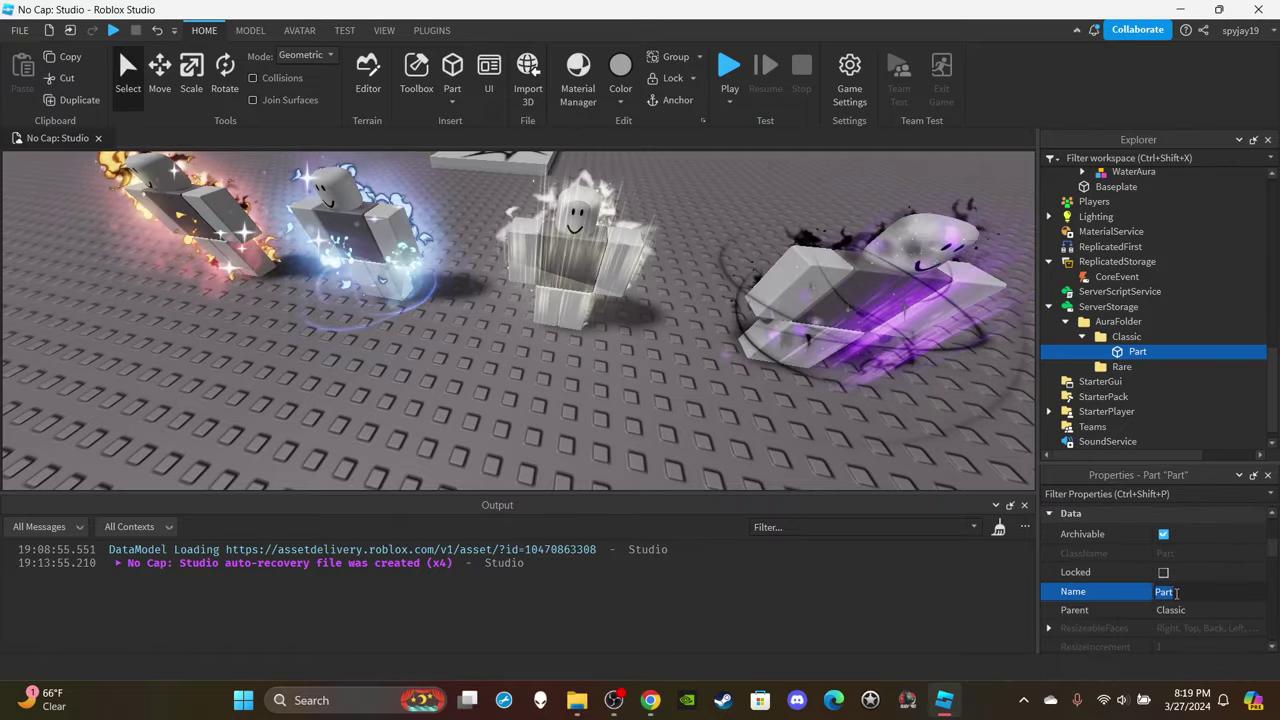
type("Head")
key("Return")
Move Bottom, Flame, Flash, Specs and Top from LightAura's Head into the Head part in the Classic folder.
scroll(1198, 366, "up", 8)
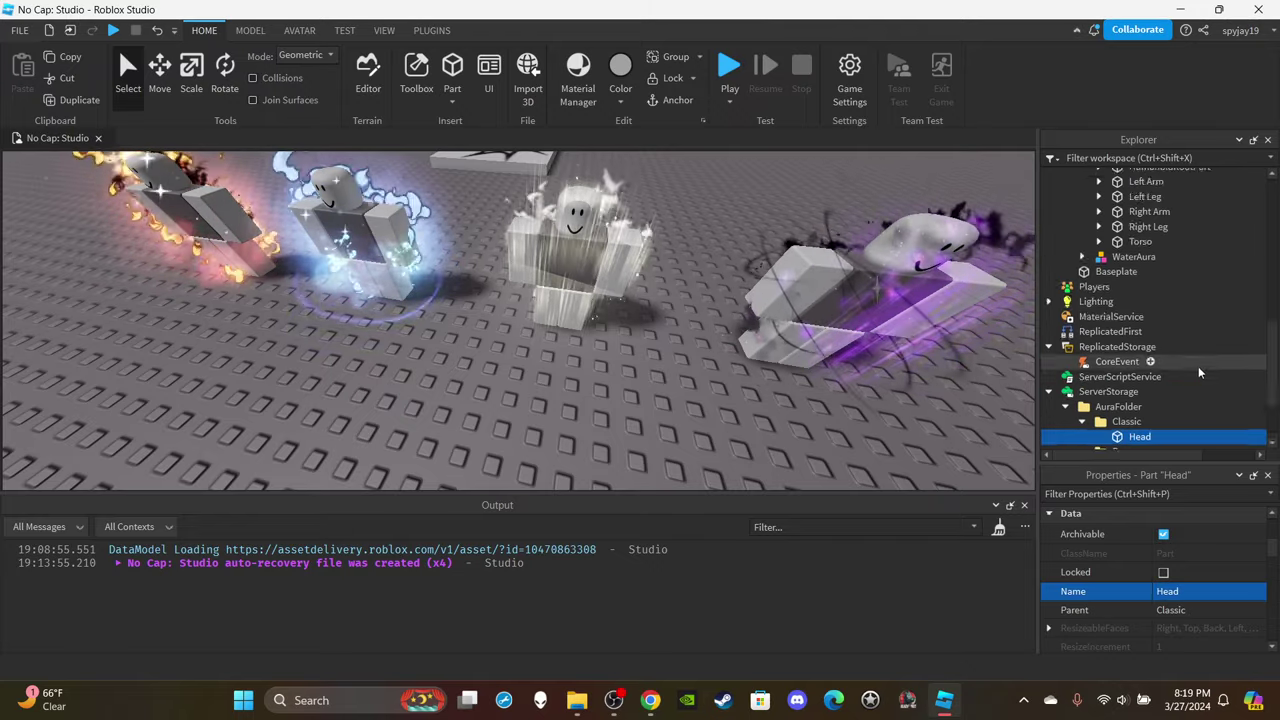
left_click(1161, 257)
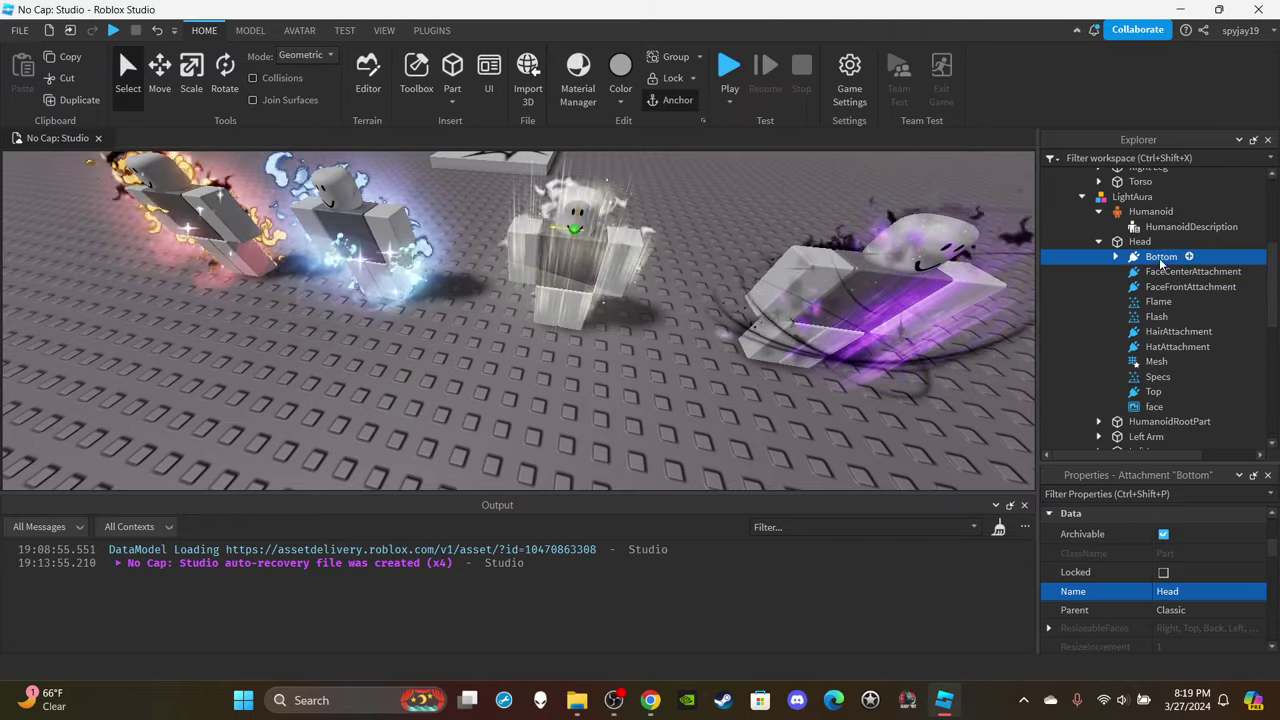
left_click(1157, 377, "ctrl")
left_click(1153, 391, "ctrl")
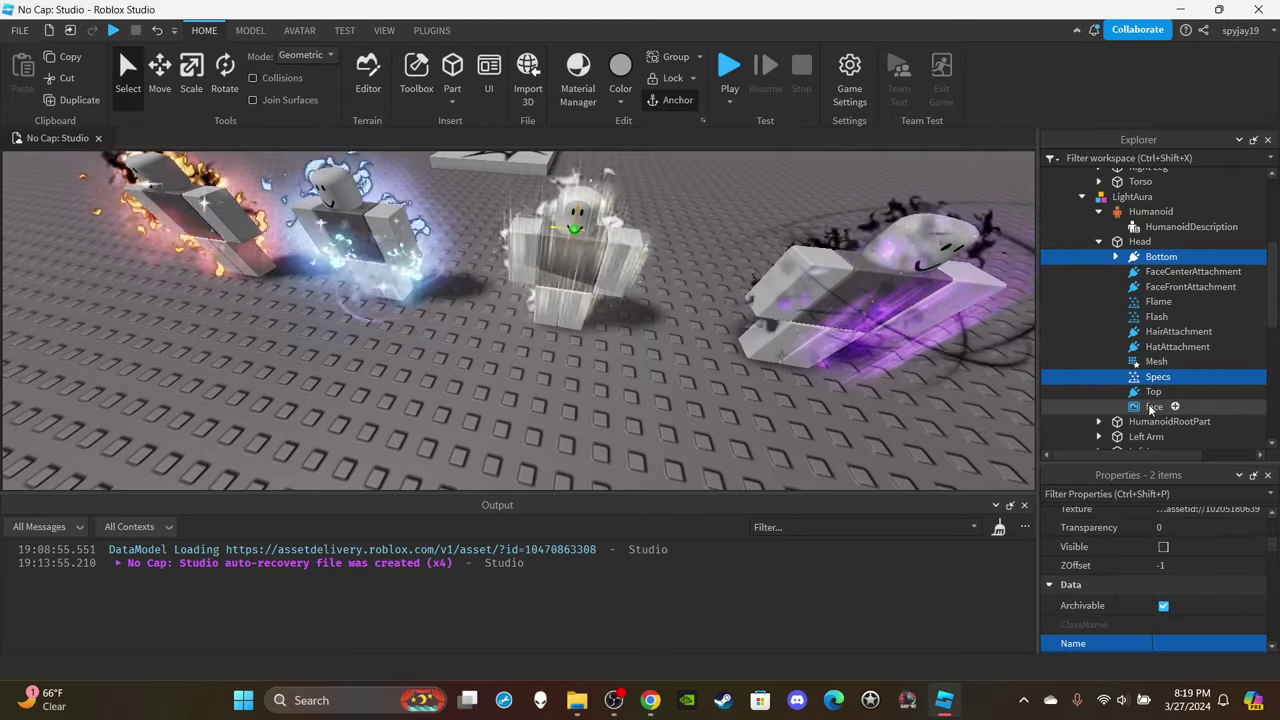
left_click(1157, 301, "ctrl")
left_click(1155, 316, "ctrl")
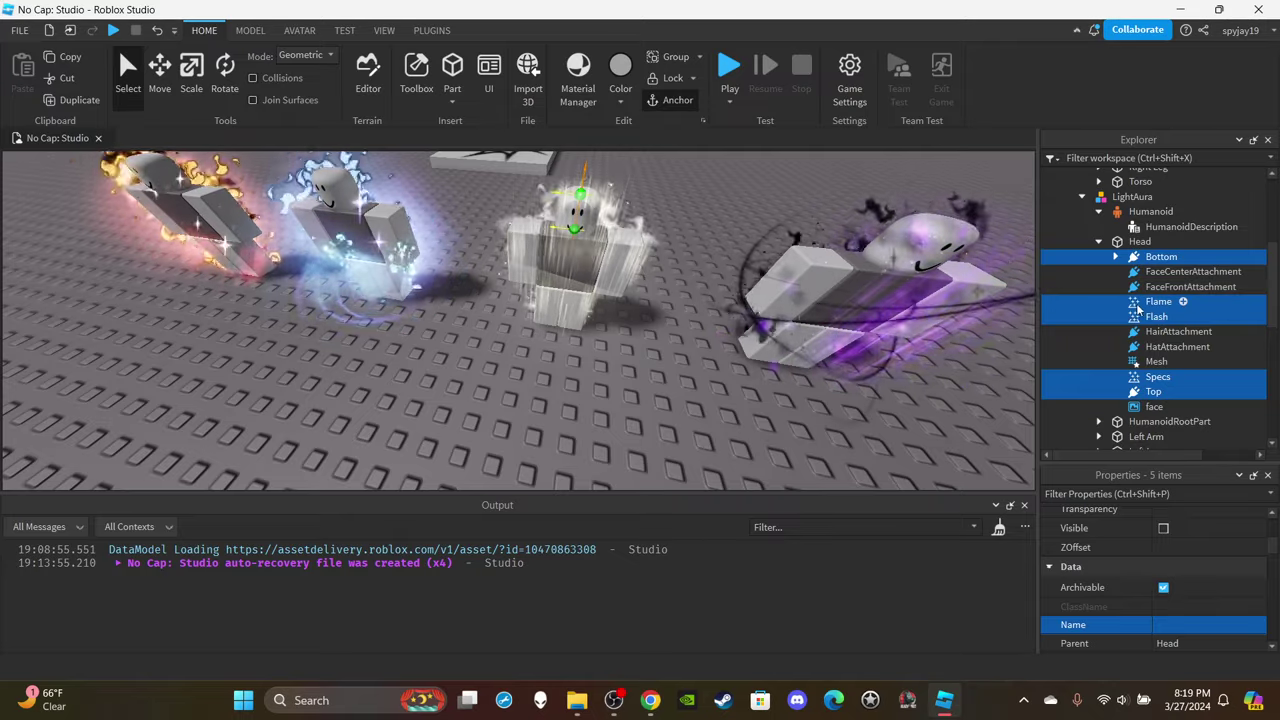
left_click_drag(1137, 309, 1127, 345)
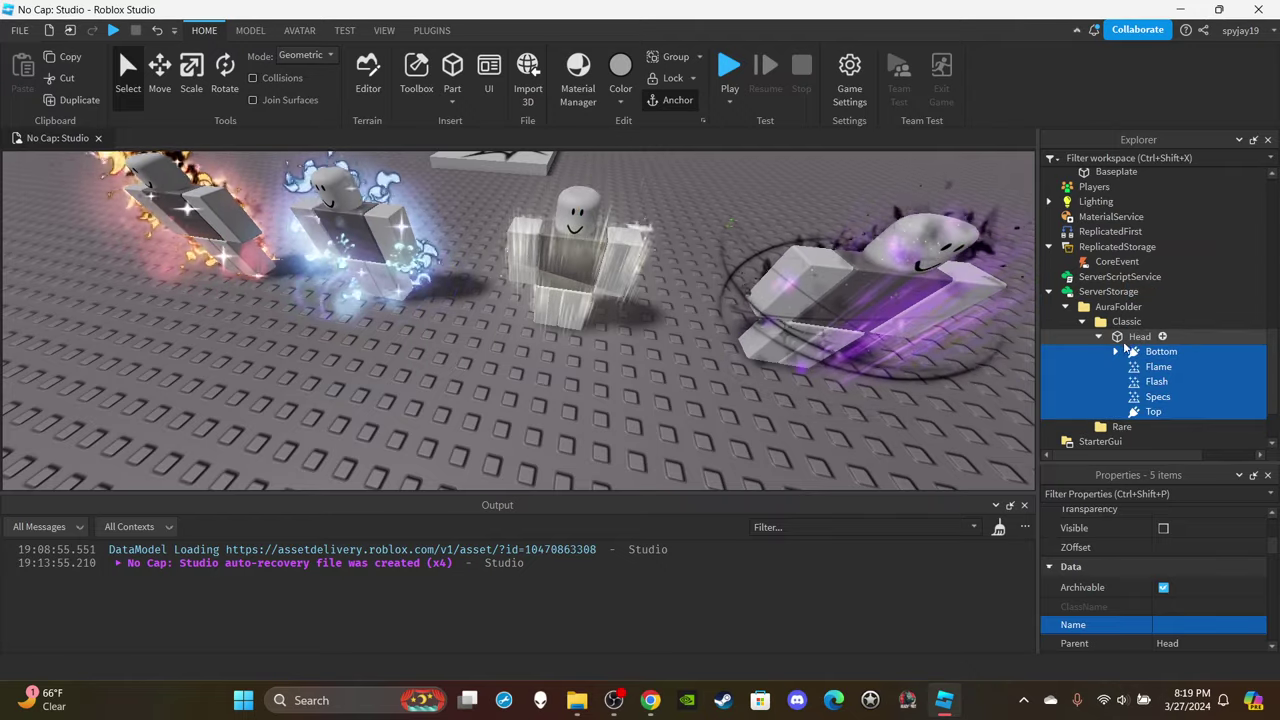
left_click(1100, 337)
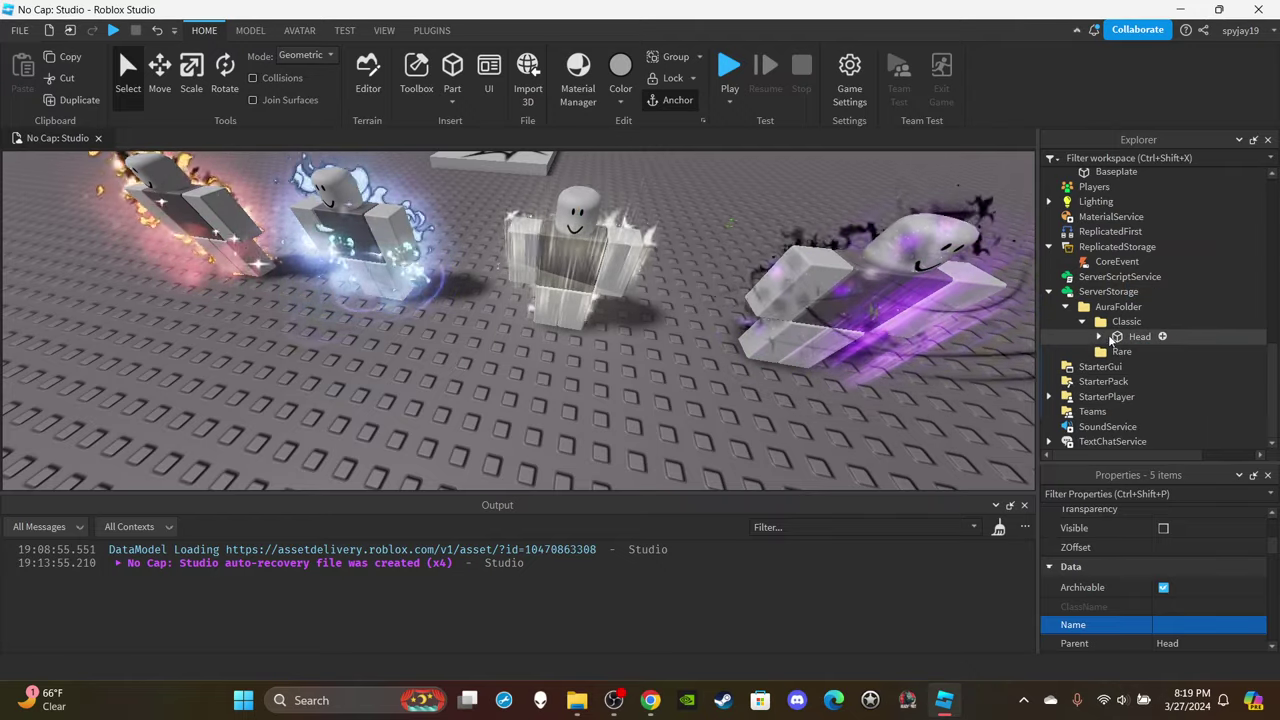
Examine the contents of the Classic folder's Head part and the properties of its Bottom attachment.
scroll(1103, 260, "up", 3)
scroll(1115, 290, "down", 3)
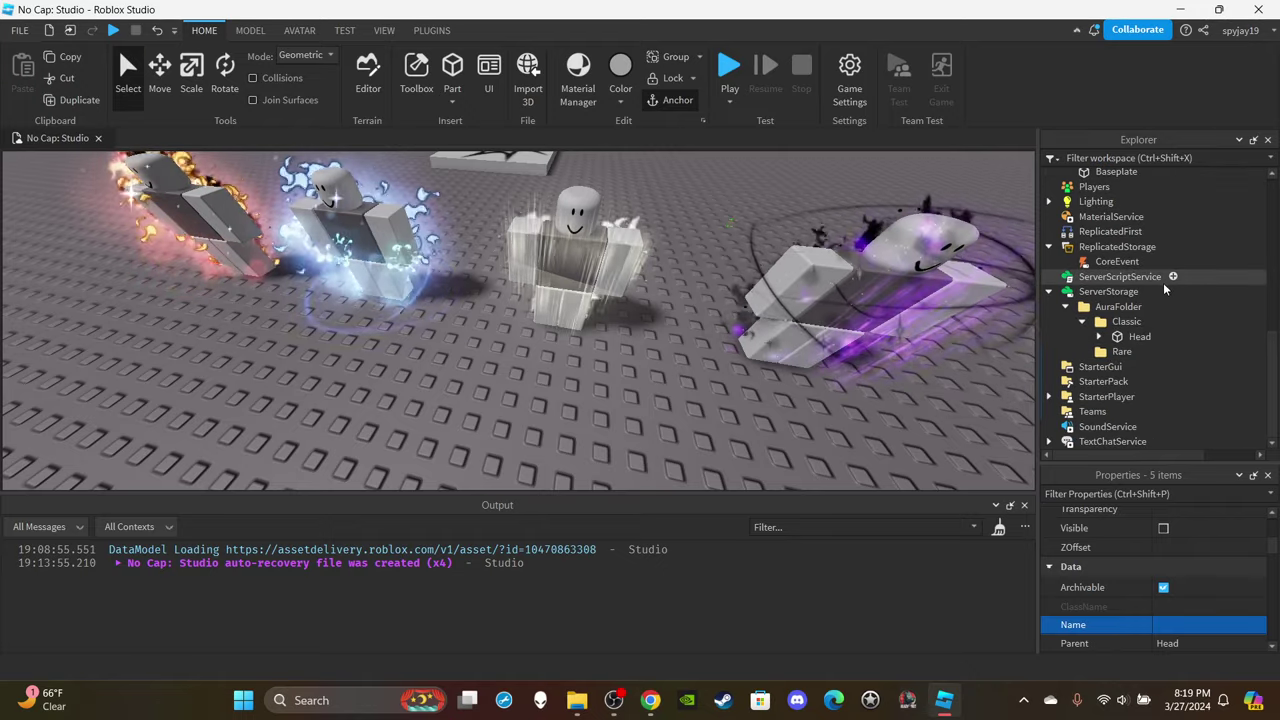
left_click(1130, 337)
left_click(1099, 337)
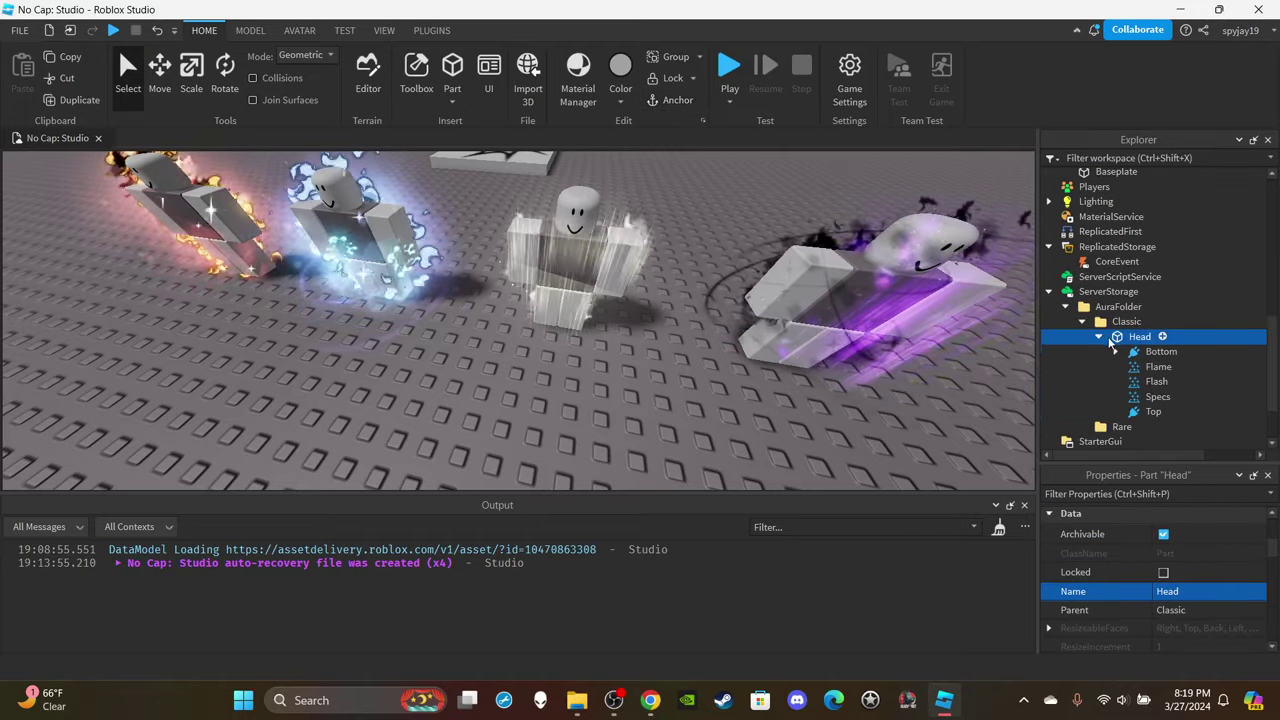
scroll(1150, 330, "down", 1)
left_click(1160, 309)
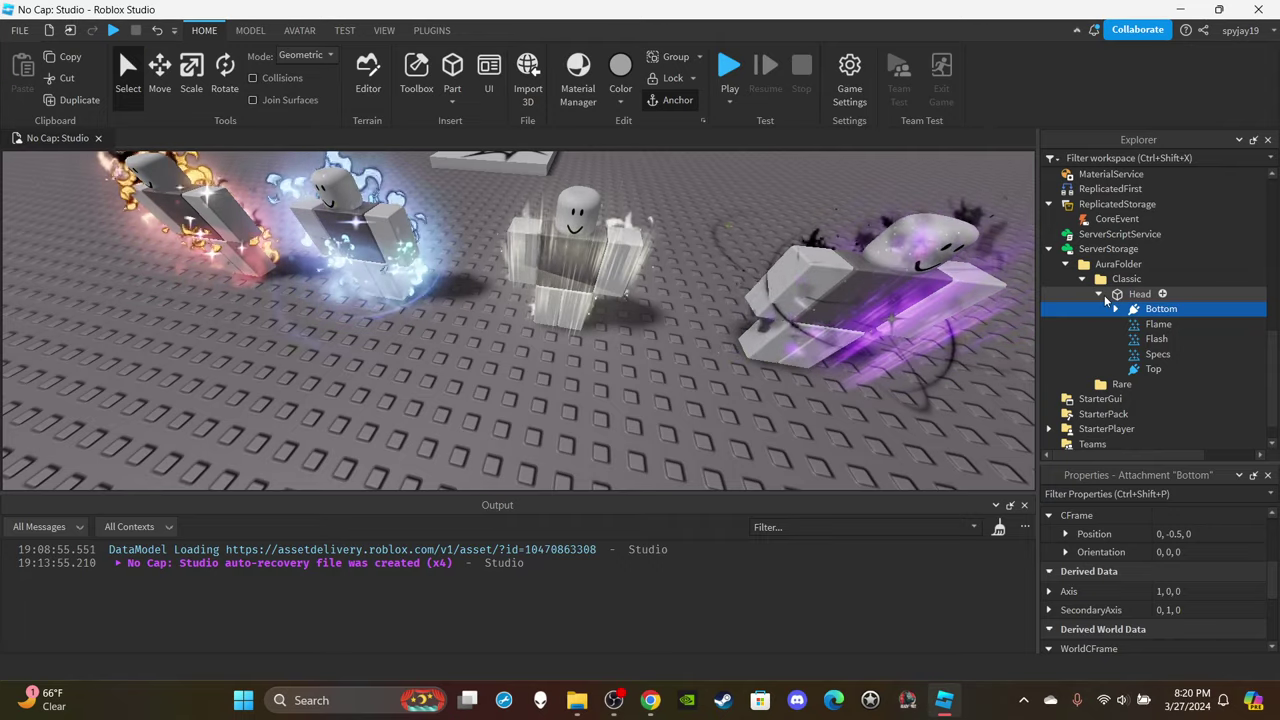
left_click(1100, 294)
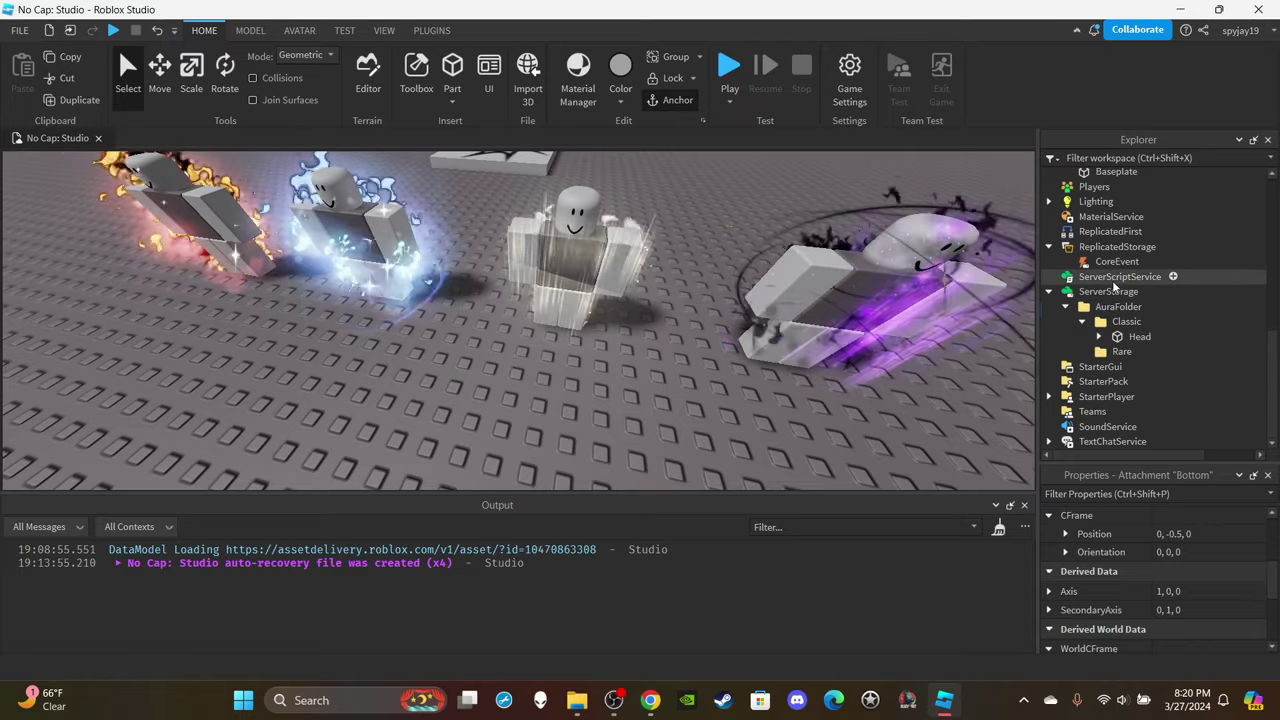
Insert another part into the Classic folder alongside Head and duplicate it twice.
left_click(1170, 334)
type("part")
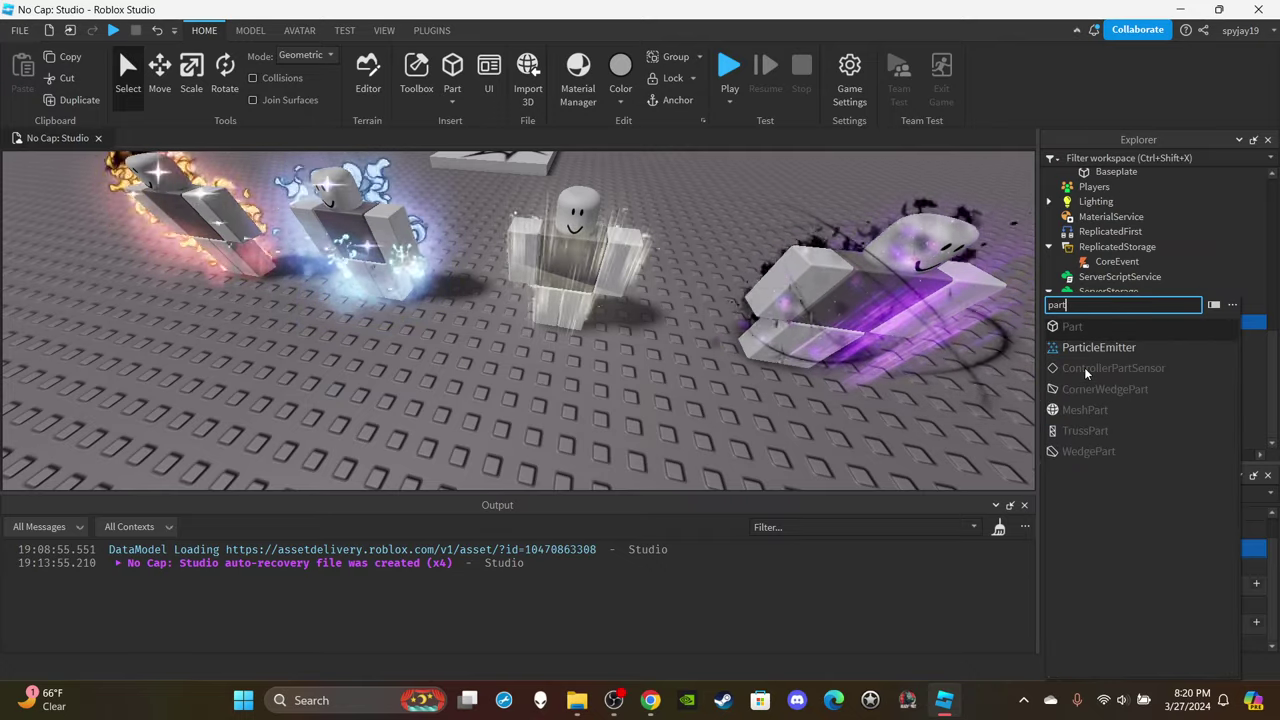
left_click(1071, 332)
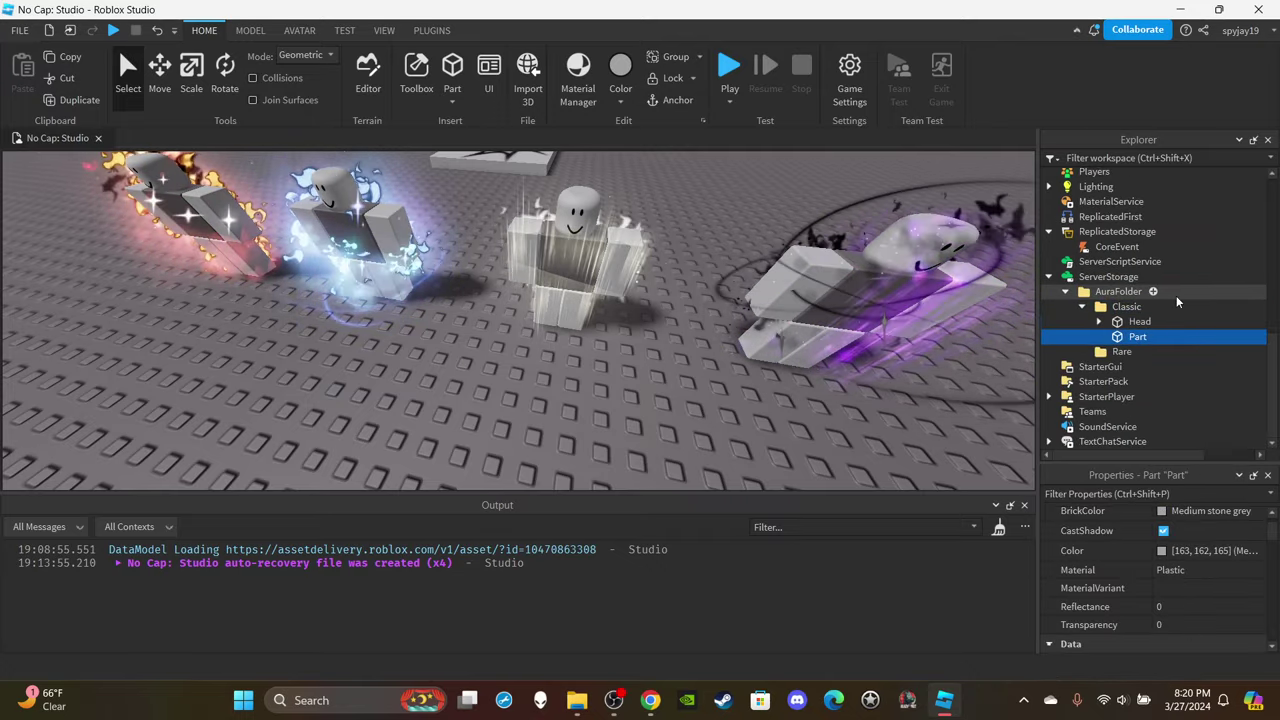
key("ctrl+d")
key("ctrl+d")
key("ctrl+d")
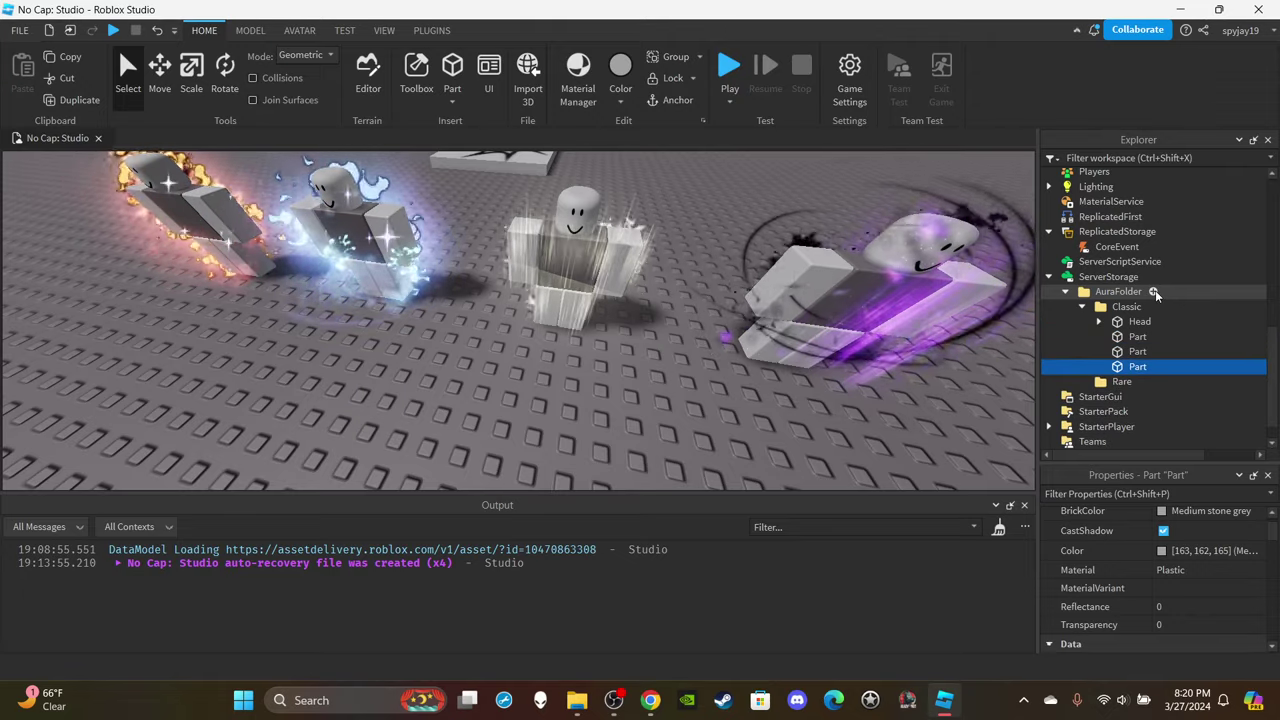
Duplicate the unnamed part in the Classic folder two more times and rename the first unnamed part Left Arm.
key("ctrl+d")
left_click(1132, 338)
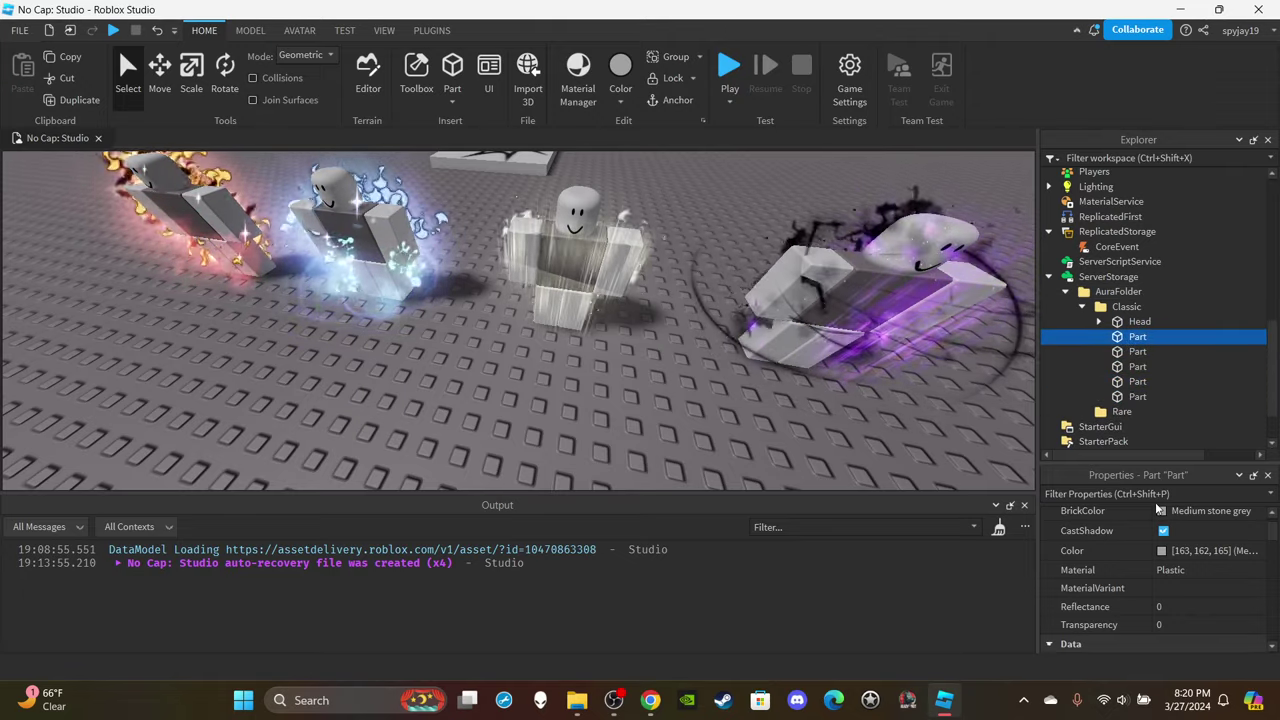
scroll(1200, 560, "down", 3)
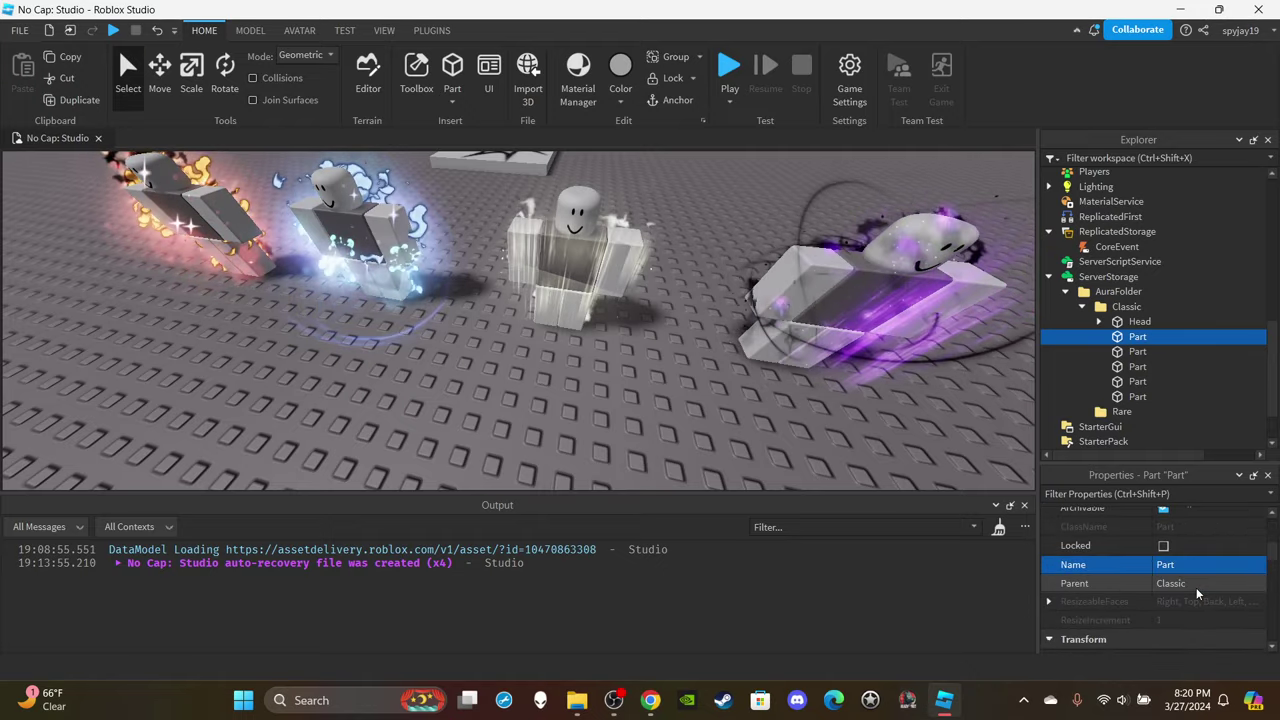
left_click(1185, 566)
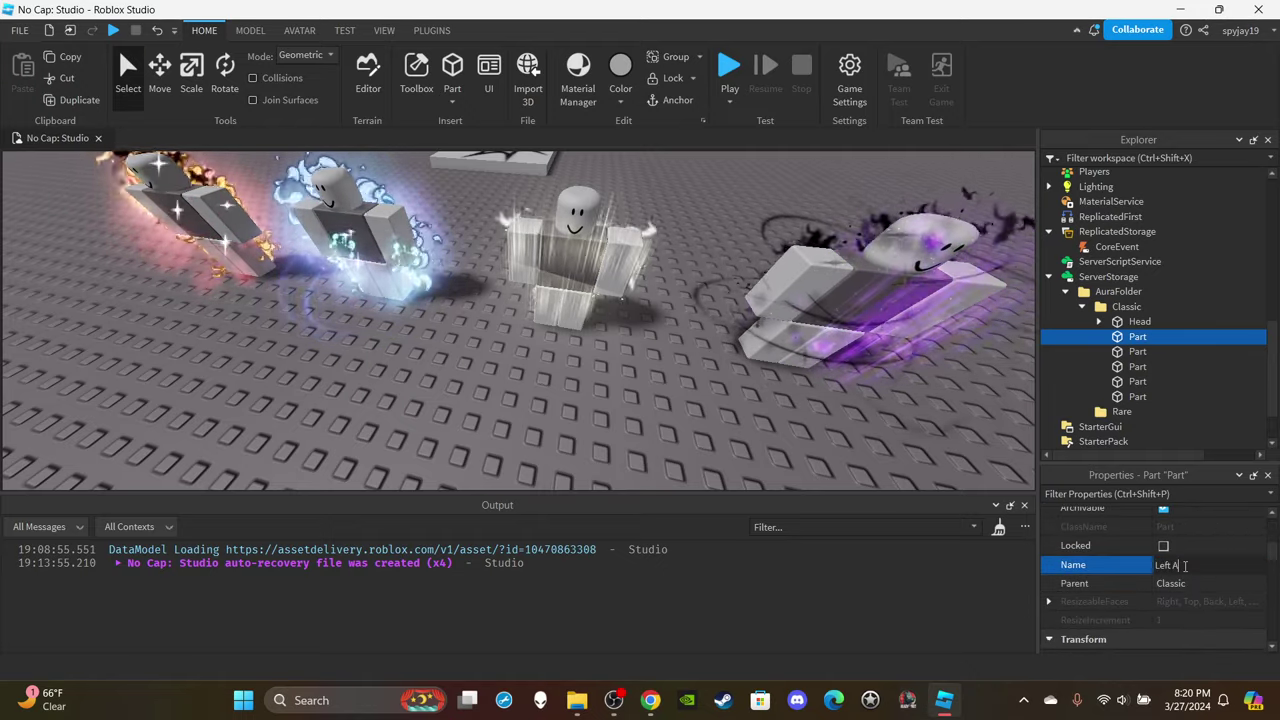
type("Left Arm")
key("Return")
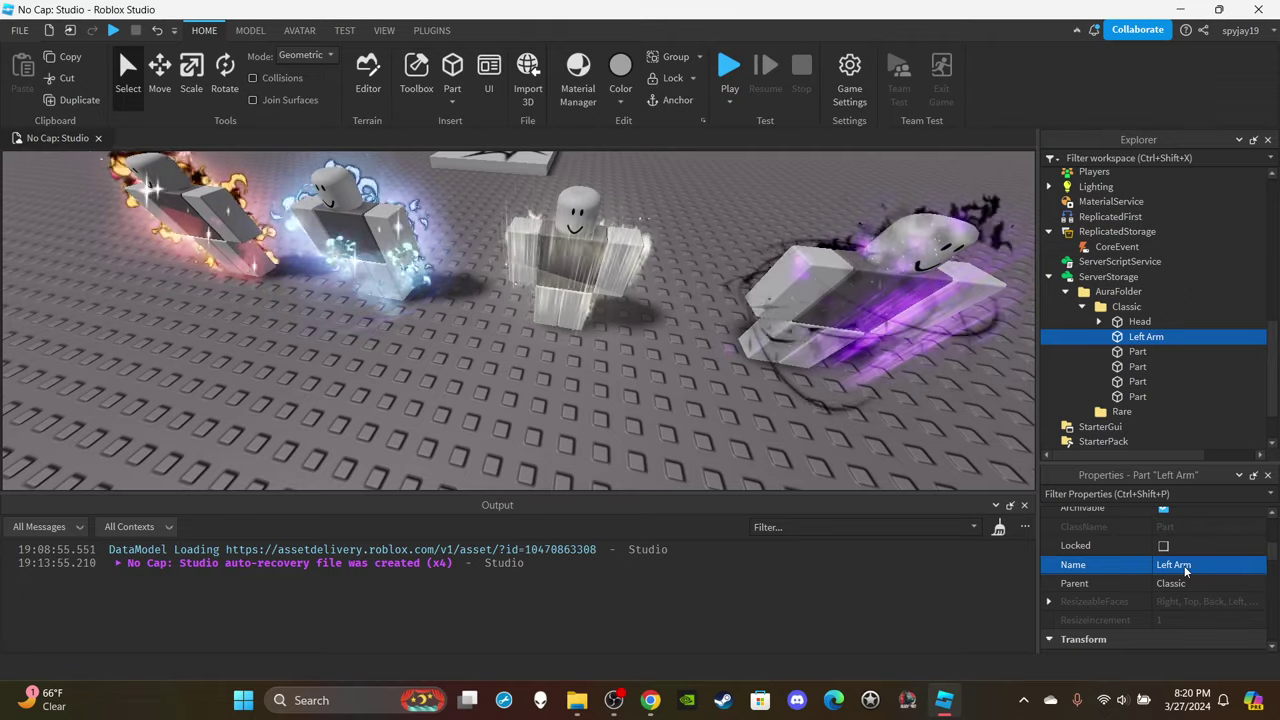
Move Bottom, Flame, Flash, Specs and Top from LightAura's Left Arm into the Left Arm part in the Classic folder.
scroll(1205, 366, "up", 5)
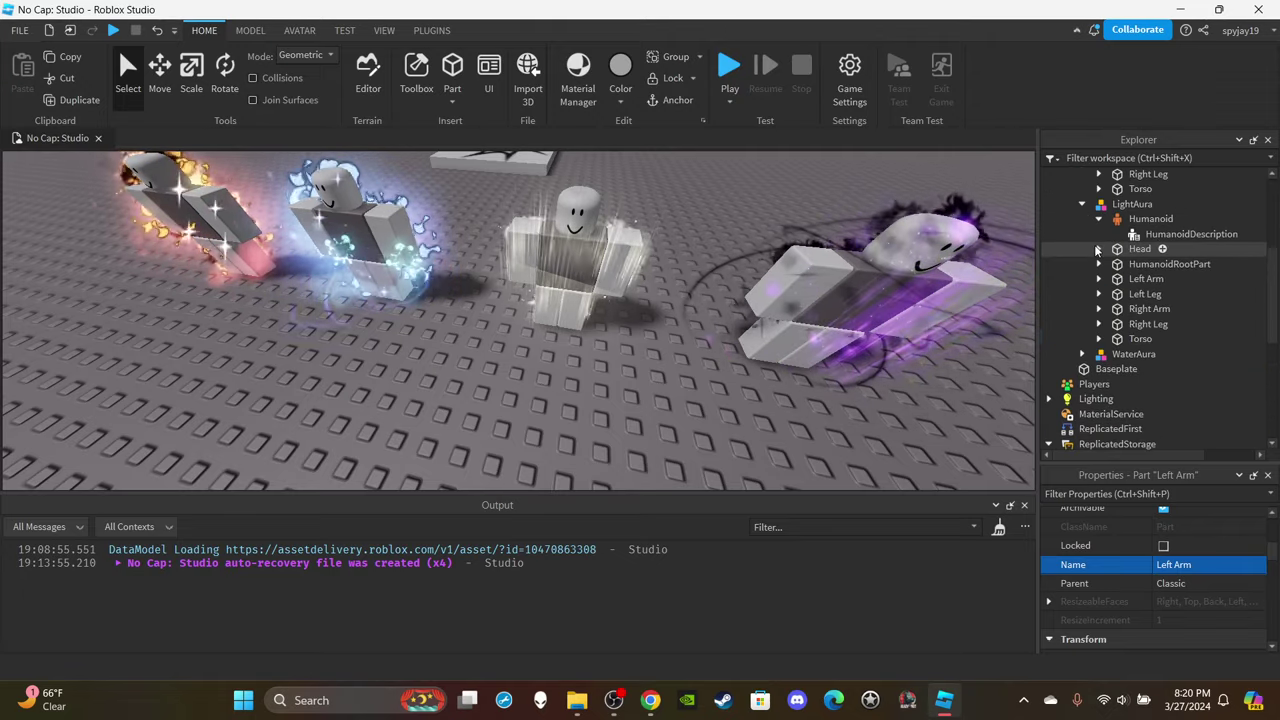
left_click(1099, 279)
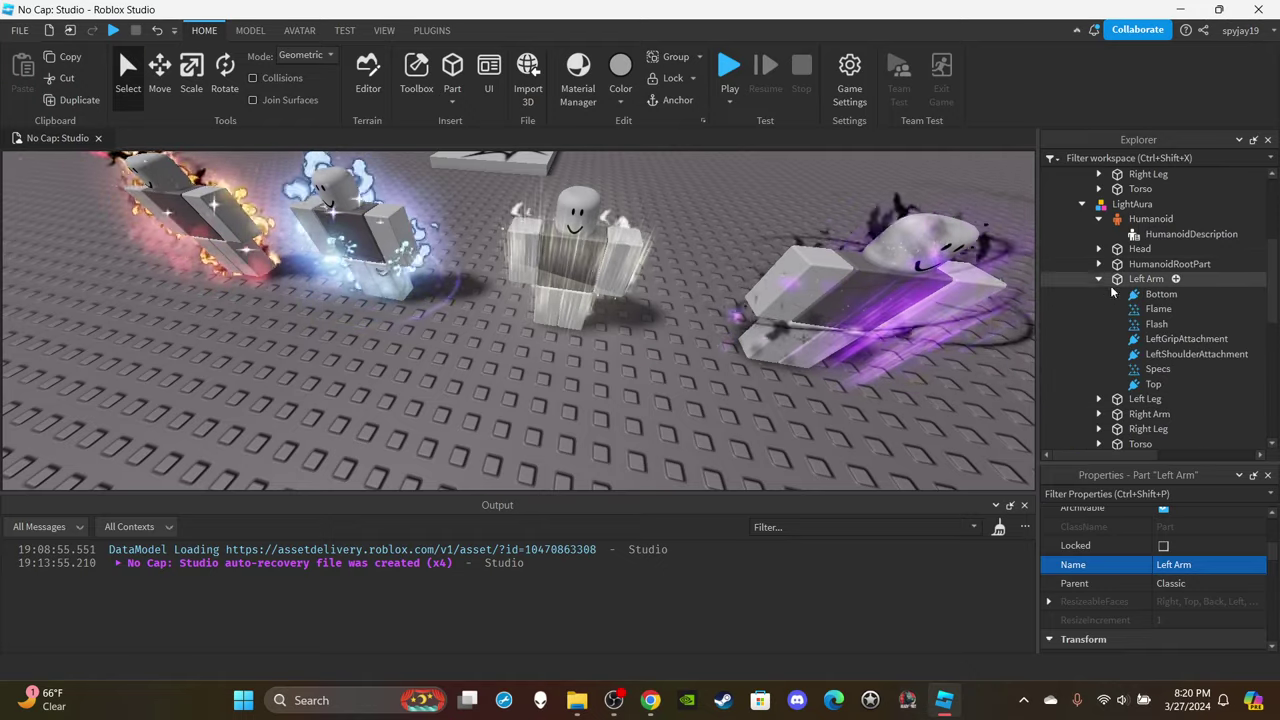
left_click(1160, 294)
left_click(1153, 384, "ctrl")
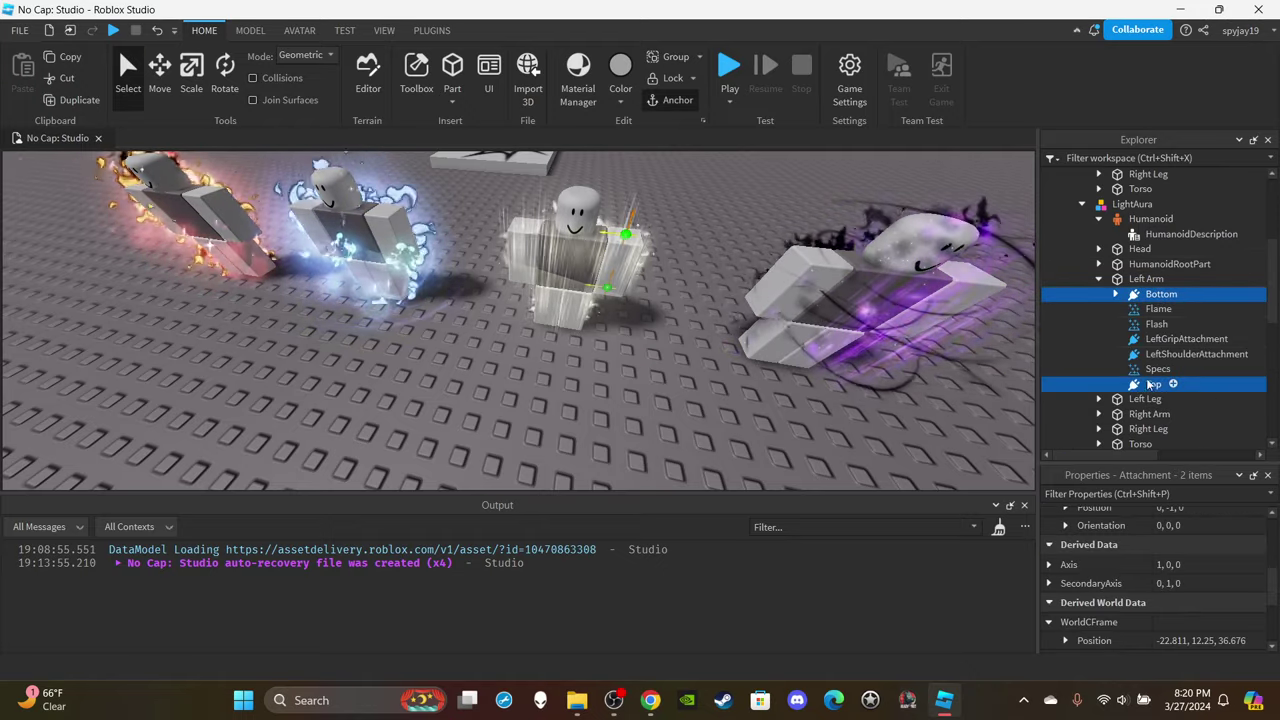
left_click(1158, 309, "ctrl")
left_click(1156, 324, "ctrl")
left_click(1151, 369, "ctrl")
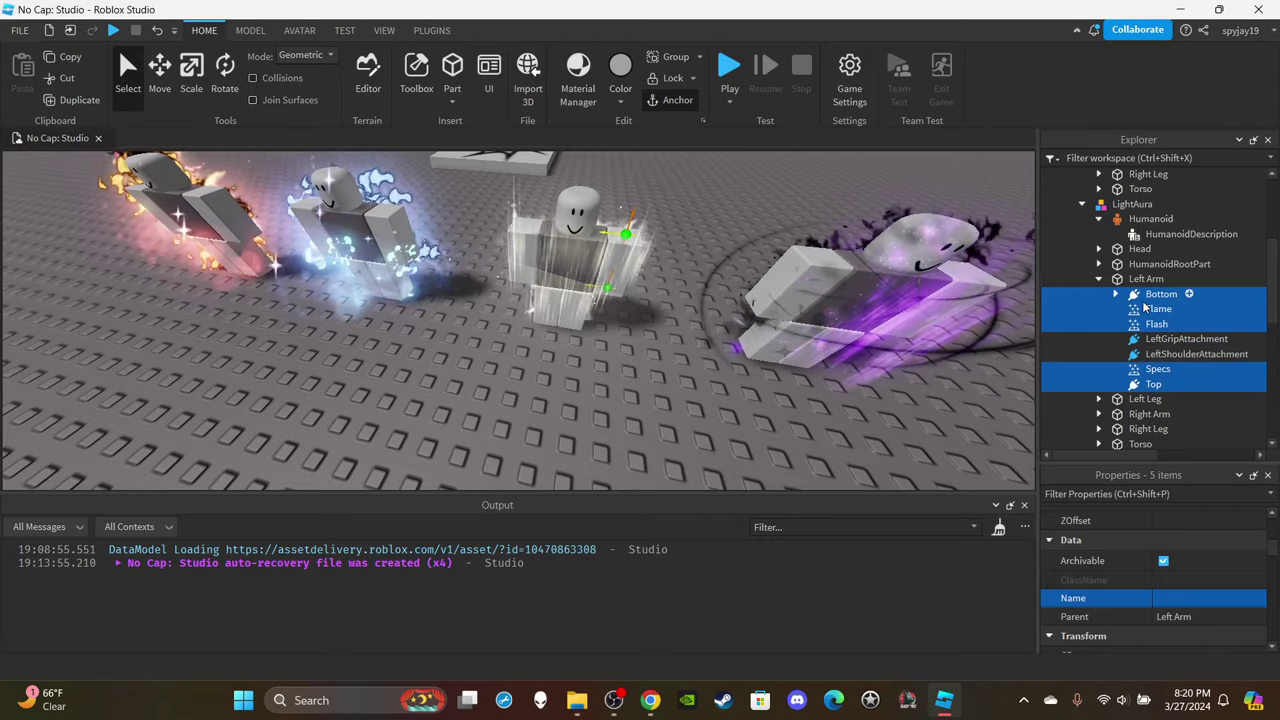
scroll(1171, 369, "down", 7)
left_click_drag(1144, 306, 1147, 369)
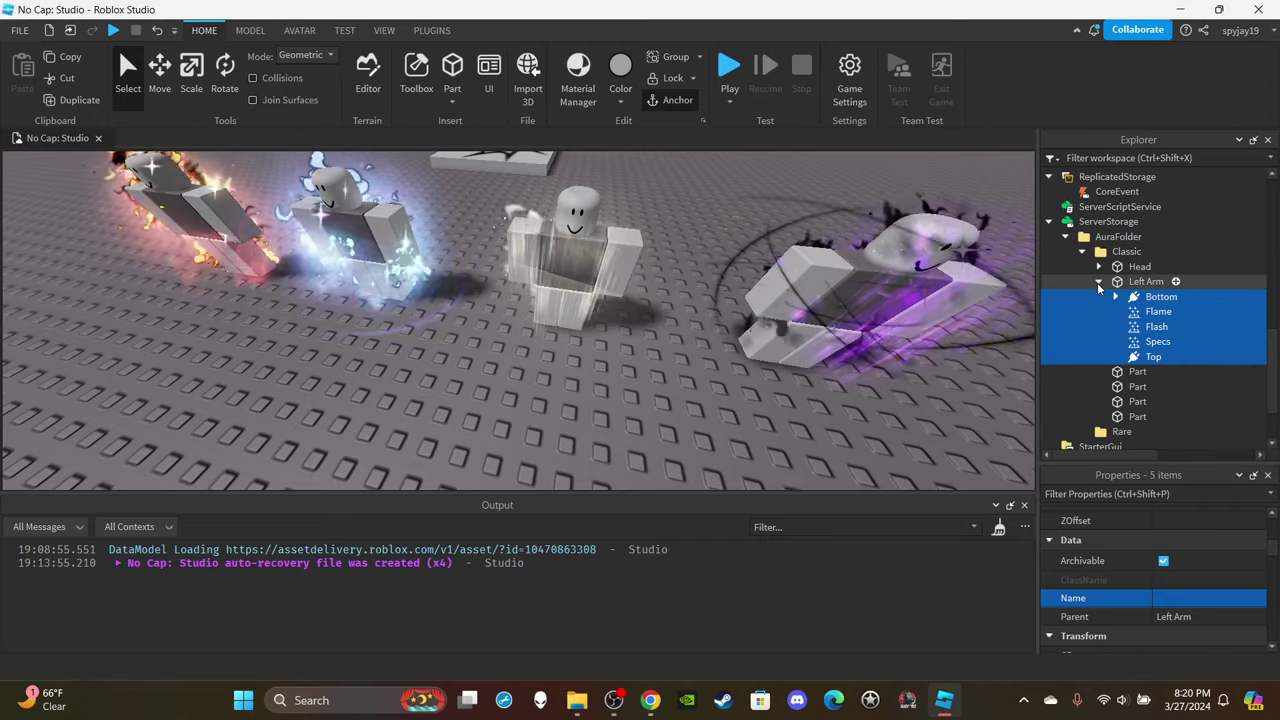
left_click(1099, 284)
scroll(1099, 260, "up", 10)
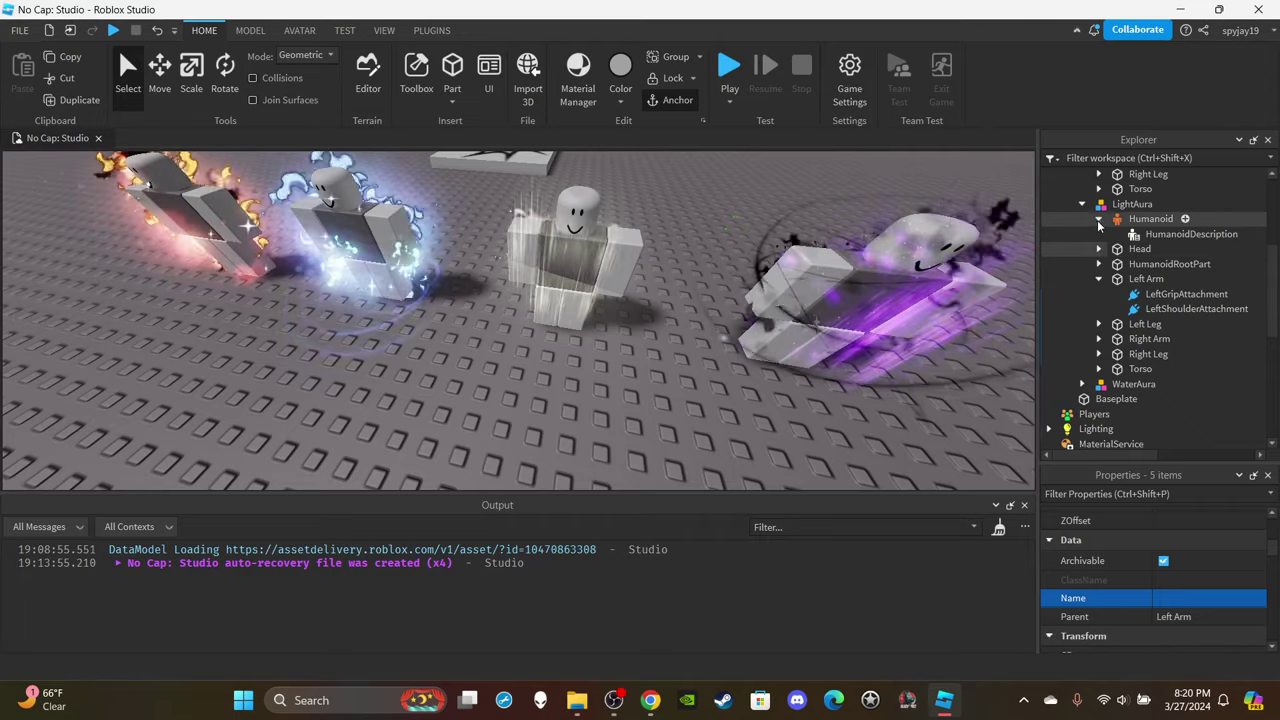
Rename the first remaining unnamed part in the Classic folder as Left Leg.
scroll(1099, 224, "down", 8)
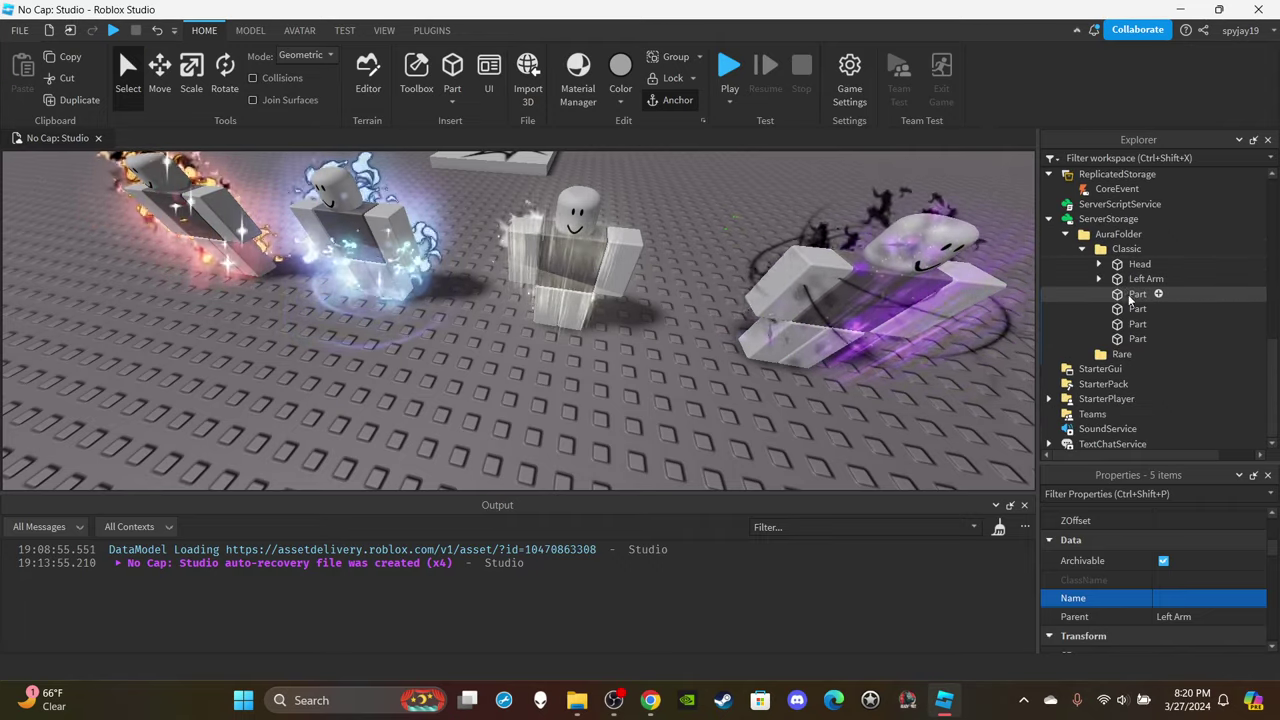
left_click(1137, 294)
left_click(1181, 565)
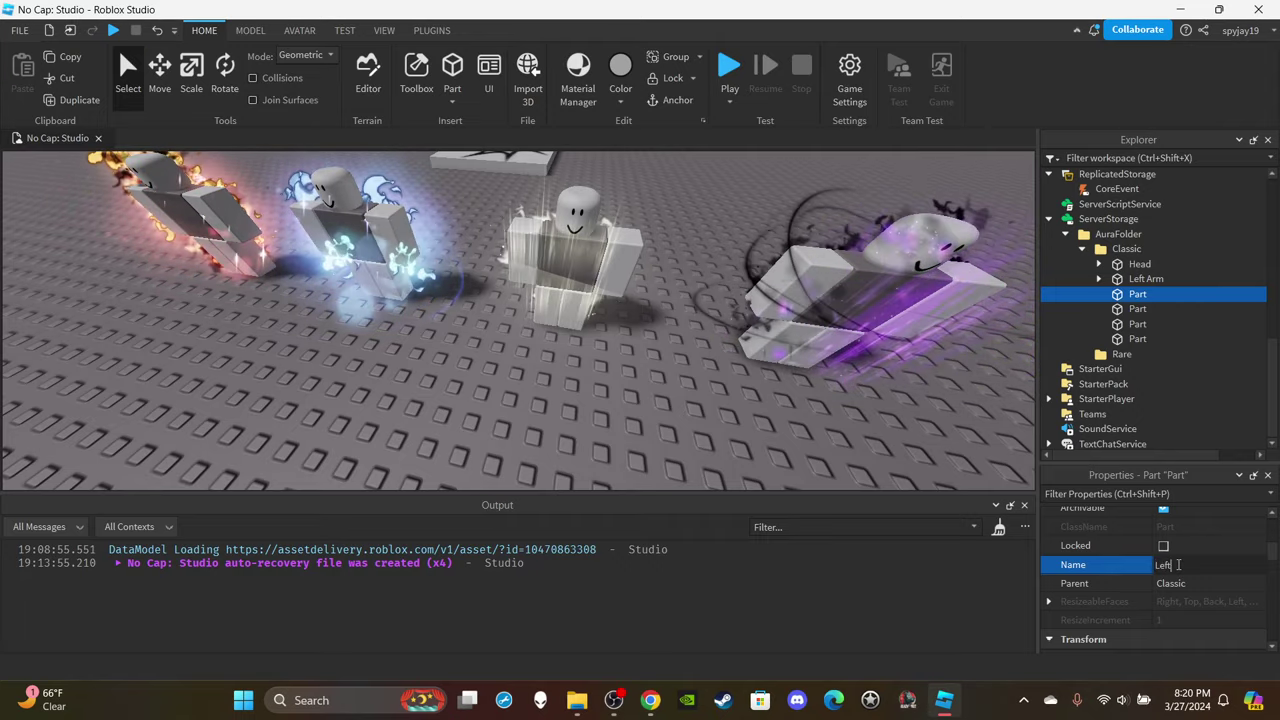
Move Bottom, Flame, Flash, Specs and Top from LightAura's Left Leg into the Left Leg part in the Classic folder.
scroll(1135, 280, "up", 6)
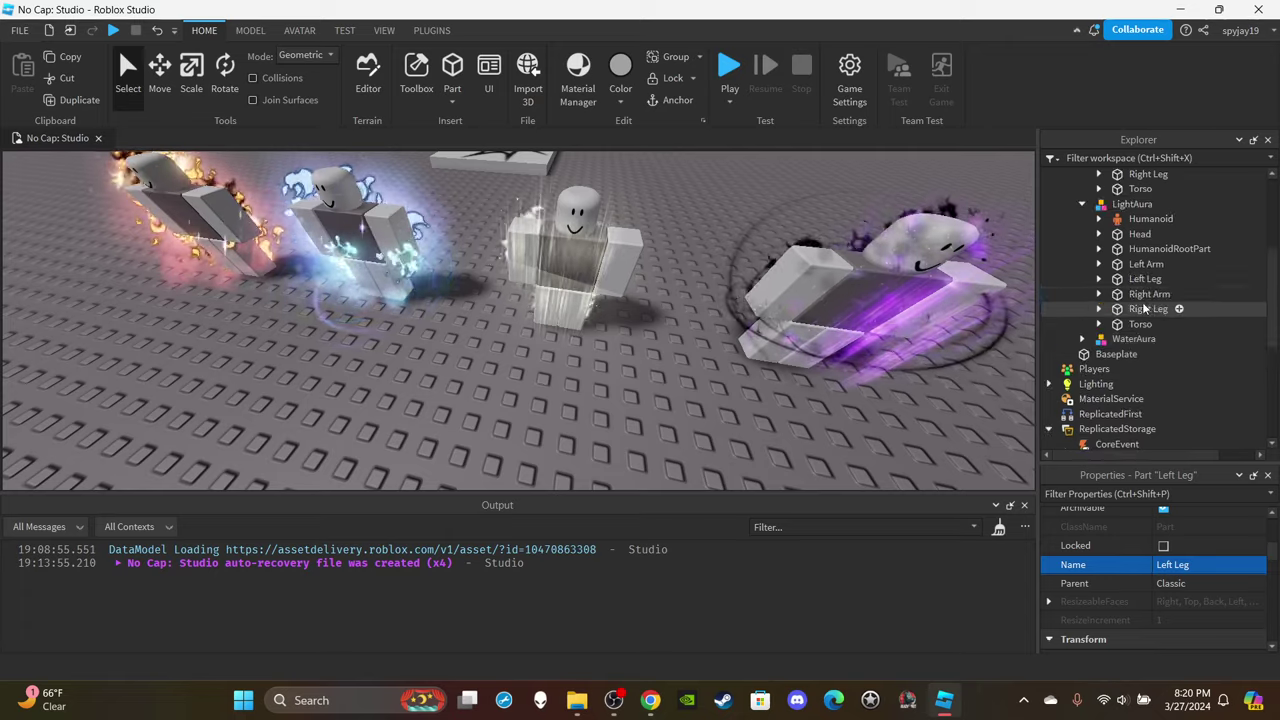
left_click(1099, 279)
left_click(1160, 294)
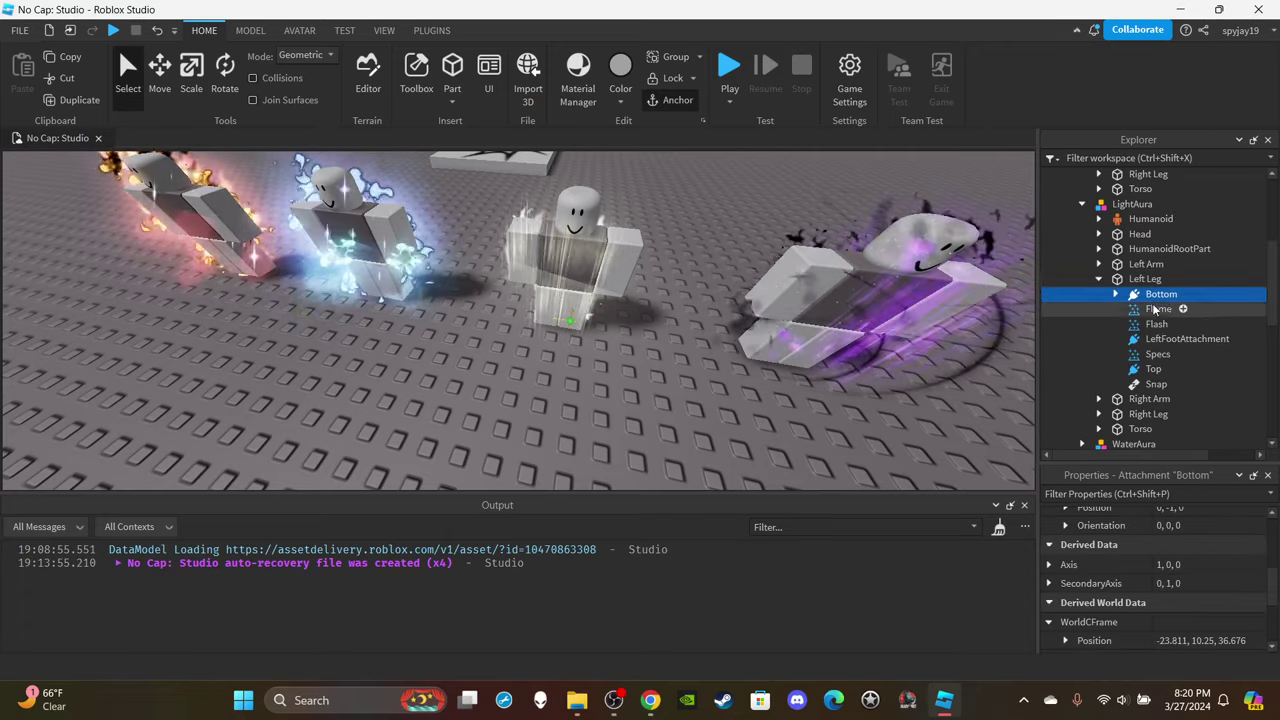
left_click(1153, 369, "ctrl")
left_click(1155, 355, "ctrl")
left_click(1156, 324, "ctrl")
left_click(1150, 310, "ctrl")
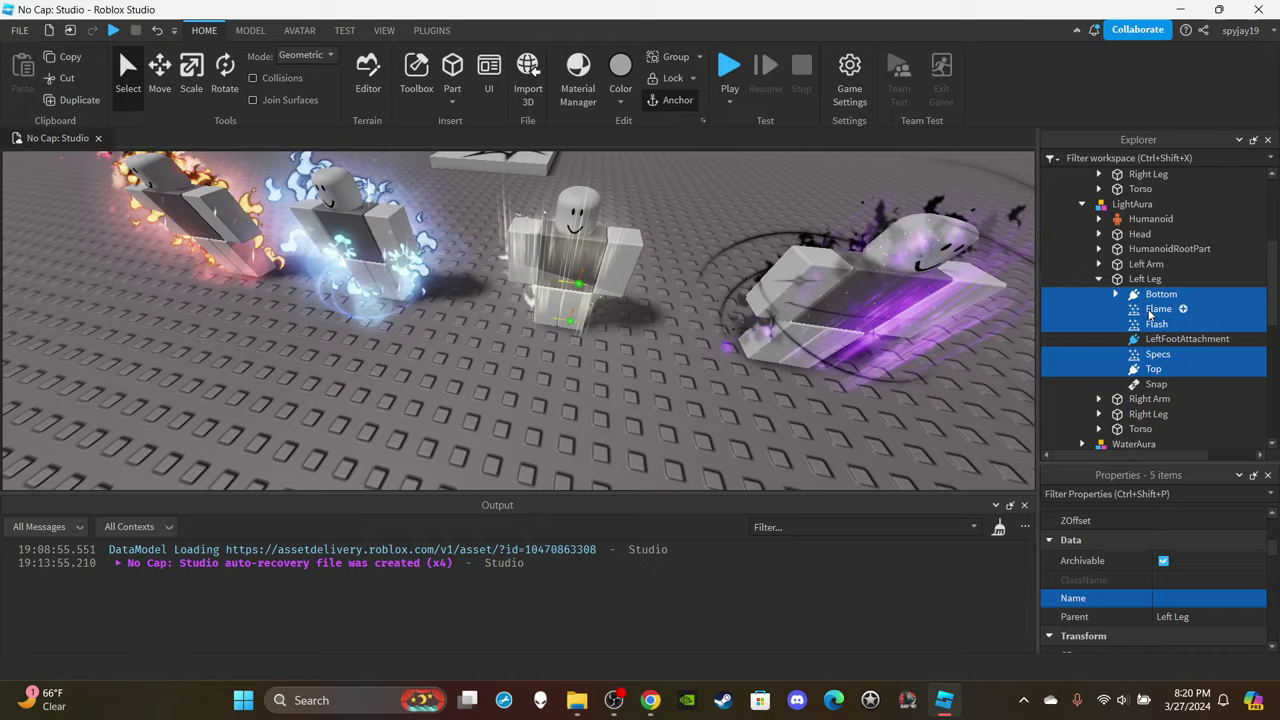
left_click_drag(1150, 310, 1148, 357)
left_click(1099, 291)
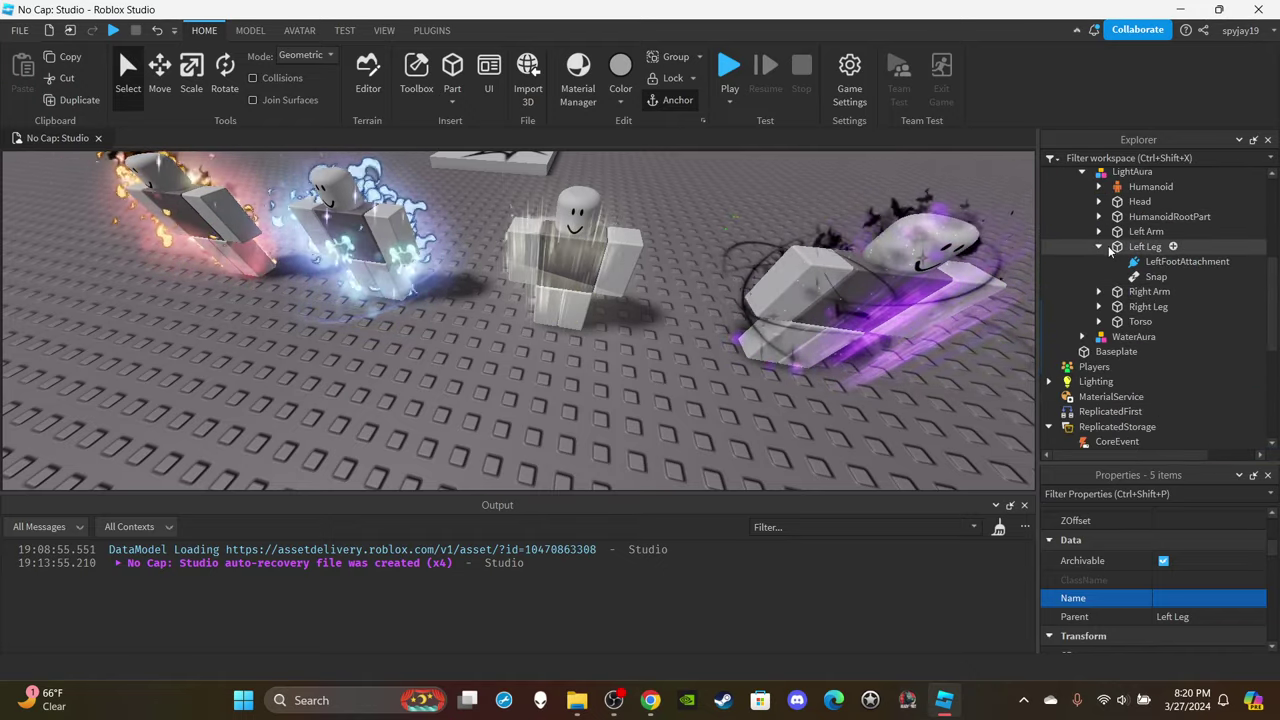
Rename the unnamed part directly below Left Leg in the Classic folder as Right Arm.
left_click(1137, 318)
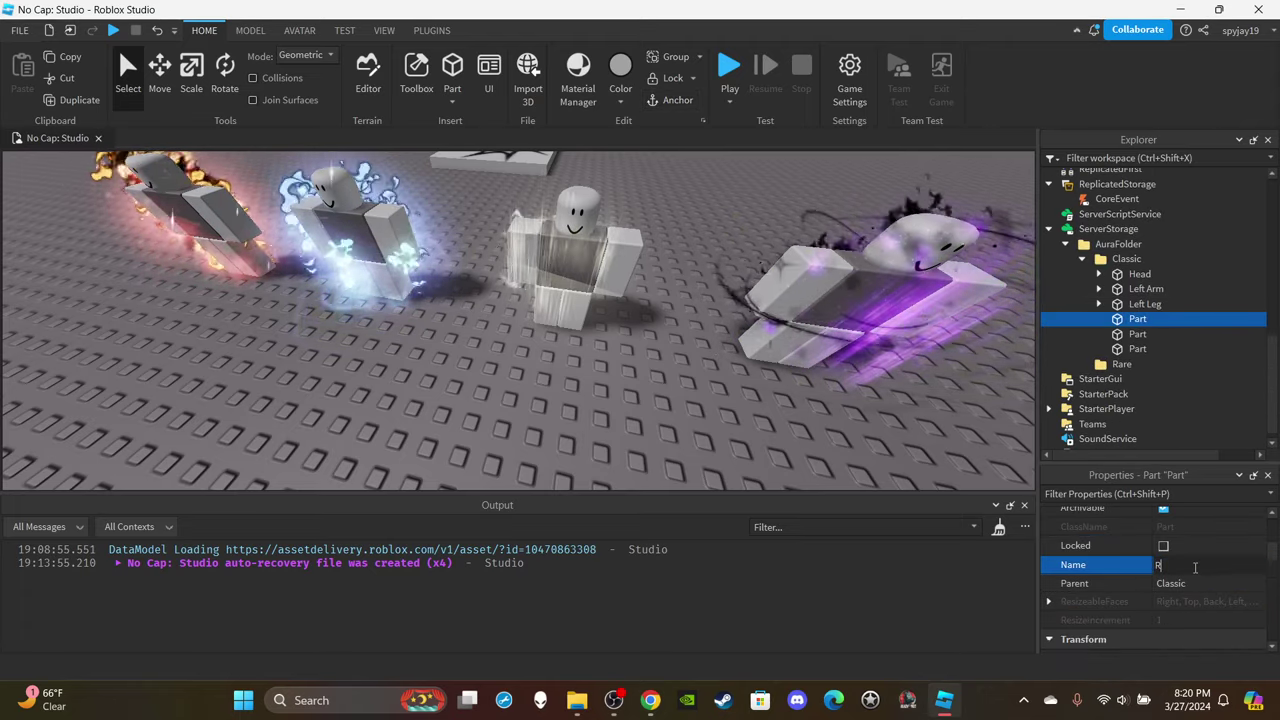
left_click(1194, 566)
type("Right Arm")
key("Return")
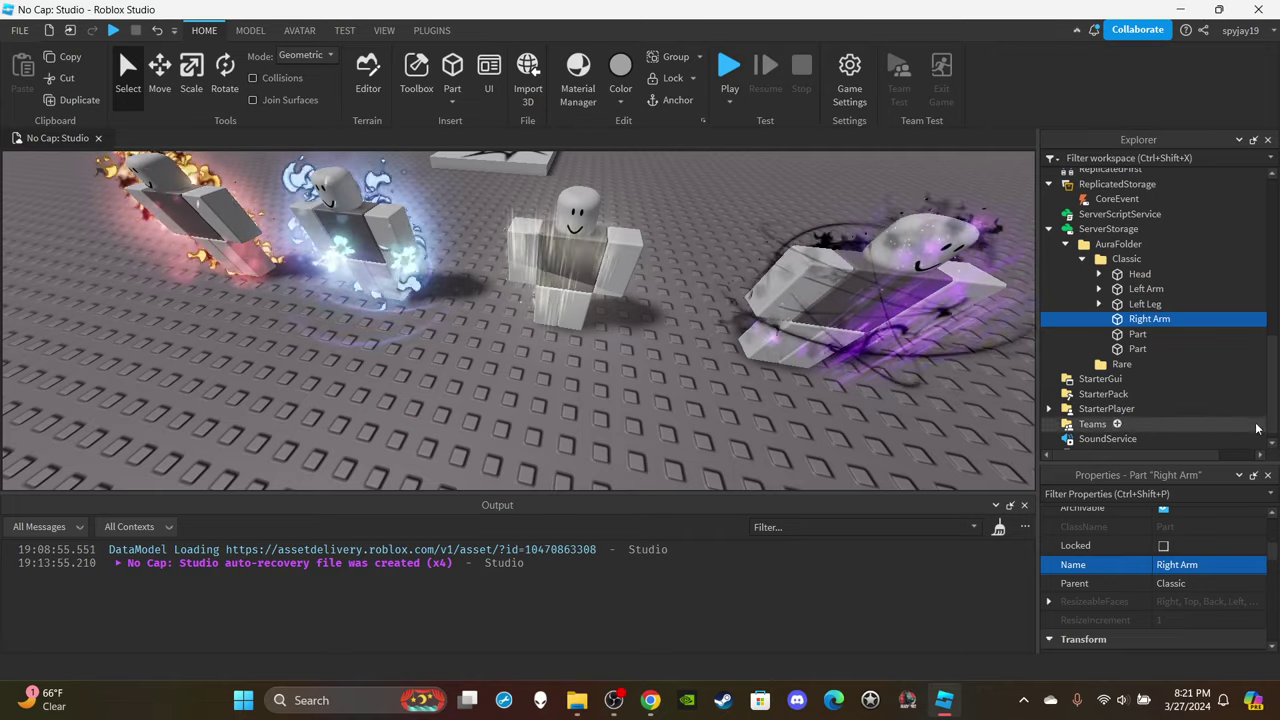
Move Bottom, Flame, Flash, Specs and Top from LightAura's Right Arm into the Right Arm part in the Classic folder.
scroll(1096, 270, "up", 5)
left_click(1099, 261)
left_click(1160, 276)
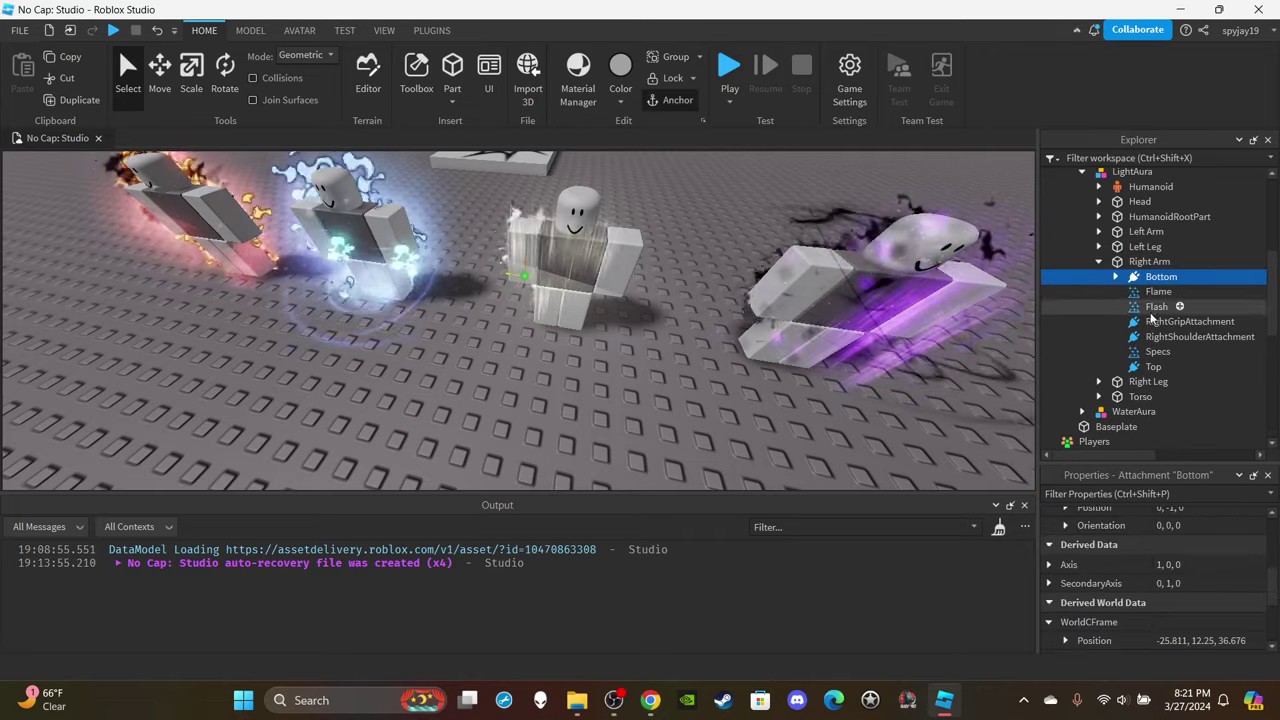
left_click(1153, 366, "ctrl")
left_click(1157, 351, "ctrl")
left_click(1146, 308, "ctrl")
left_click(1147, 295, "ctrl")
left_click_drag(1147, 297, 1101, 386)
scroll(1182, 352, "down", 6)
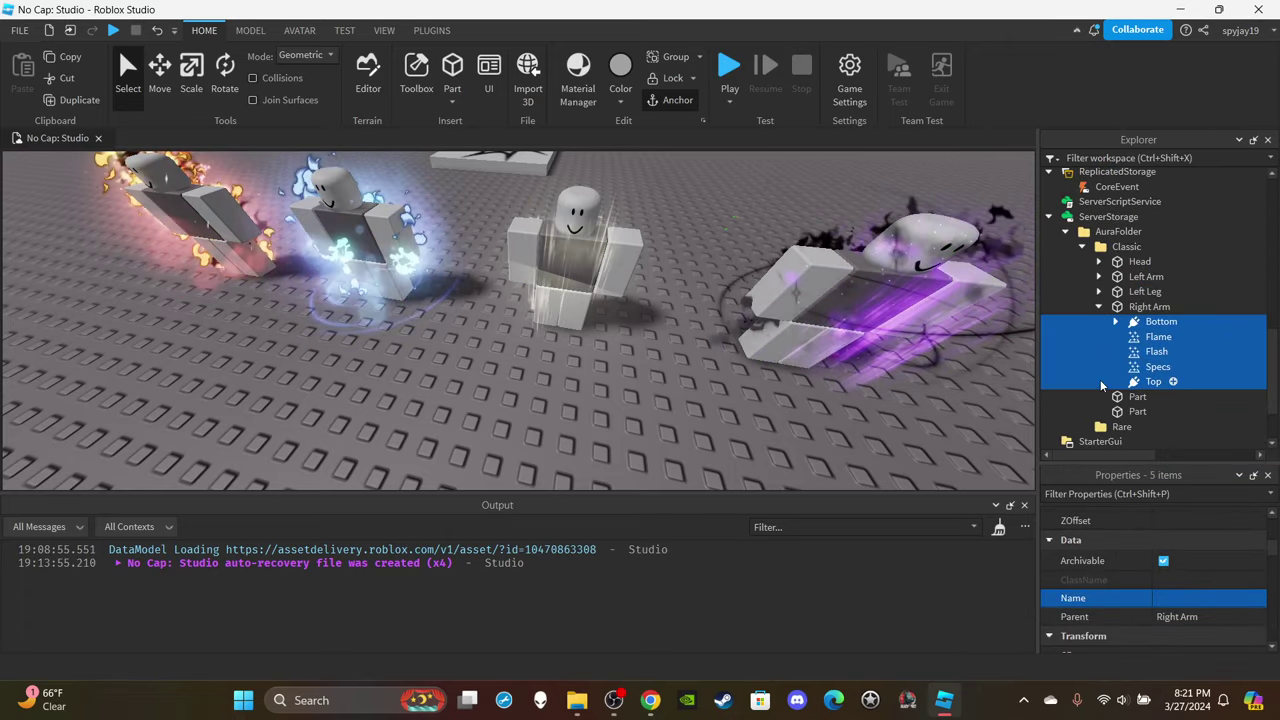
left_click(1099, 306)
Rename the unnamed part directly below Right Arm in the Classic folder as Right Leg.
left_click(1138, 321)
left_click(1190, 564)
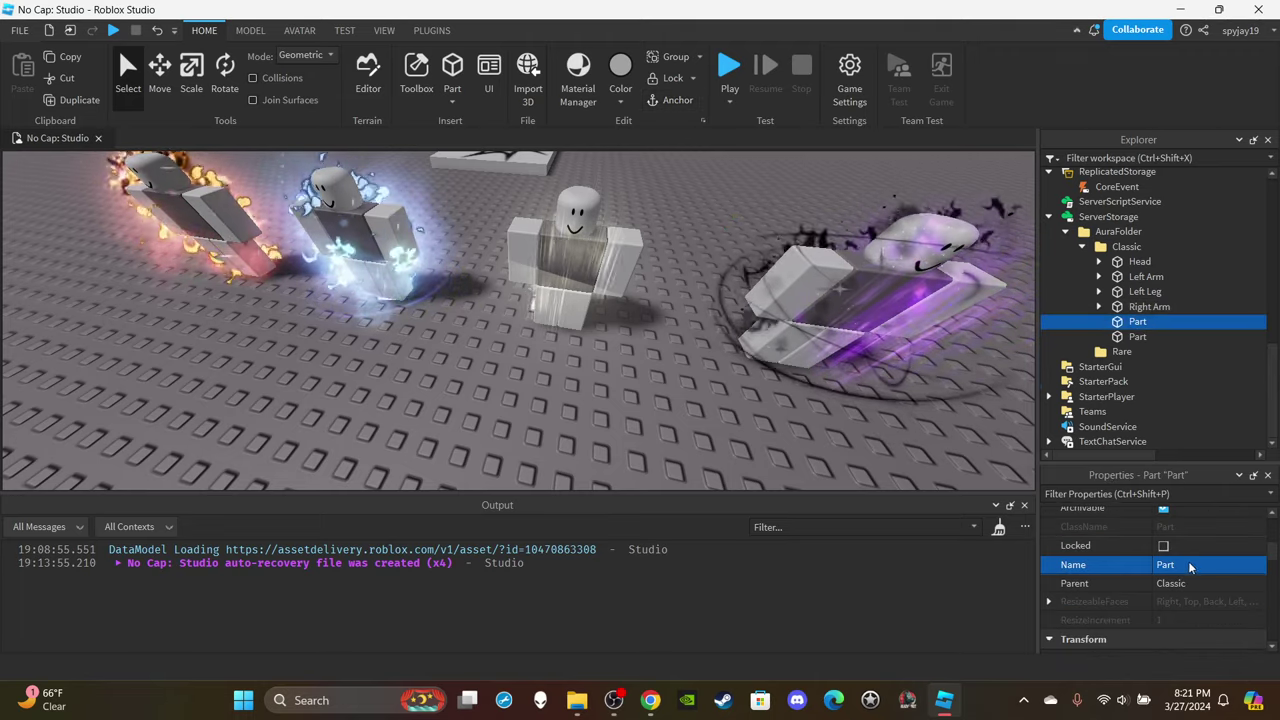
type("Right Le")
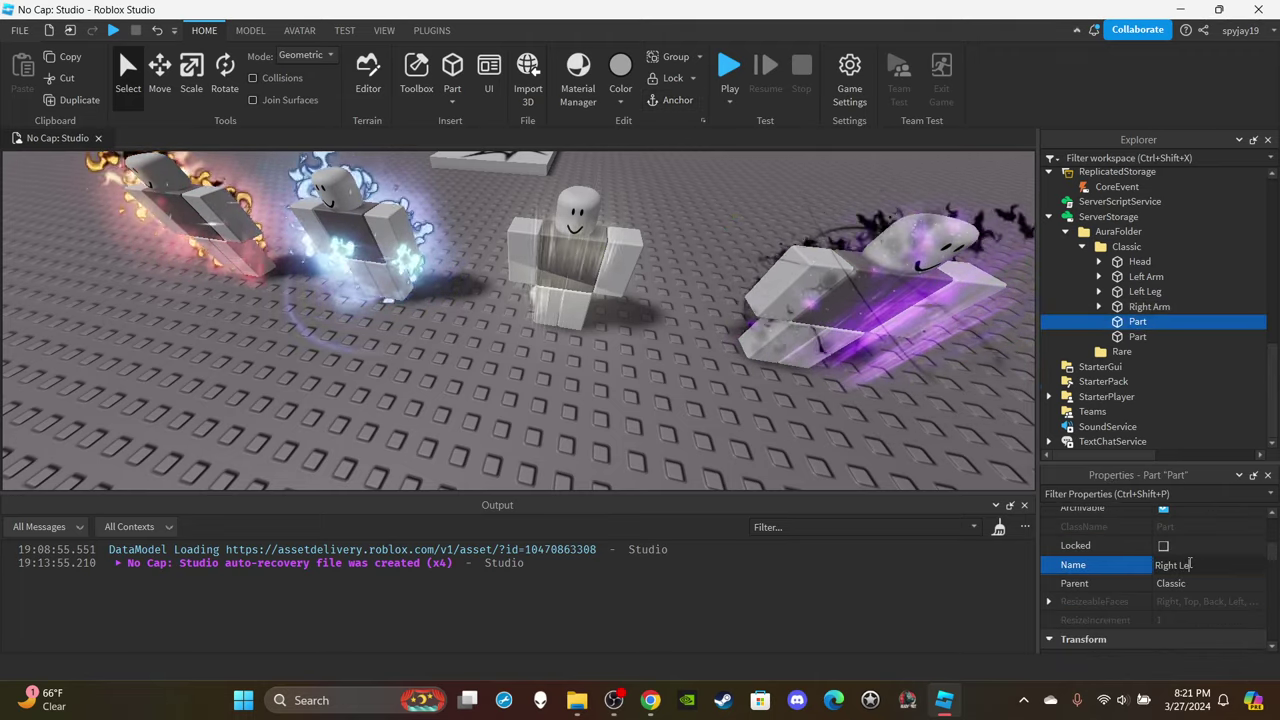
type("g")
key("Return")
Move Bottom, Flame, Flash, Specs and Top from LightAura's Right Leg into the Right Leg part in the Classic folder.
scroll(1110, 300, "up", 6)
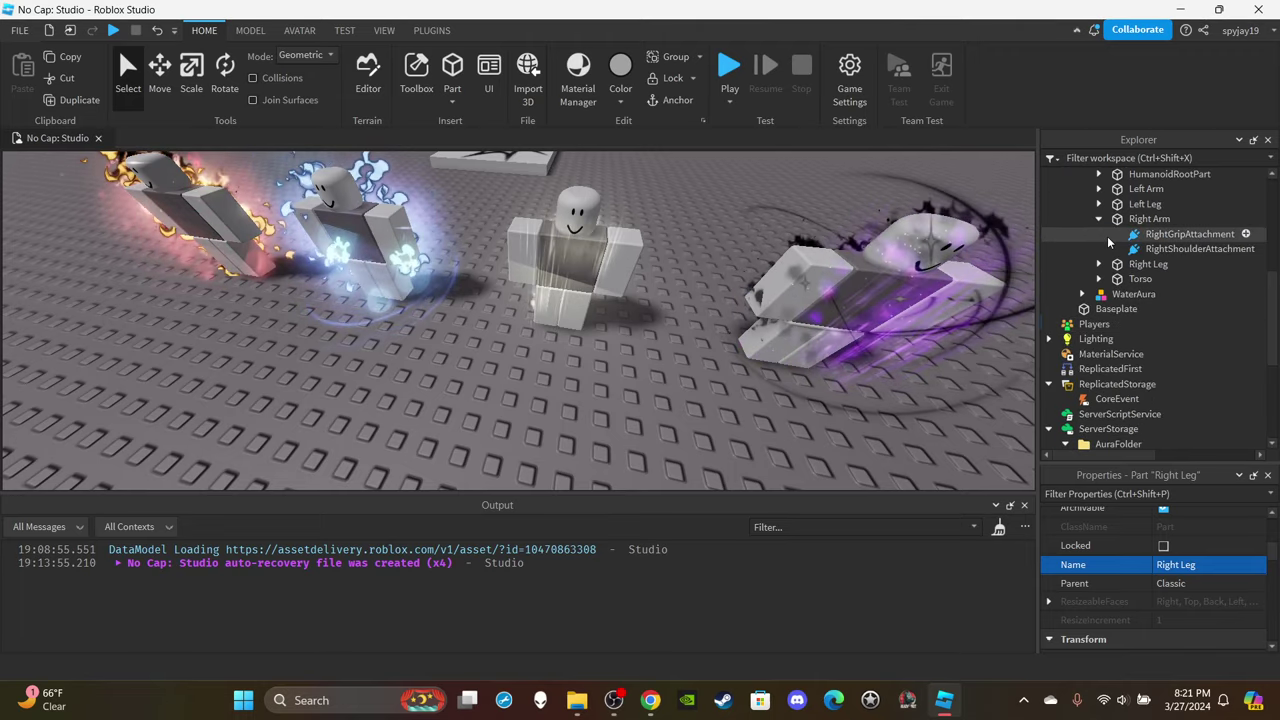
left_click(1155, 249)
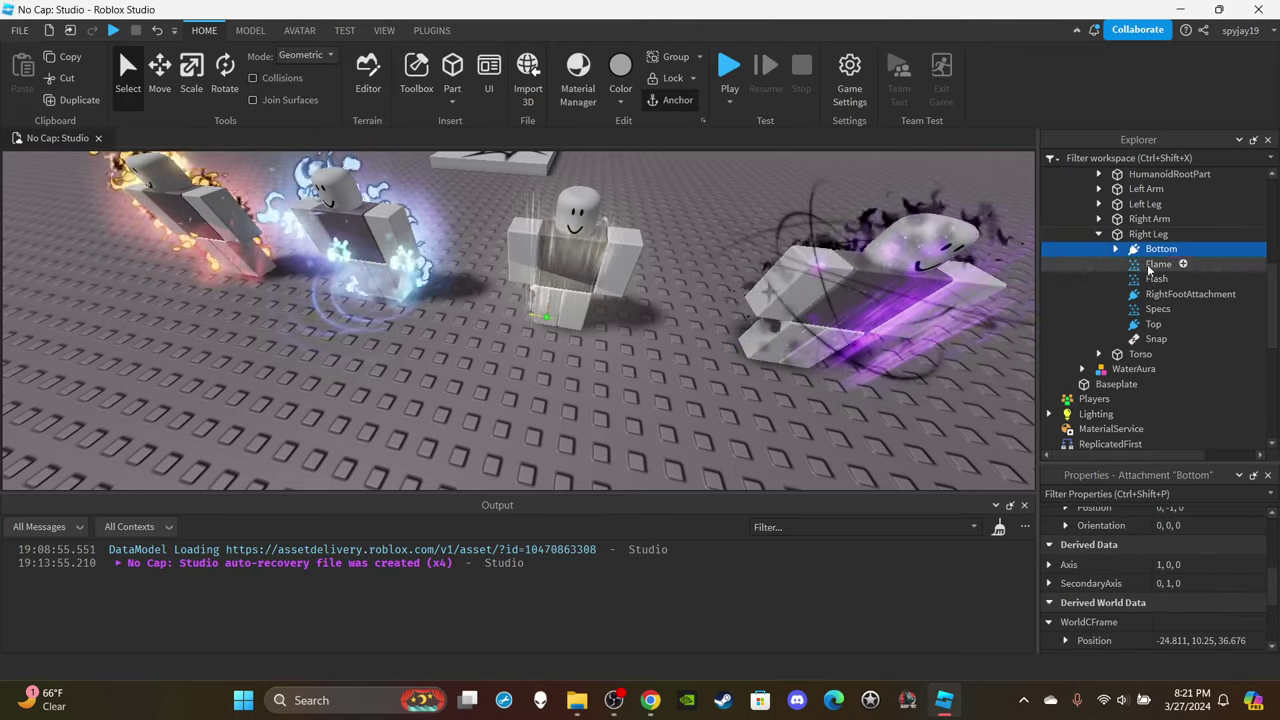
left_click(1156, 279, "shift")
left_click(1152, 309, "ctrl")
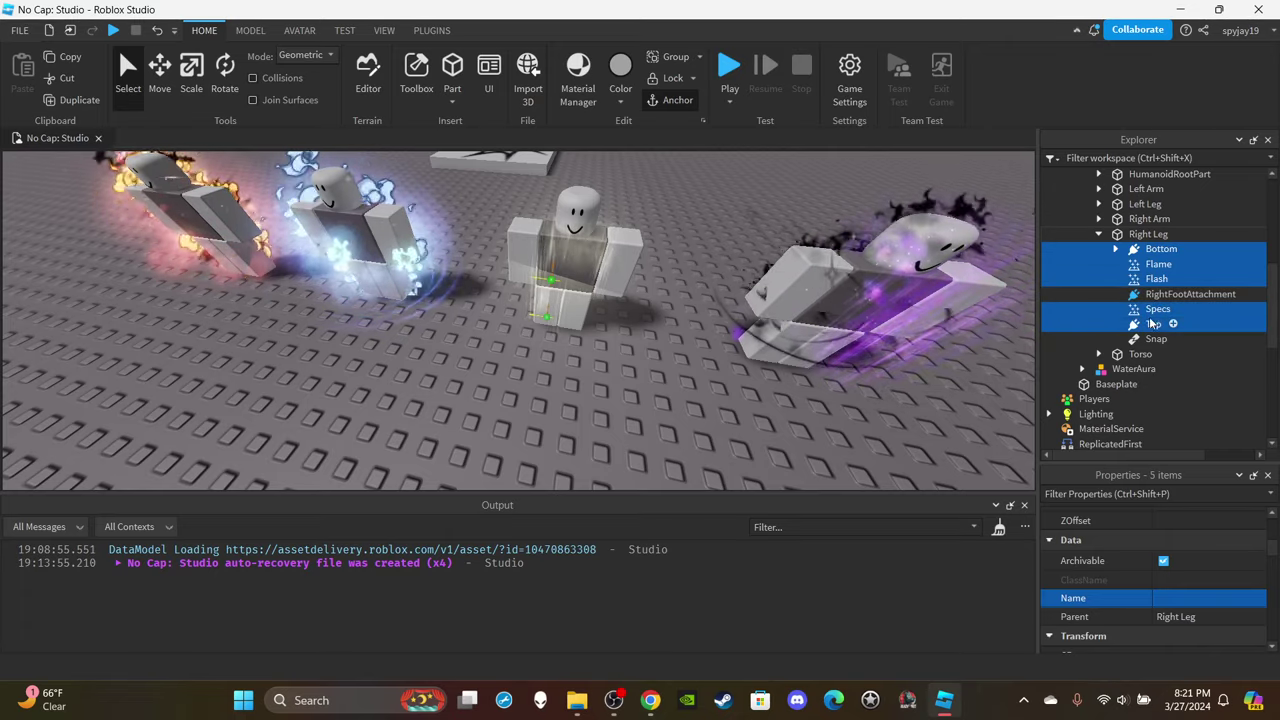
left_click_drag(1152, 323, 1090, 334)
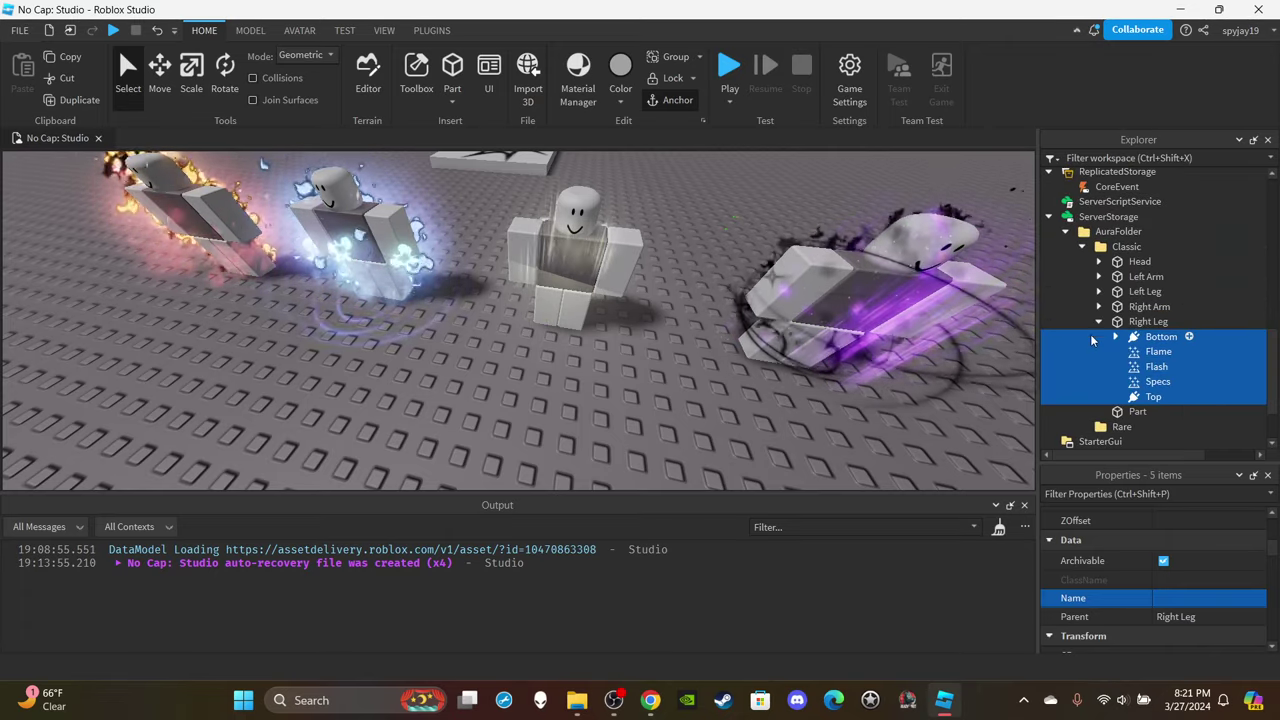
scroll(1131, 331, "up", 4)
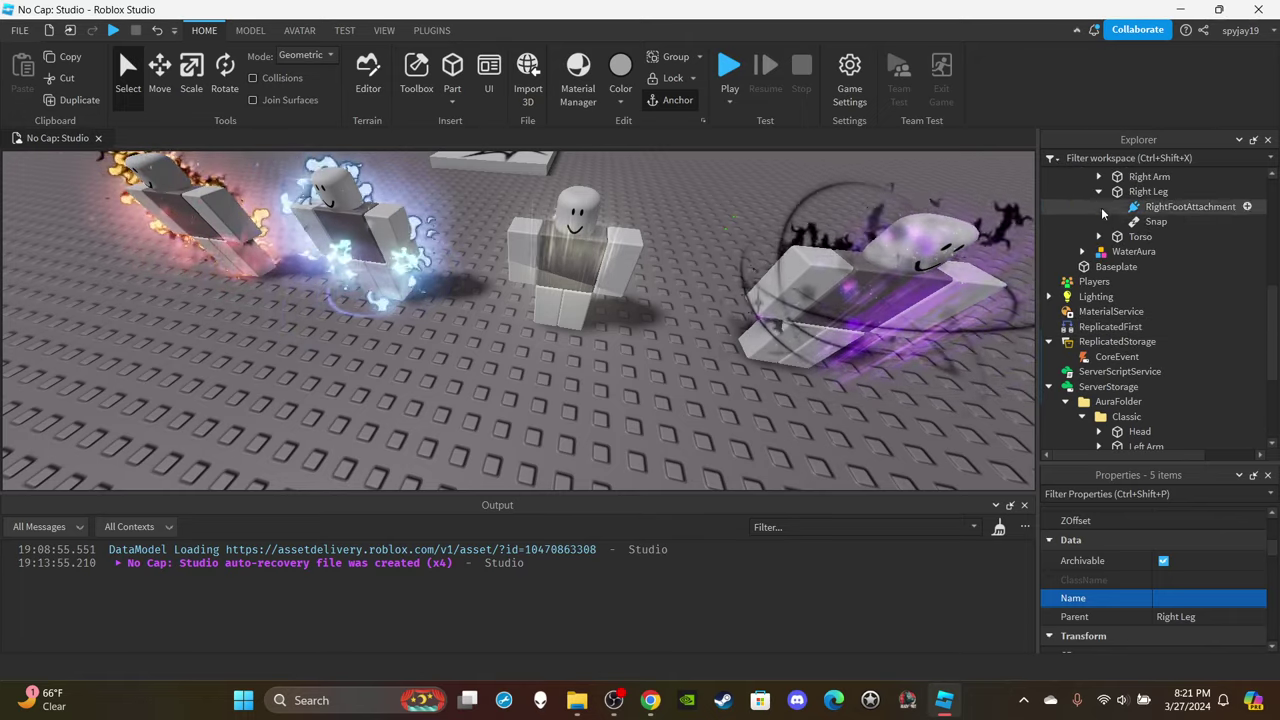
Rename the last unnamed part in the Classic folder as Torso.
scroll(1130, 330, "down", 4)
left_click(1131, 349)
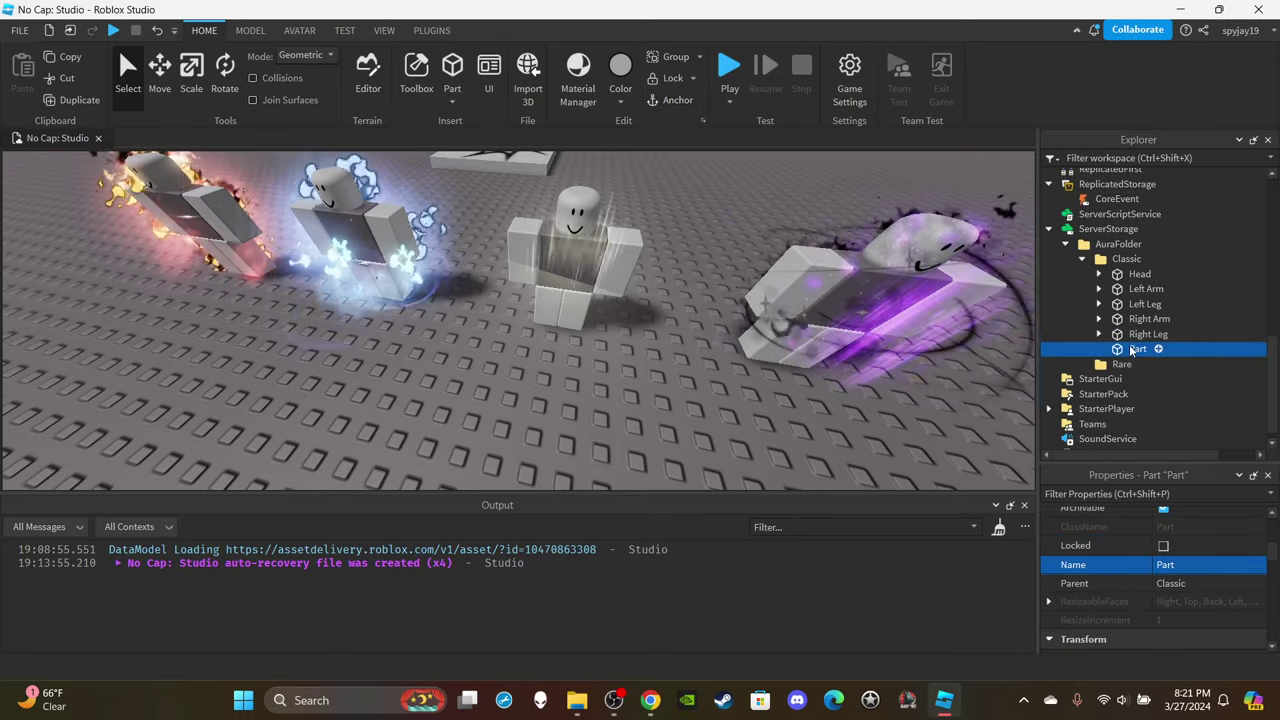
left_click(1162, 566)
type("Torso")
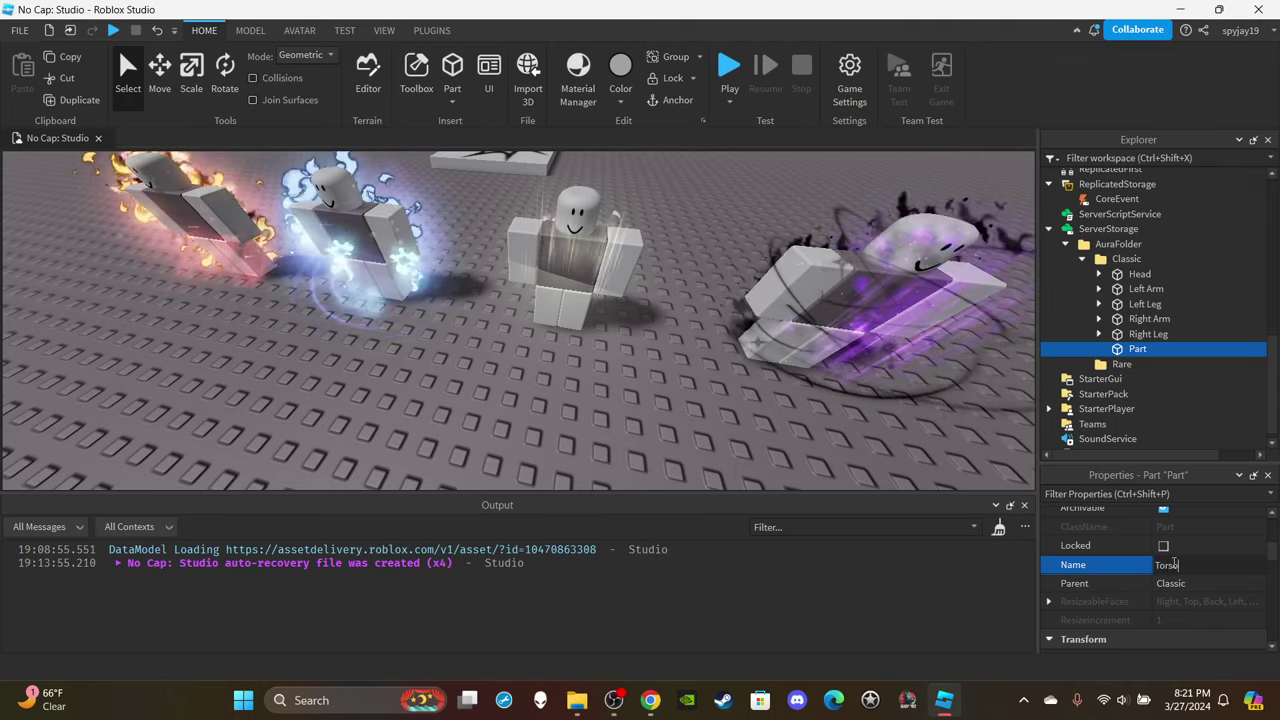
key("Return")
Expand the Torso of the LightAura model, examine its contents and locate the 1BottomSymbol attachment in the viewport.
scroll(1190, 395, "up", 2)
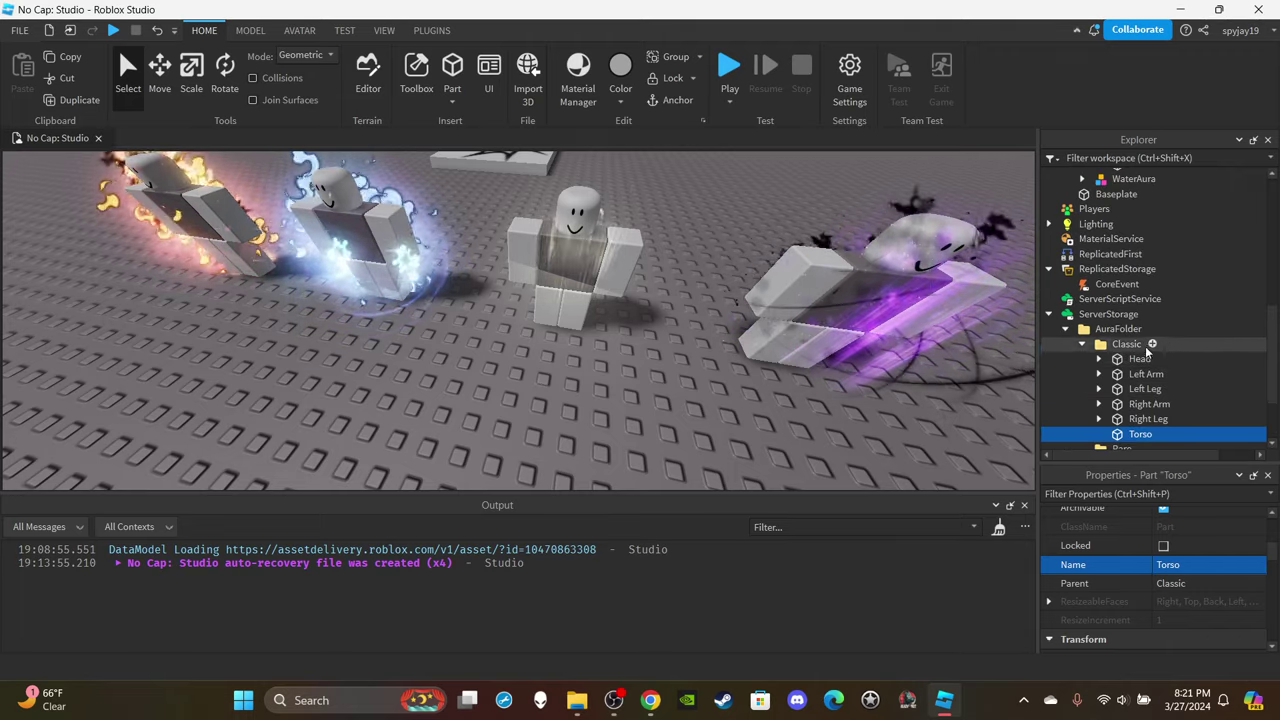
scroll(1145, 346, "down", 3)
left_click(1099, 289)
scroll(1105, 295, "down", 3)
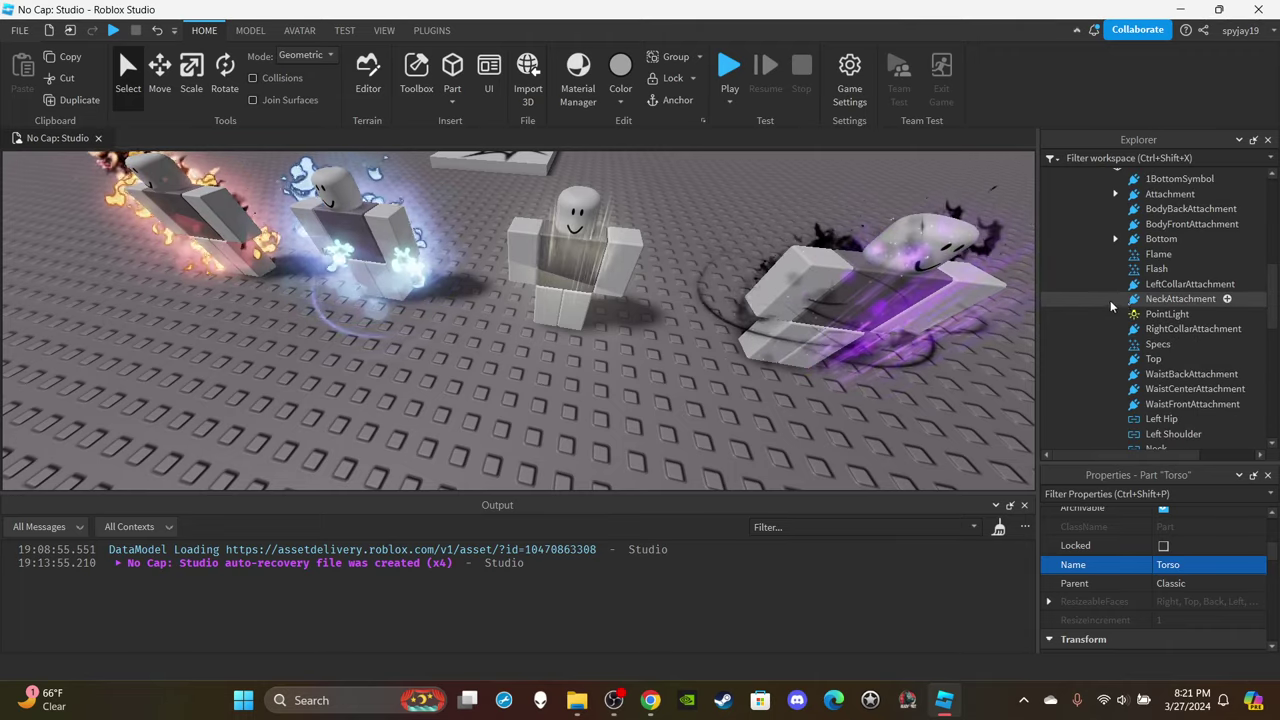
scroll(1150, 305, "down", 2)
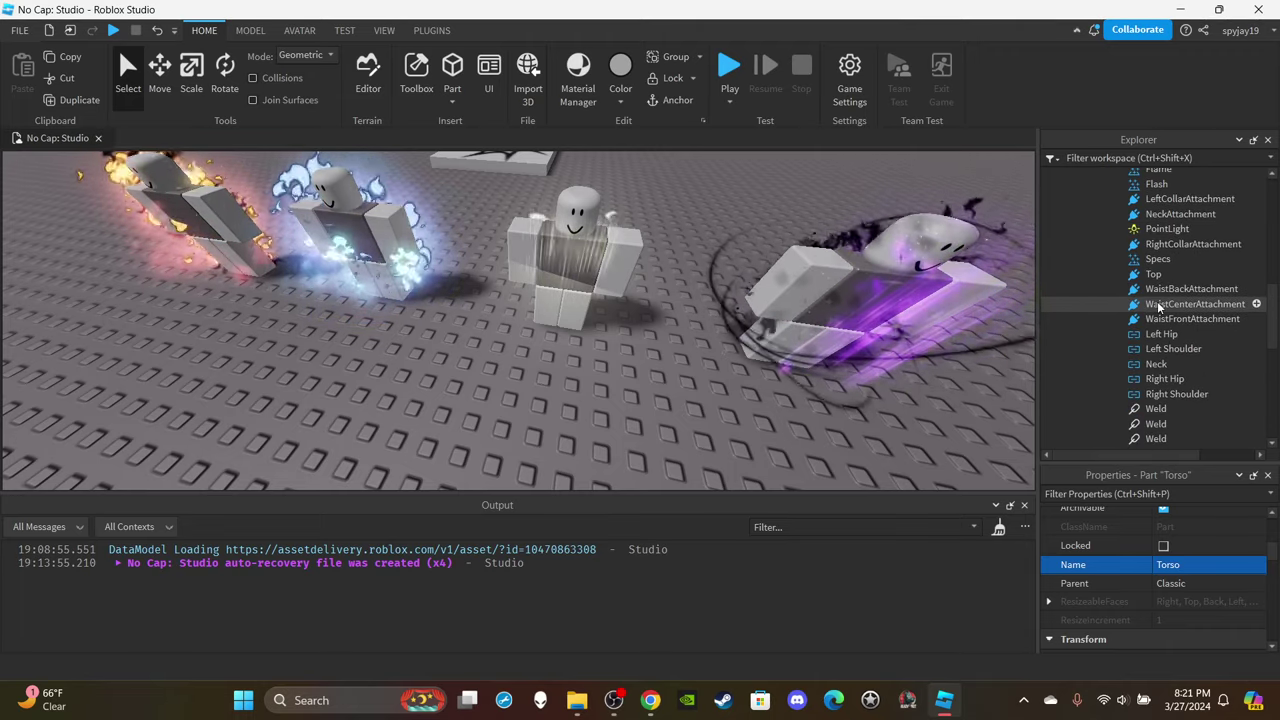
scroll(1160, 300, "up", 4)
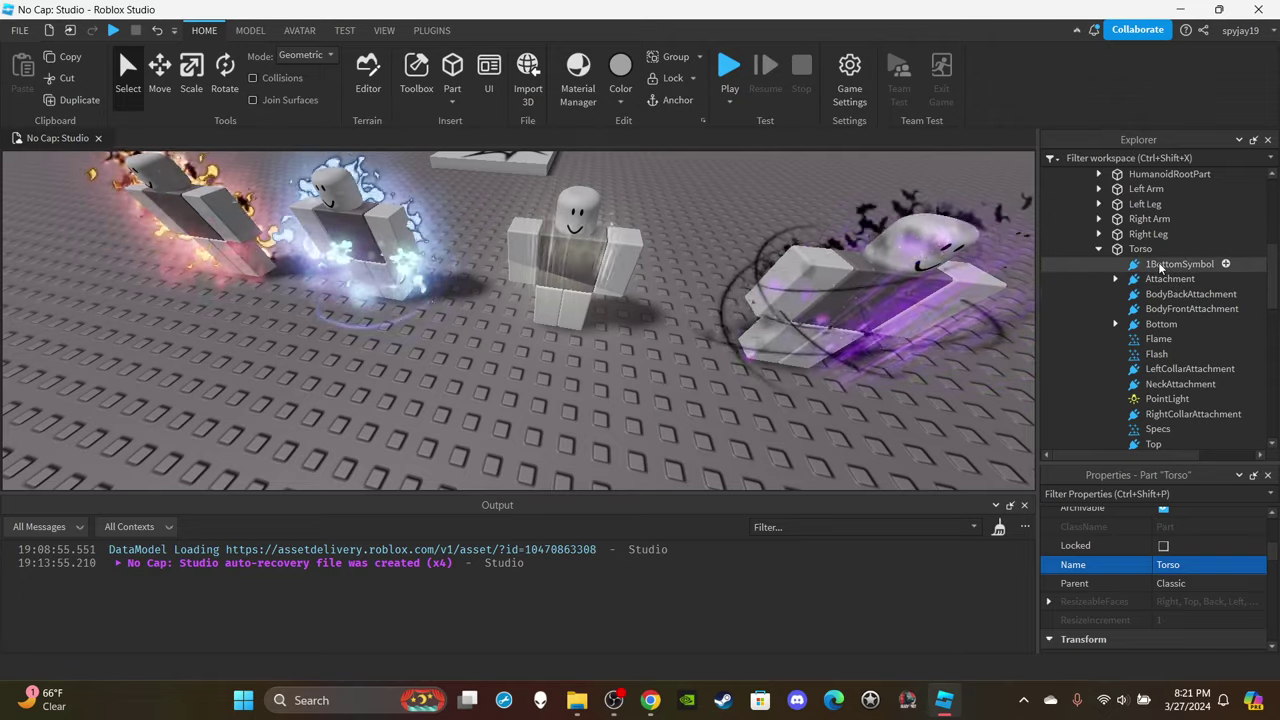
left_click(1160, 265)
key("f")
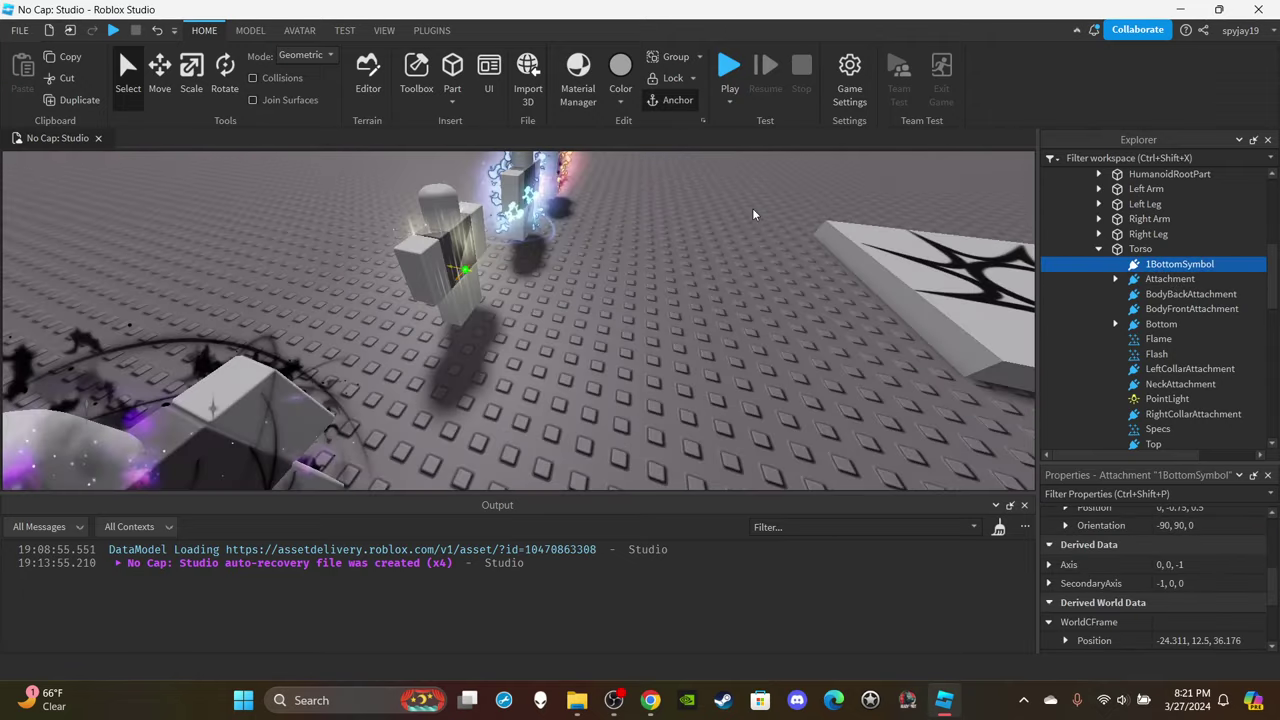
right_click(1175, 264)
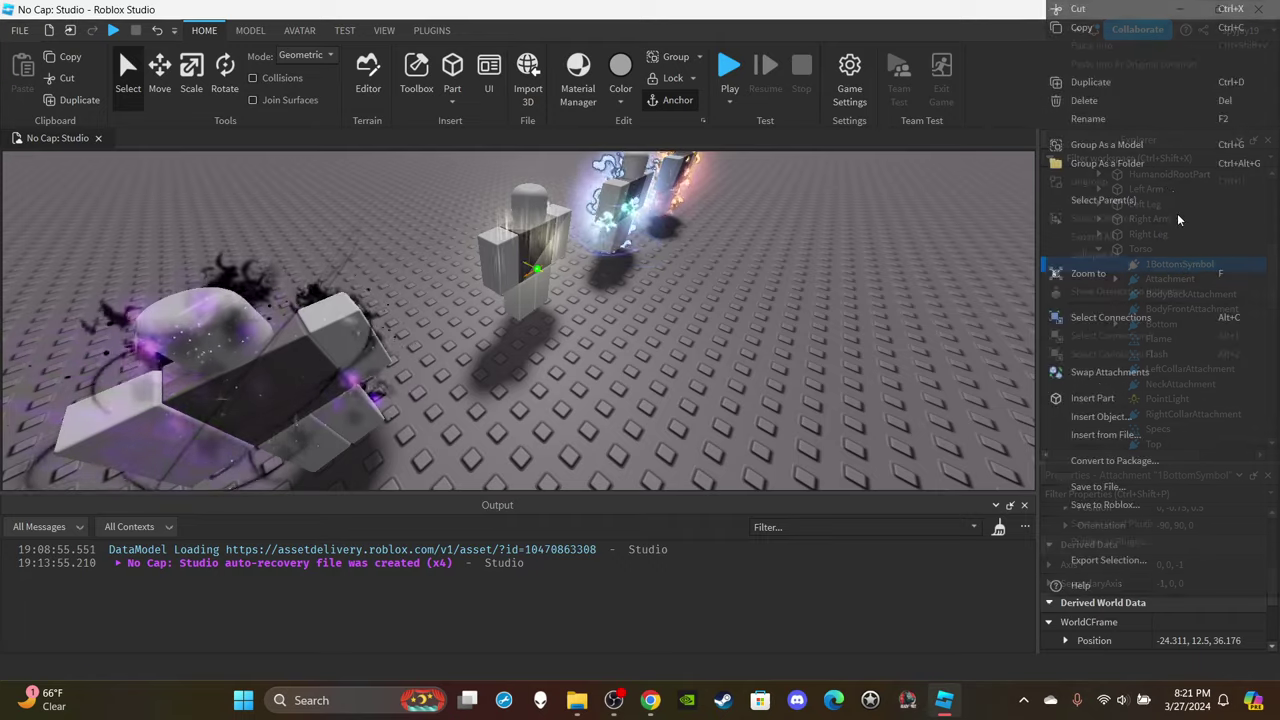
left_click(1108, 101)
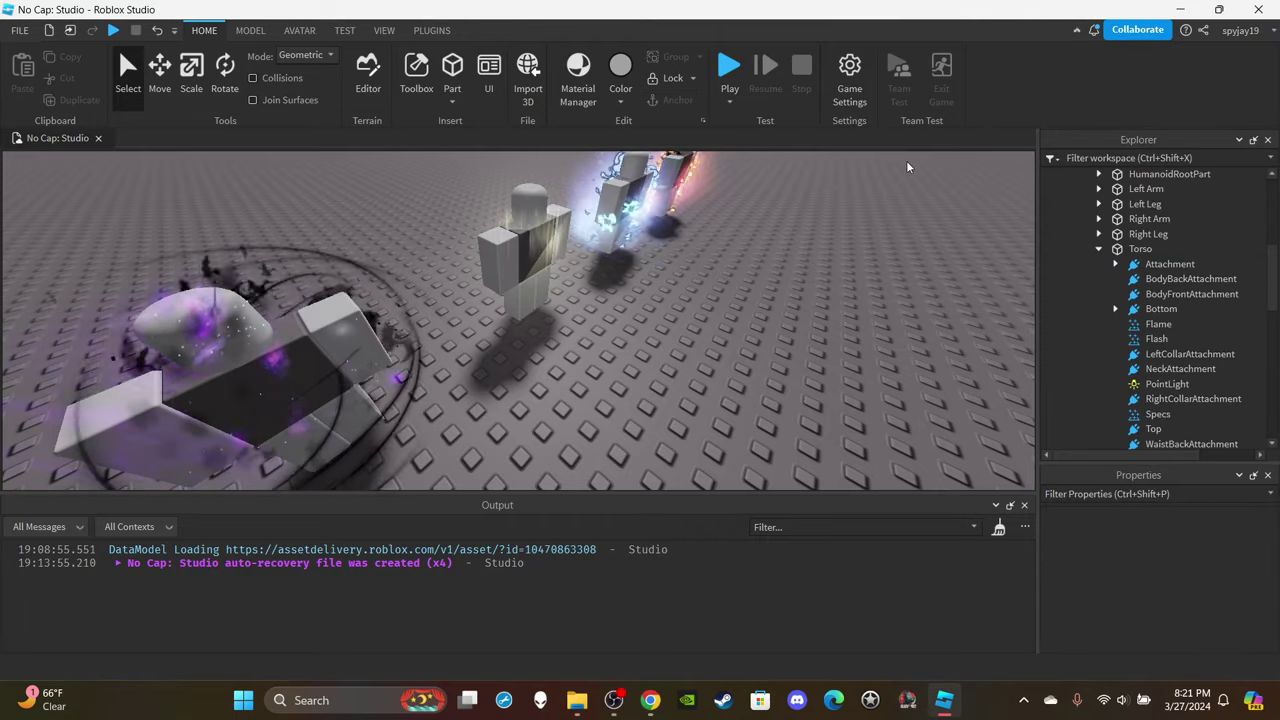
key("ctrl+z")
Delete the 1BottomSymbol attachment from LightAura's Torso.
key("f")
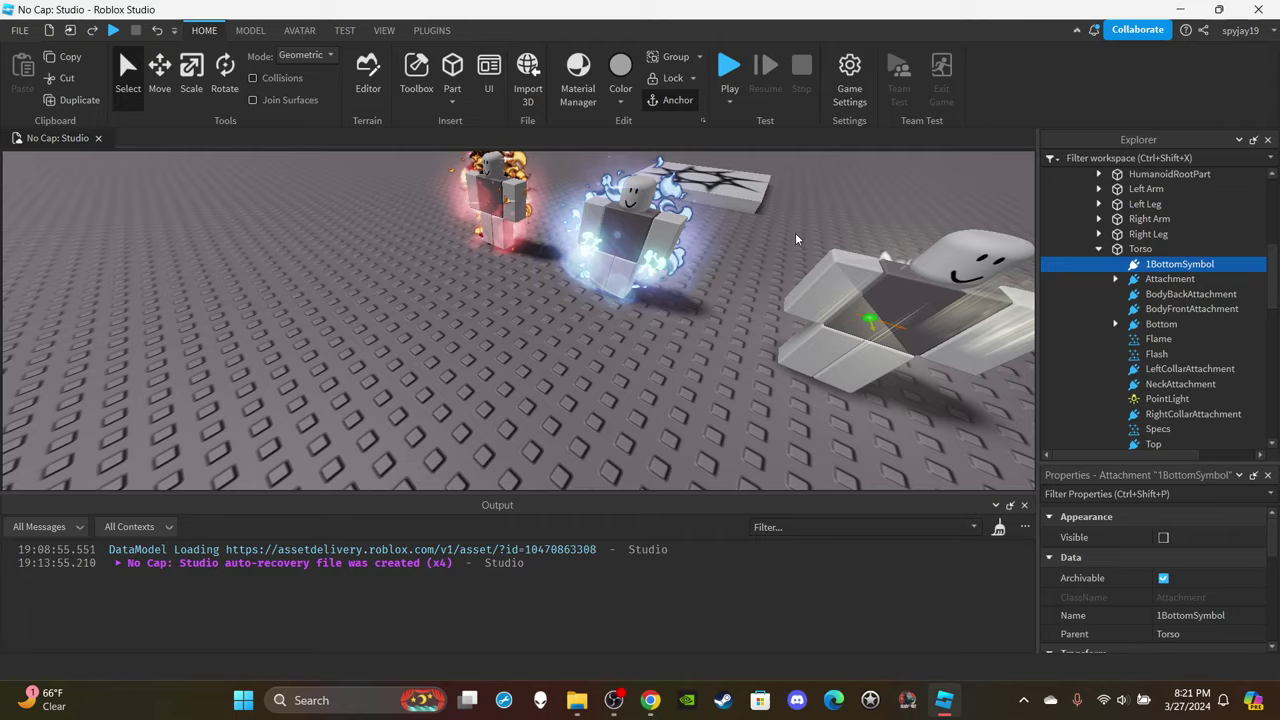
right_click_drag(874, 243, 905, 256)
right_click(1145, 269)
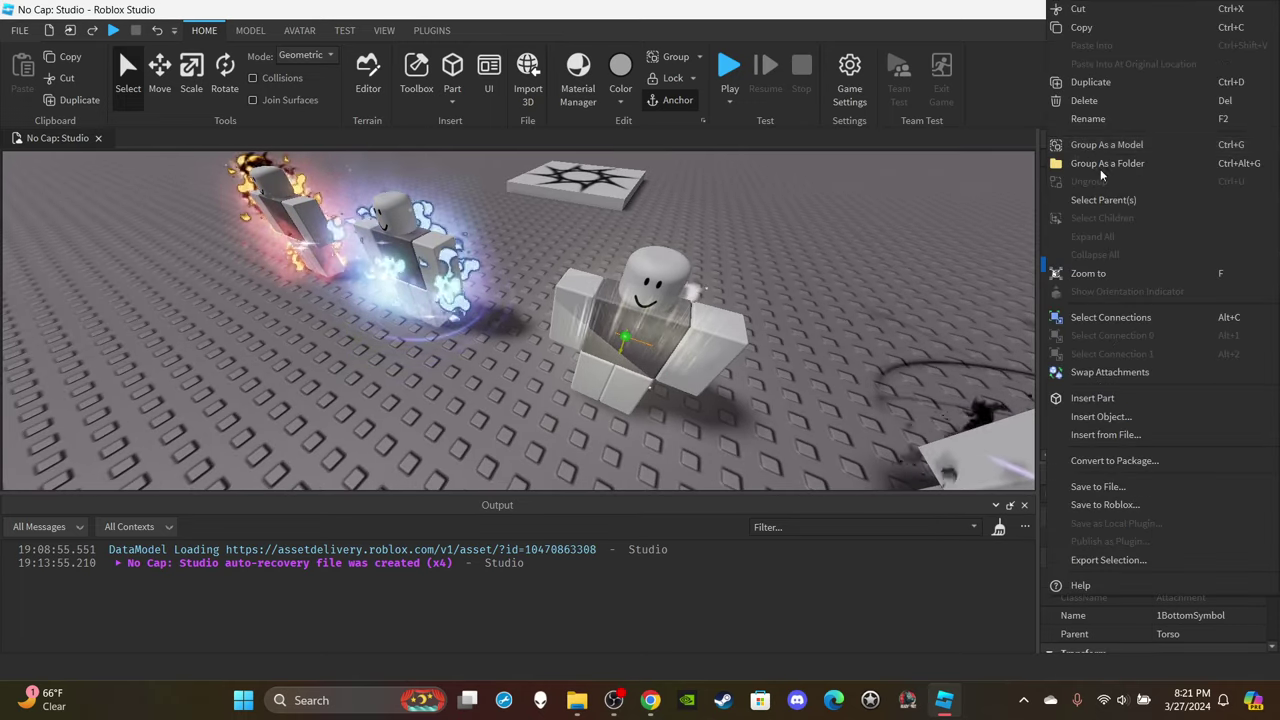
left_click(1078, 105)
Move Attachment, Bottom, Flame, Flash, PointLight, Specs and Top from LightAura's Torso into the Torso part in the Classic folder.
scroll(1160, 298, "down", 2)
left_click(1165, 179)
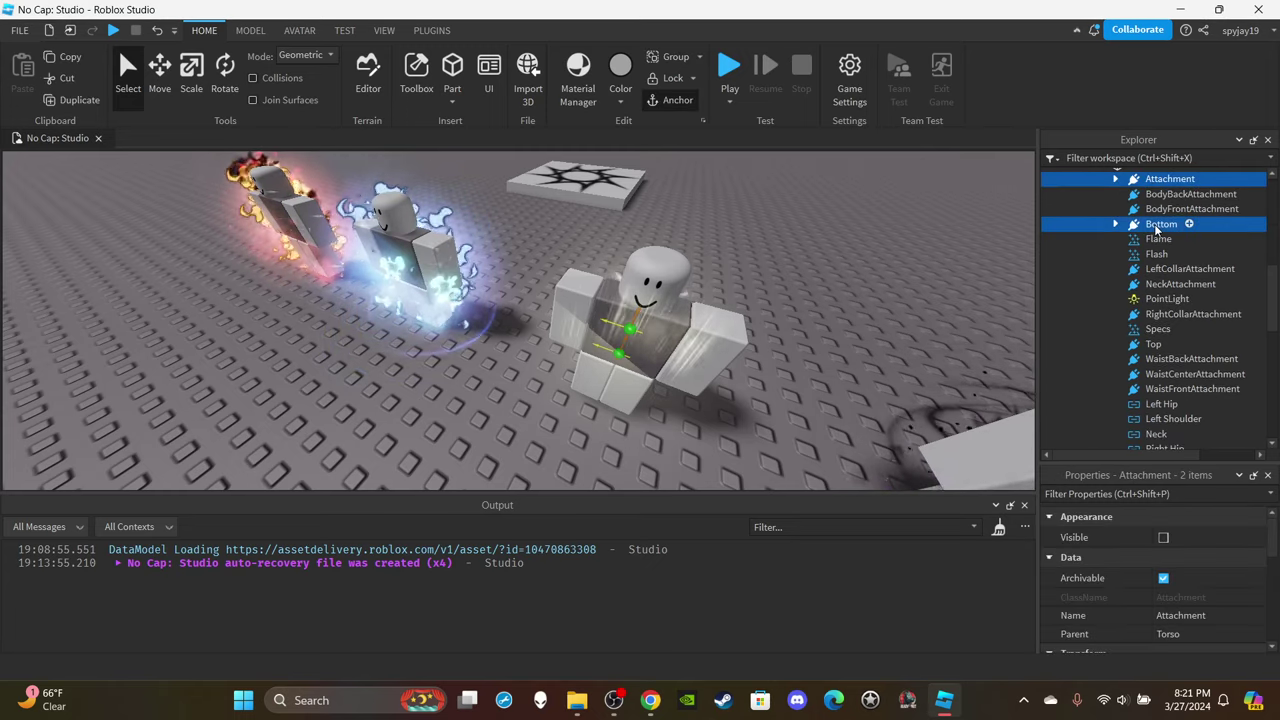
left_click(1152, 241, "ctrl")
left_click(1151, 254, "ctrl")
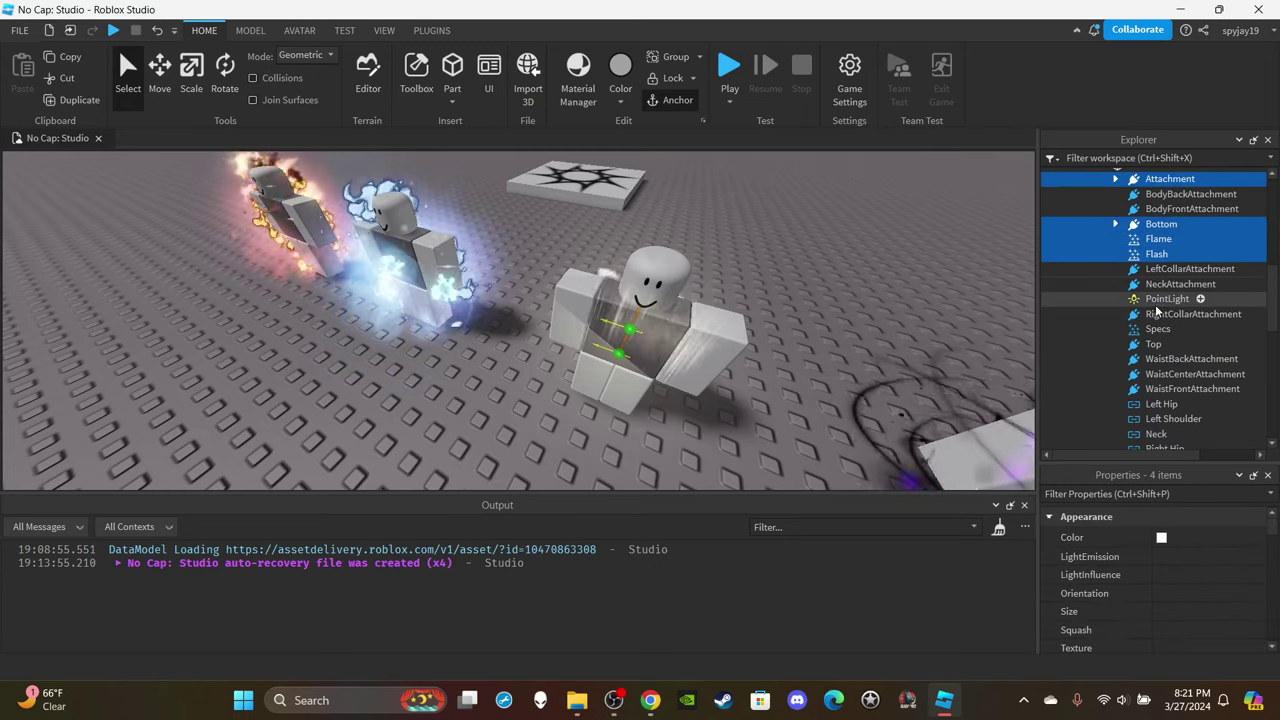
left_click(1162, 299, "ctrl")
scroll(1160, 260, "down", 2)
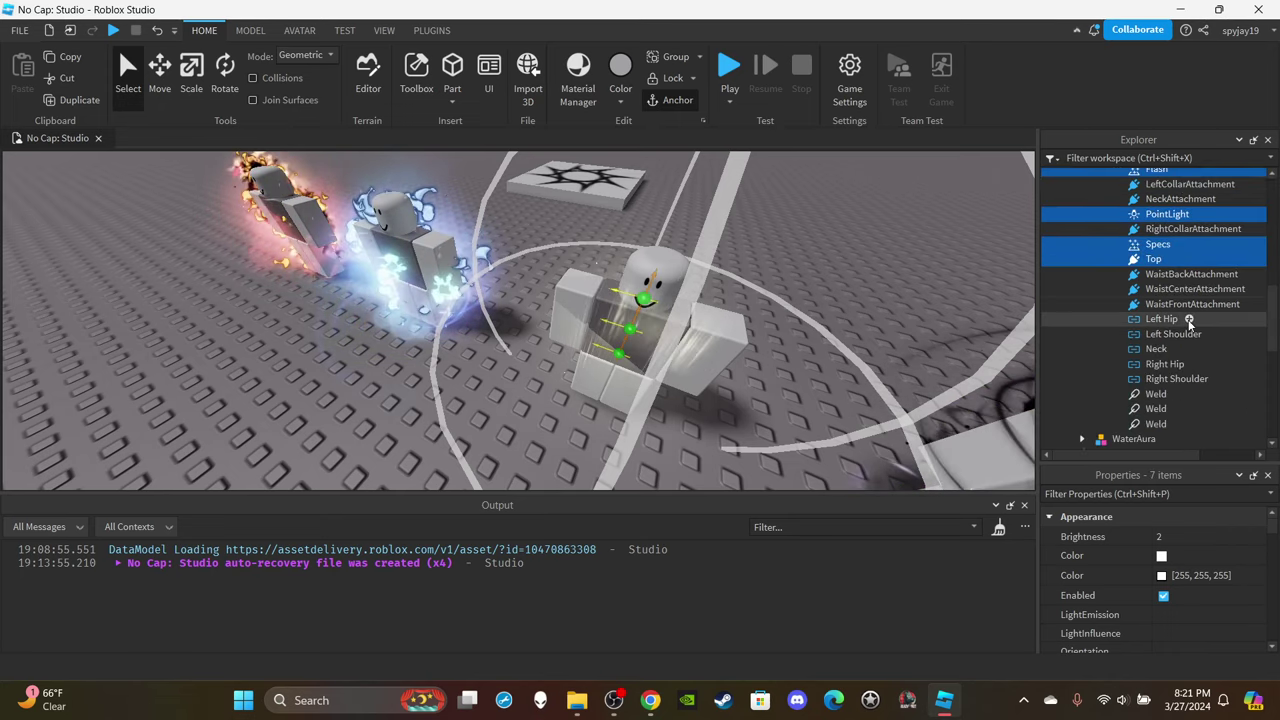
left_click_drag(1137, 261, 1155, 355)
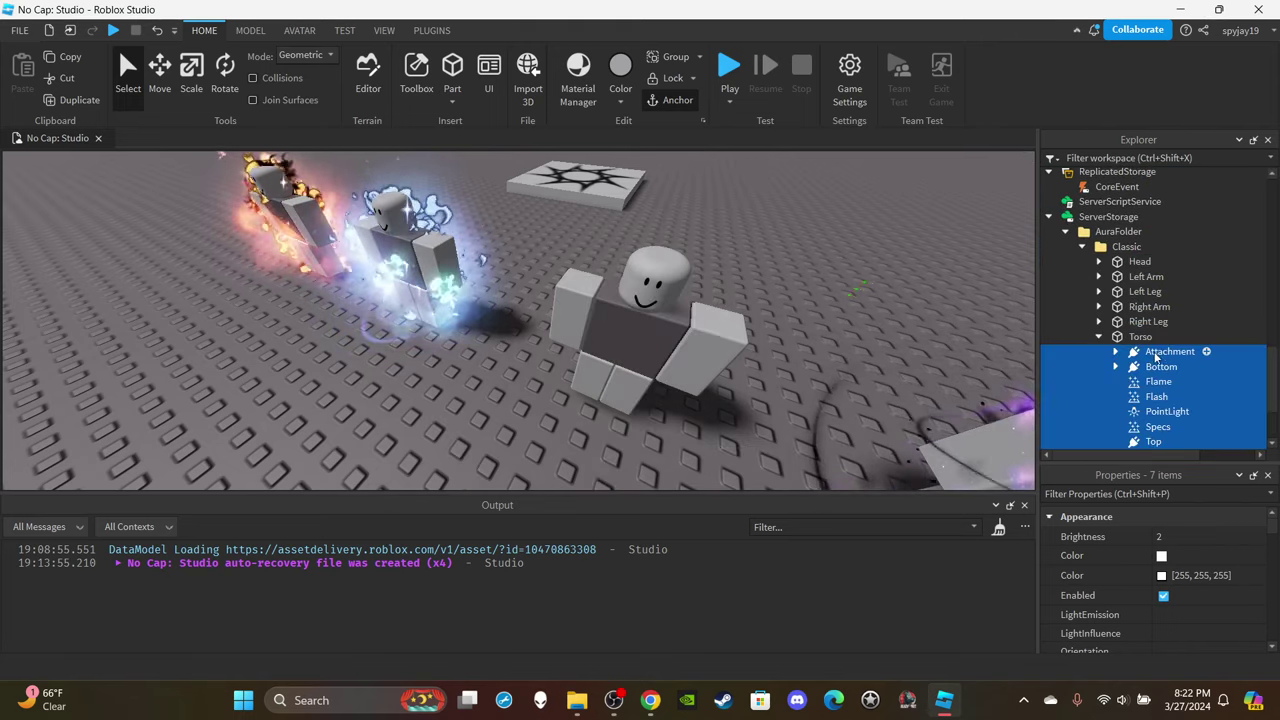
Collapse the Classic folder's Torso part and the aura models in Workspace, including LightAura and their parent model.
left_click(1099, 336)
scroll(1182, 337, "up", 11)
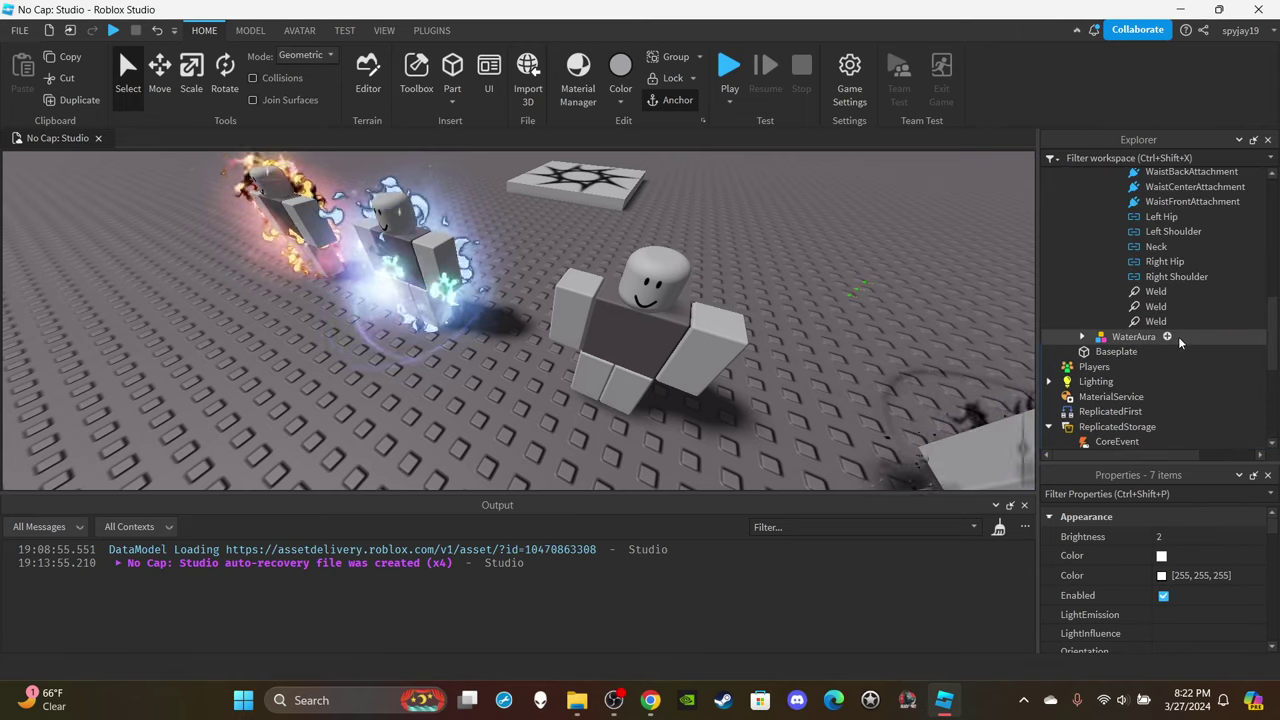
left_click(1099, 336)
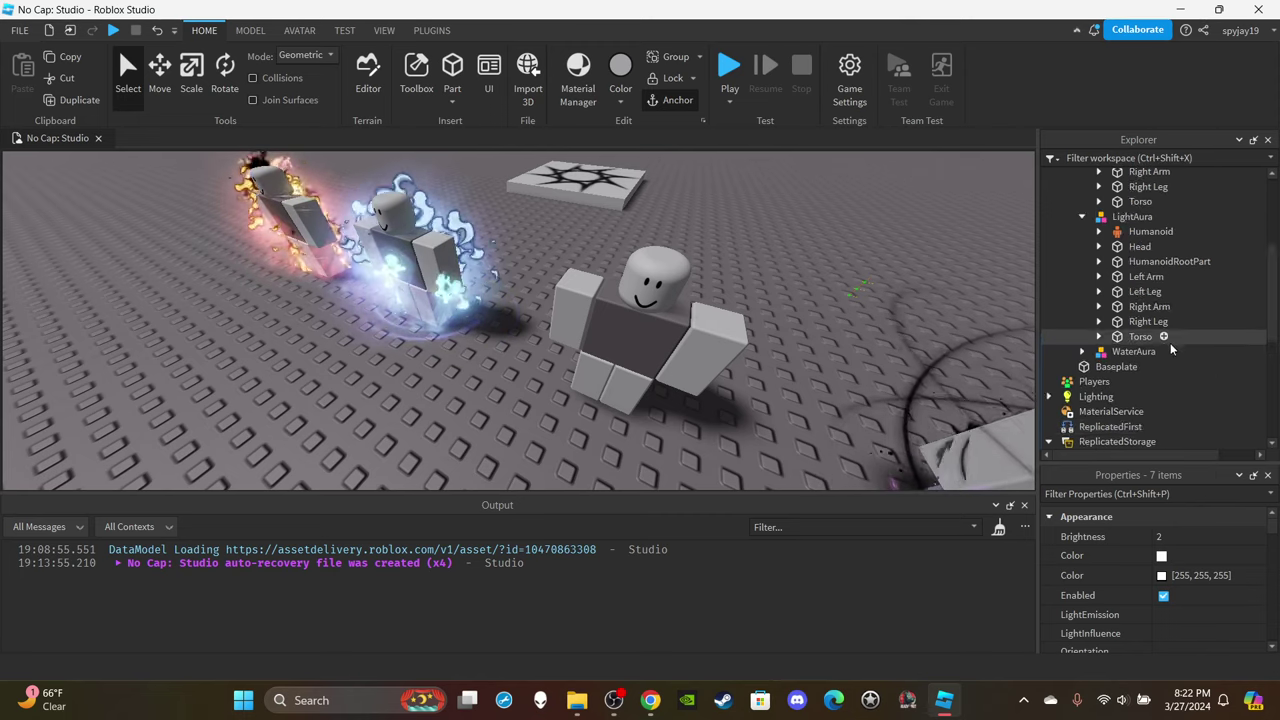
scroll(1170, 343, "up", 2)
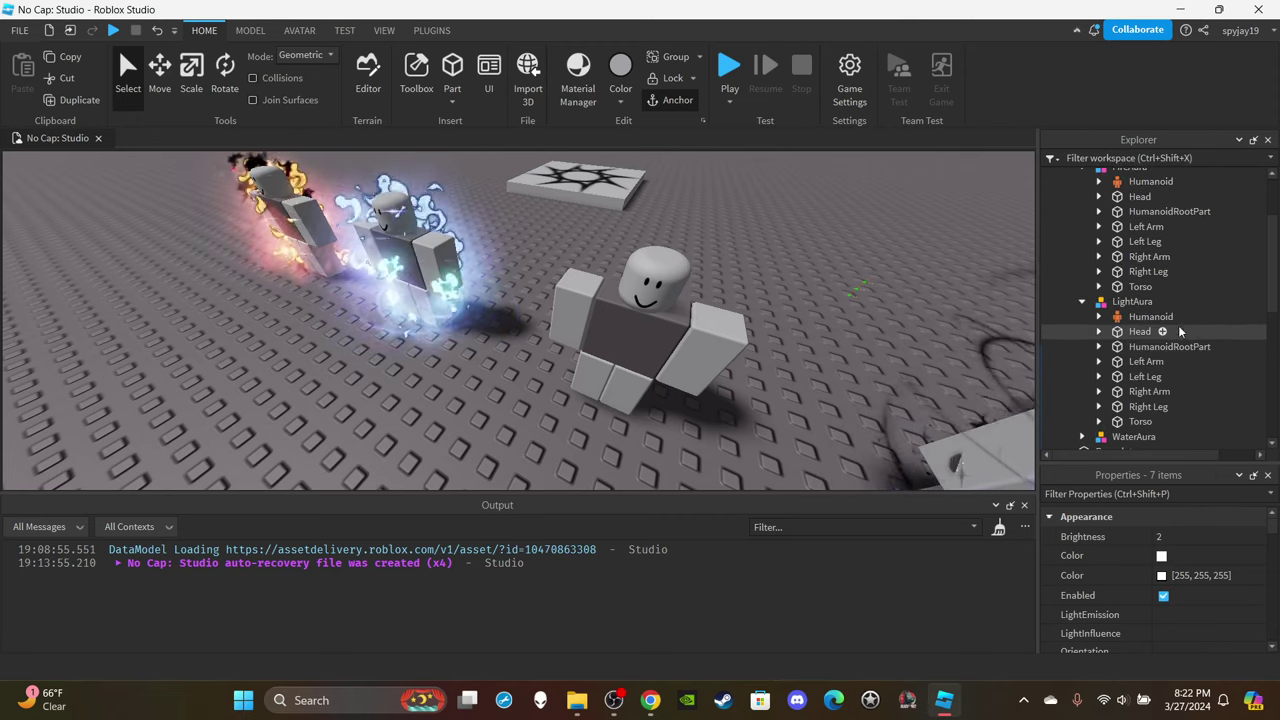
left_click(1082, 301)
scroll(1113, 280, "up", 3)
left_click(1082, 265)
left_click(1065, 235)
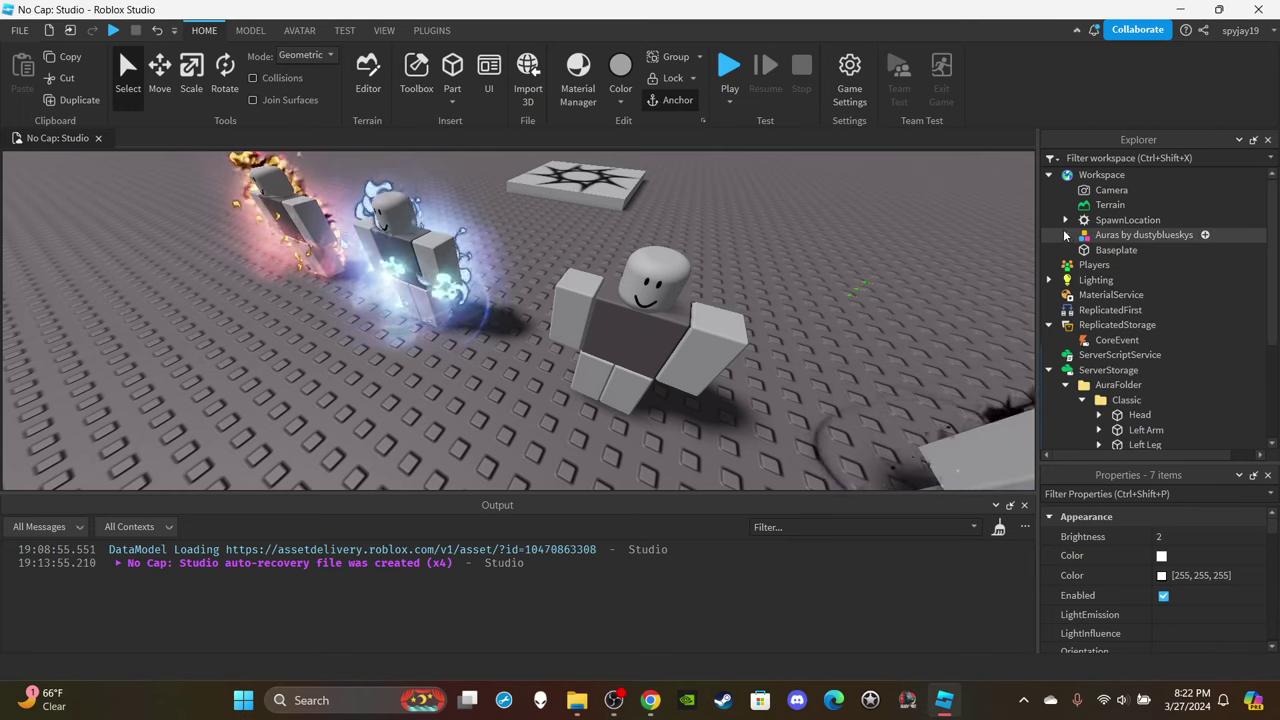
Expand Head, Left Arm, Left Leg, Right Arm, Right Leg and Torso in the Classic folder to show their effects.
scroll(1105, 275, "down", 4)
left_click(1099, 261)
scroll(1107, 280, "down", 1)
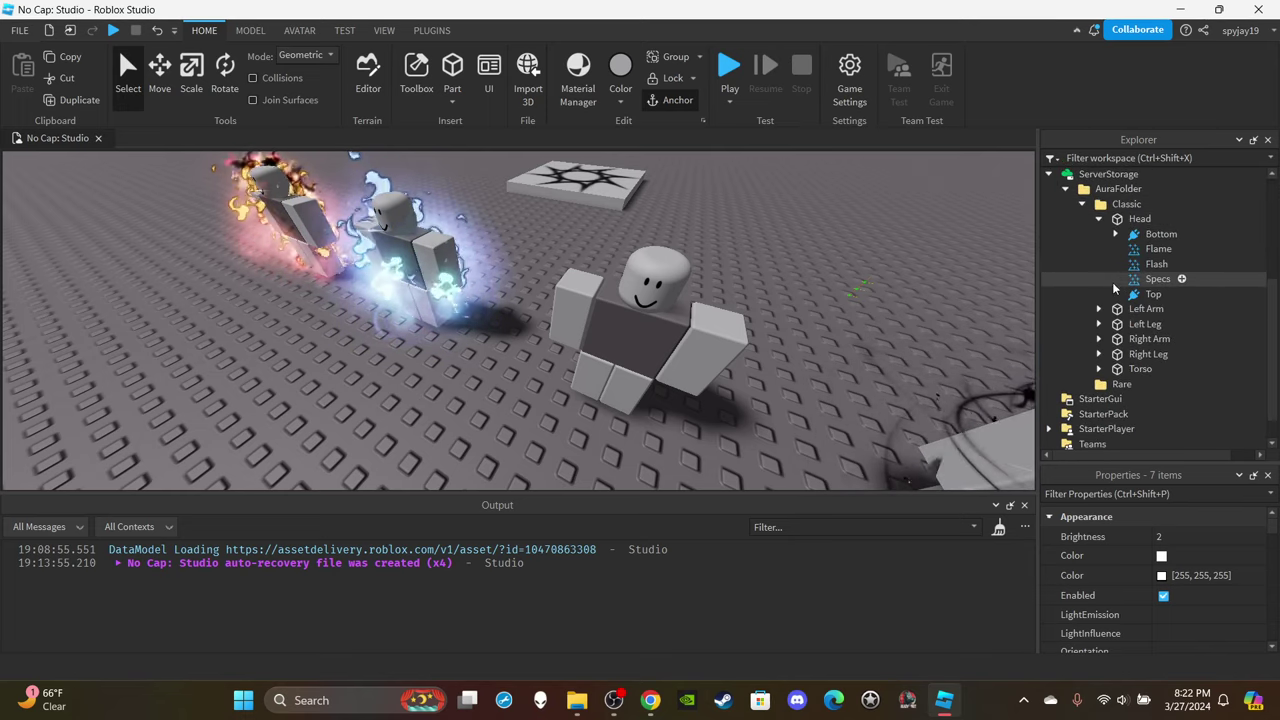
left_click(1099, 306)
scroll(1107, 310, "down", 3)
left_click(1099, 306)
scroll(1102, 310, "down", 3)
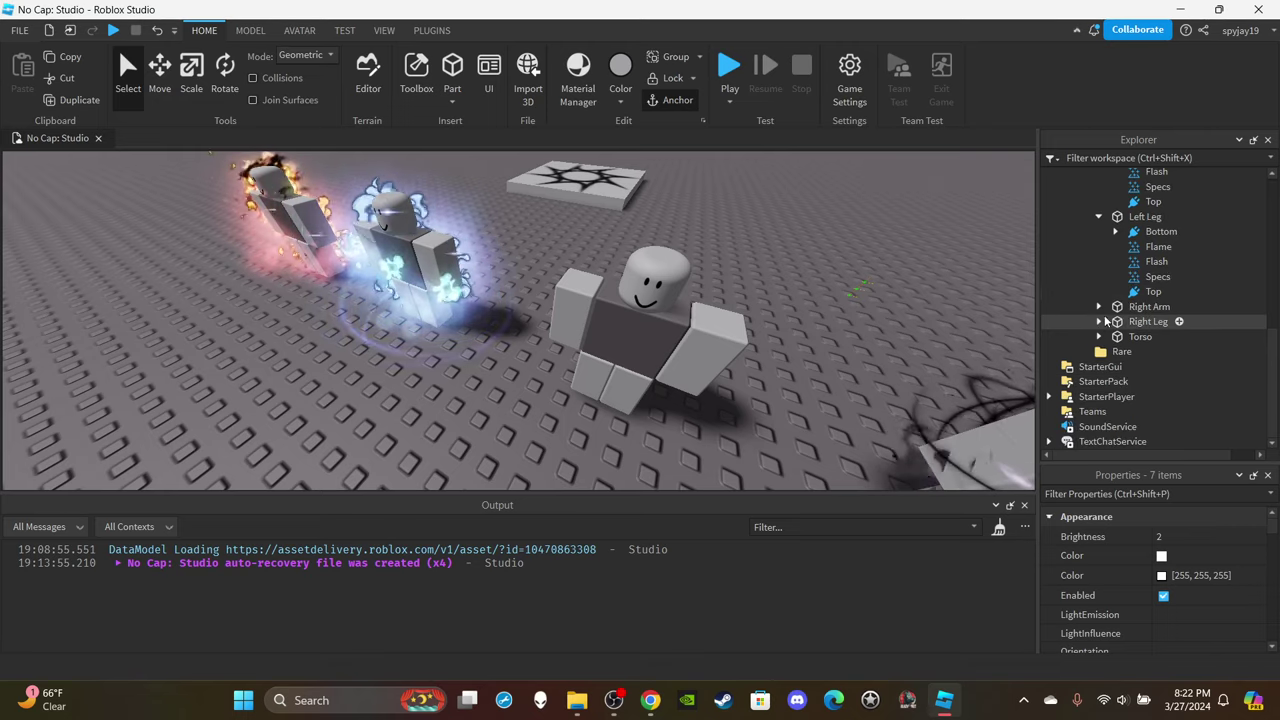
left_click(1098, 322)
scroll(1100, 325, "down", 3)
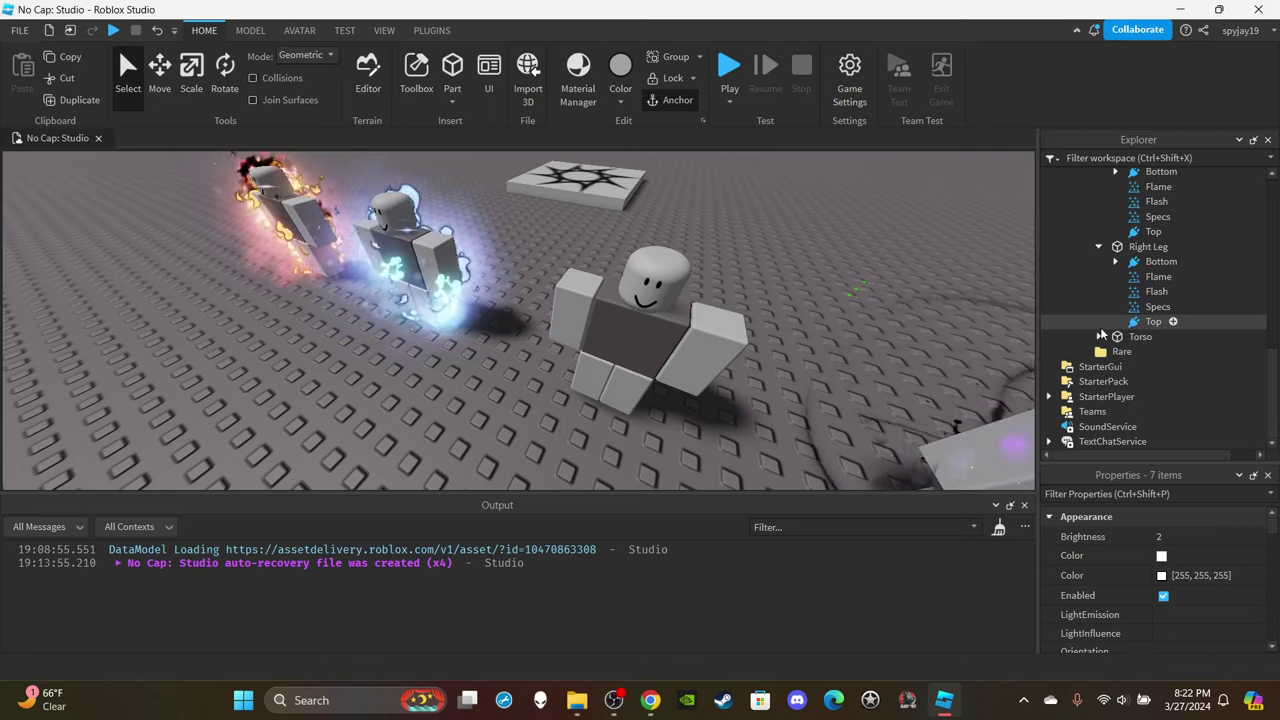
left_click(1099, 336)
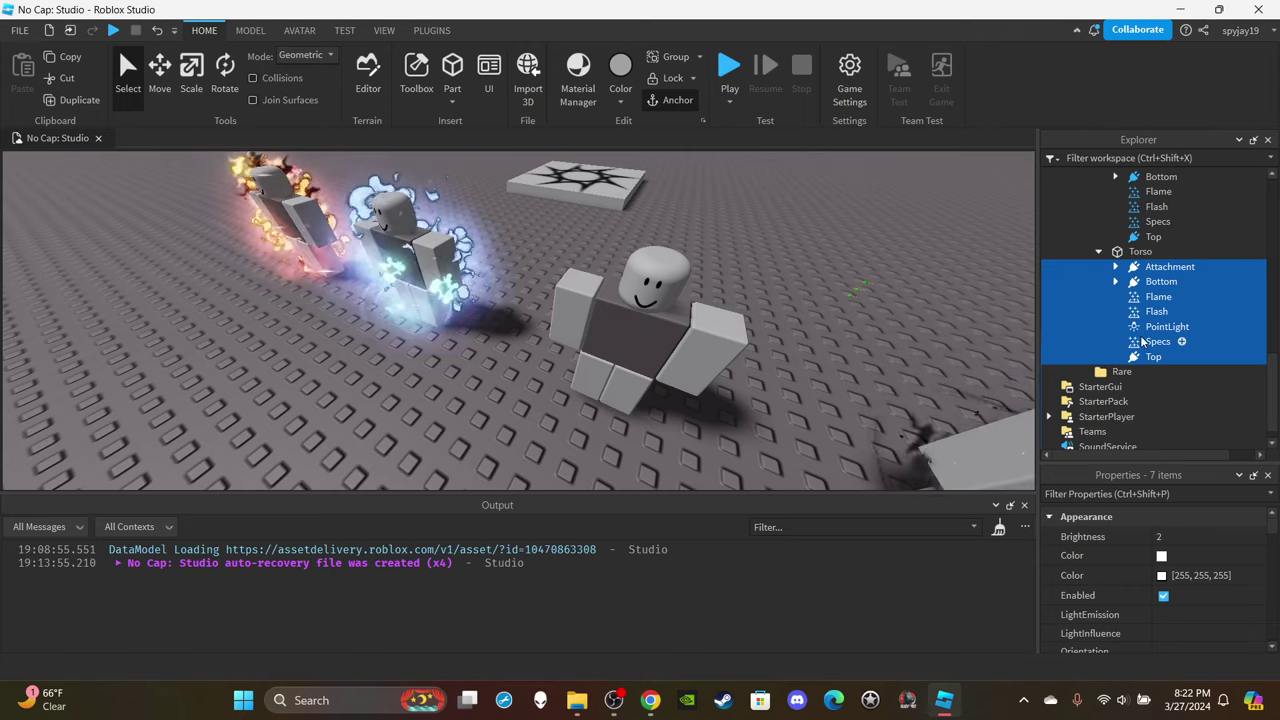
Rename all the effect objects directly inside the Classic folder's six body parts as Effect in one batch.
scroll(1133, 335, "up", 4)
left_click(1150, 347, "ctrl")
left_click(1150, 362, "ctrl")
left_click(1150, 377, "ctrl")
left_click(1150, 392, "ctrl")
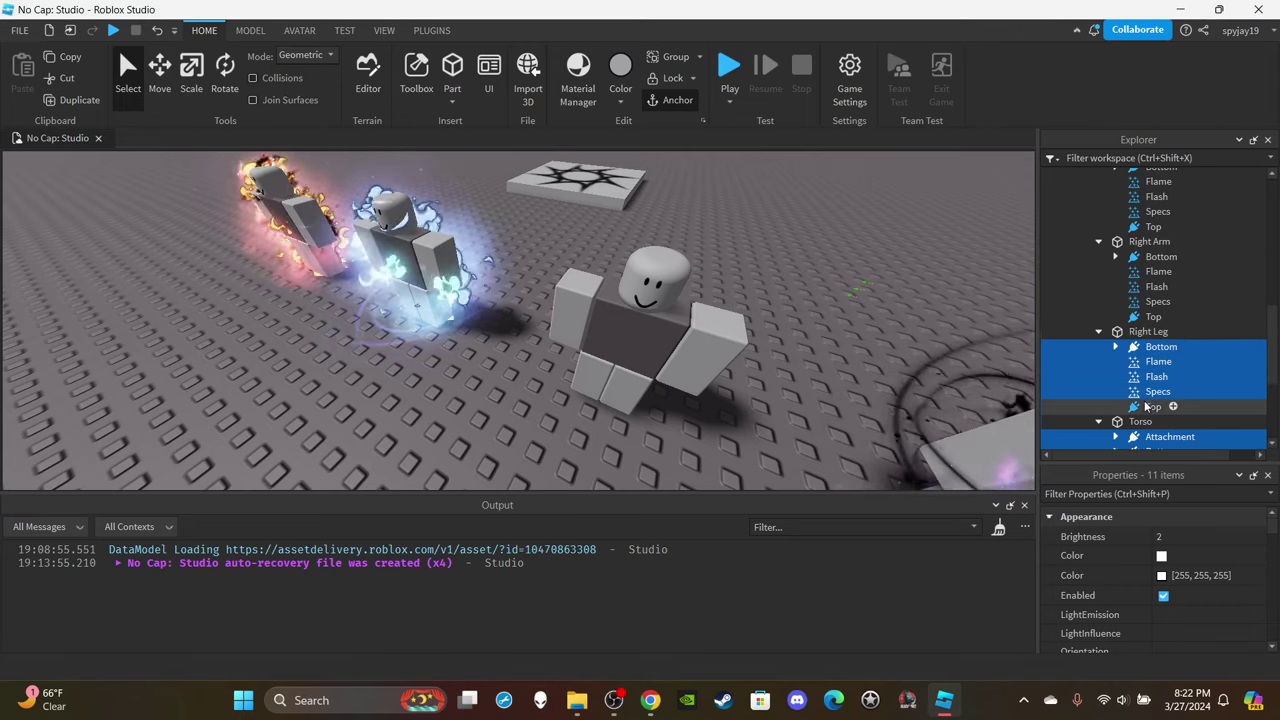
left_click(1145, 316, "ctrl")
left_click(1145, 301, "ctrl")
left_click(1145, 286, "ctrl")
left_click(1145, 271, "ctrl")
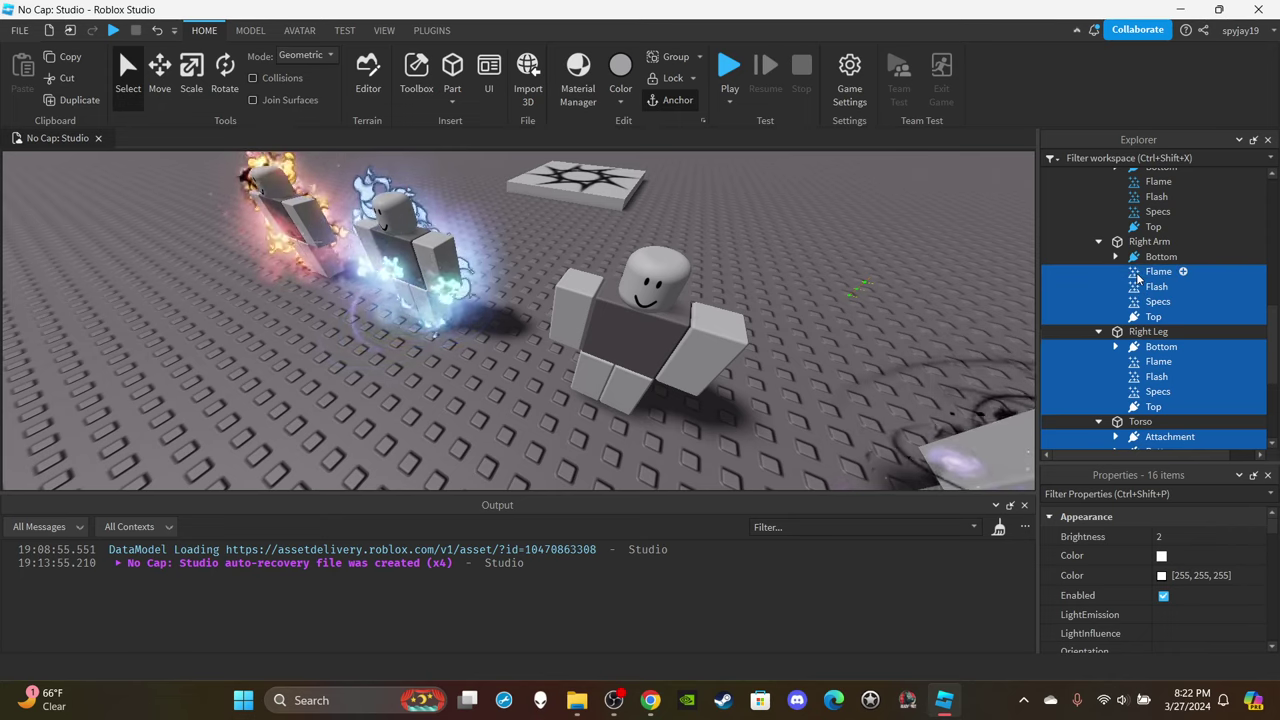
scroll(1133, 304, "up", 2)
left_click(1156, 342, "ctrl")
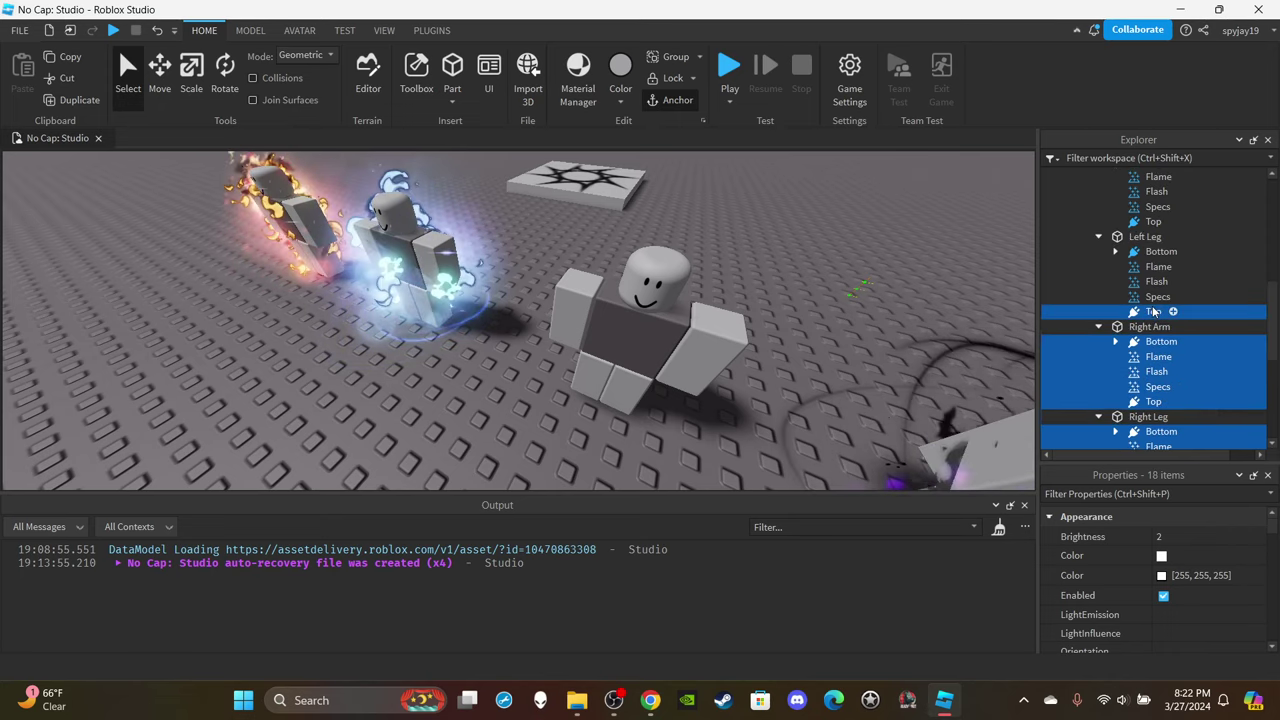
left_click(1148, 297, "ctrl")
left_click(1146, 281, "ctrl")
left_click(1146, 266, "ctrl")
left_click(1146, 251, "ctrl")
scroll(1135, 300, "up", 3)
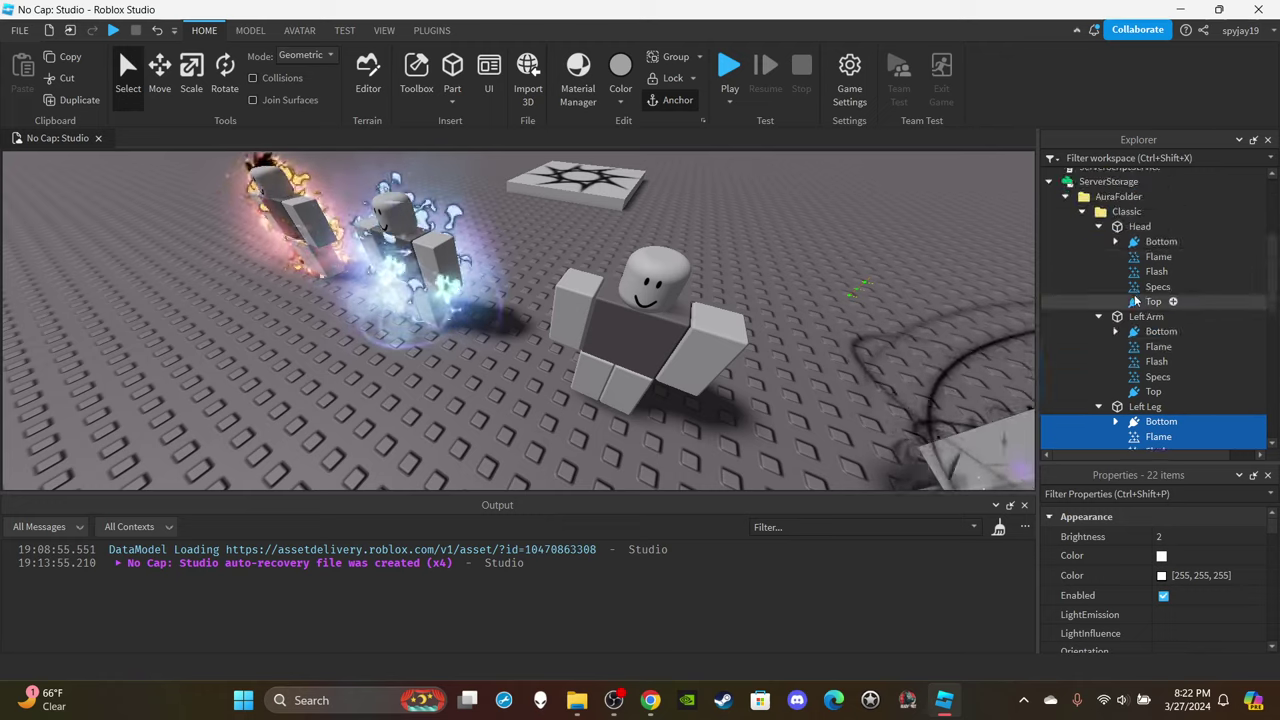
scroll(1135, 300, "down", 1)
left_click(1150, 289, "ctrl")
left_click(1150, 304, "ctrl")
left_click(1152, 319, "ctrl")
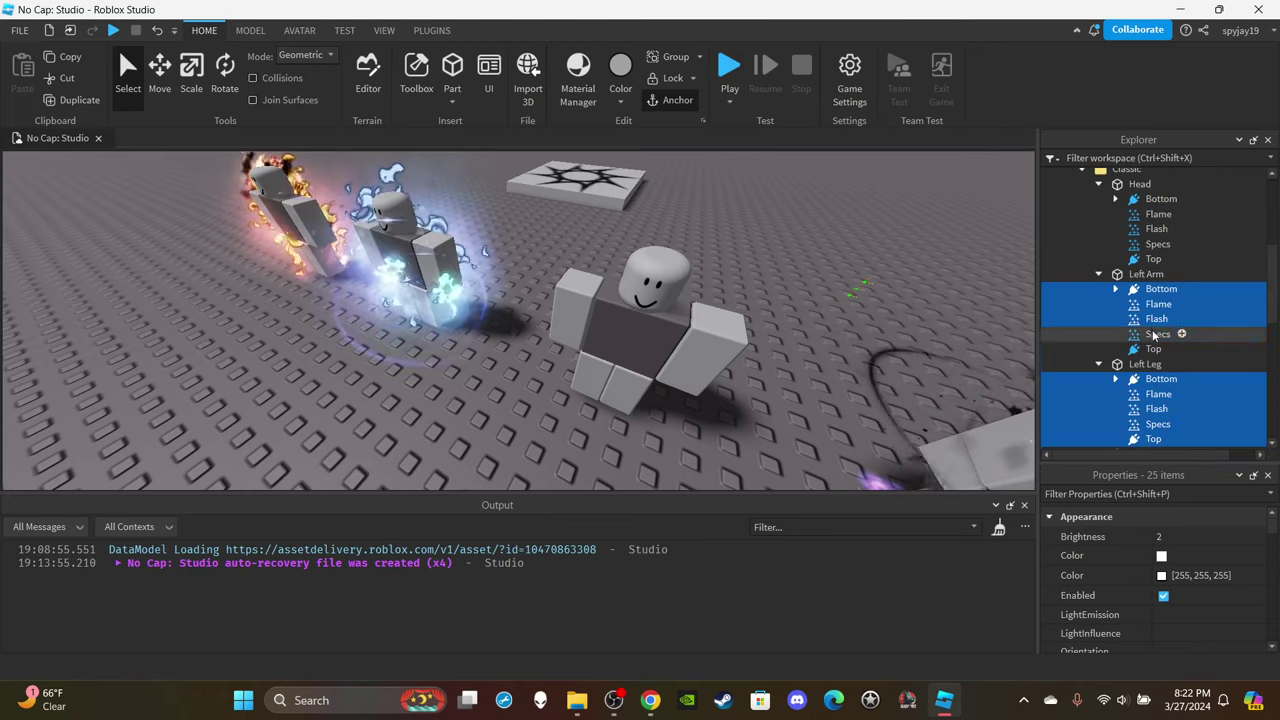
left_click(1152, 348, "ctrl")
left_click(1152, 259, "ctrl")
left_click(1152, 244, "ctrl")
left_click(1152, 229, "ctrl")
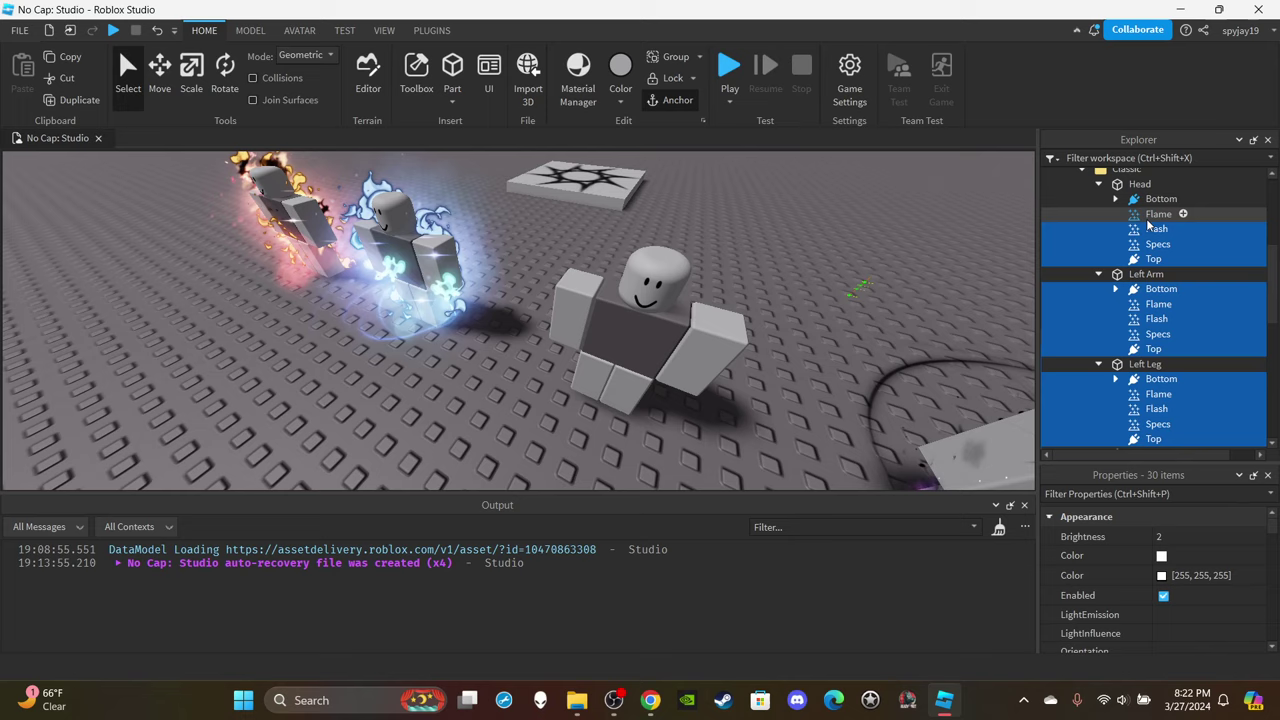
left_click(1152, 214, "ctrl")
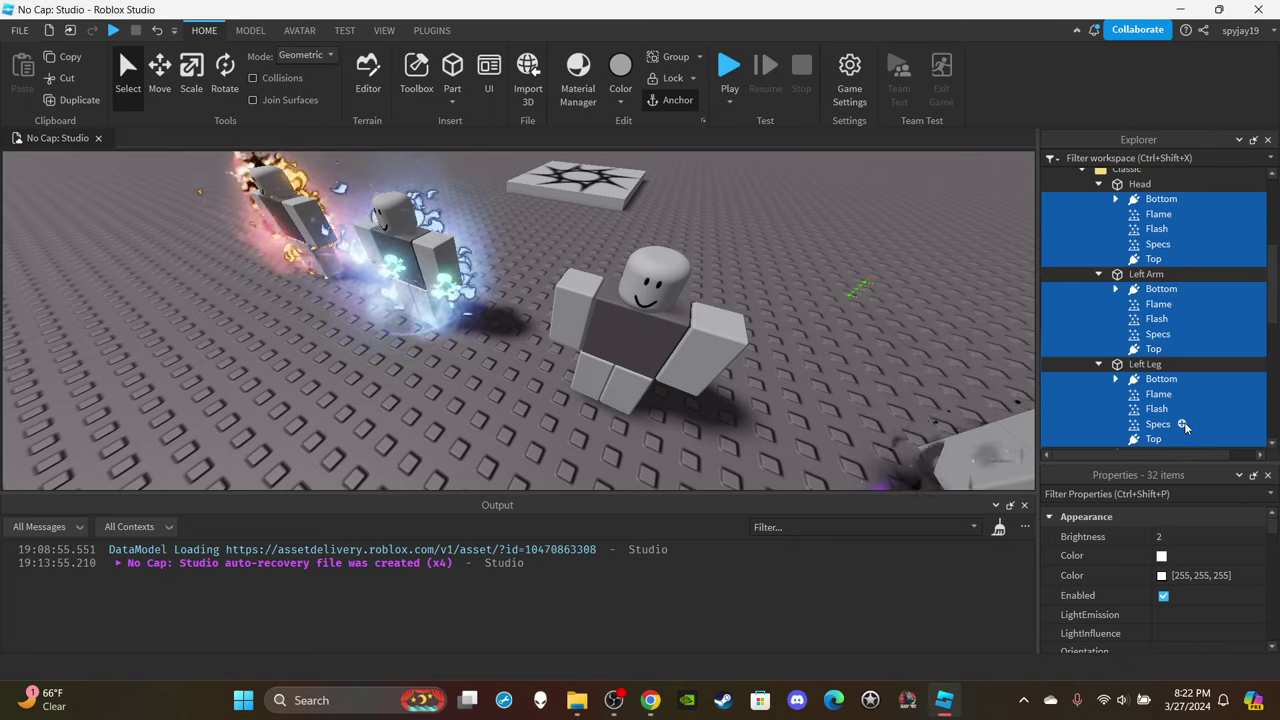
scroll(1176, 540, "down", 8)
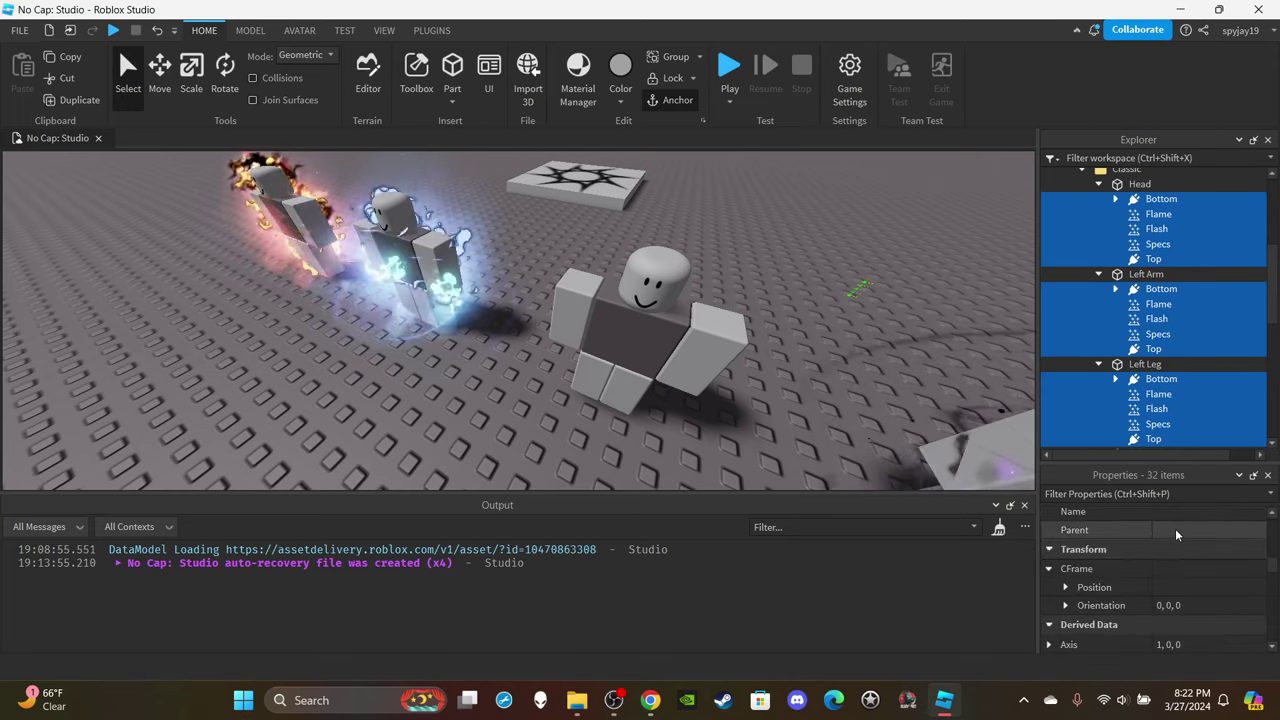
left_click(1176, 513)
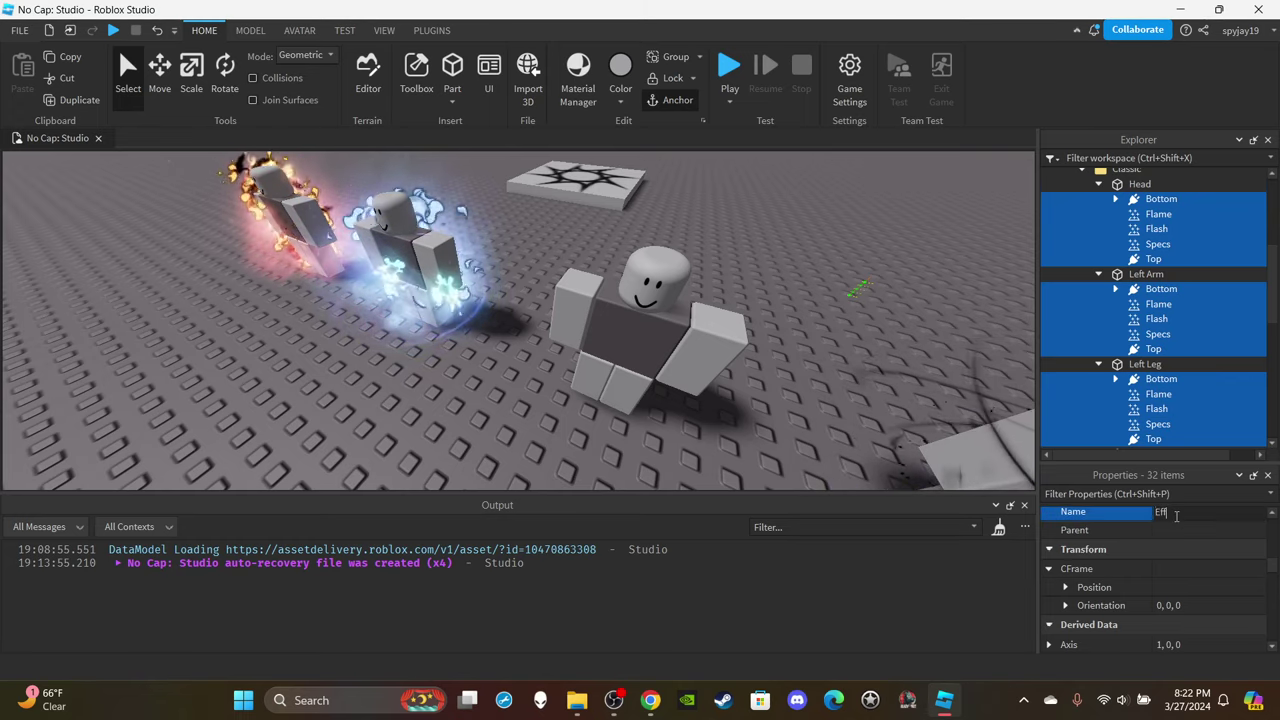
type("Effect")
key("Return")
scroll(1229, 392, "down", 9)
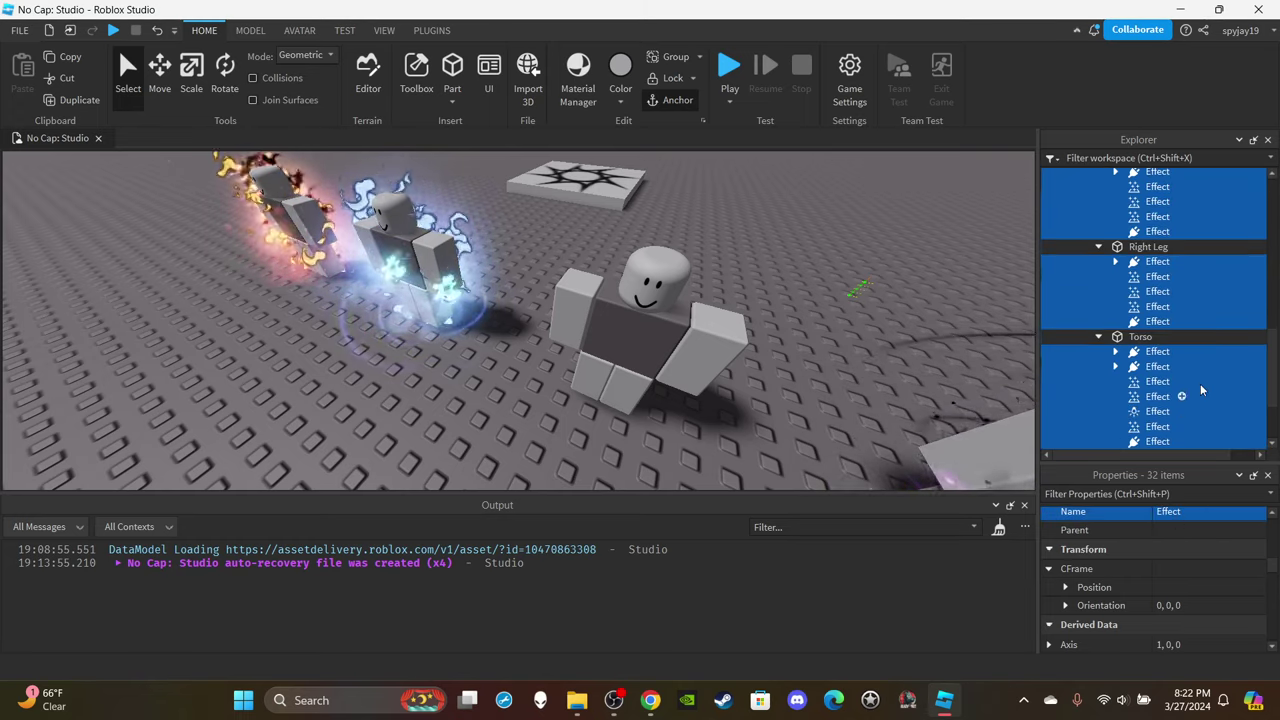
scroll(1154, 351, "up", 3)
left_click(888, 302)
Collapse the expanded body parts from Torso up to Left Arm, and collapse the Classic folder.
left_click(1098, 352)
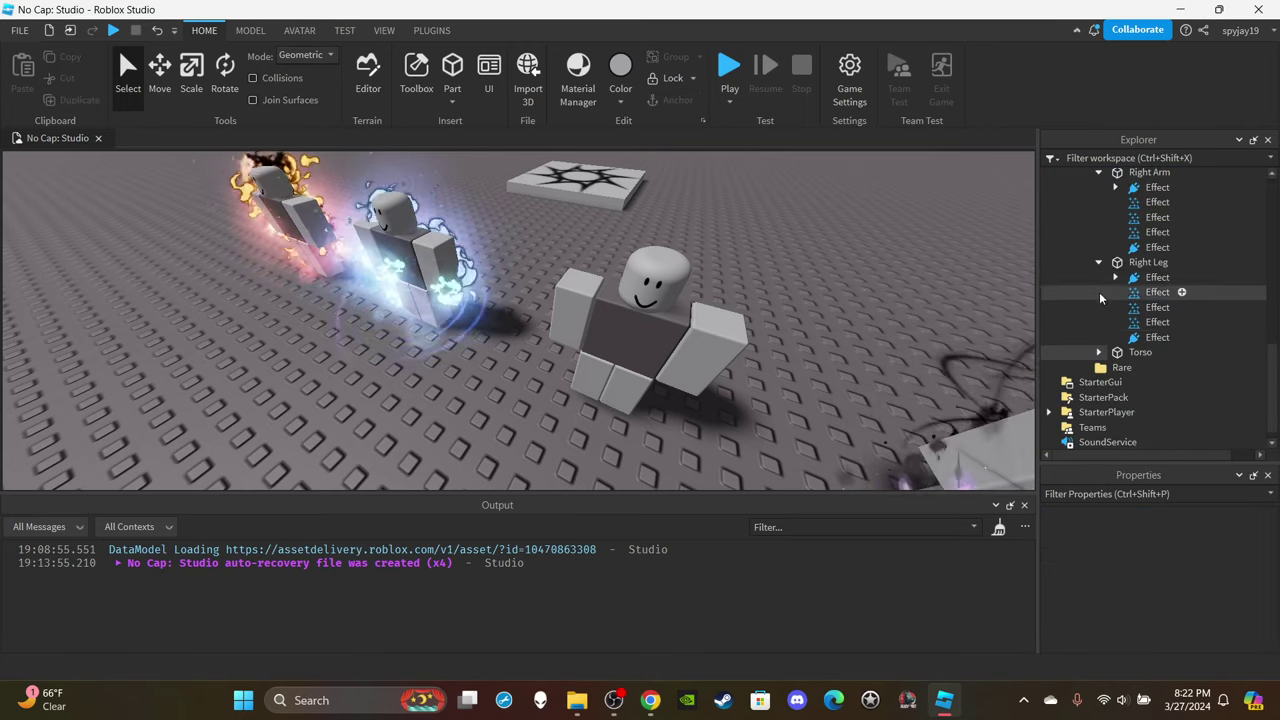
left_click(1098, 262)
scroll(1103, 294, "up", 3)
left_click(1099, 359)
left_click(1100, 259)
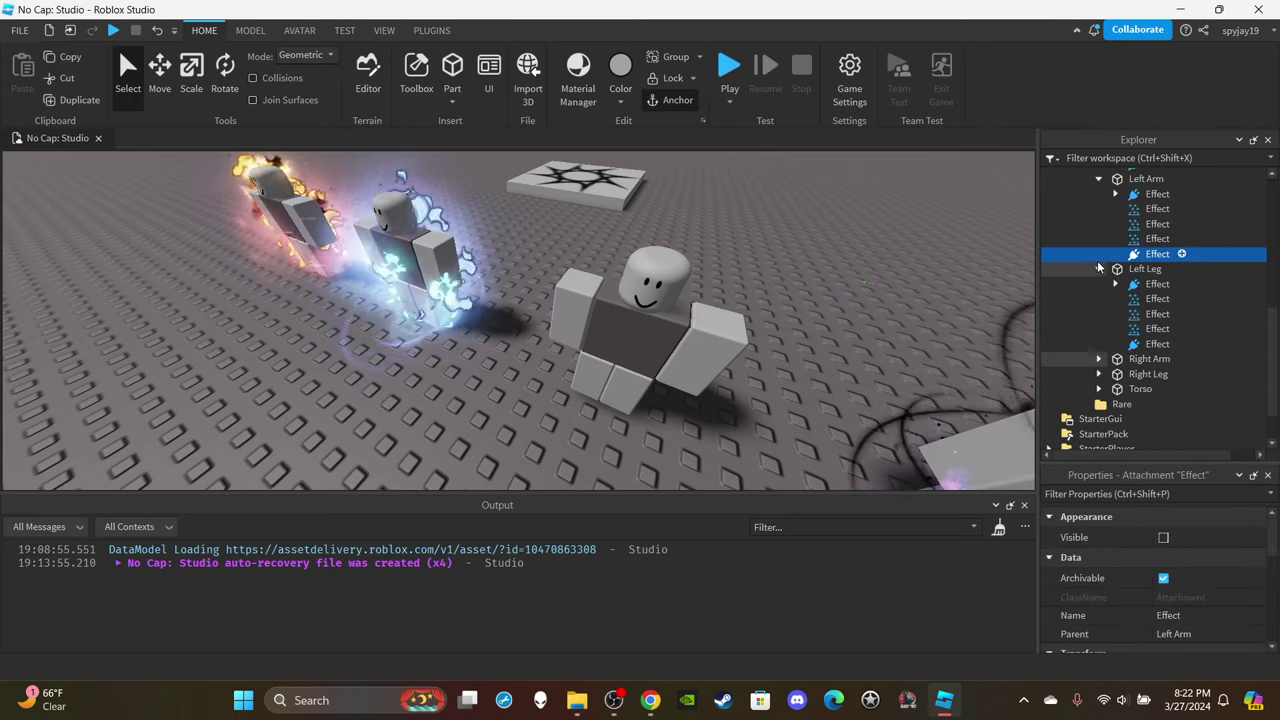
left_click(1099, 267)
scroll(1100, 270, "up", 3)
left_click(1098, 328)
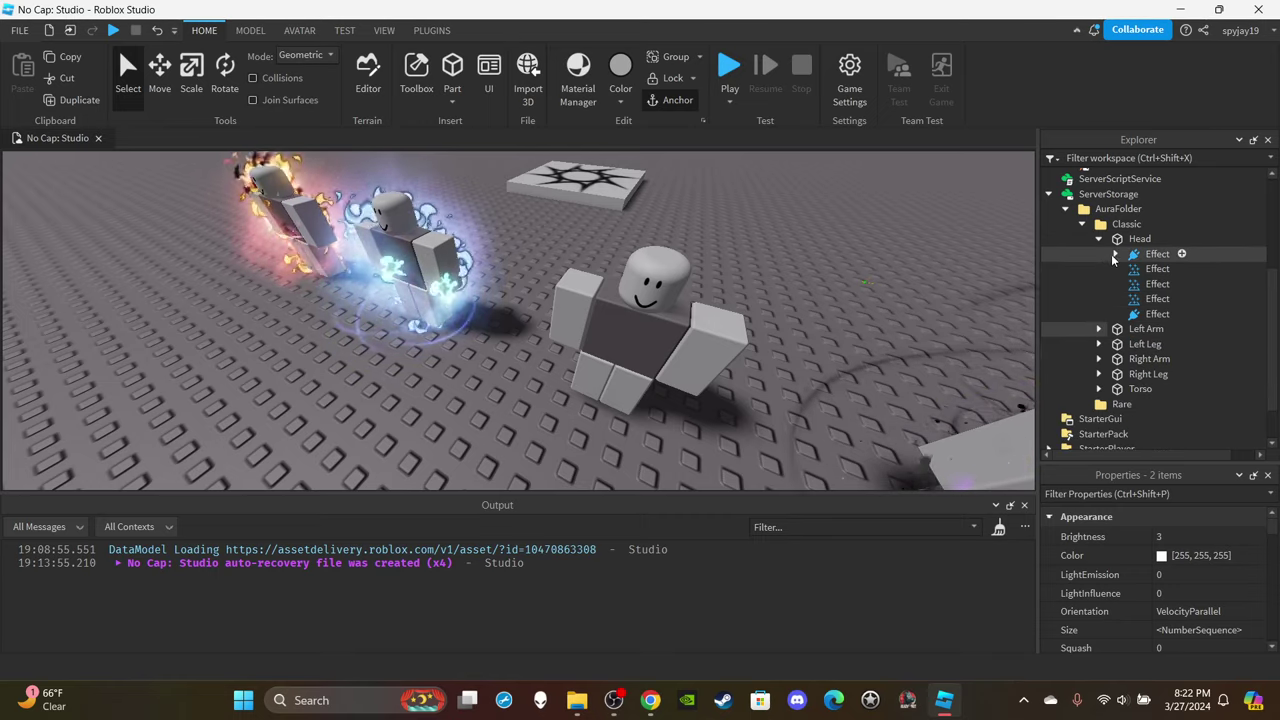
left_click(1082, 223)
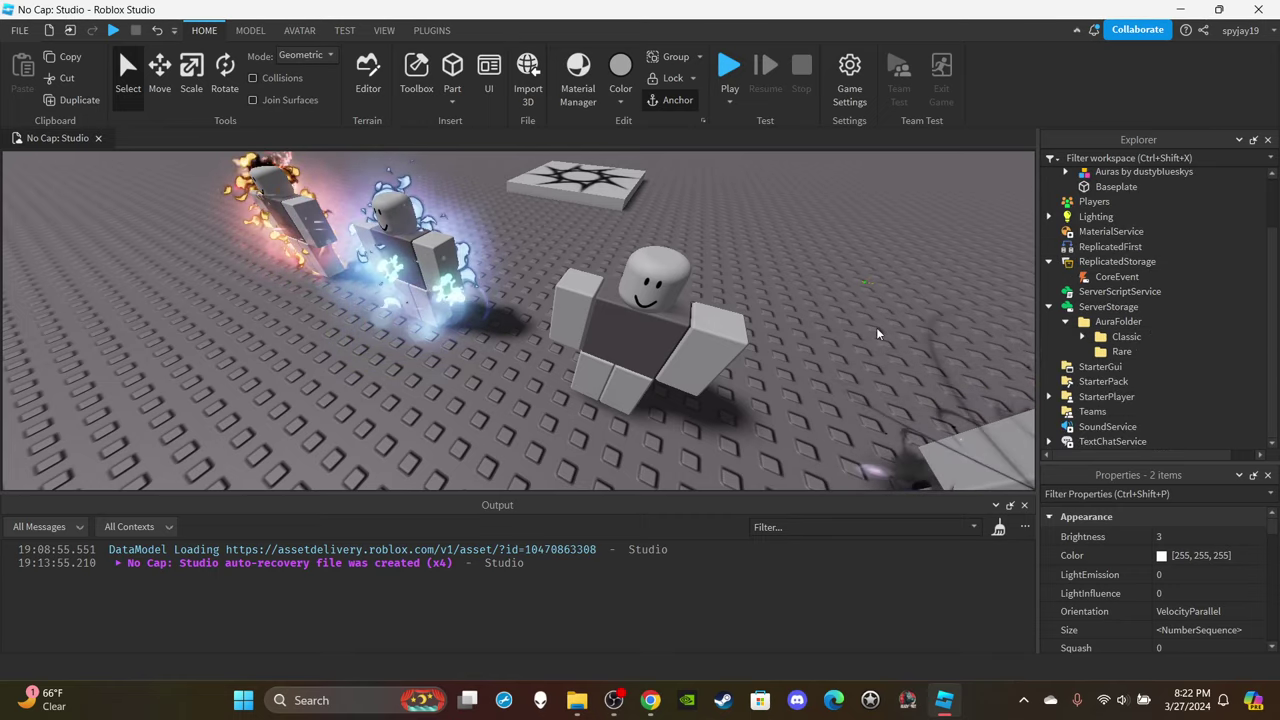
Collapse AuraFolder in ServerStorage.
right_click_drag(838, 388, 757, 329)
scroll(757, 329, "down", 3)
left_click(1065, 322)
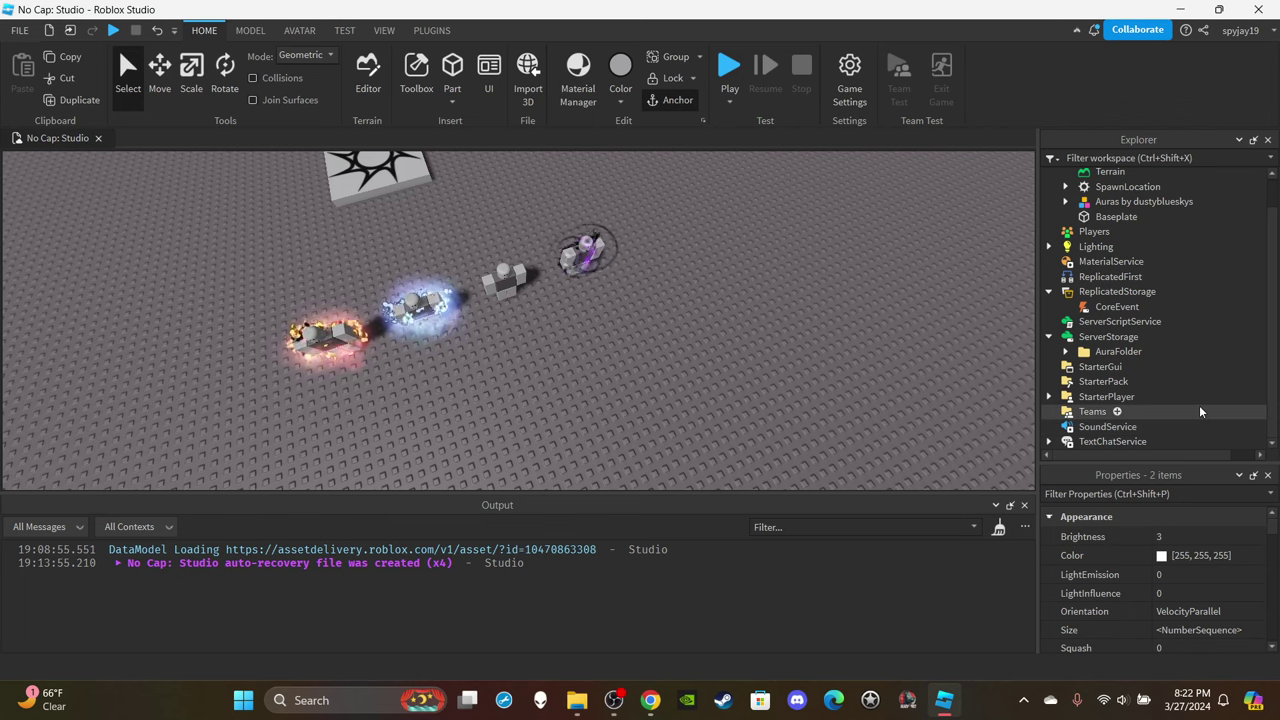
Add a ScreenGui named RollGUI to StarterGui and disable its ResetOnSpawn property.
left_click(1134, 366)
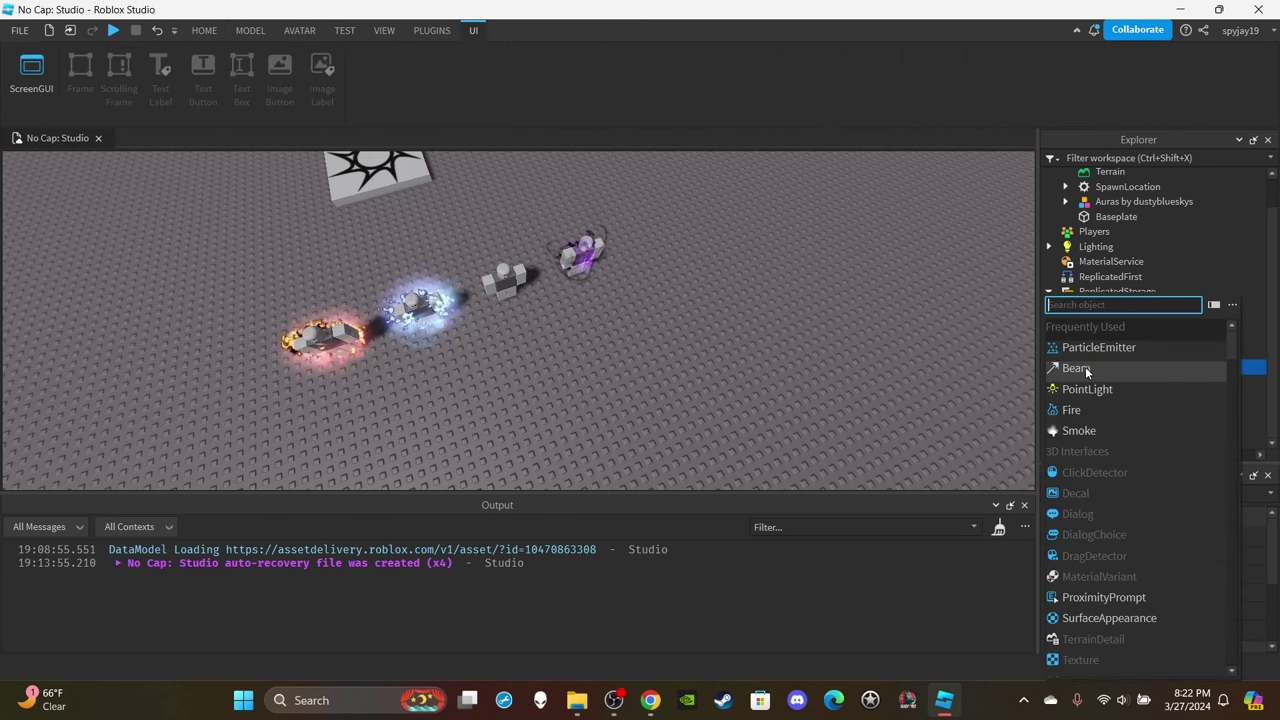
type("sc")
left_click(1083, 349)
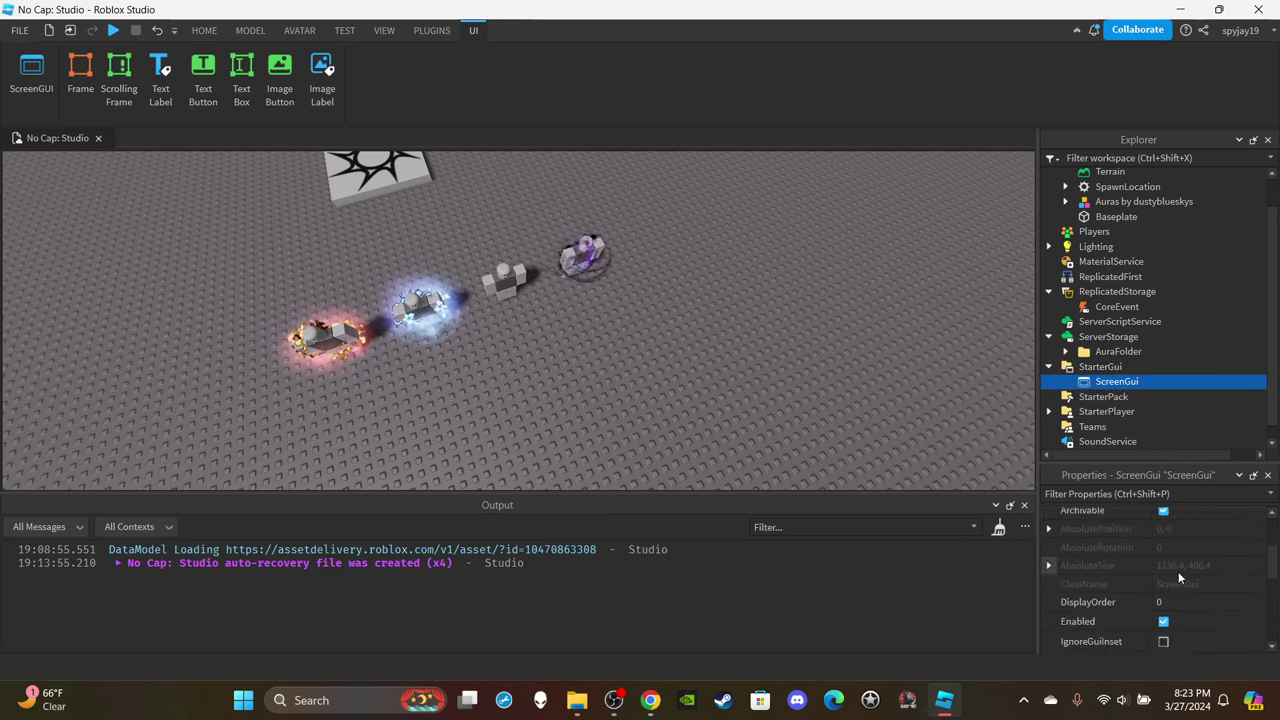
left_click(1184, 607)
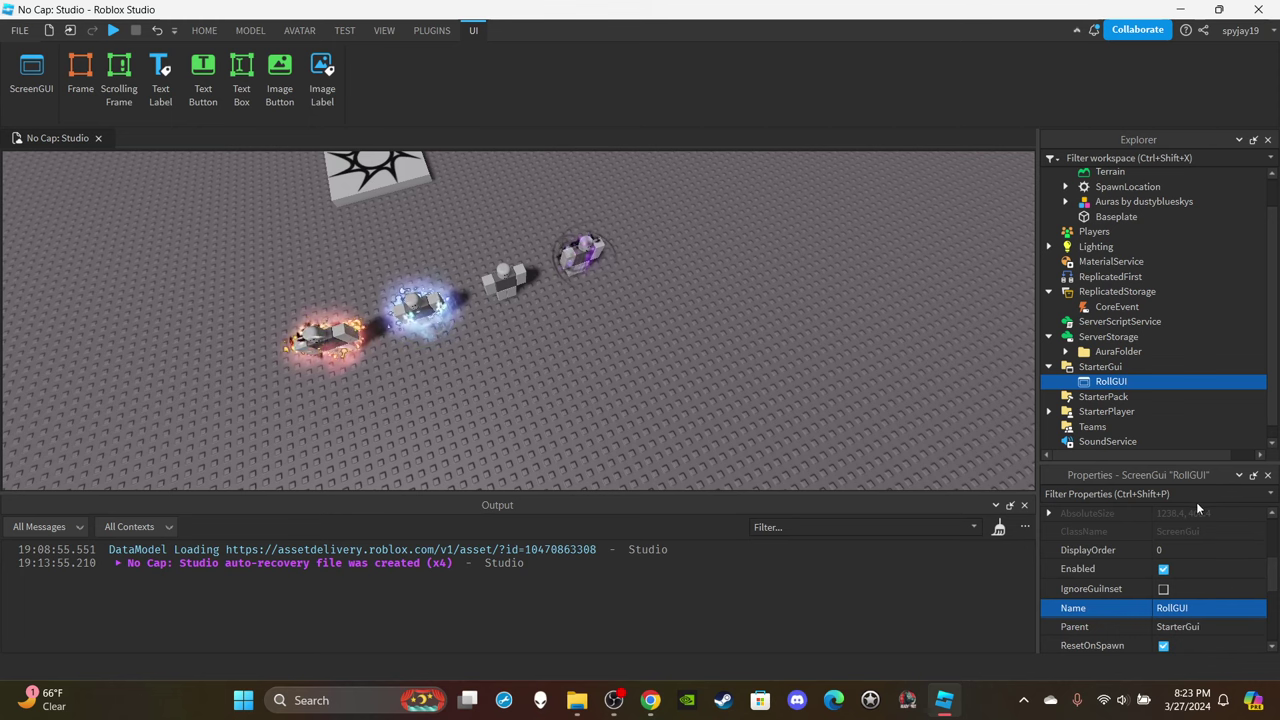
scroll(1108, 620, "down", 1)
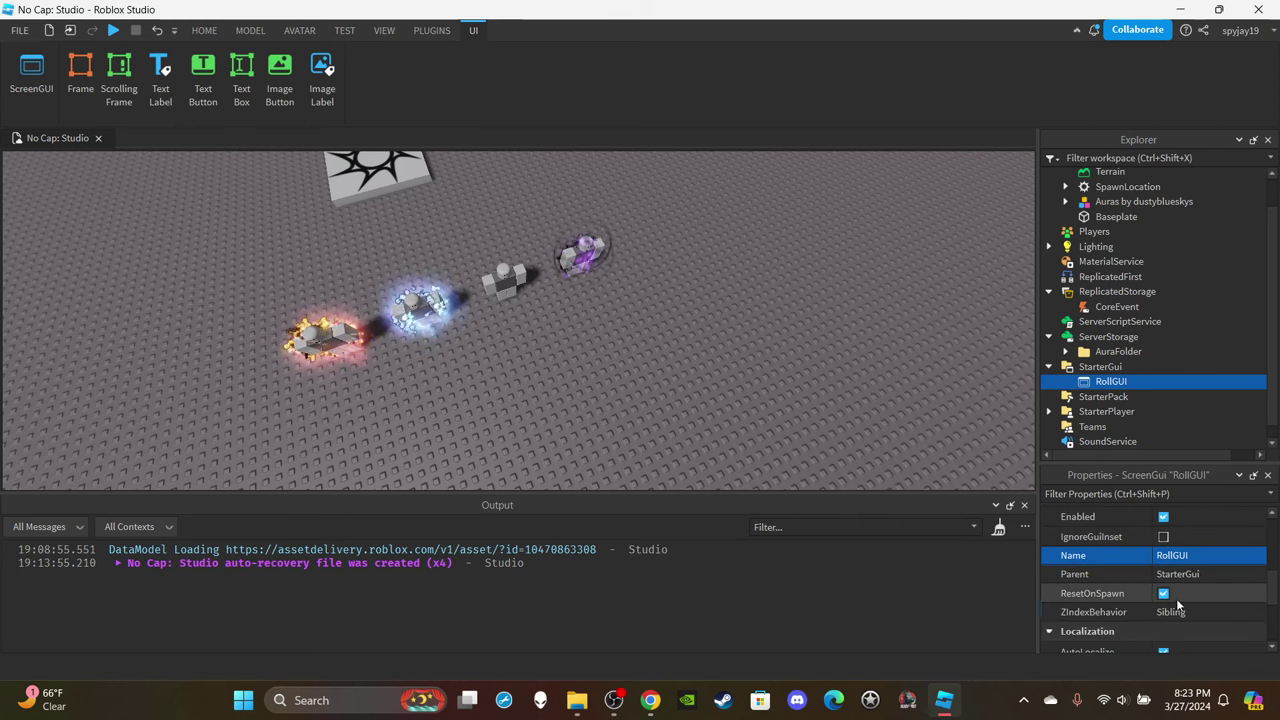
left_click(1163, 593)
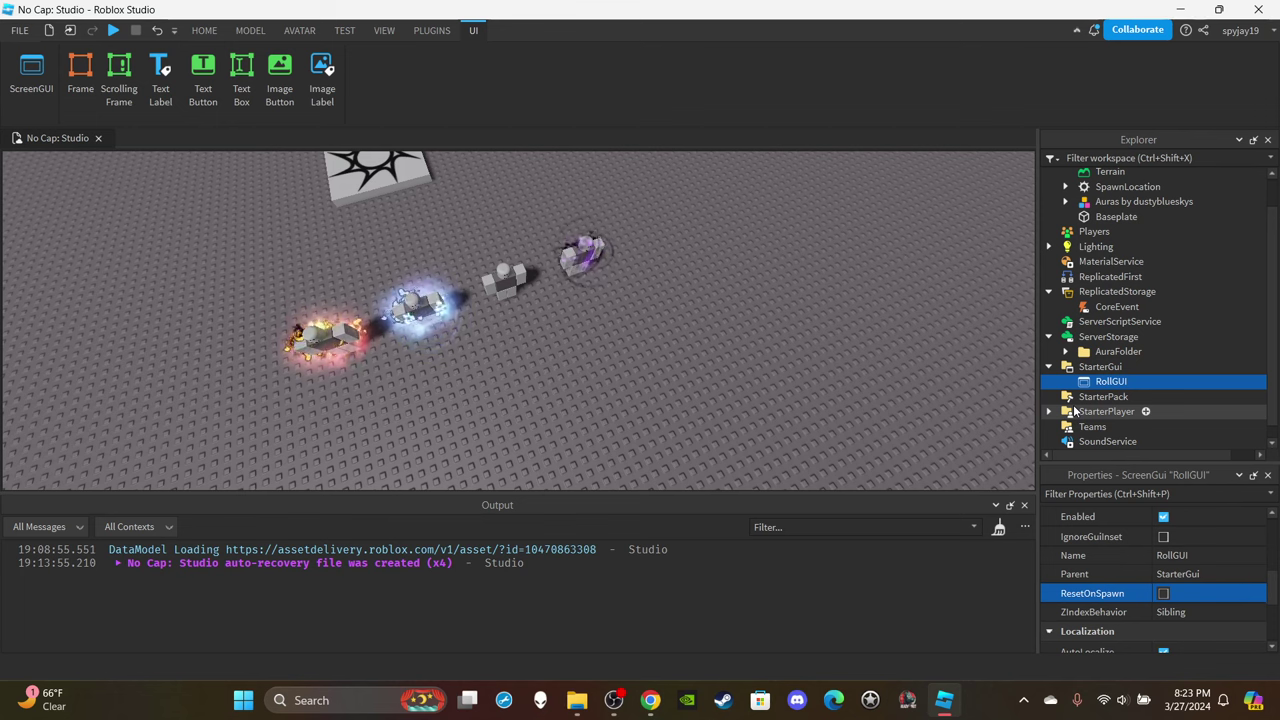
Insert a TextButton into RollGUI and name it RollButton.
left_click(1141, 381)
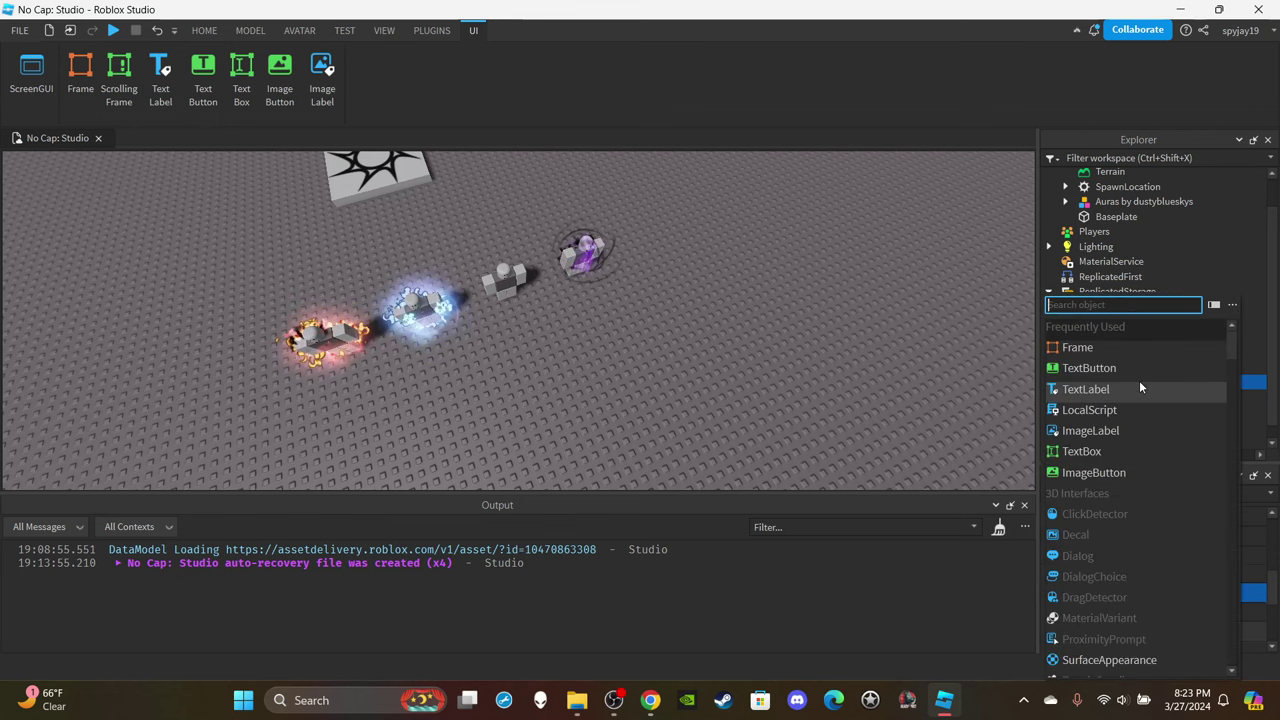
left_click(1139, 380)
scroll(1183, 560, "up", 3)
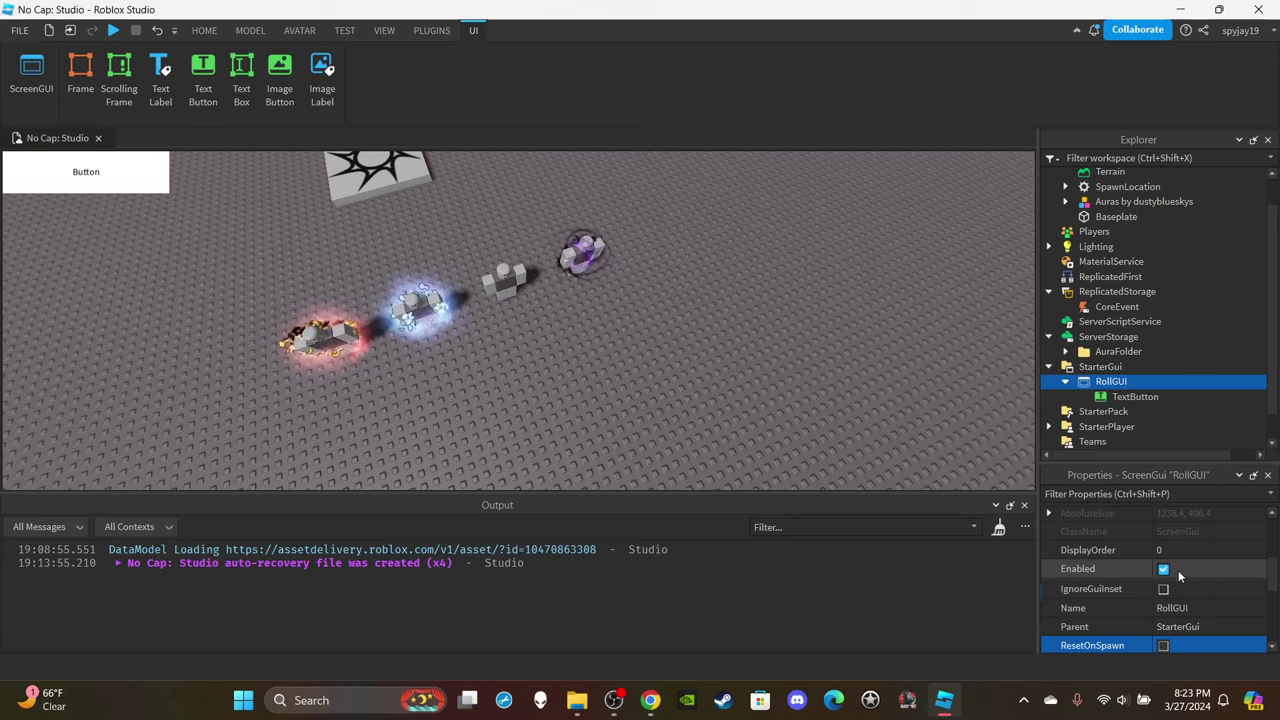
left_click(1134, 397)
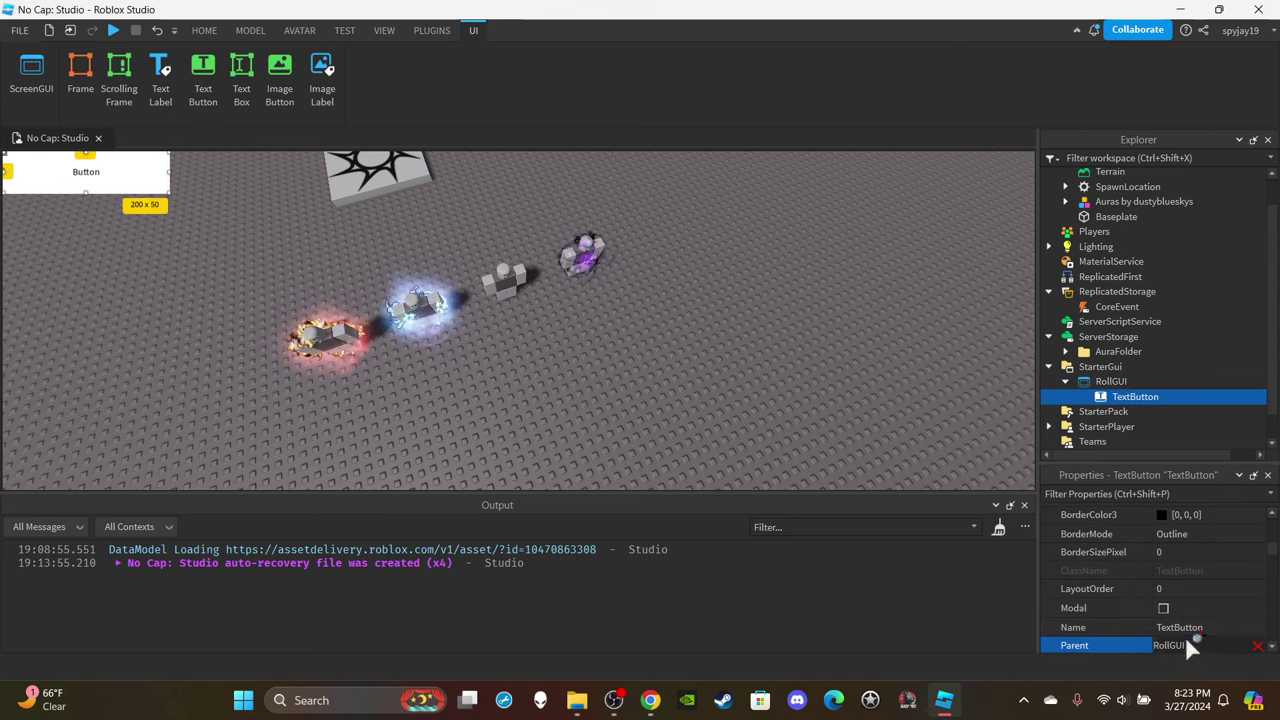
left_click(1185, 627)
type("RollButton")
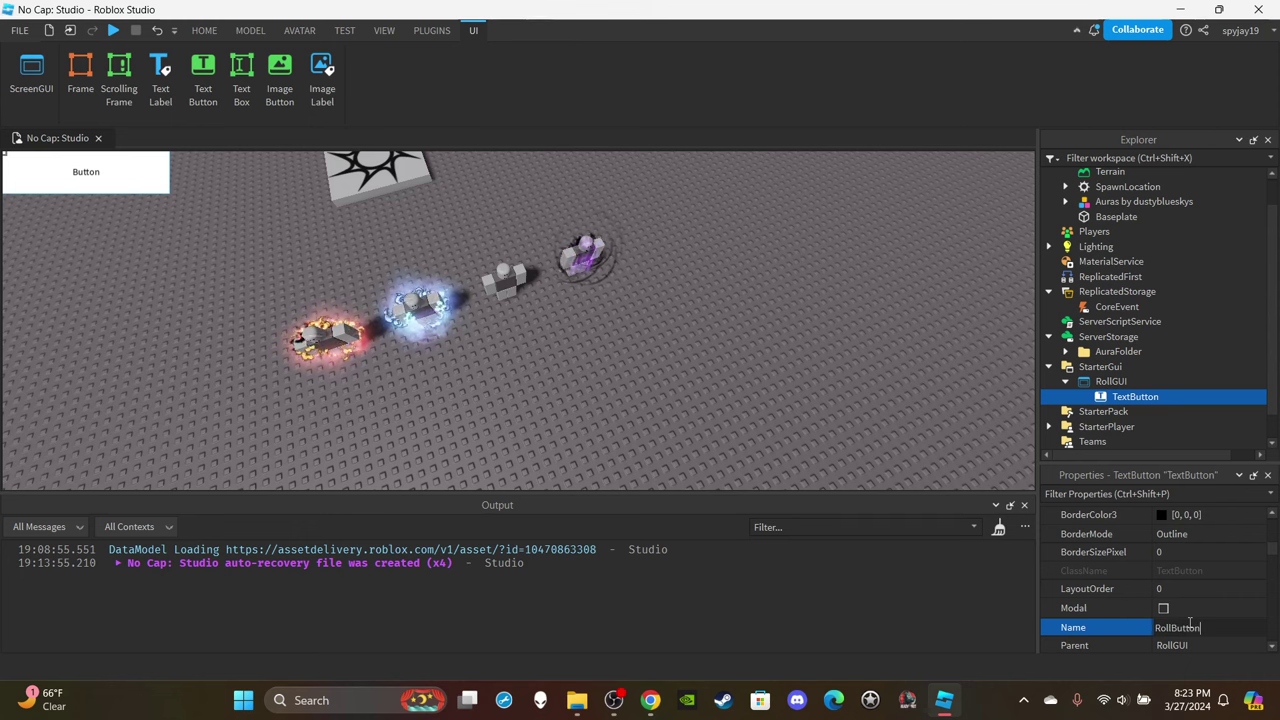
key("Return")
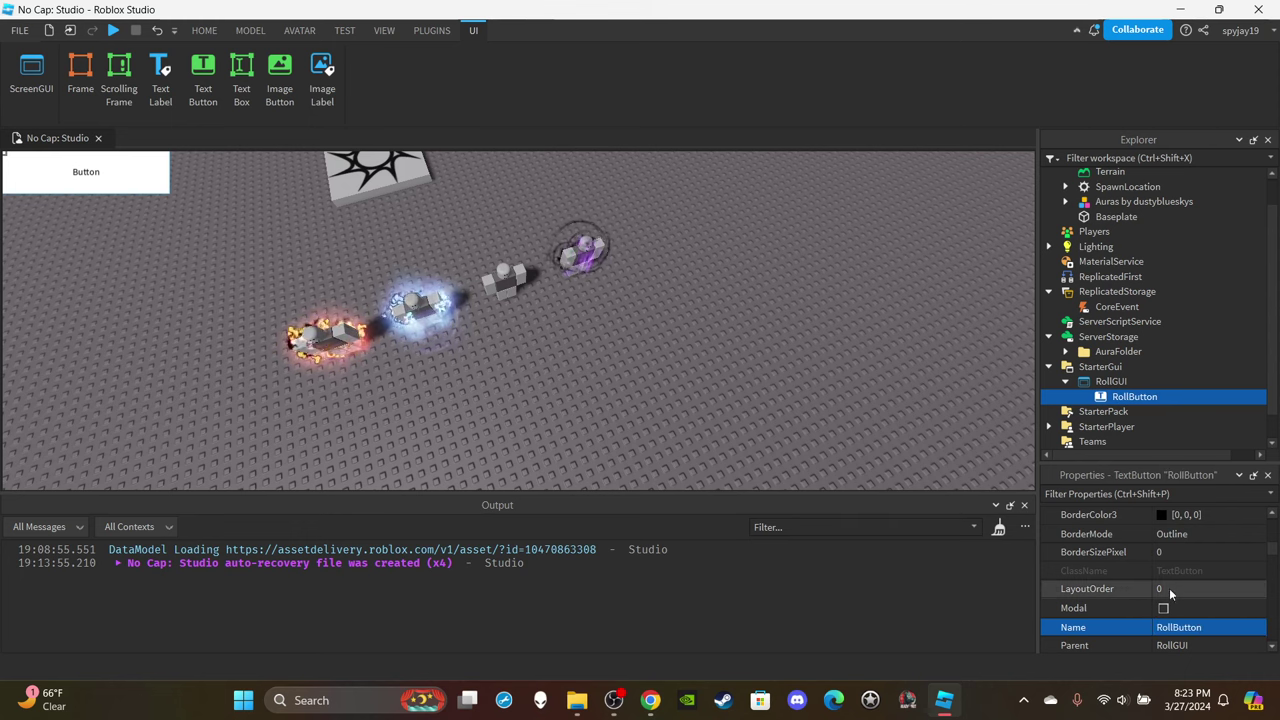
Move RollButton near the middle of the game view, about 473 px from its left edge and 144 px from its bottom edge.
scroll(1180, 568, "down", 5)
scroll(1190, 580, "up", 10)
scroll(1160, 568, "down", 3)
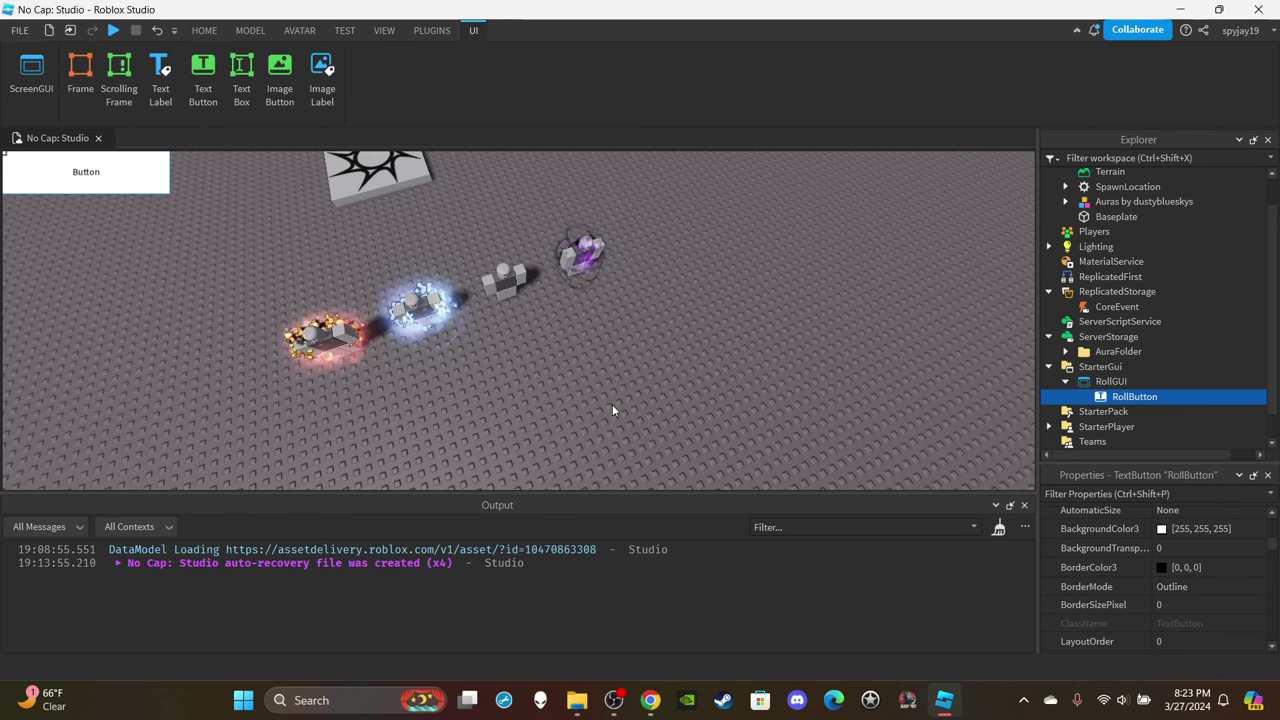
left_click(204, 30)
left_click(1129, 384)
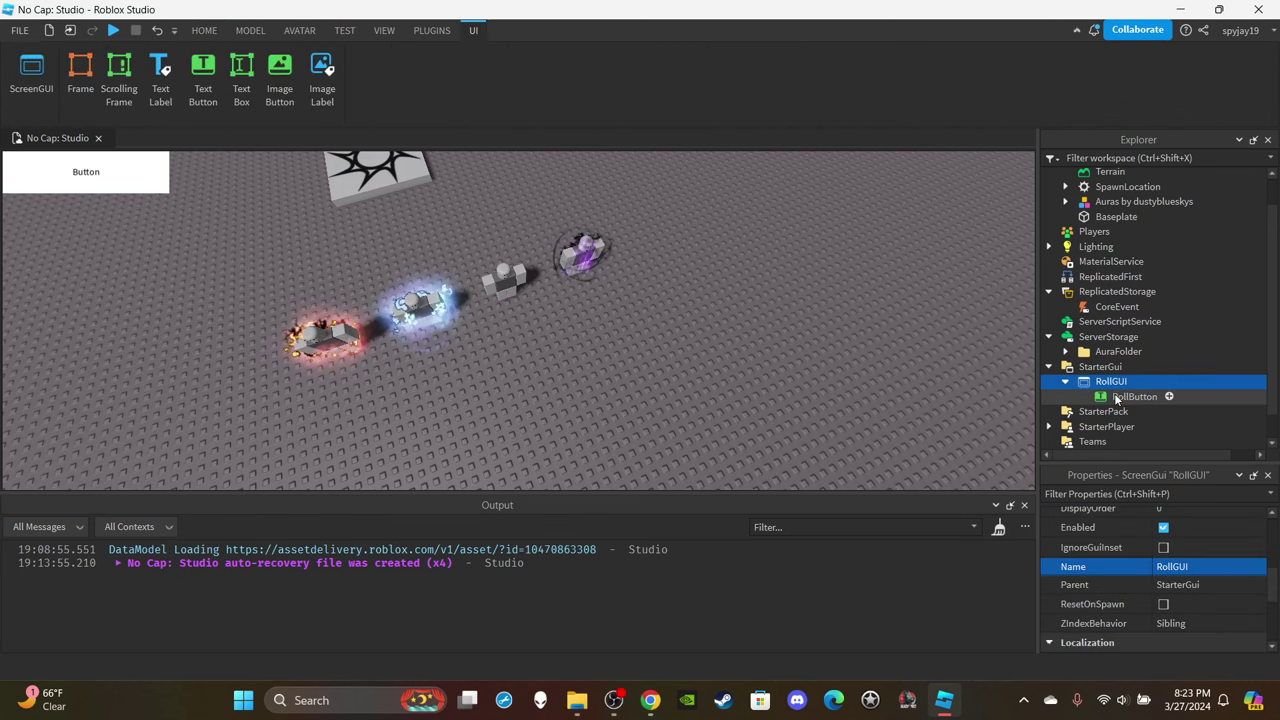
left_click(1116, 395)
left_click_drag(142, 183, 528, 361)
Set RollButton's background transparency to 0.5 and its background color to black.
scroll(1222, 584, "down", 6)
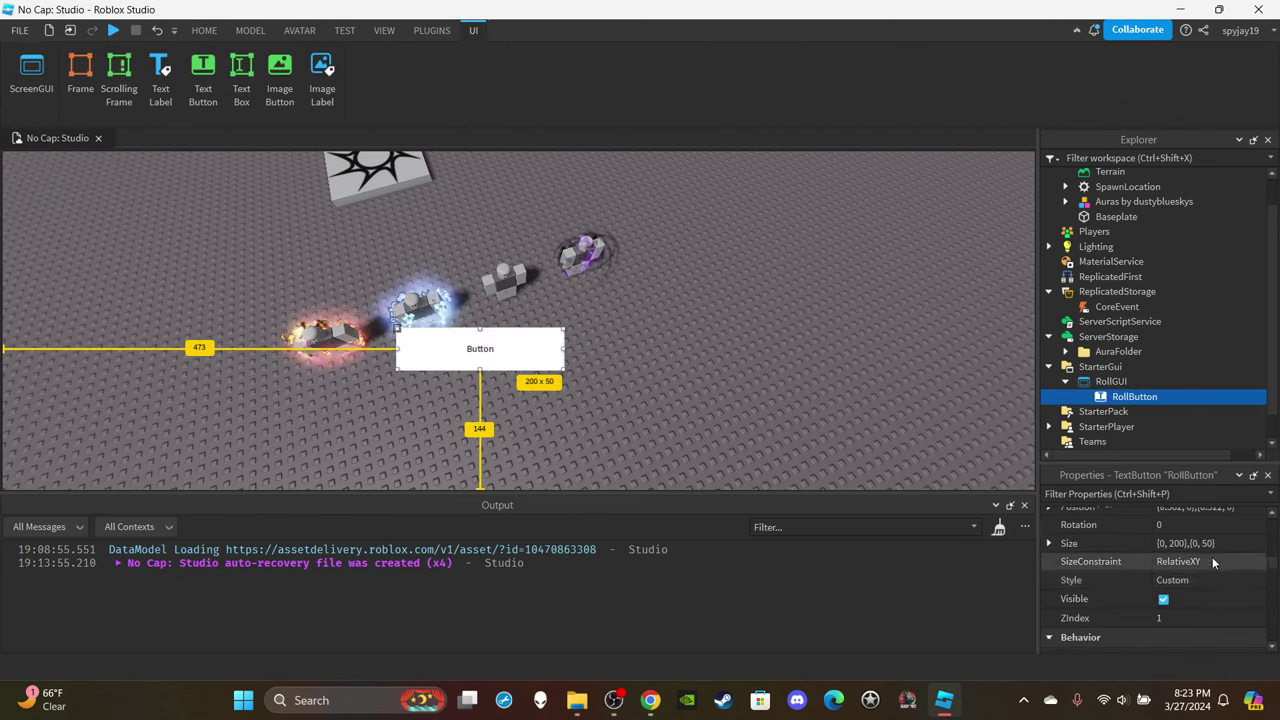
scroll(1194, 582, "up", 3)
scroll(1191, 591, "down", 5)
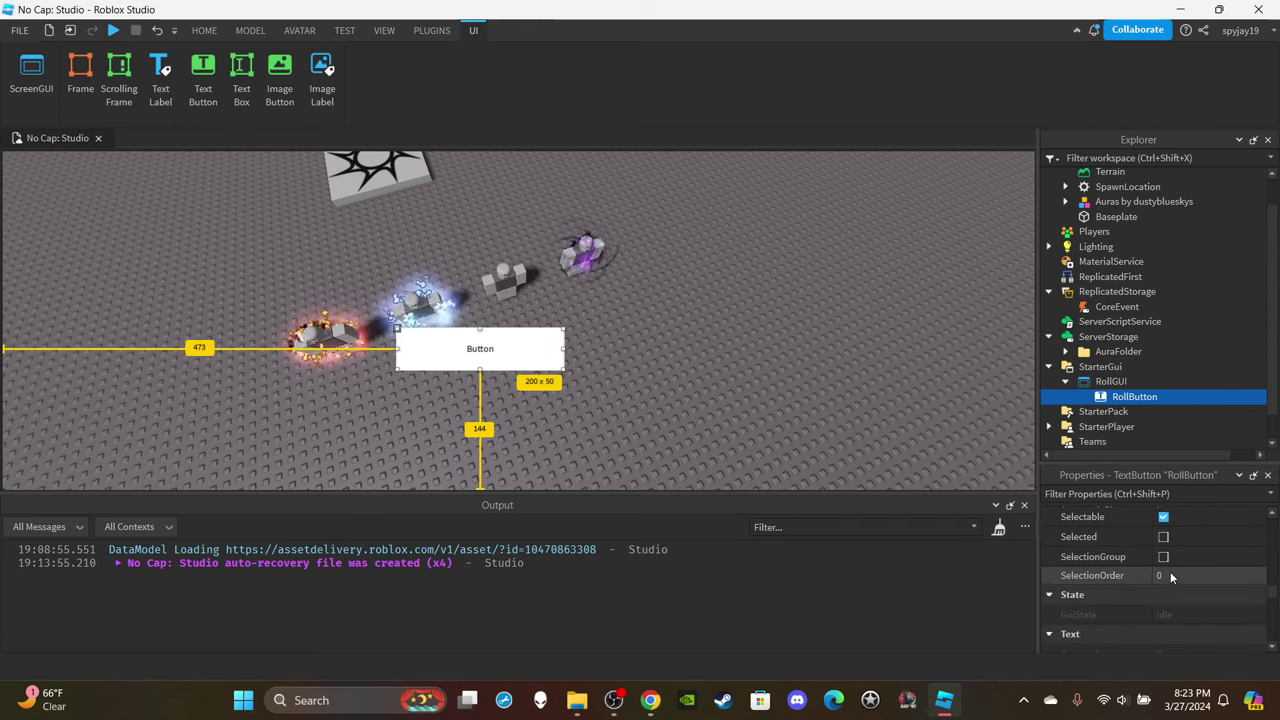
scroll(1171, 577, "up", 8)
scroll(1171, 577, "down", 2)
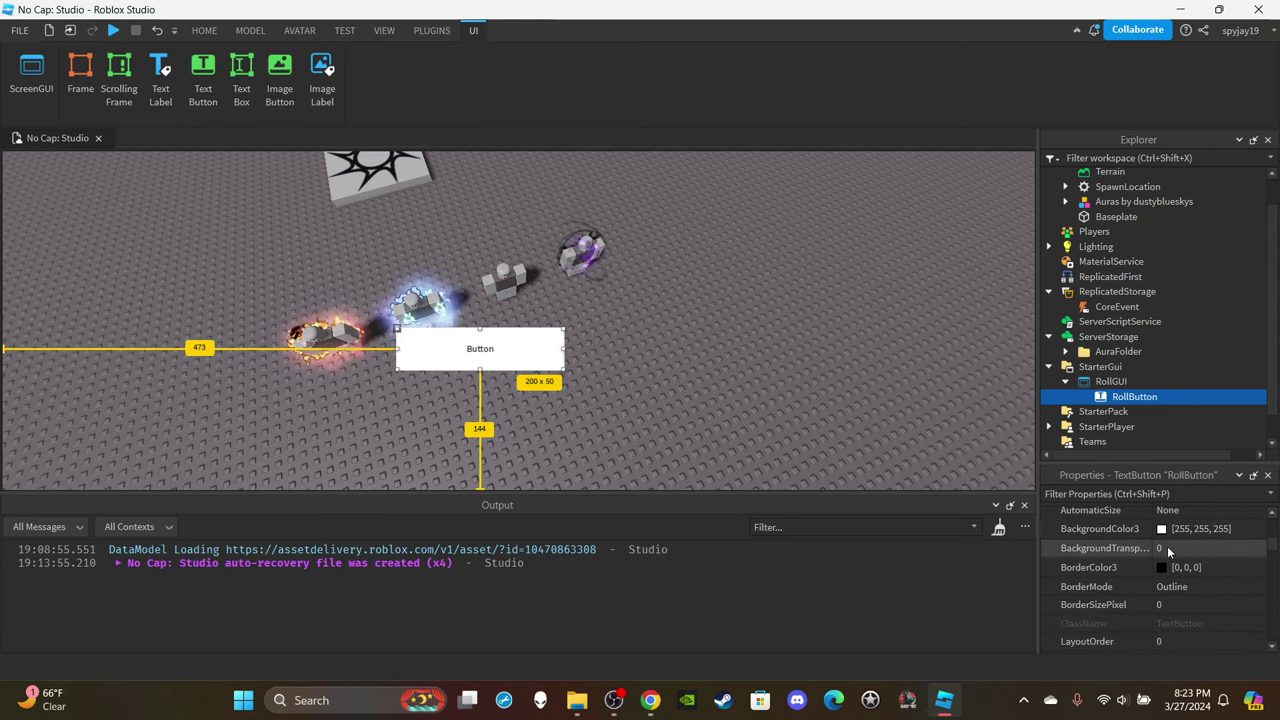
left_click(1167, 547)
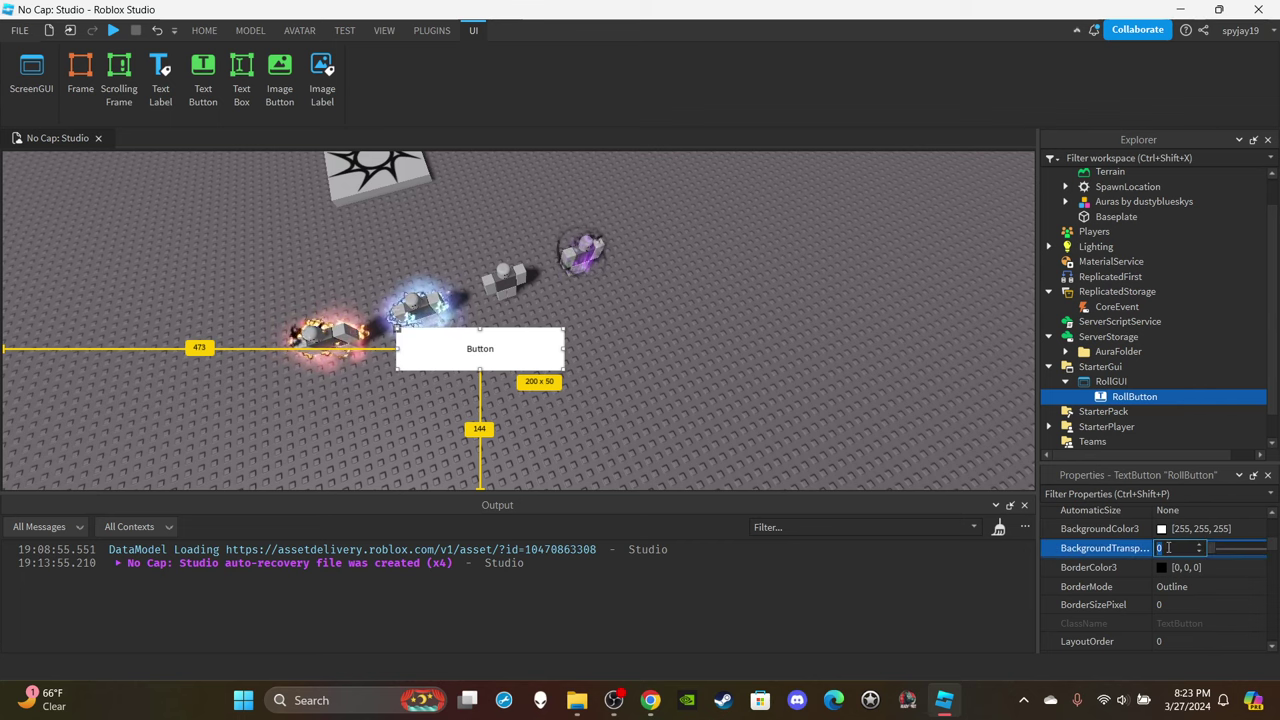
type("0.5")
key("Return")
left_click(1166, 528)
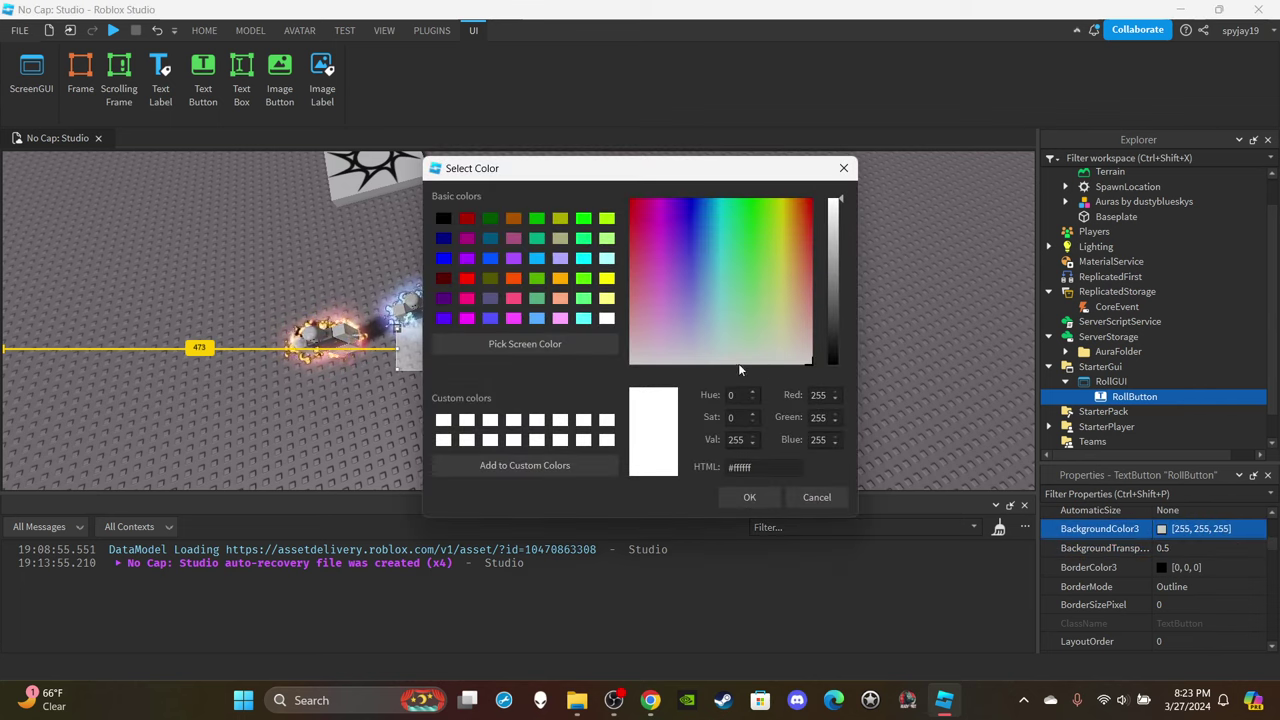
left_click(443, 218)
left_click(737, 503)
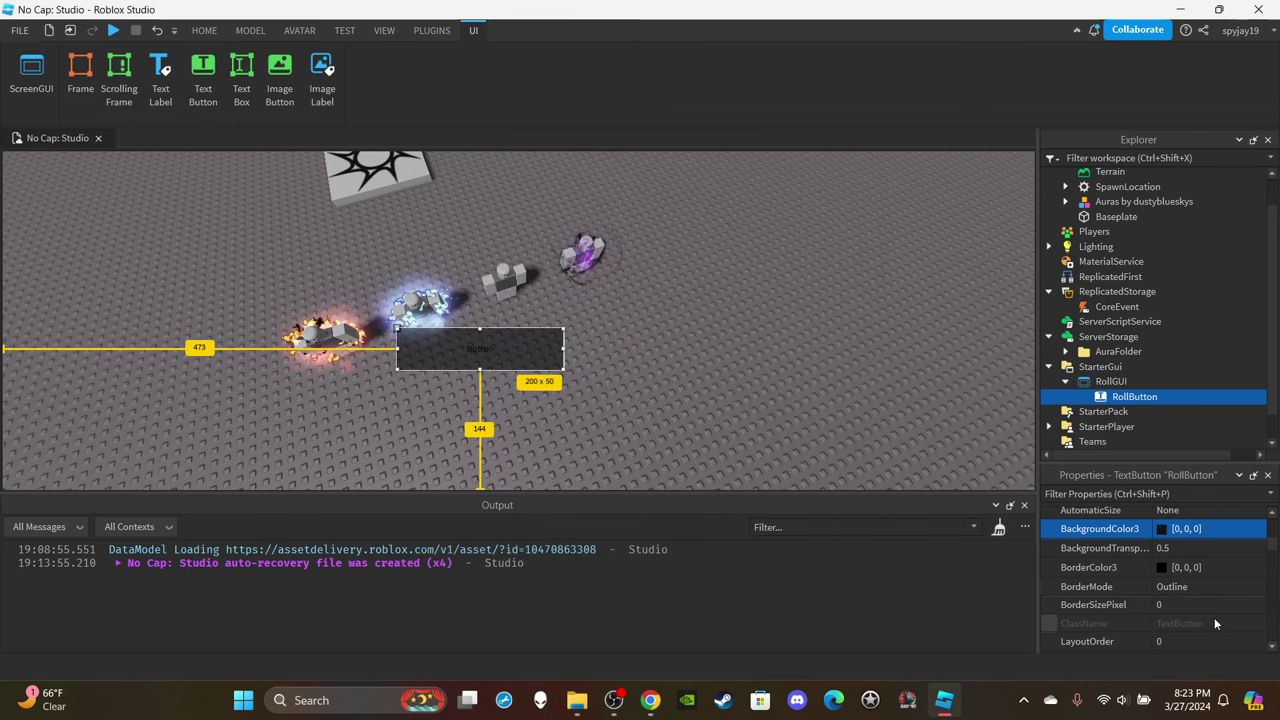
Set RollButton's text color to white (255, 255, 255).
scroll(1200, 605, "down", 10)
scroll(1171, 574, "up", 2)
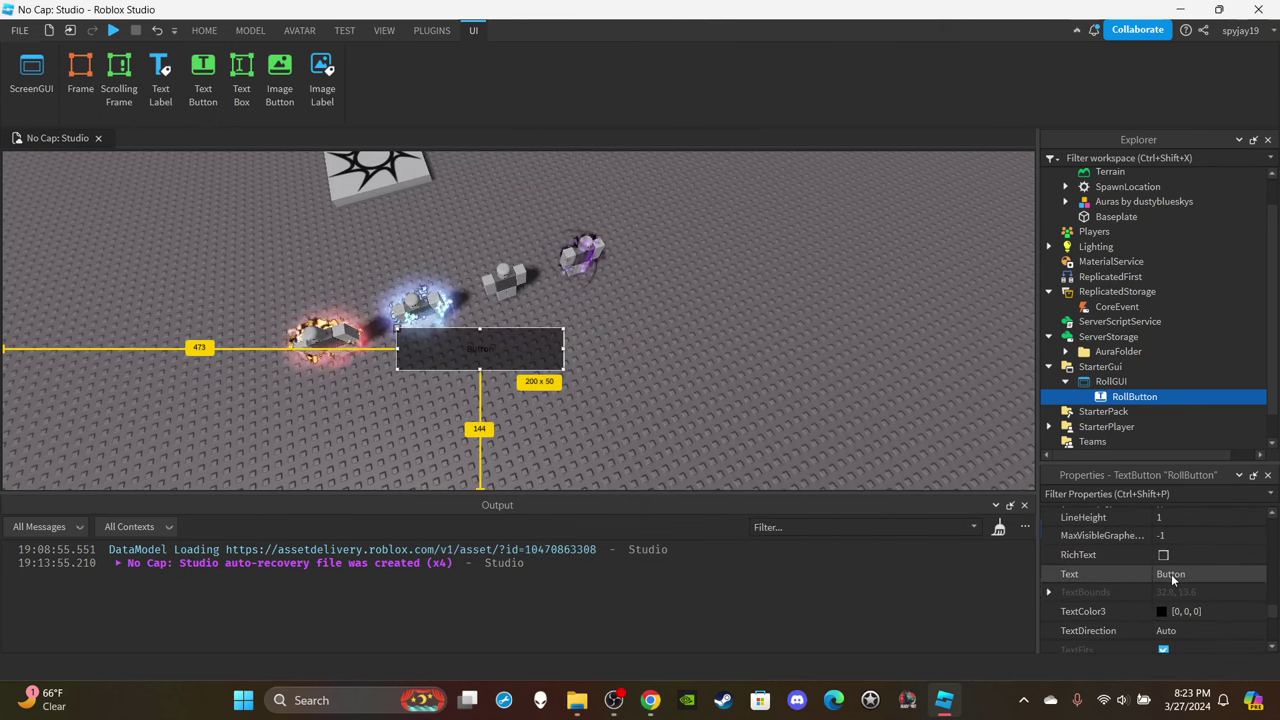
scroll(1171, 574, "down", 3)
scroll(1160, 555, "up", 2)
left_click(1161, 557)
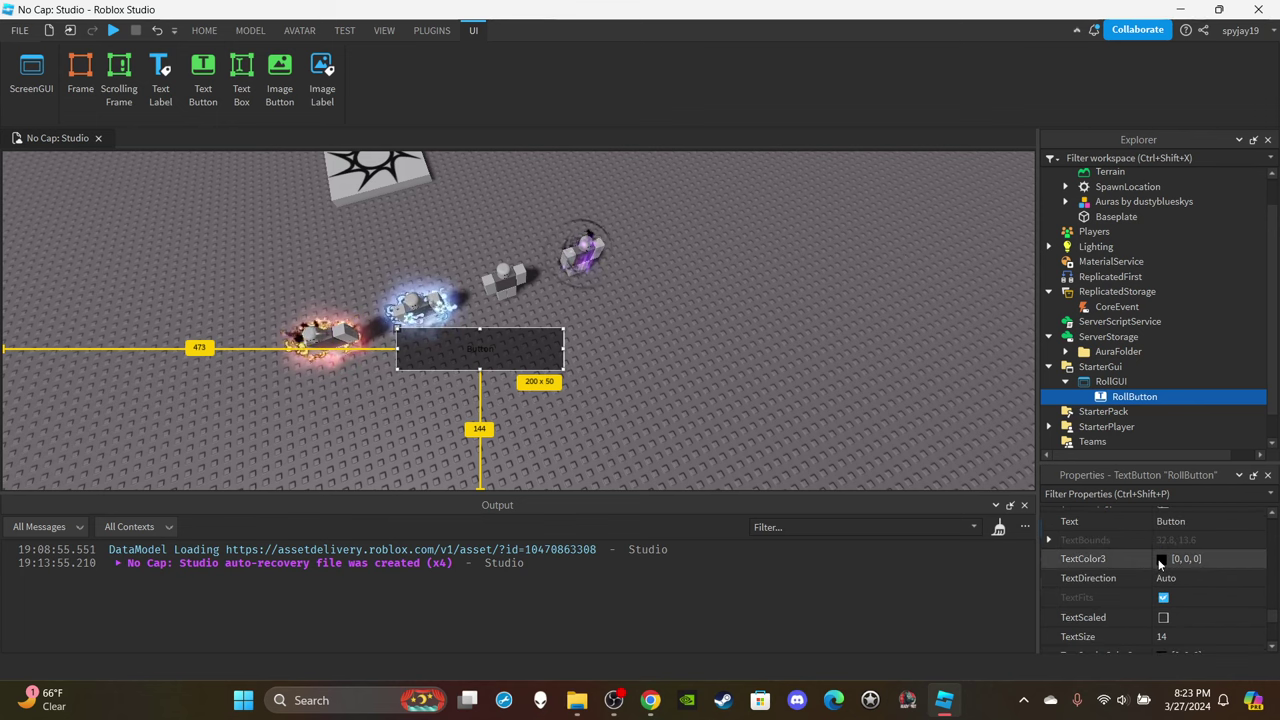
left_click(606, 318)
left_click(749, 497)
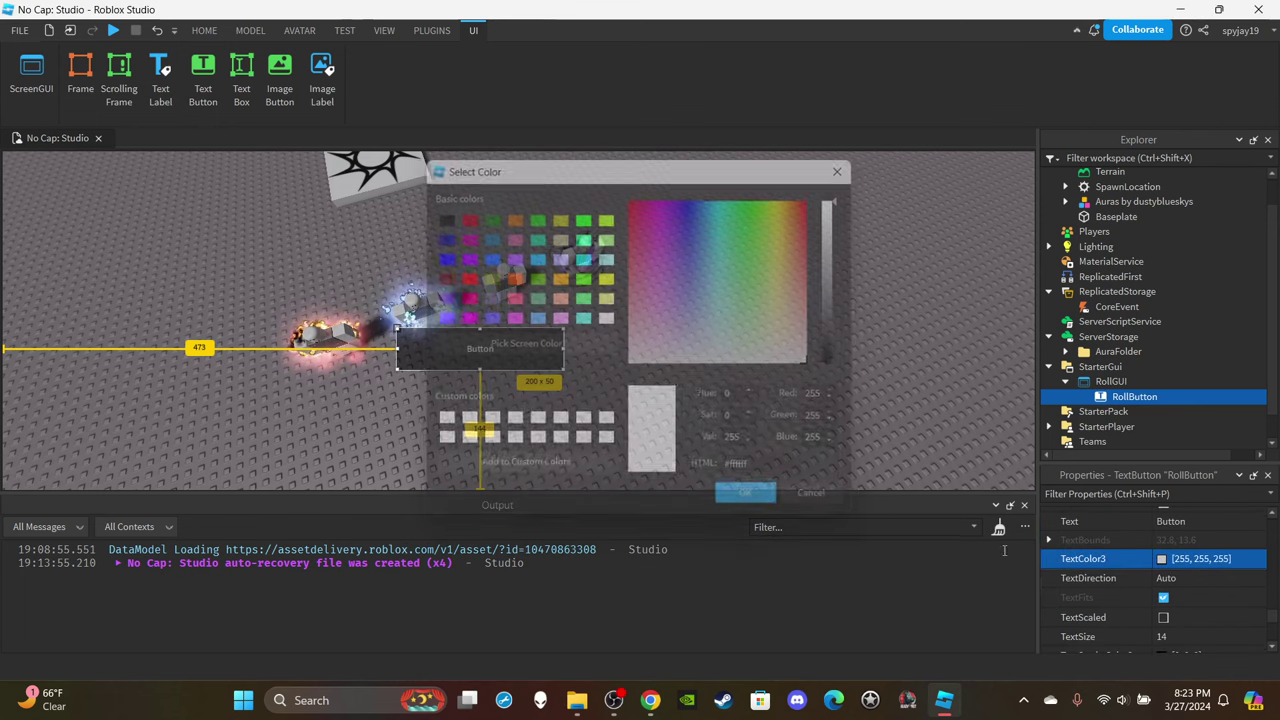
Enable TextScaled on RollButton and set its text to Roll.
left_click(1163, 617)
scroll(1176, 578, "up", 1)
left_click(1190, 574)
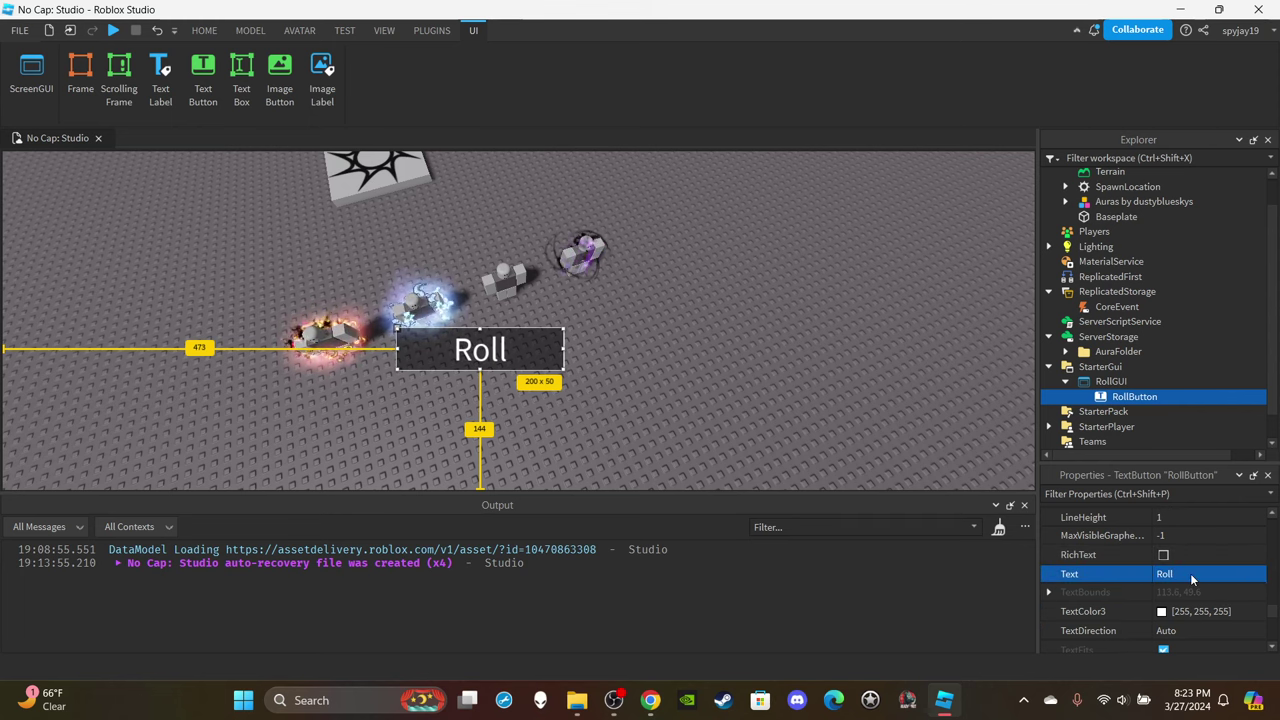
Enable RichText on RollButton and make its font bold.
left_click(1163, 554)
scroll(1176, 568, "up", 1)
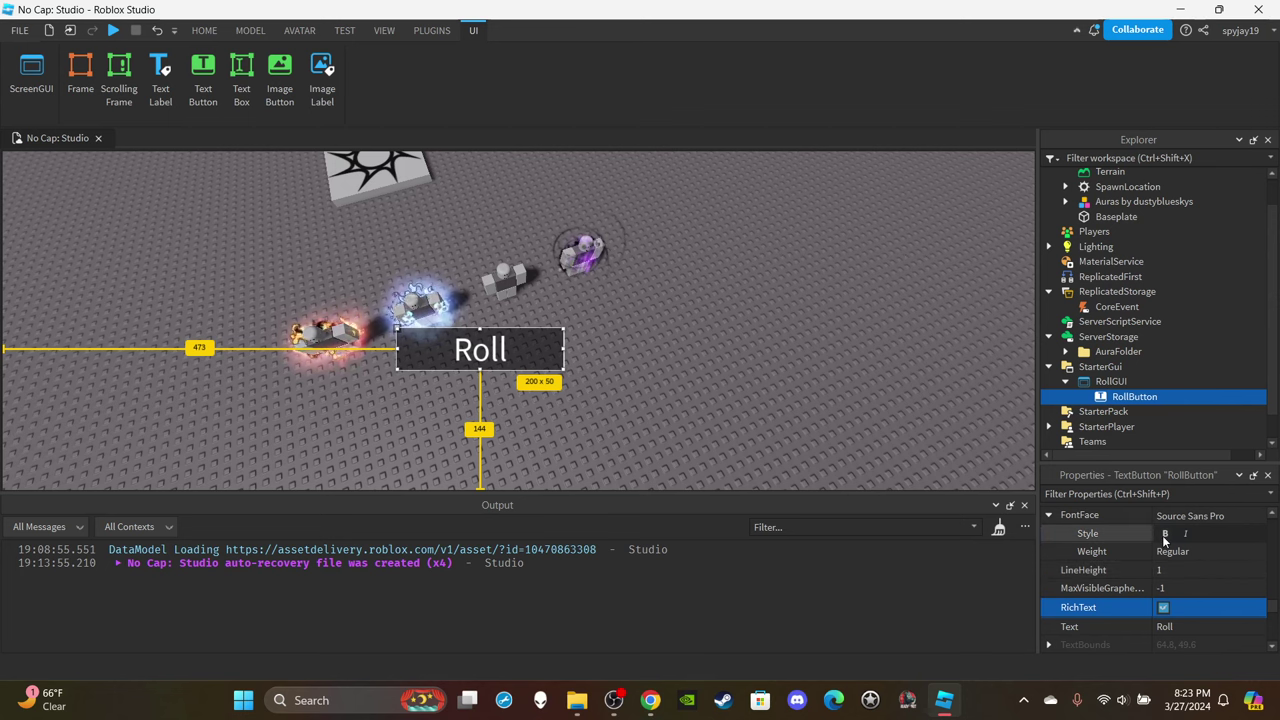
left_click(1164, 535)
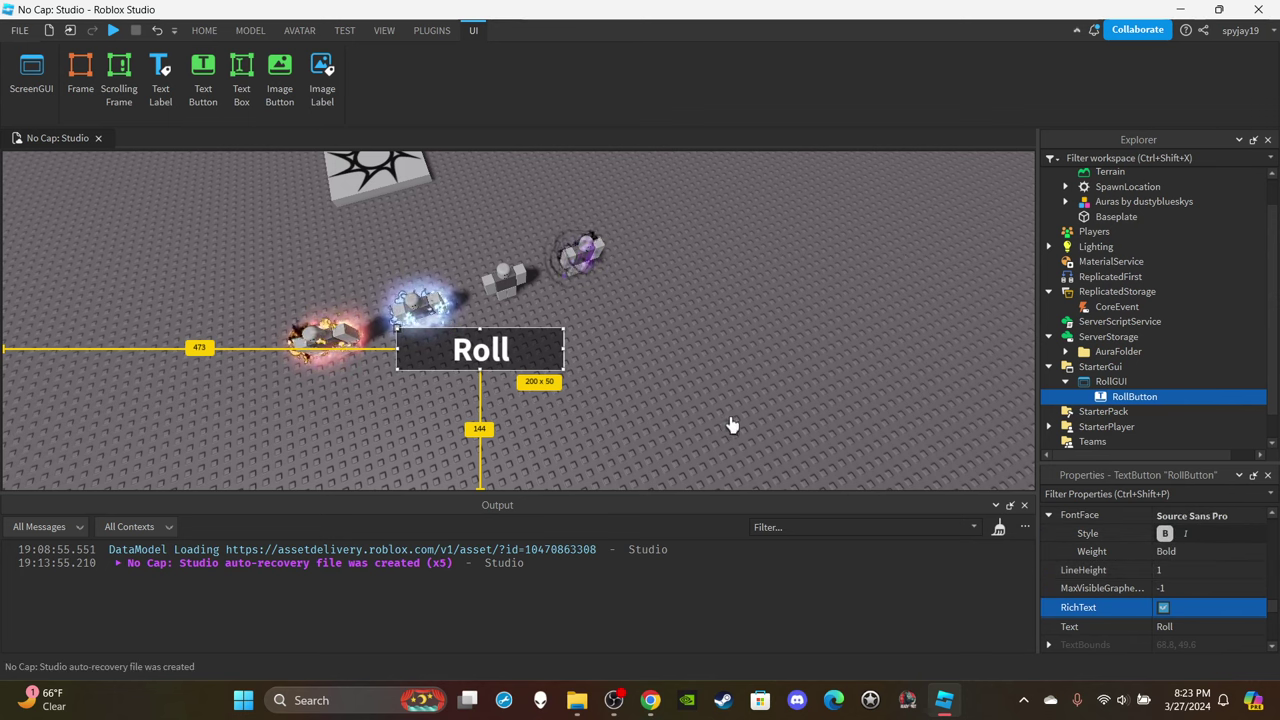
Move RollButton to the bottom center of the game view, about 28 px above its lower edge, and deselect it.
left_click_drag(521, 355, 586, 451)
left_click(832, 422)
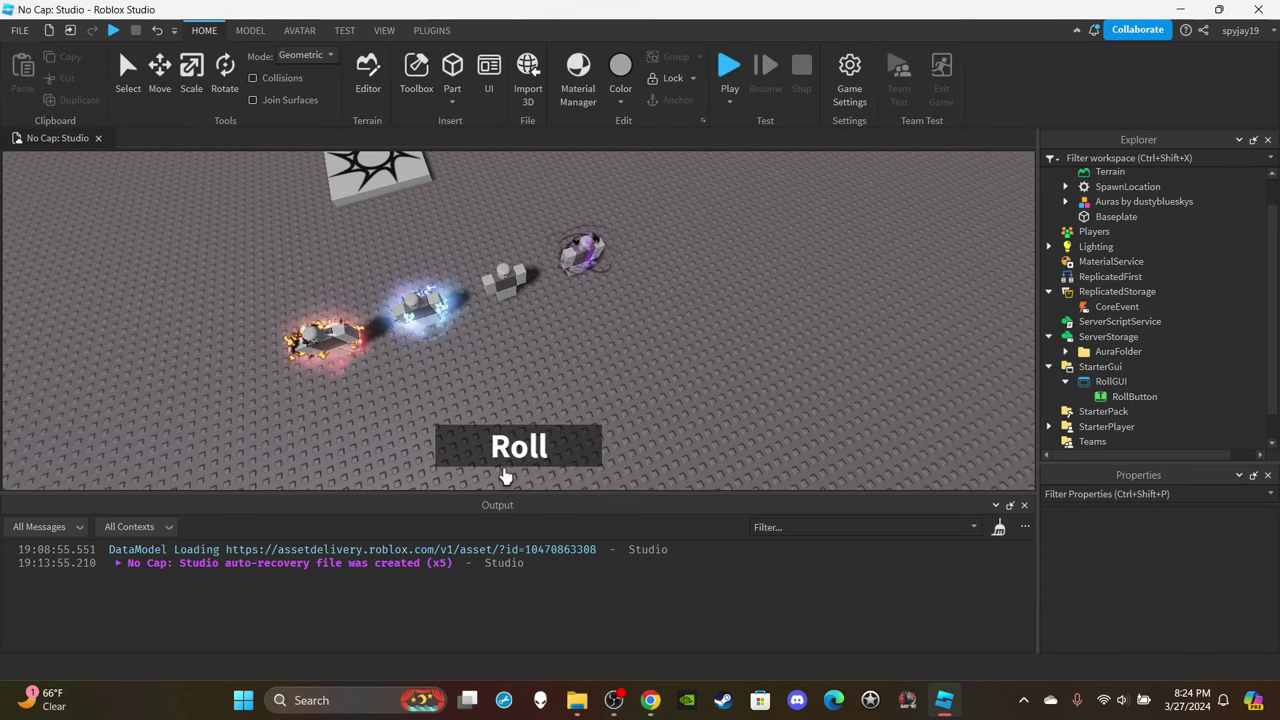
scroll(843, 423, "down", 5)
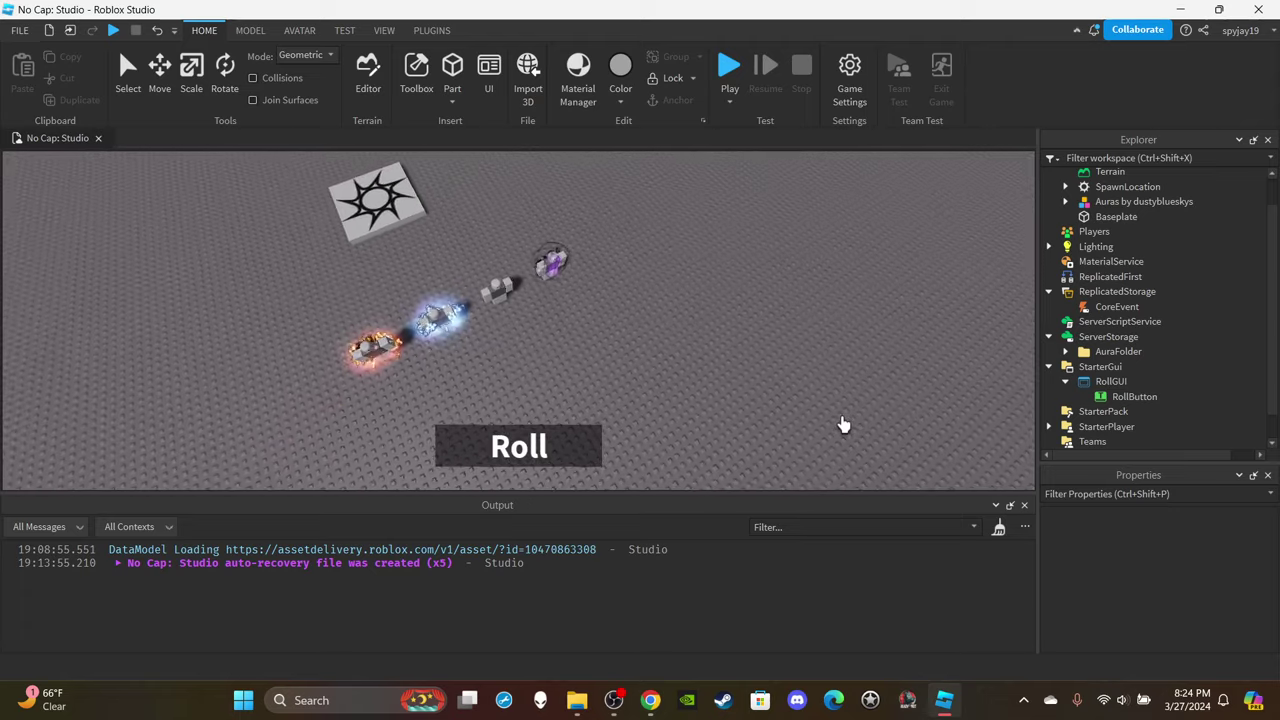
Duplicate RollButton and place the copy up and to the left of the original, about 319 px from the view's left edge.
left_click(1100, 398)
key("ctrl+d")
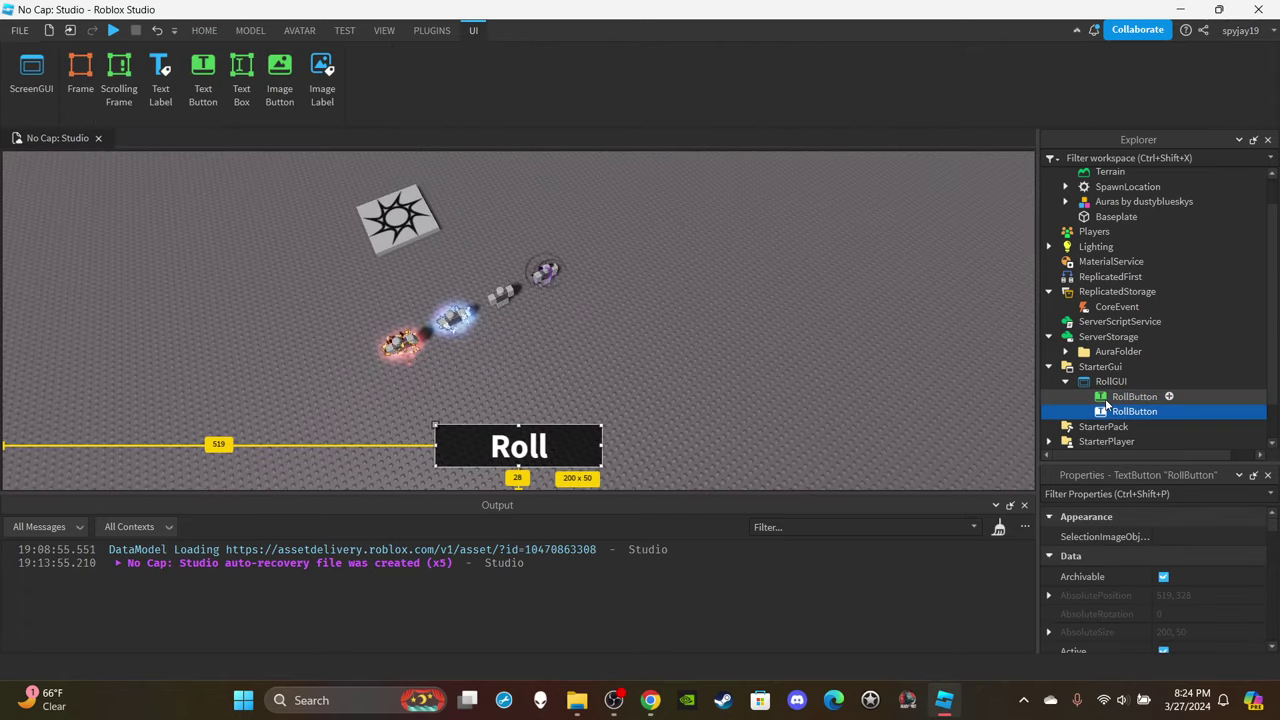
left_click_drag(536, 446, 368, 390)
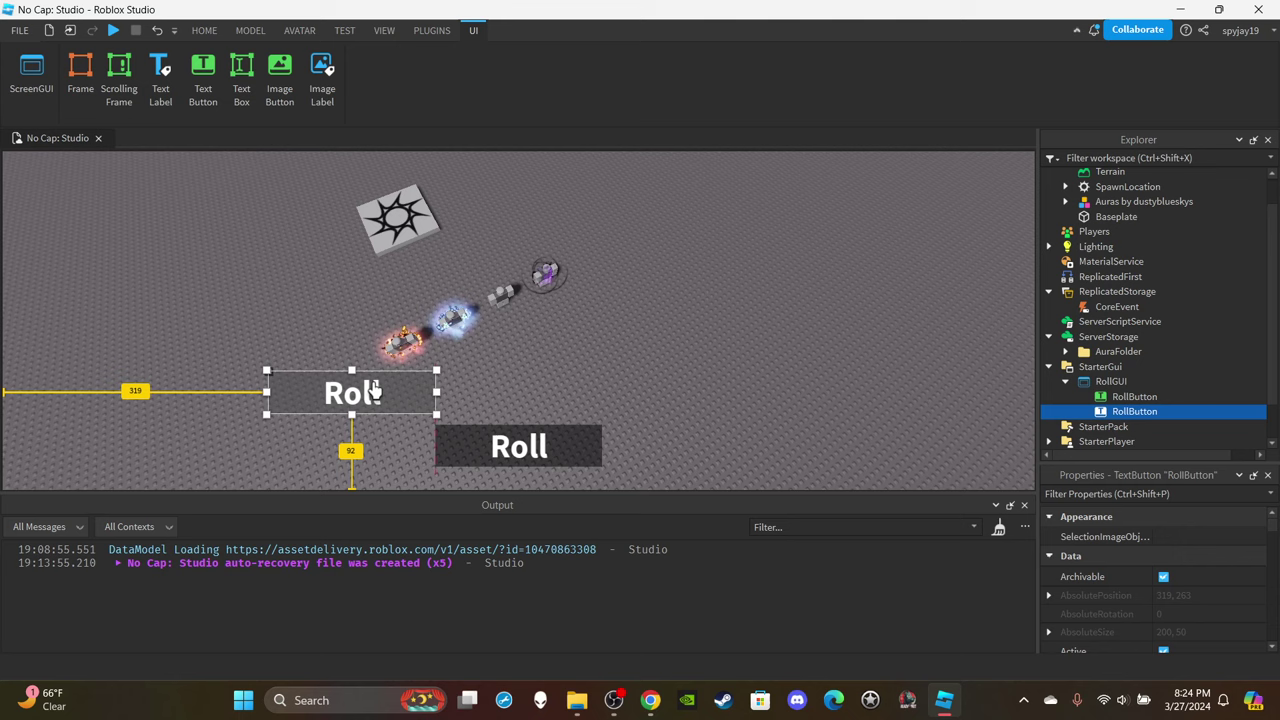
Rename the duplicated button as EquipButton.
scroll(1192, 590, "down", 6)
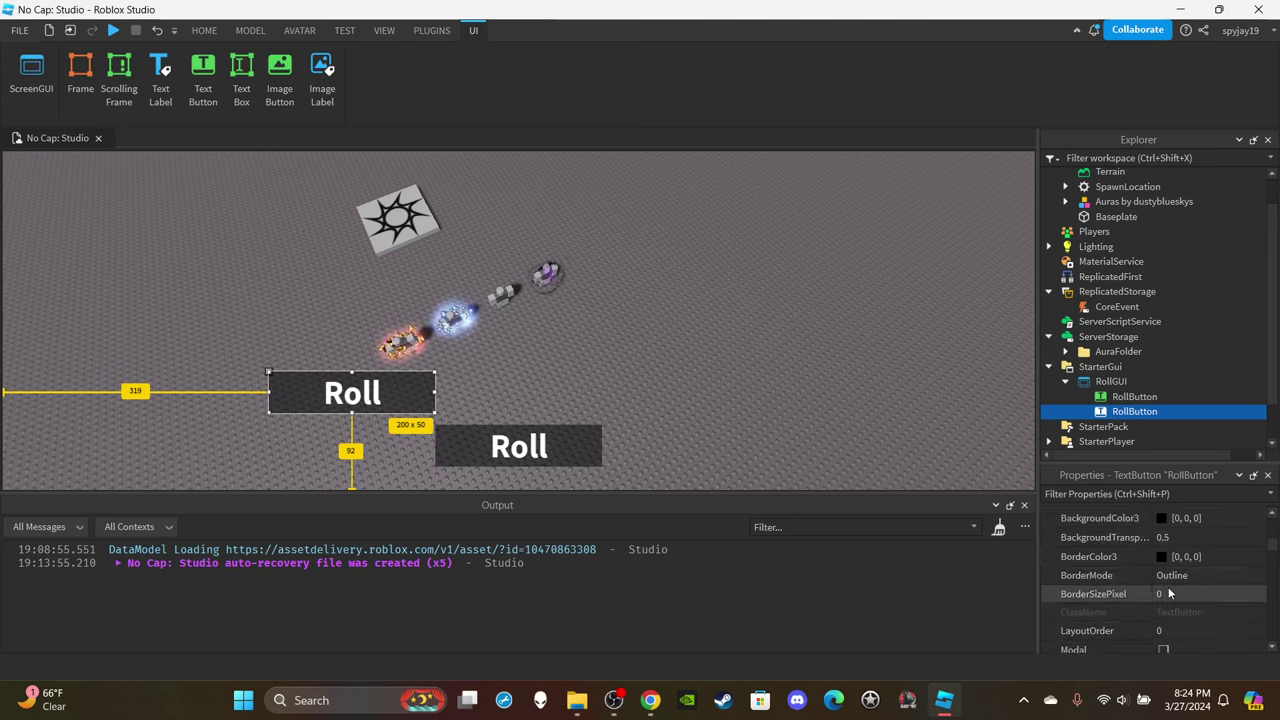
left_click(1176, 566)
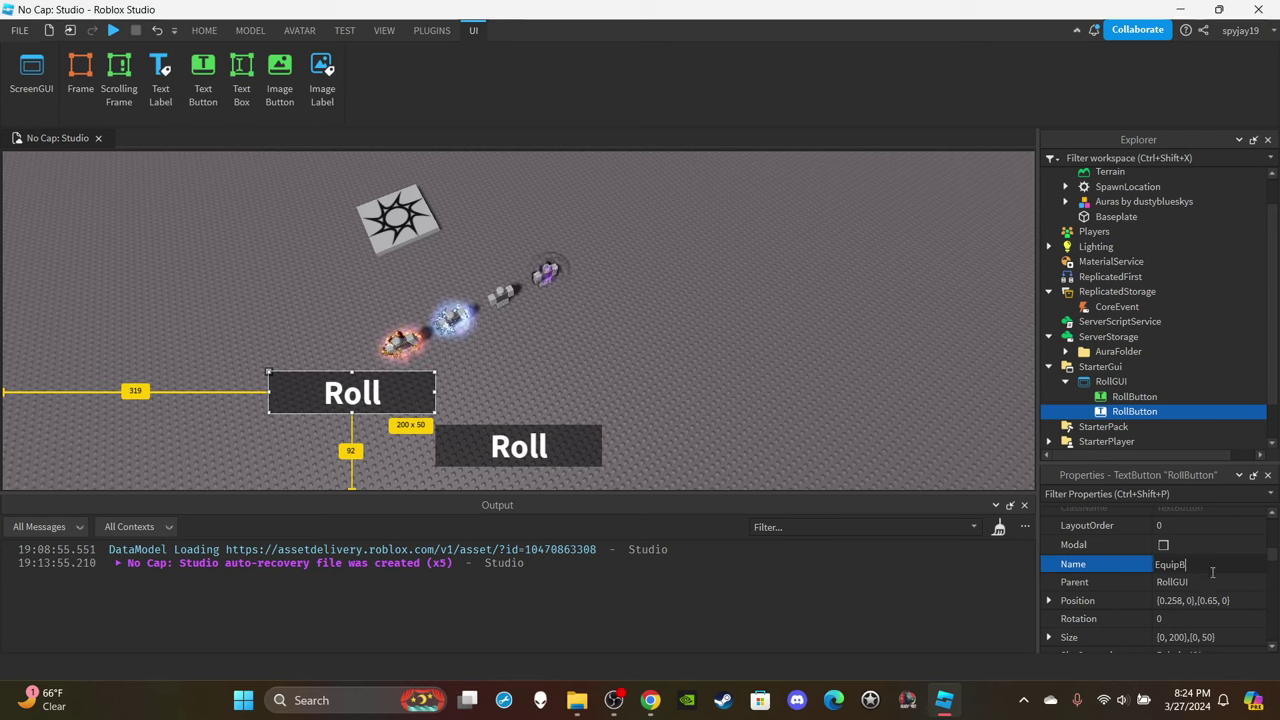
type("EquipButton")
key("Return")
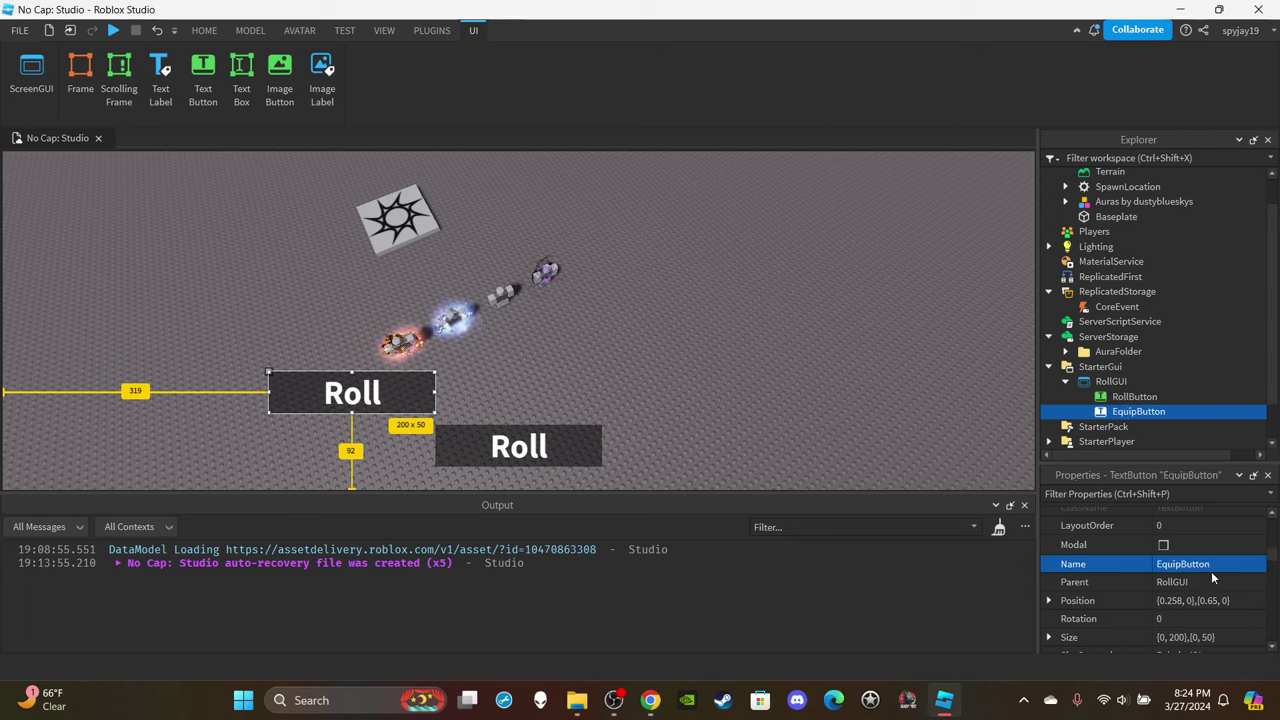
Set EquipButton's background color to dark blue [0, 0, 127].
scroll(1211, 571, "up", 6)
left_click(1161, 570)
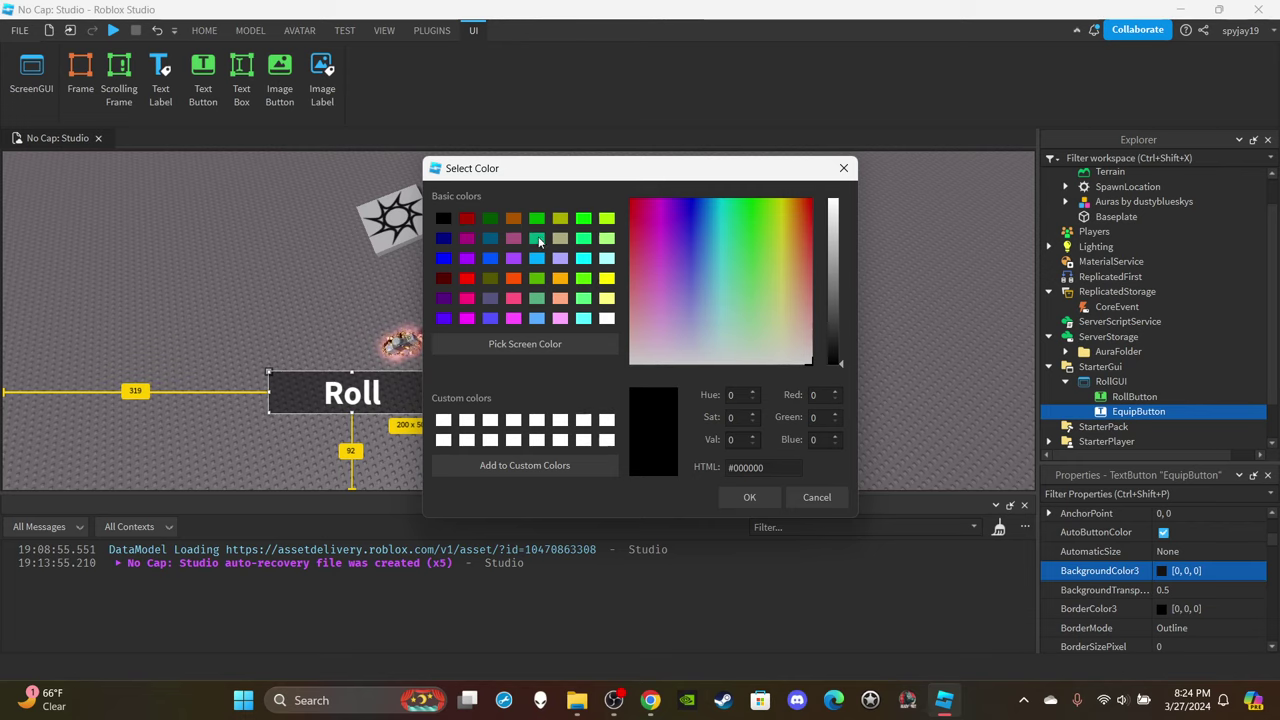
left_click(446, 259)
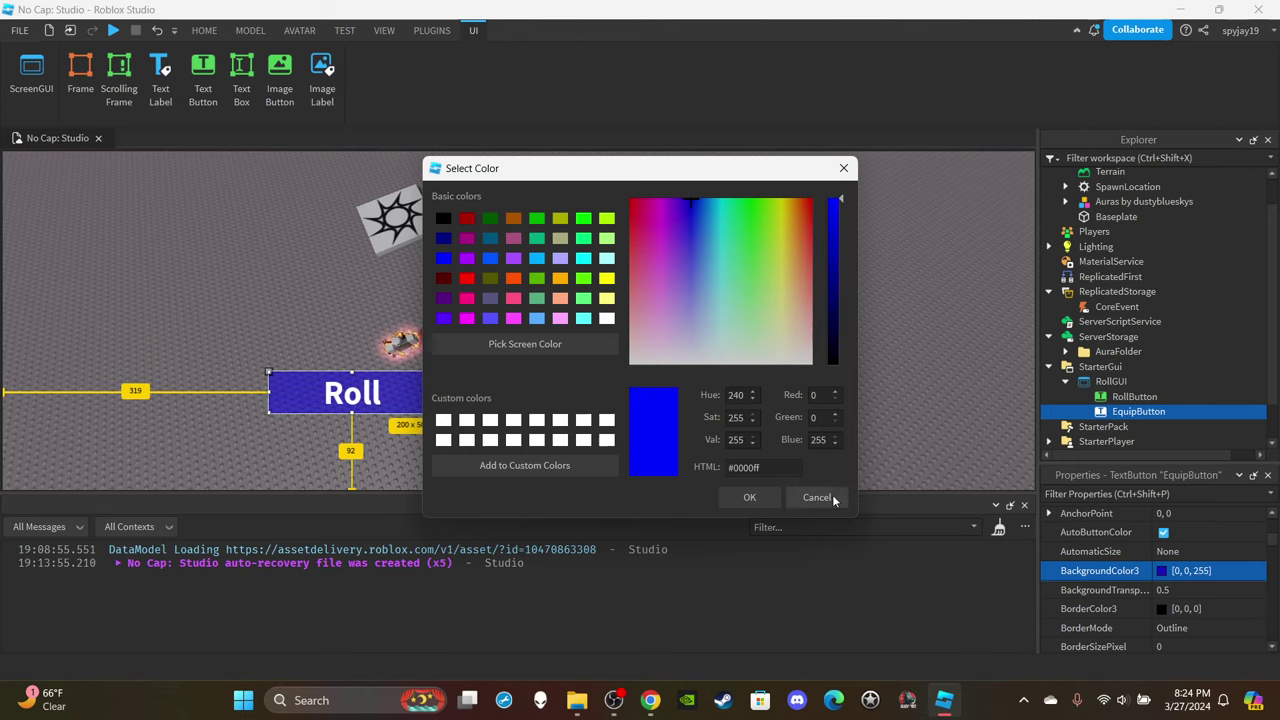
left_click(443, 238)
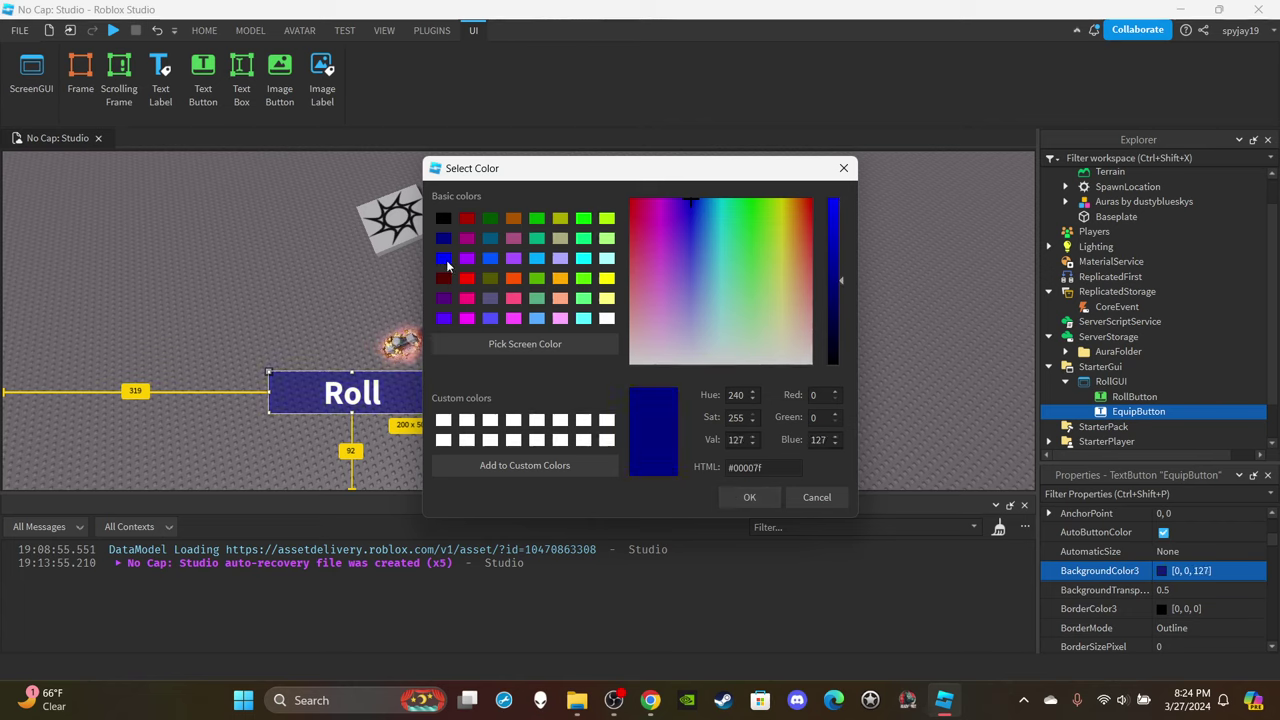
left_click(749, 496)
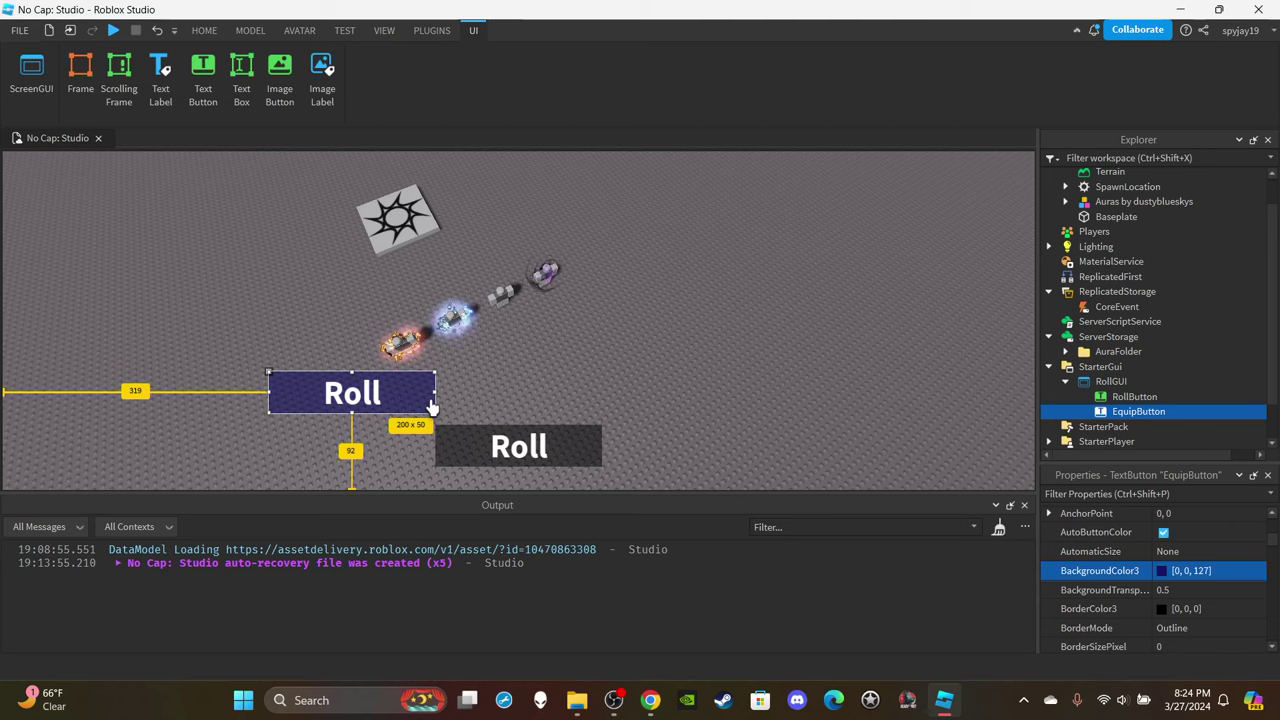
Place a duplicate of EquipButton at the same height, about 319 px from the game view's right edge, and rename it SkipButton.
key("ctrl+d")
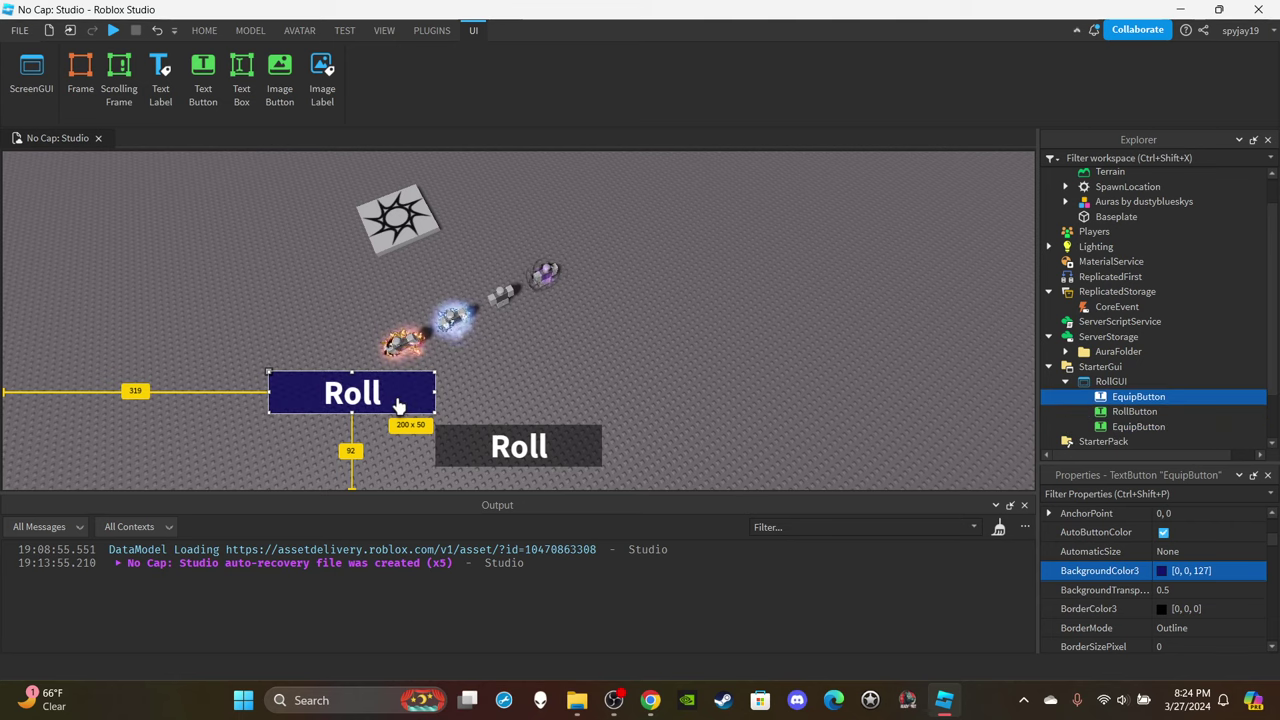
left_click_drag(410, 398, 727, 400)
scroll(1180, 582, "down", 5)
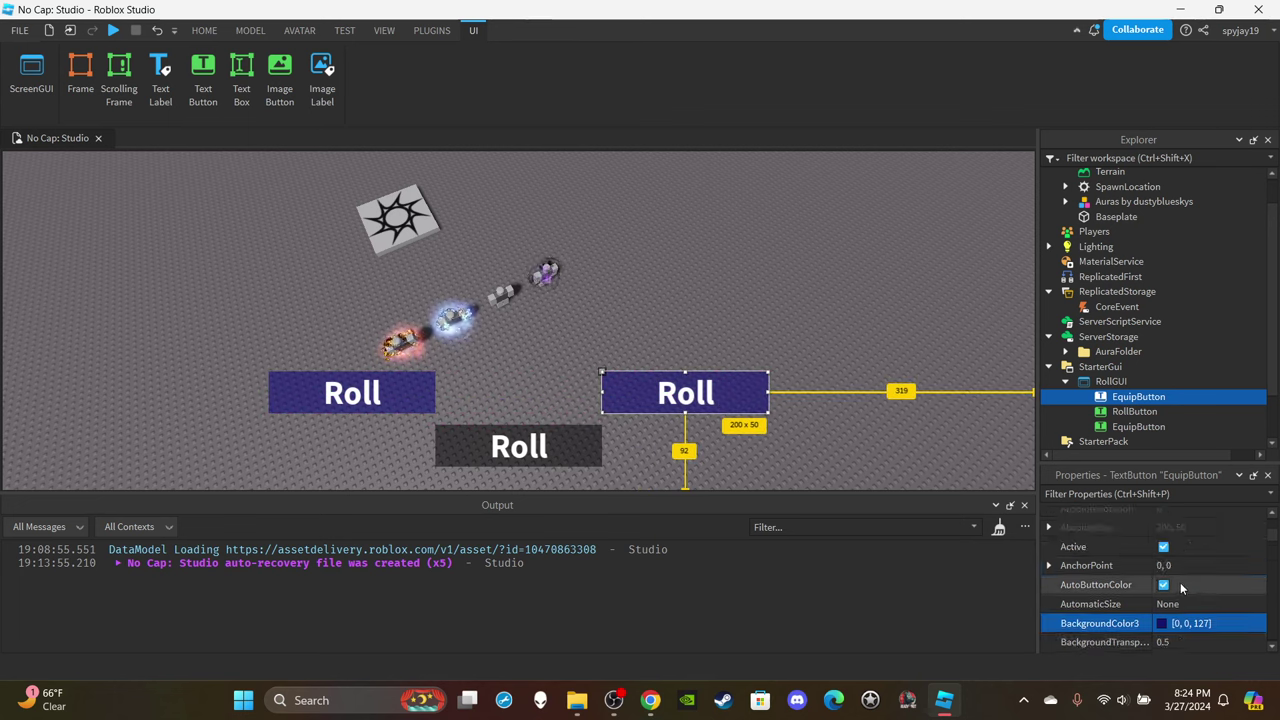
left_click(1180, 565)
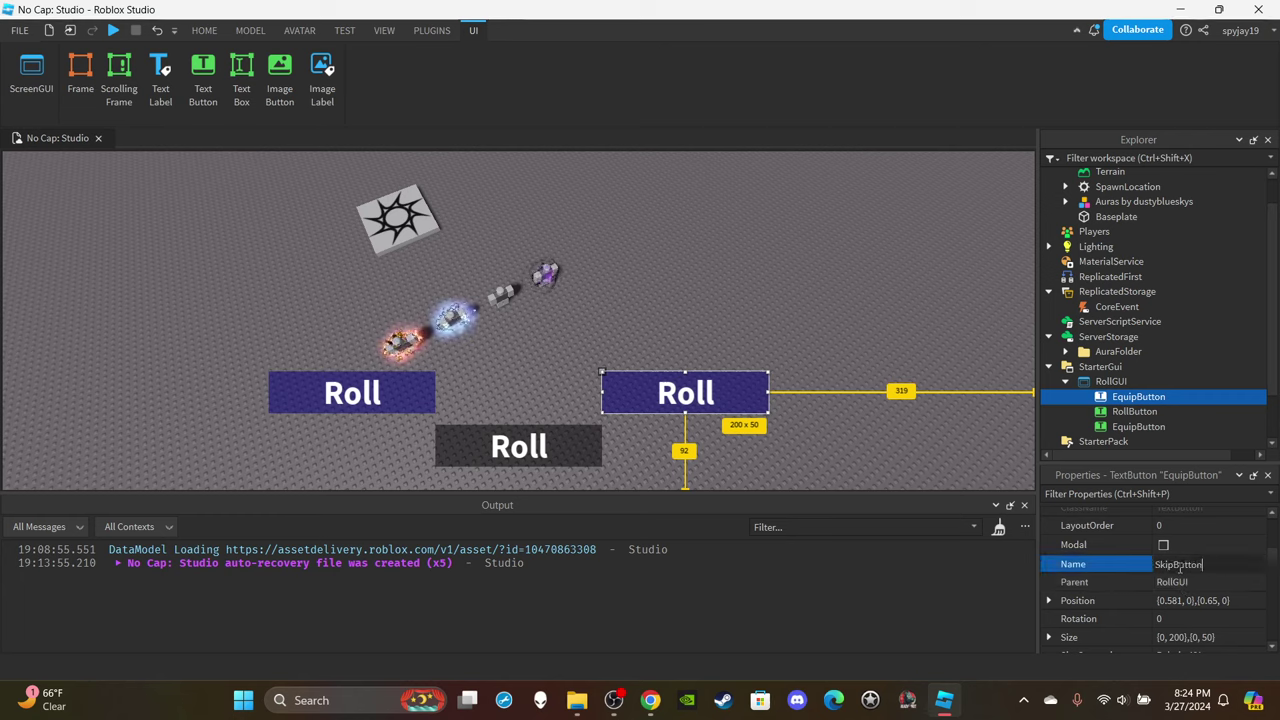
type("SkipButton")
key("Return")
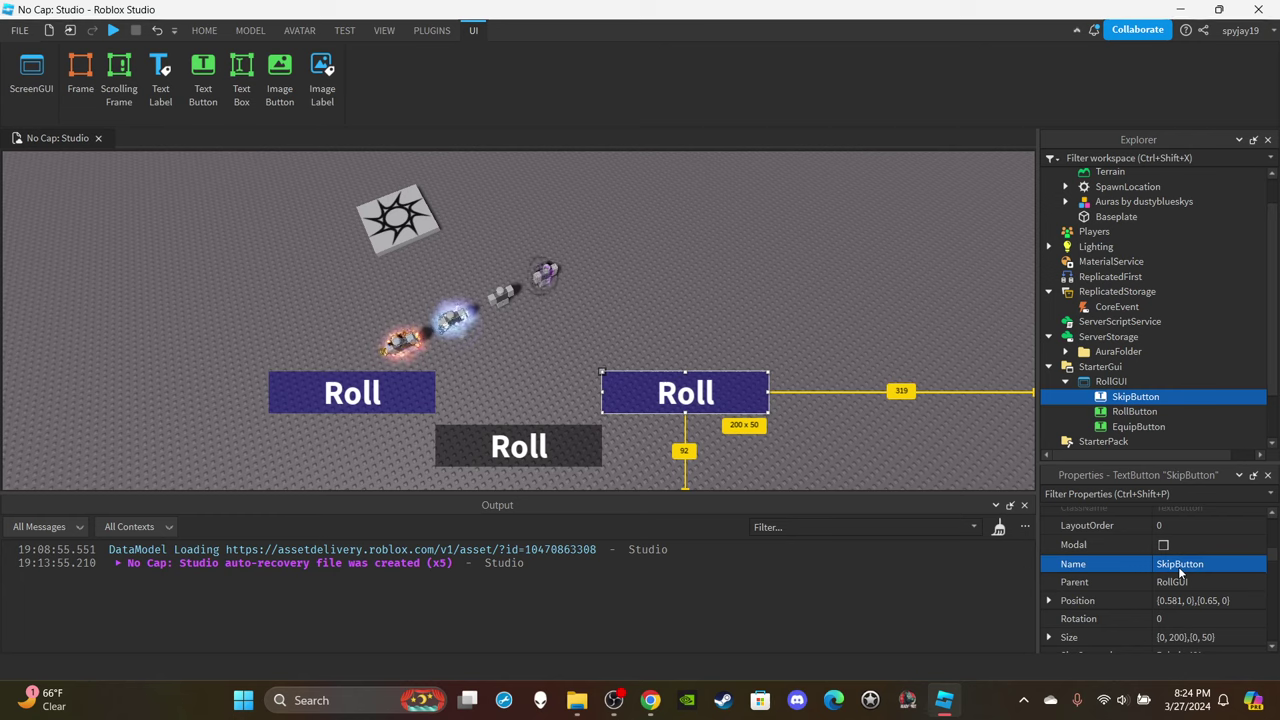
Change SkipButton's displayed text to "Skip".
scroll(1178, 566, "down", 10)
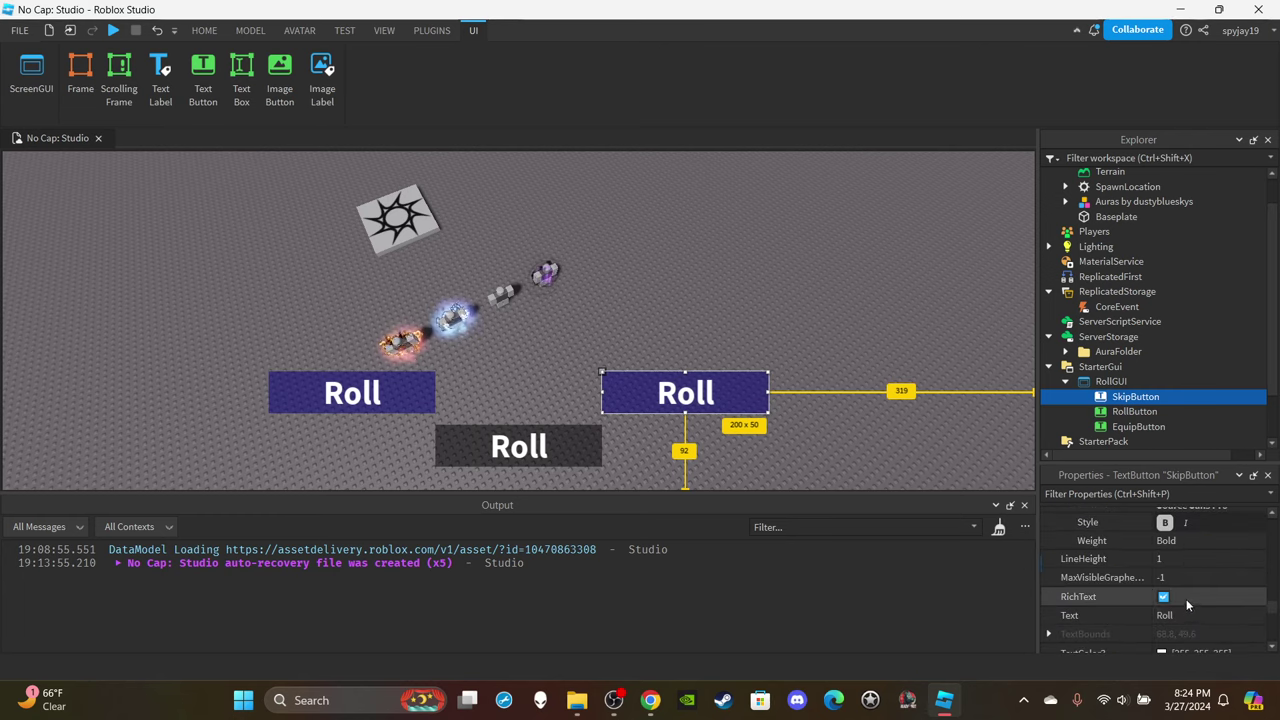
scroll(1170, 590, "down", 5)
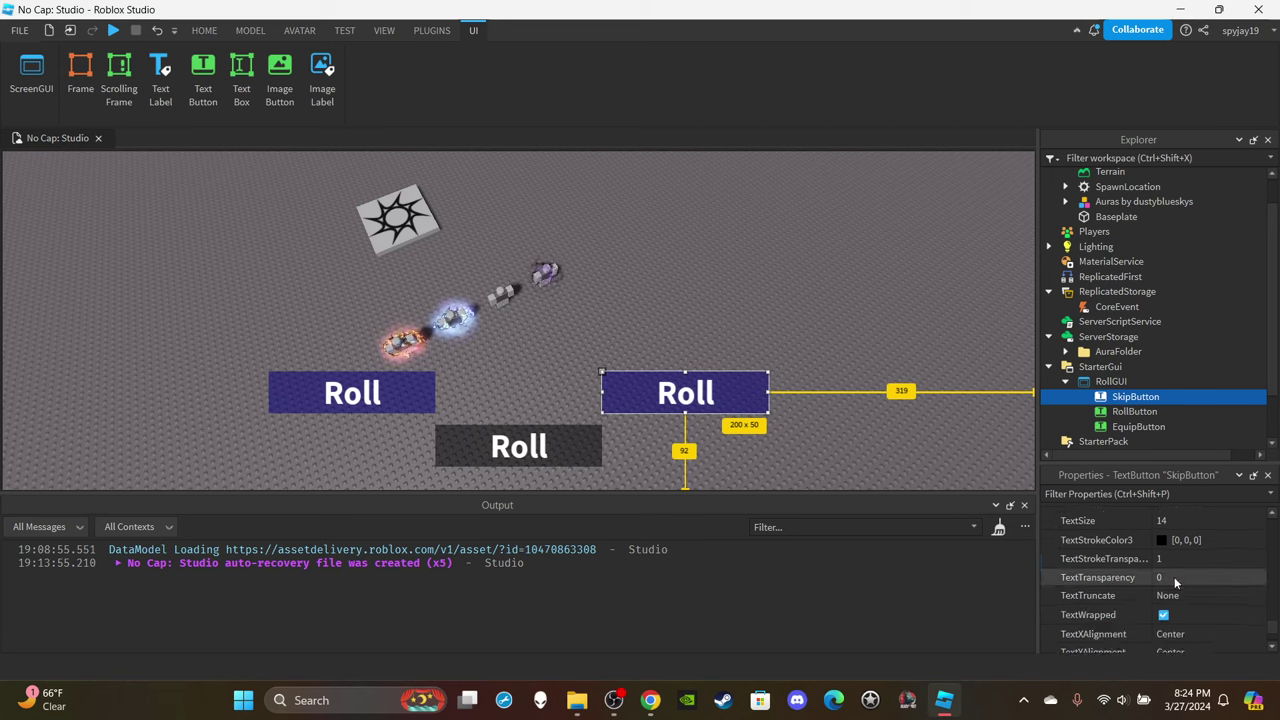
scroll(1179, 605, "up", 5)
left_click(1176, 585)
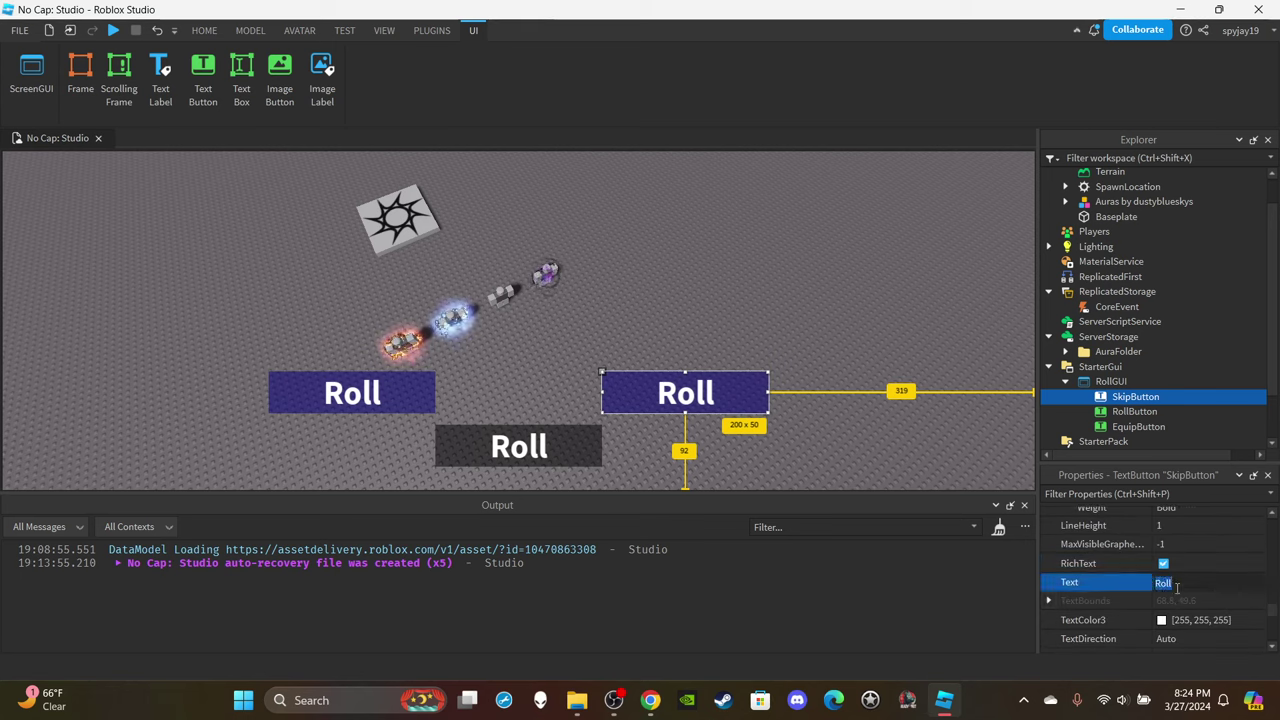
key("Return")
Set SkipButton's background color to red [255, 0, 0].
scroll(1169, 584, "up", 10)
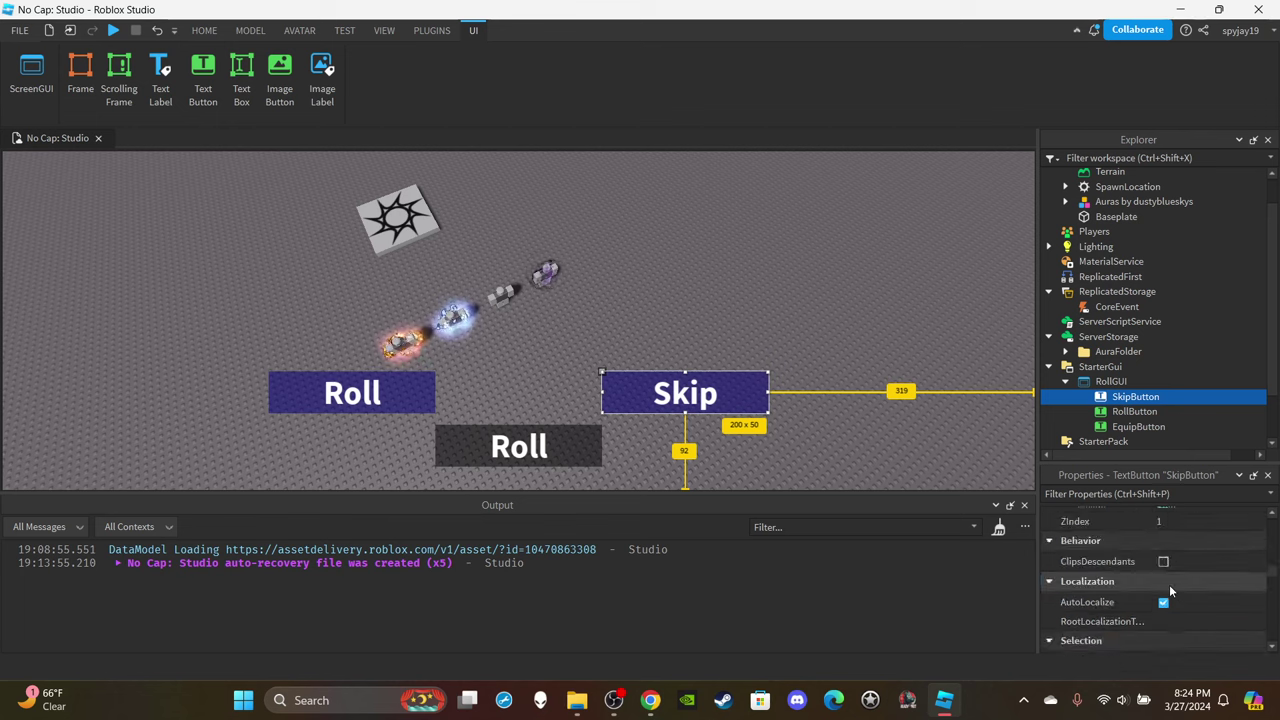
left_click(1161, 590)
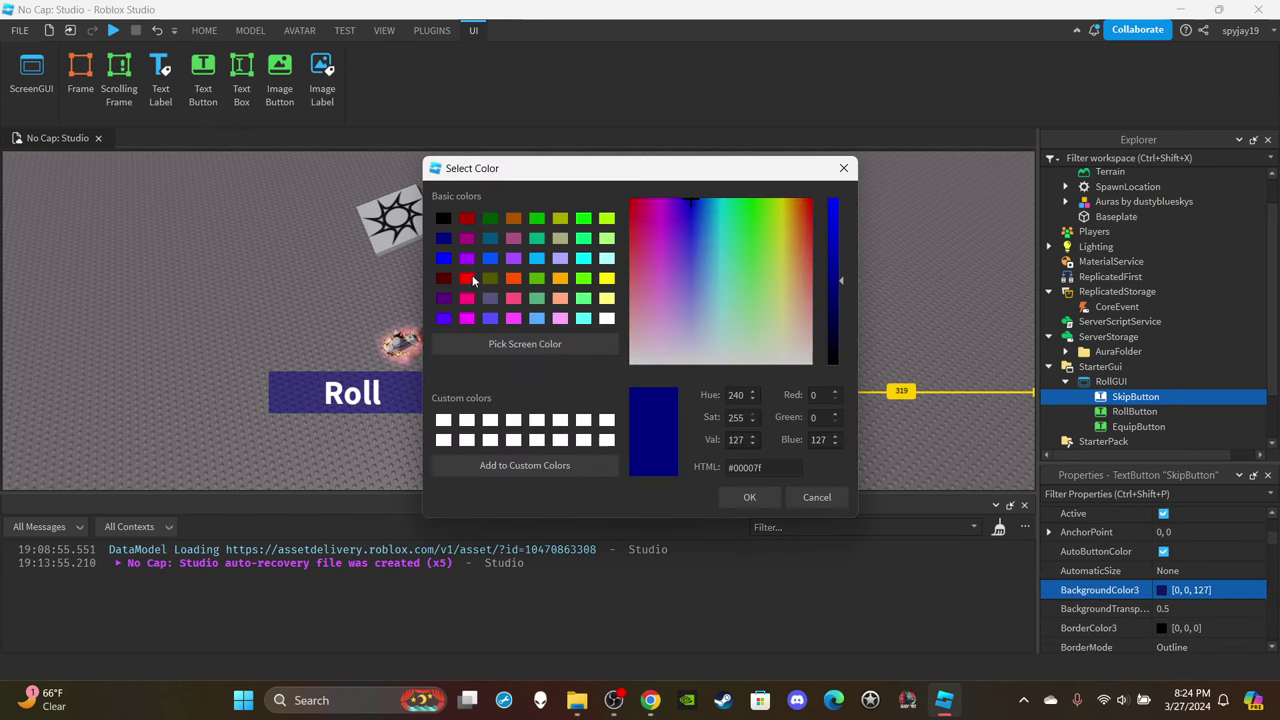
left_click(467, 279)
left_click(749, 497)
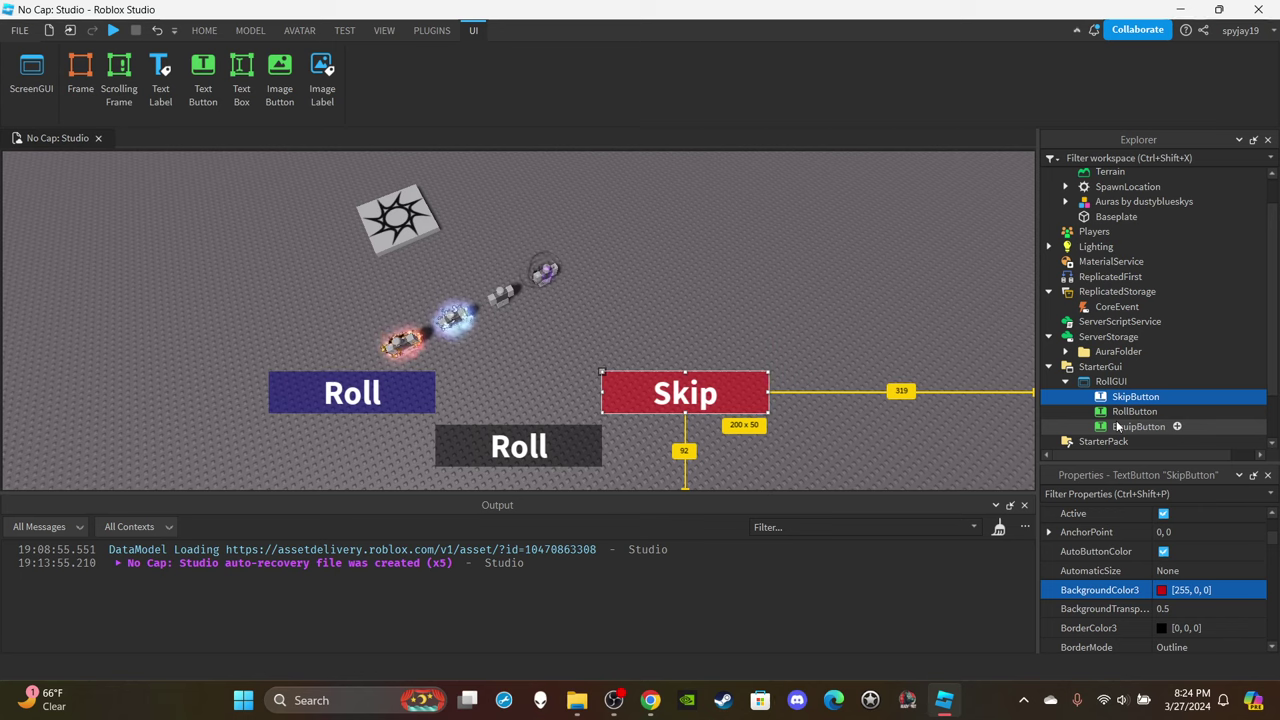
Change EquipButton's displayed text to "Equip".
left_click(1117, 426)
scroll(1183, 575, "down", 10)
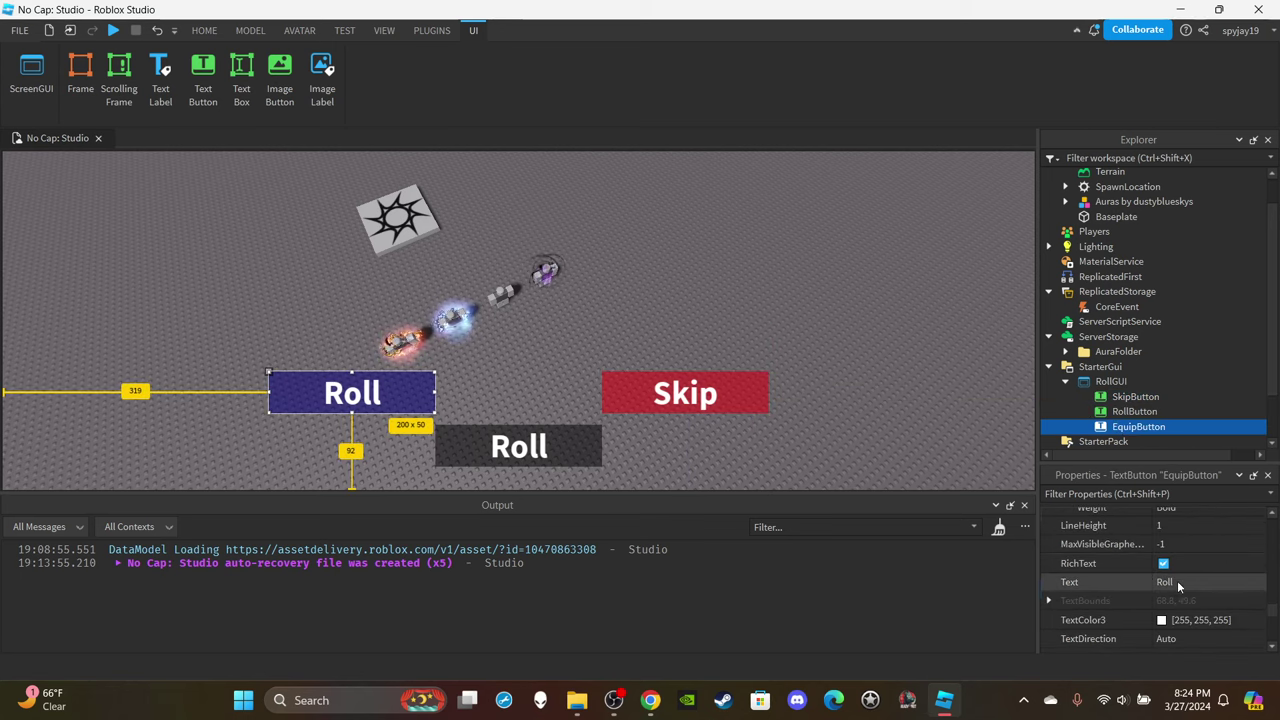
left_click(1177, 581)
type("Equi[")
key("Return")
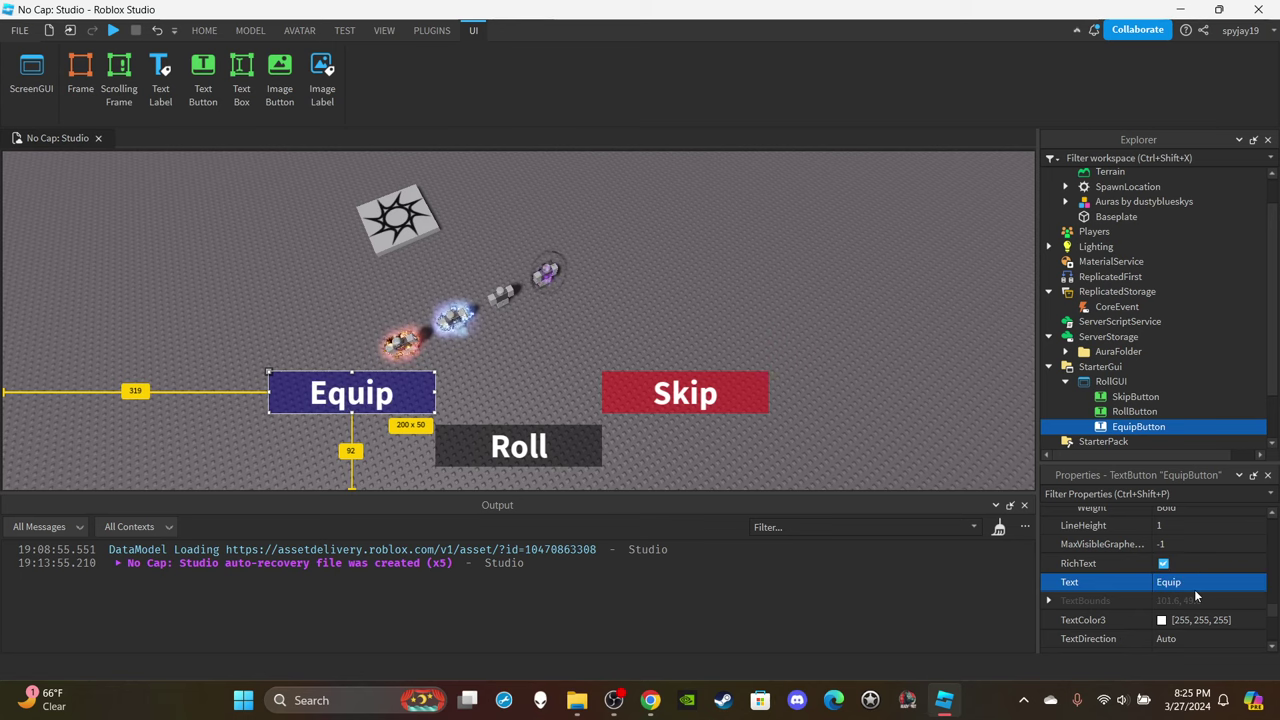
left_click(614, 700)
left_click(614, 700)
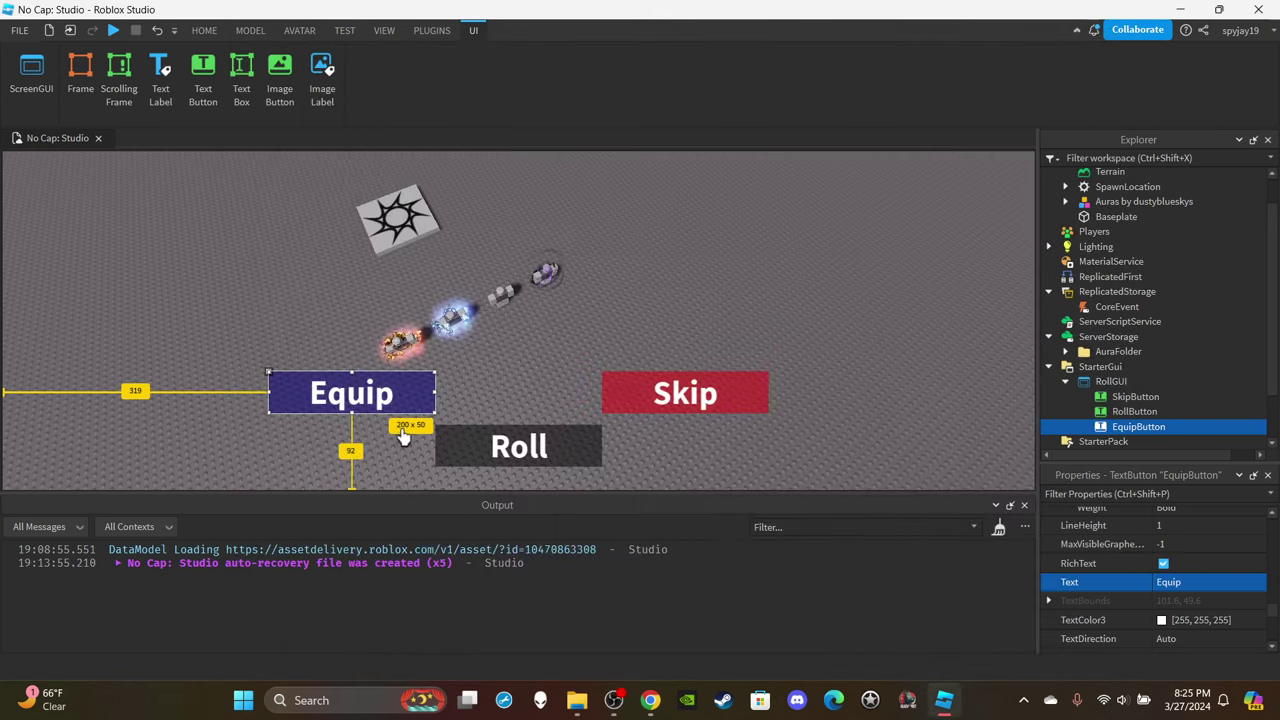
left_click(632, 380)
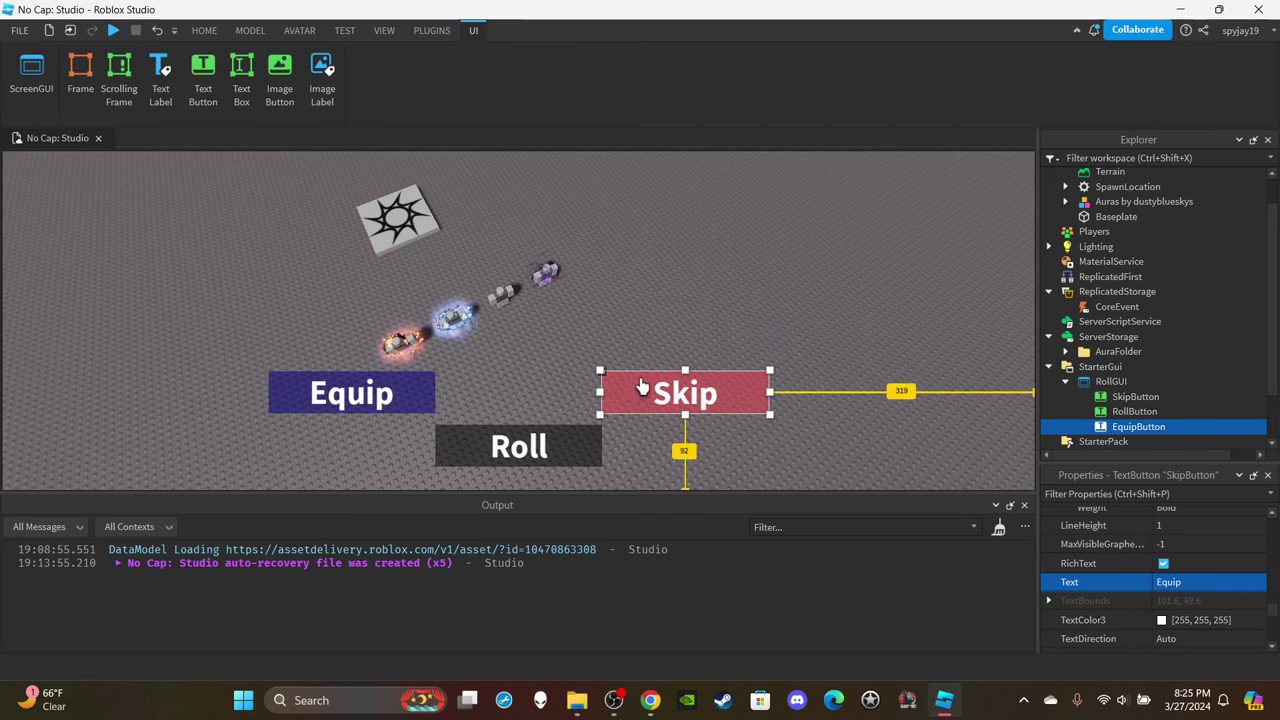
left_click(398, 391)
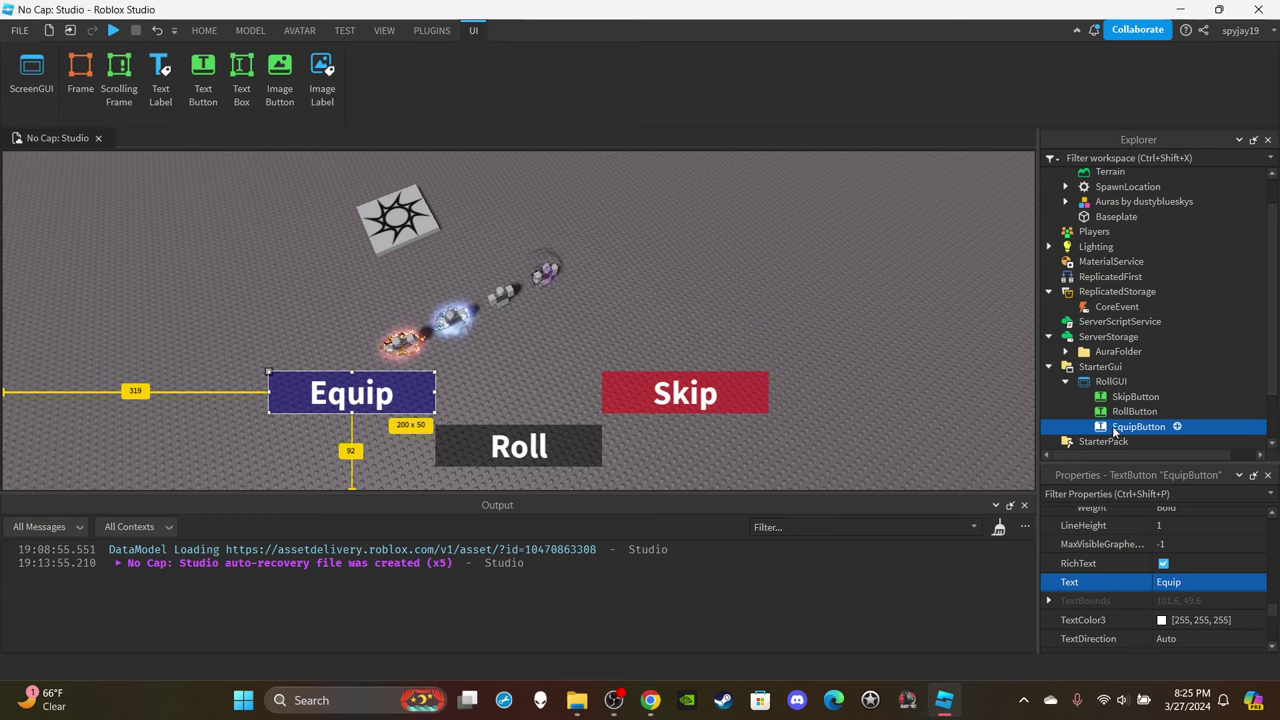
Add a TextLabel to RollGUI and rename it RollHeader.
left_click(1138, 382)
left_click(1088, 412)
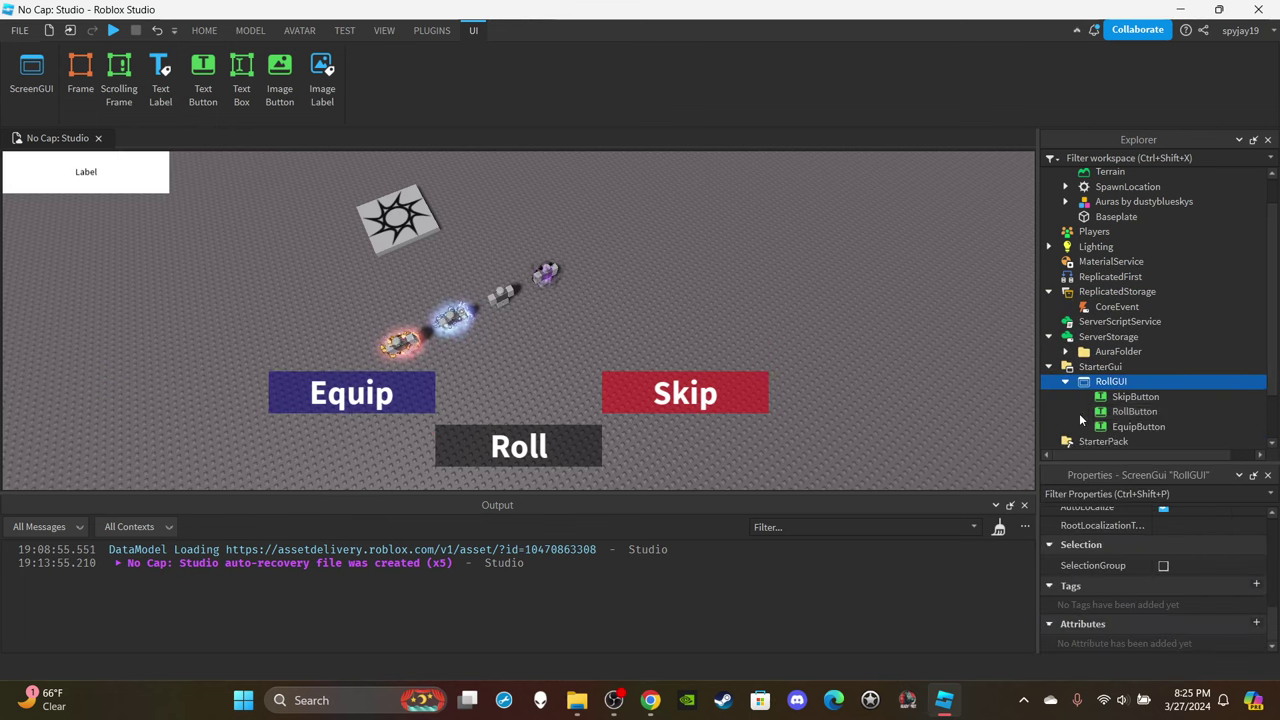
left_click(1131, 441)
scroll(1187, 560, "up", 5)
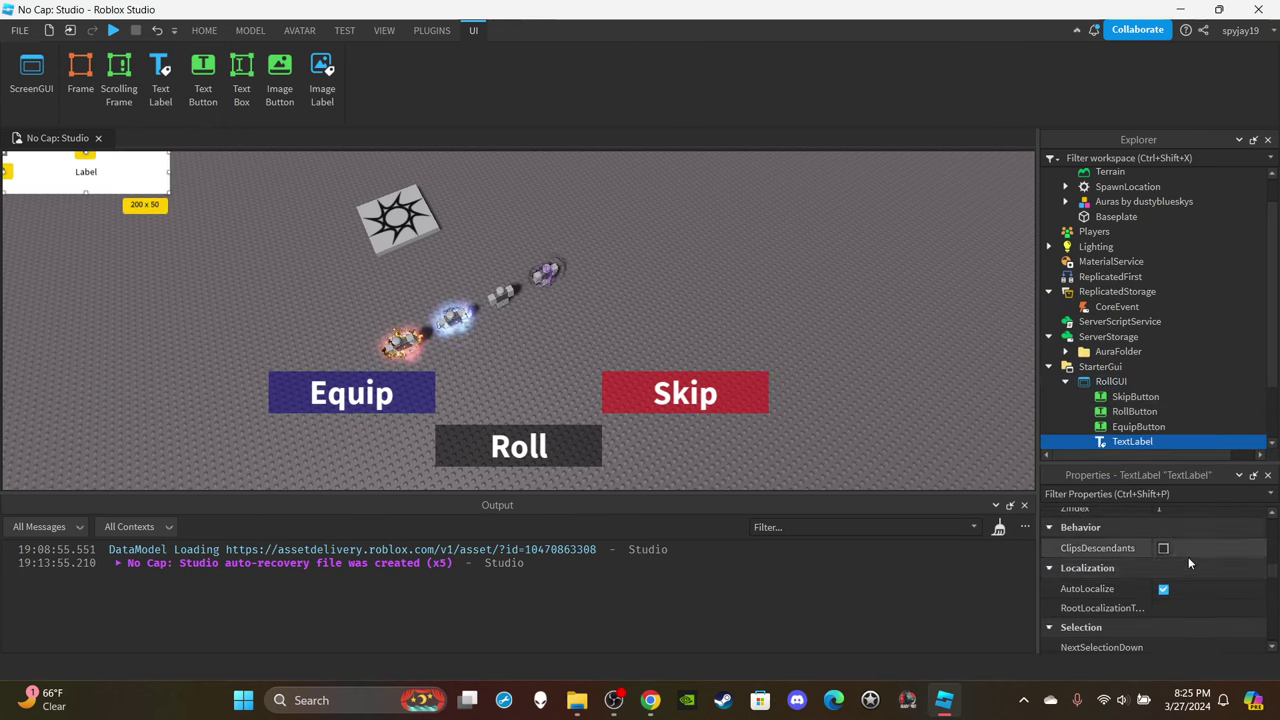
left_click(1188, 587)
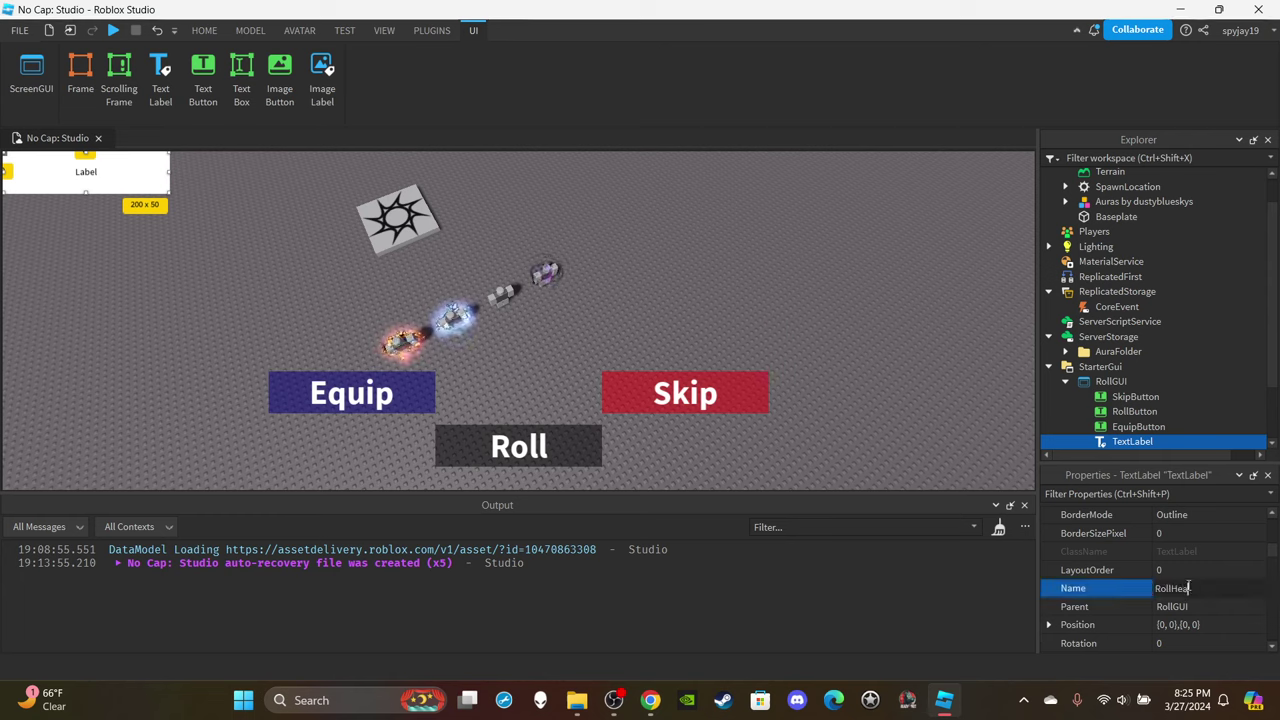
type("RollHeader")
key("Return")
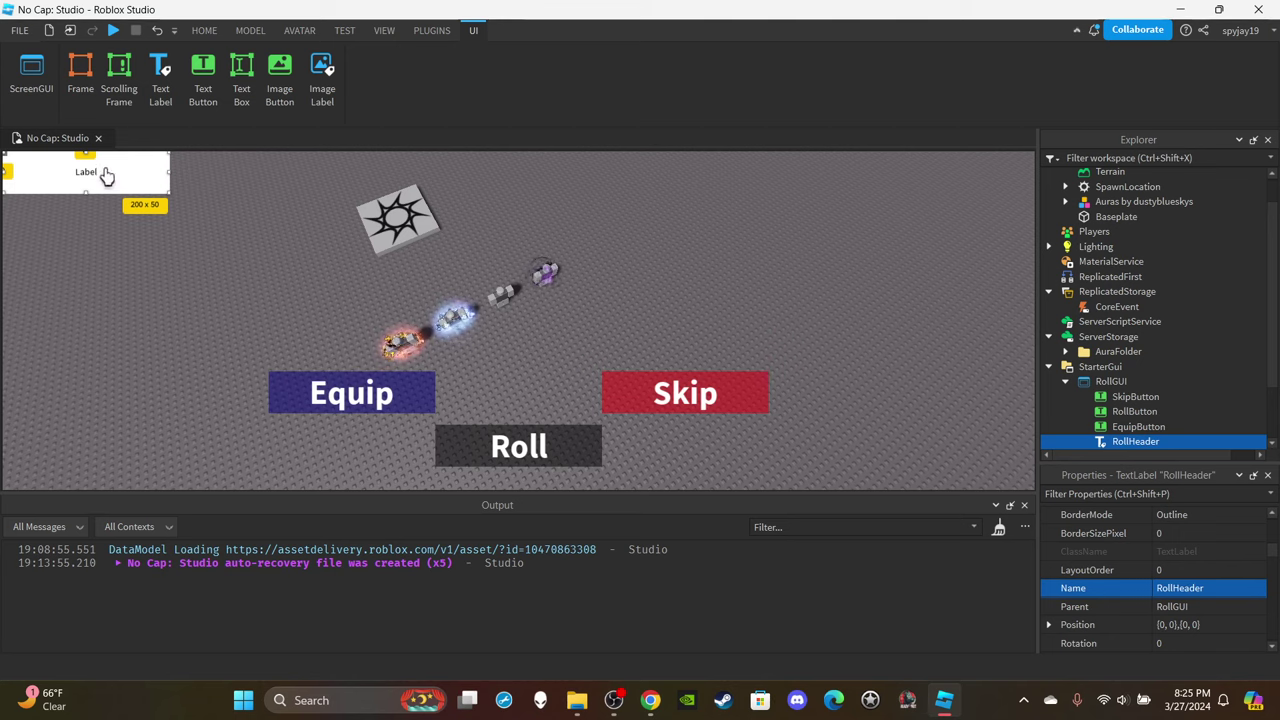
Move RollHeader to the top center of the game view, about 31 px below its upper edge, and enable TextScaled.
left_click_drag(107, 175, 536, 195)
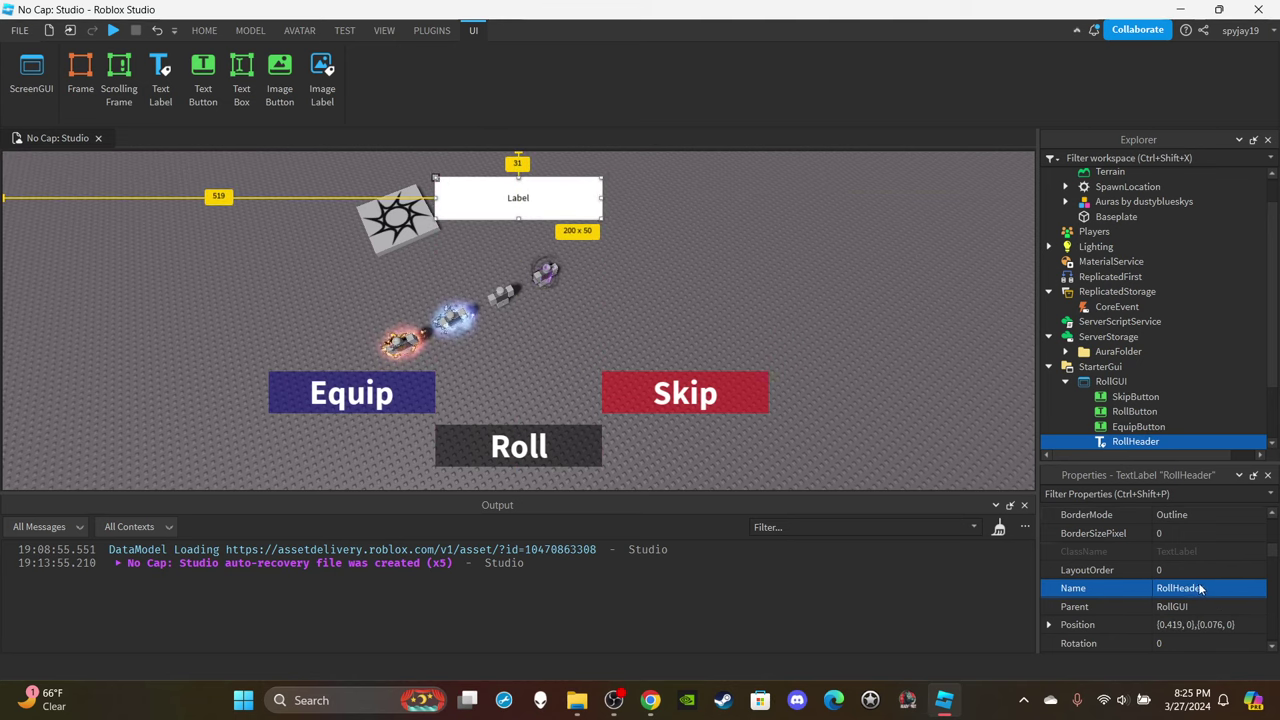
scroll(1190, 575, "down", 1)
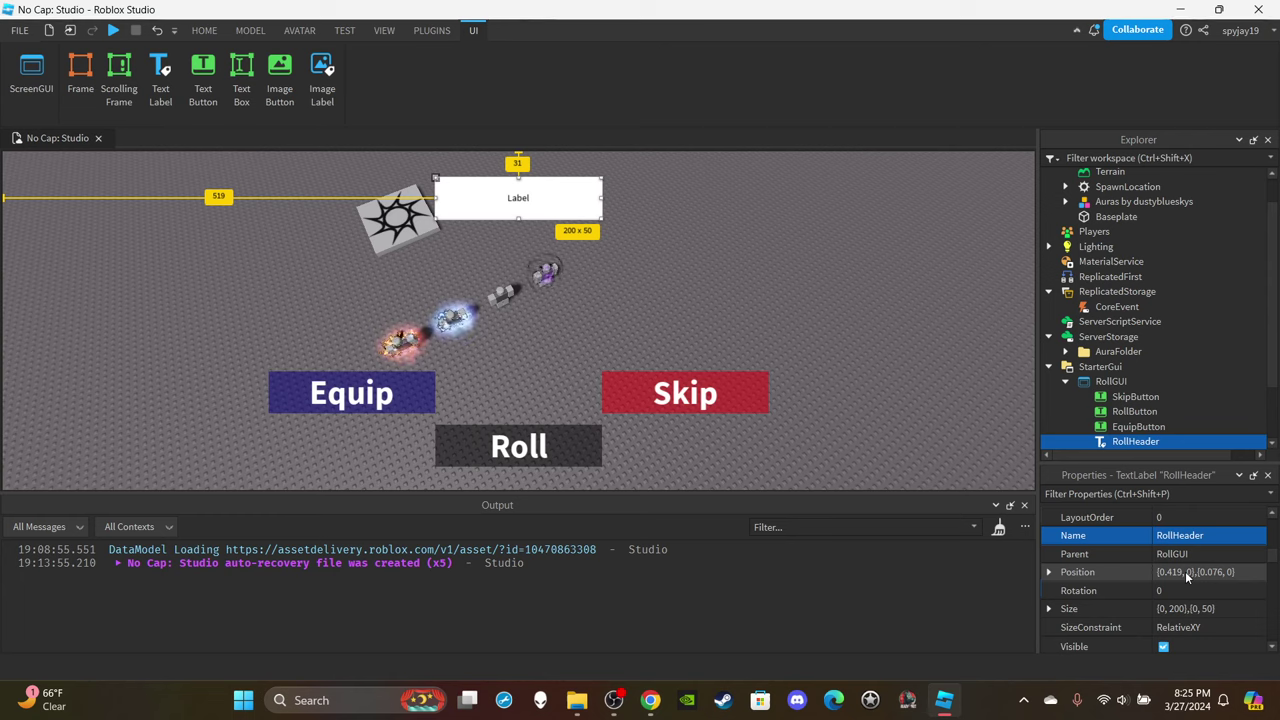
scroll(1180, 568, "down", 3)
scroll(1178, 567, "up", 2)
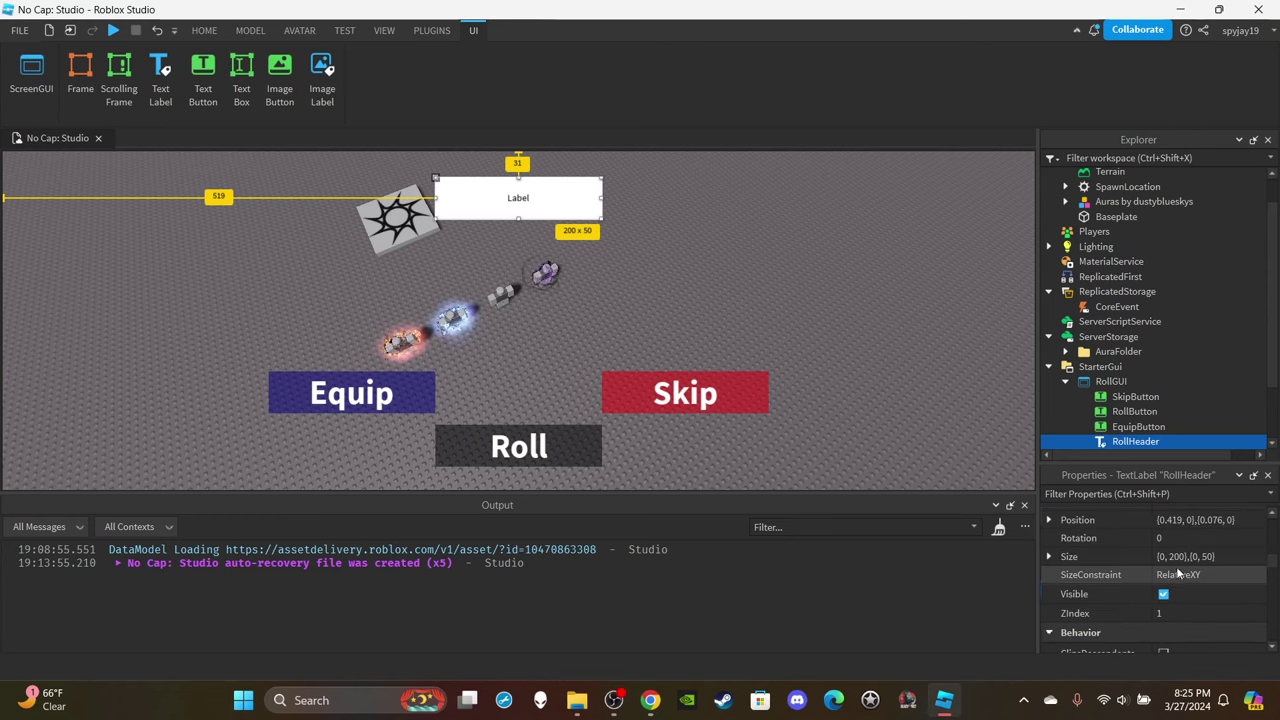
scroll(1185, 580, "down", 6)
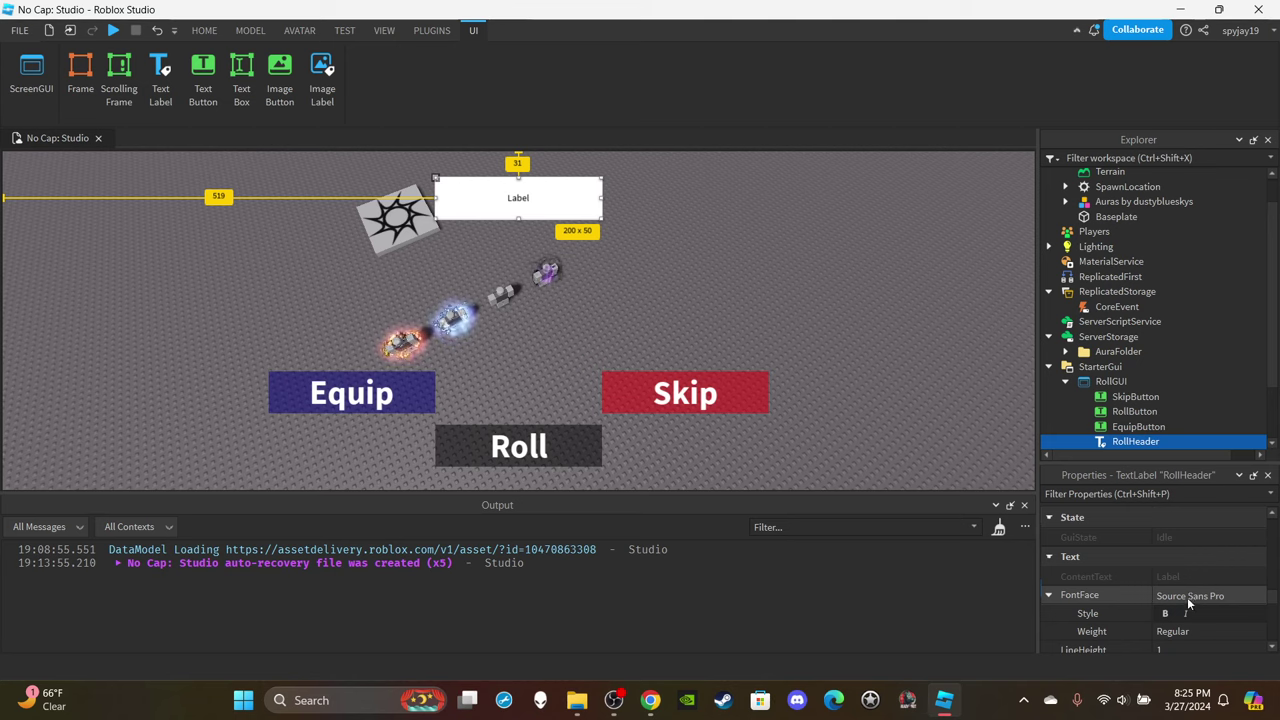
scroll(1185, 595, "down", 5)
left_click(1164, 593)
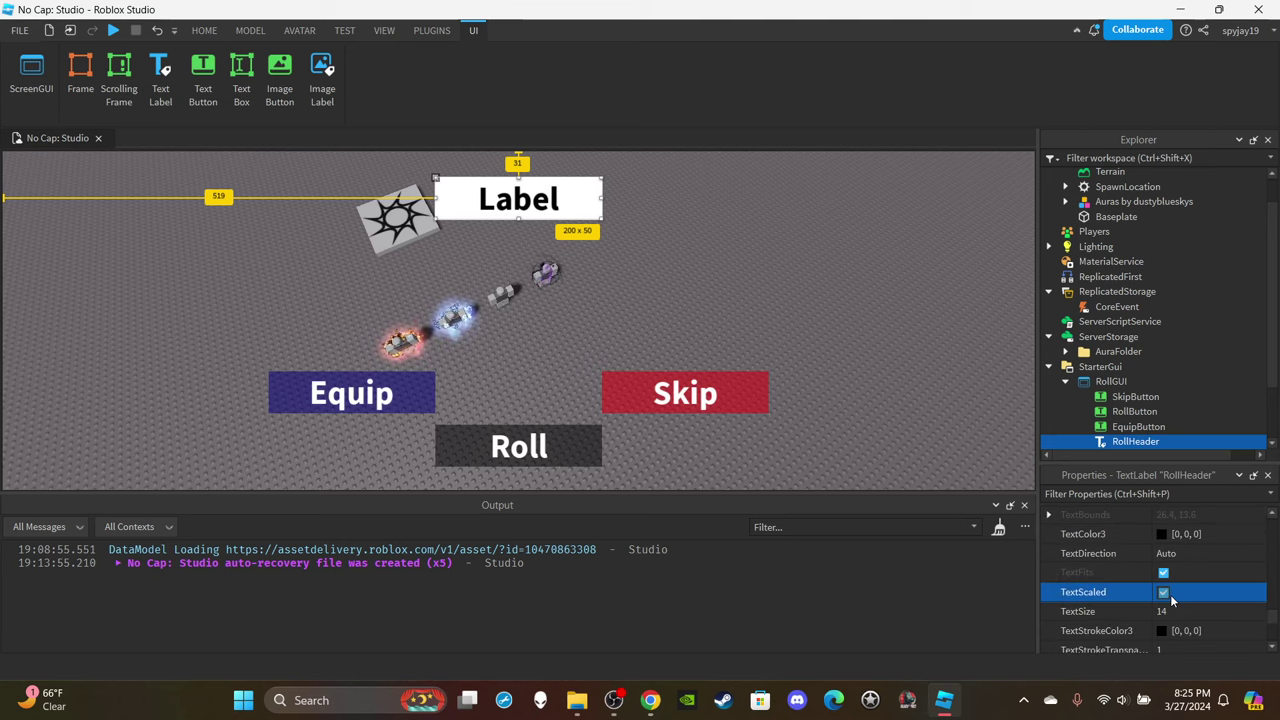
Make RollHeader's background fully transparent by setting BackgroundTransparency to 1.
scroll(1170, 590, "down", 2)
scroll(1165, 565, "up", 10)
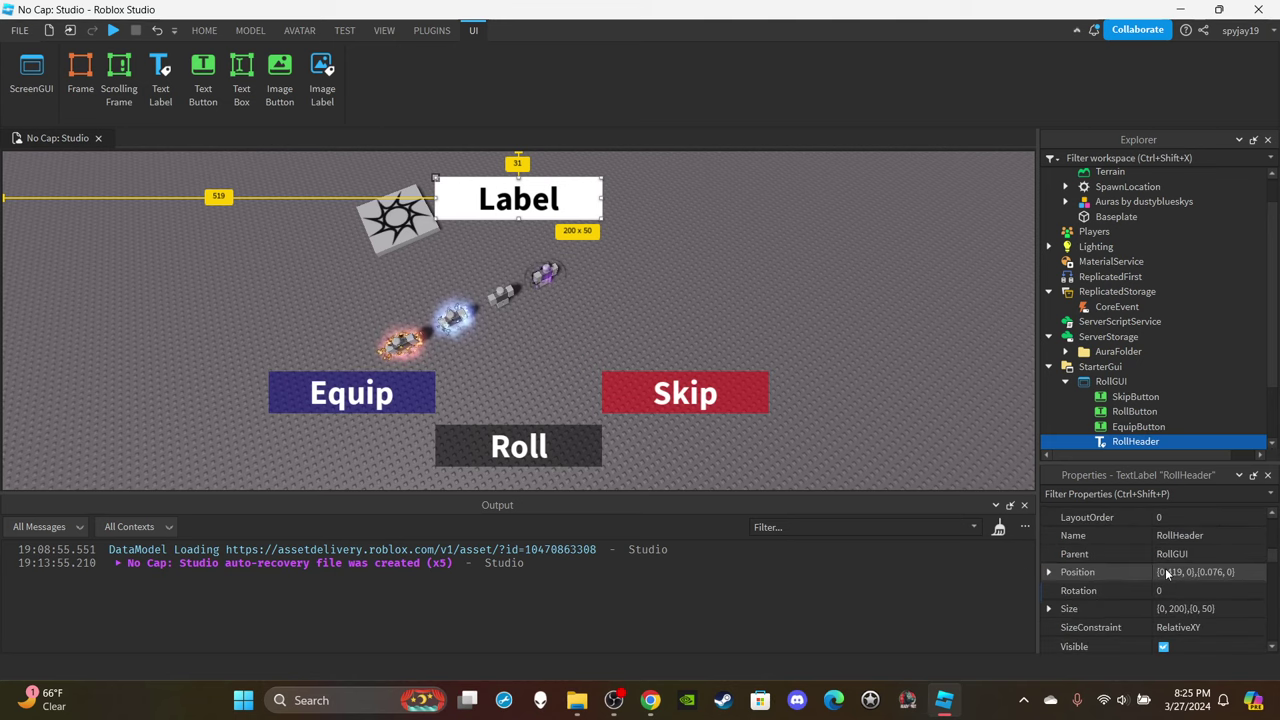
scroll(1165, 568, "up", 3)
left_click(1165, 581)
type("1")
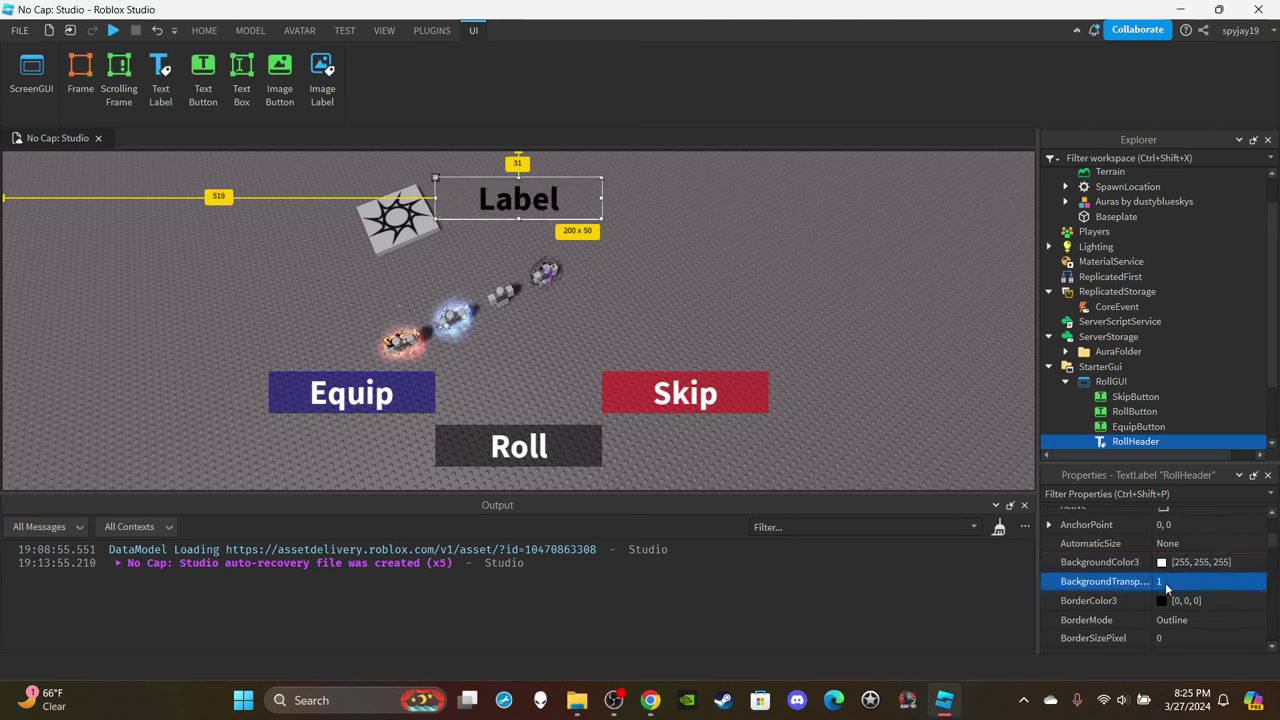
Set RollHeader's text color to white [255, 255, 255].
scroll(1160, 575, "down", 10)
left_click(1161, 586)
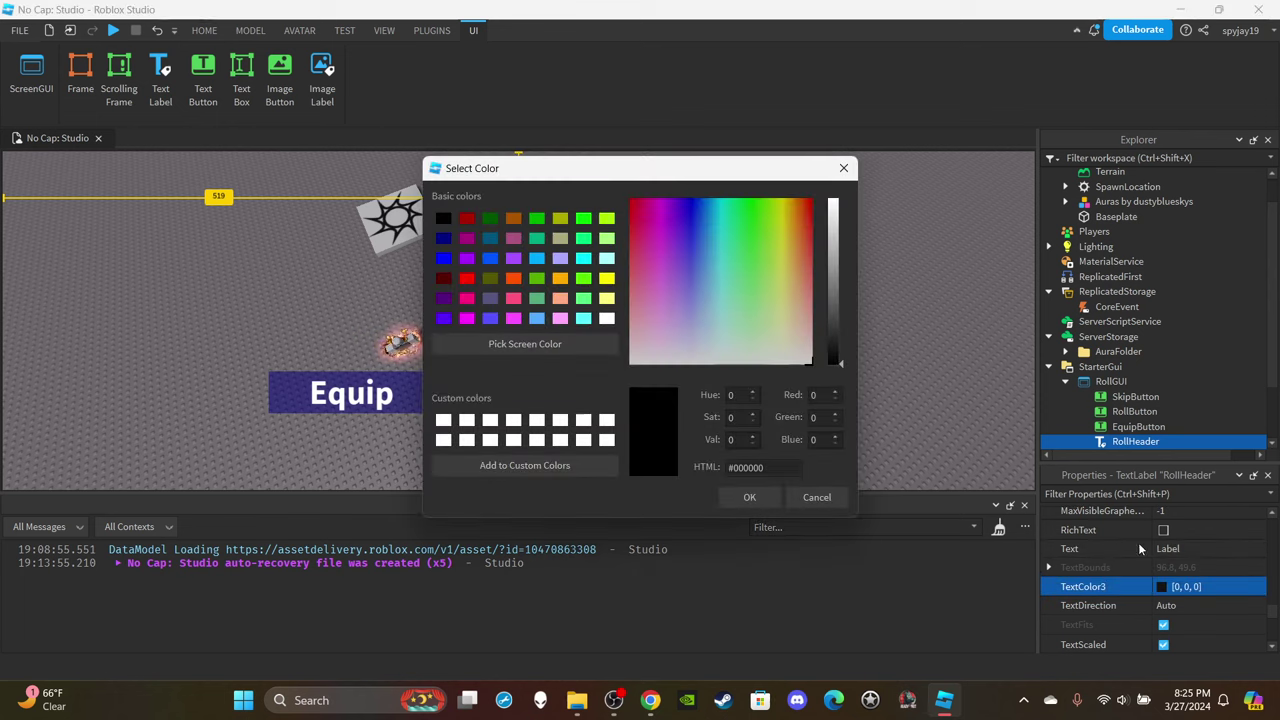
left_click(626, 338)
left_click(746, 497)
Set RollHeader's text to "You've Found..." and move the label slightly, to about 509 px from the left and 29 px from the top.
left_click(1187, 550)
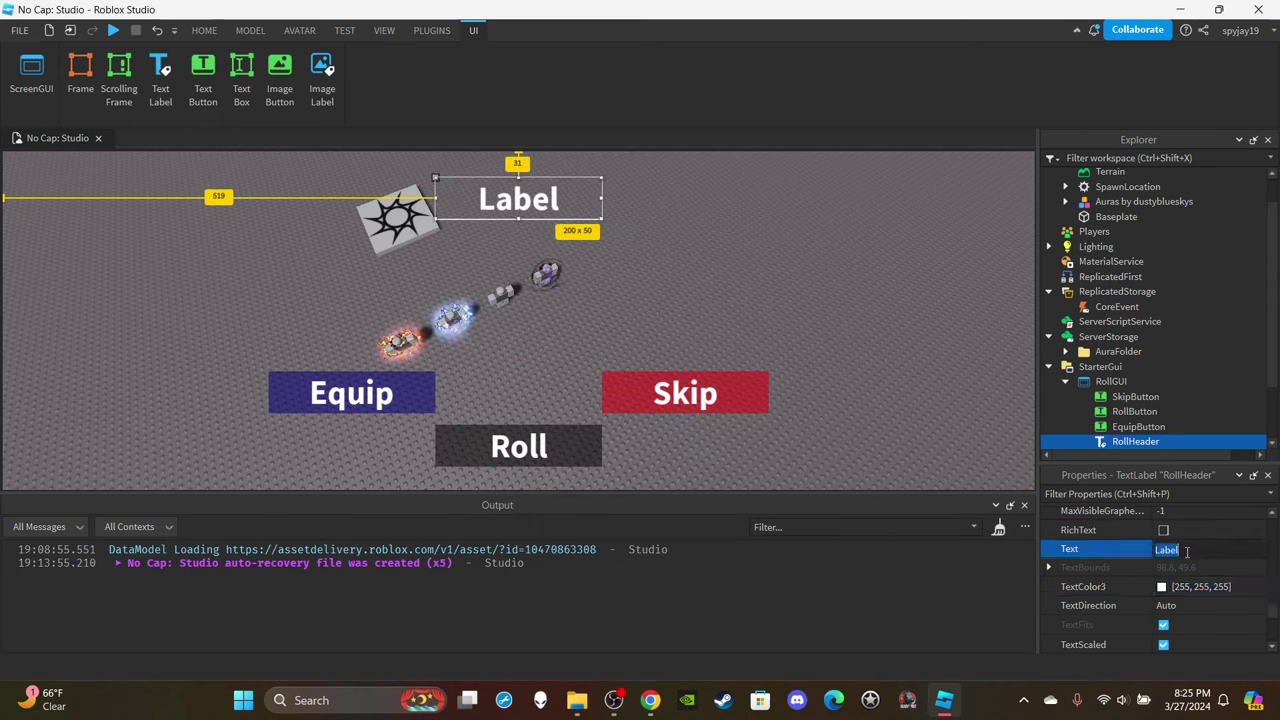
type("You've found...")
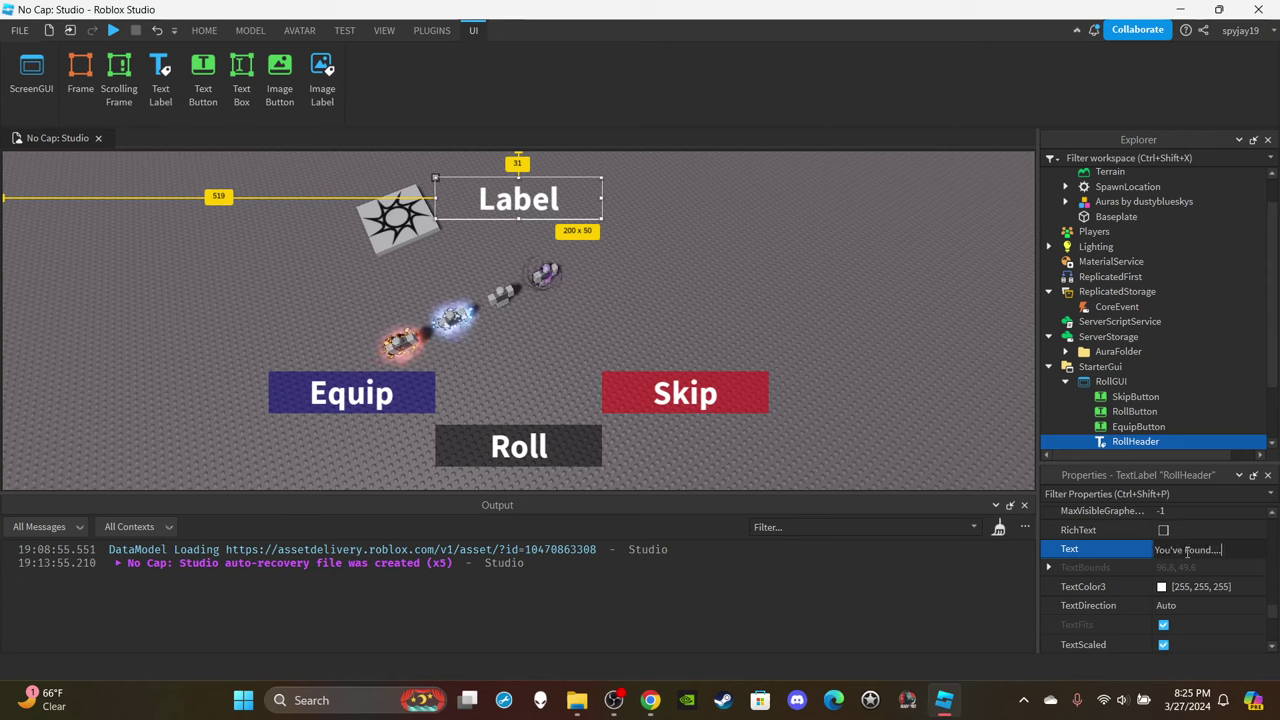
key("Return")
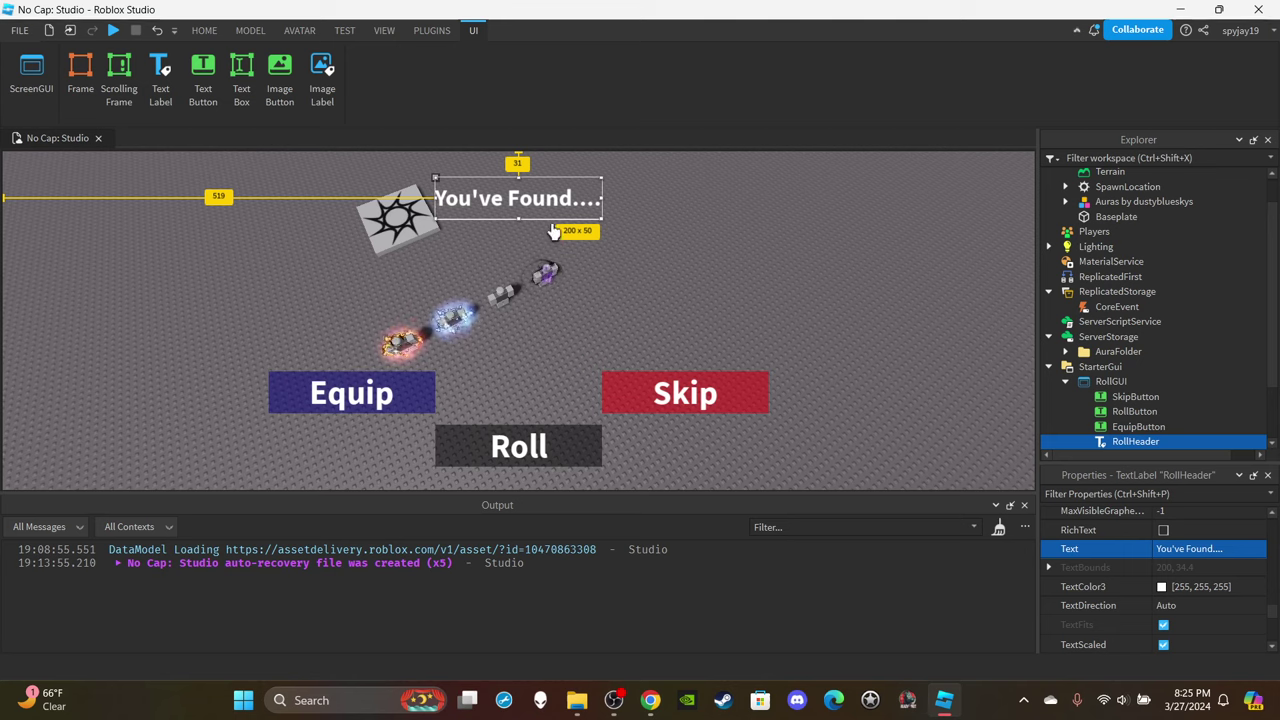
left_click(1244, 553)
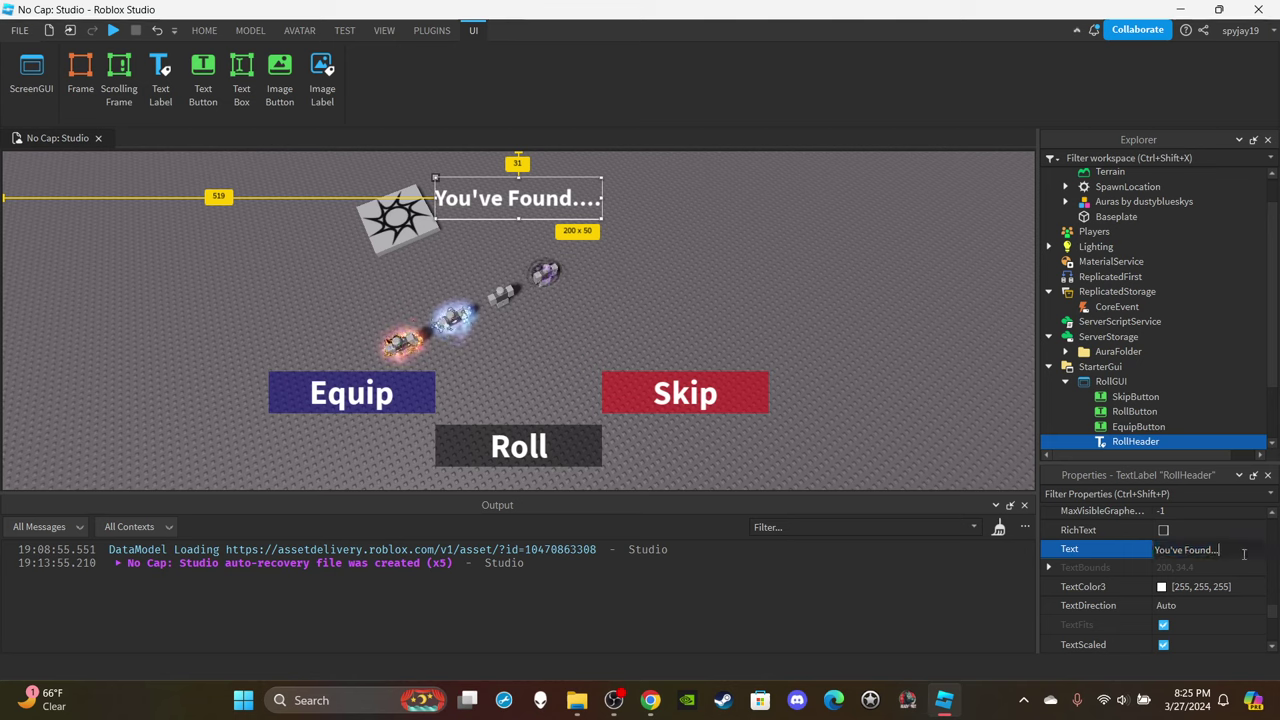
key("BackSpace")
key("Return")
left_click_drag(568, 216, 558, 214)
Duplicate RollHeader and move the copy straight down to about 178 px below the game view's upper edge, above the Roll button.
scroll(1193, 595, "up", 4)
scroll(1204, 610, "up", 10)
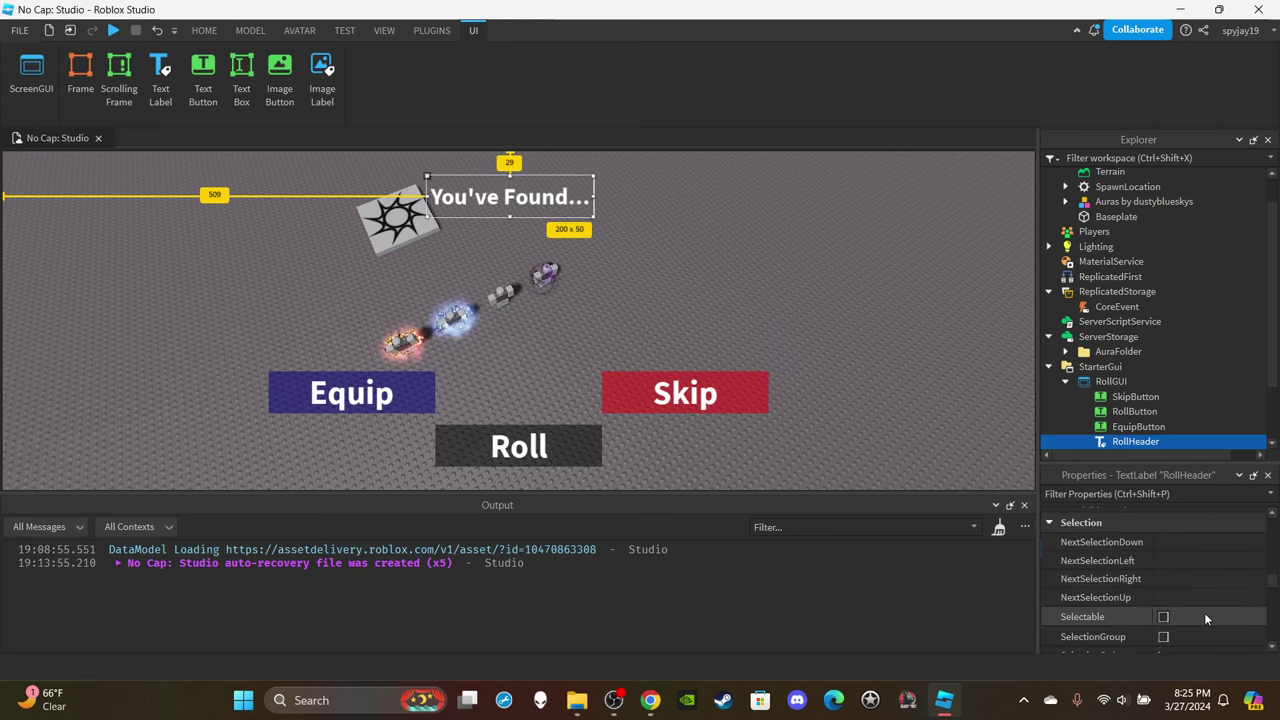
scroll(1205, 608, "up", 3)
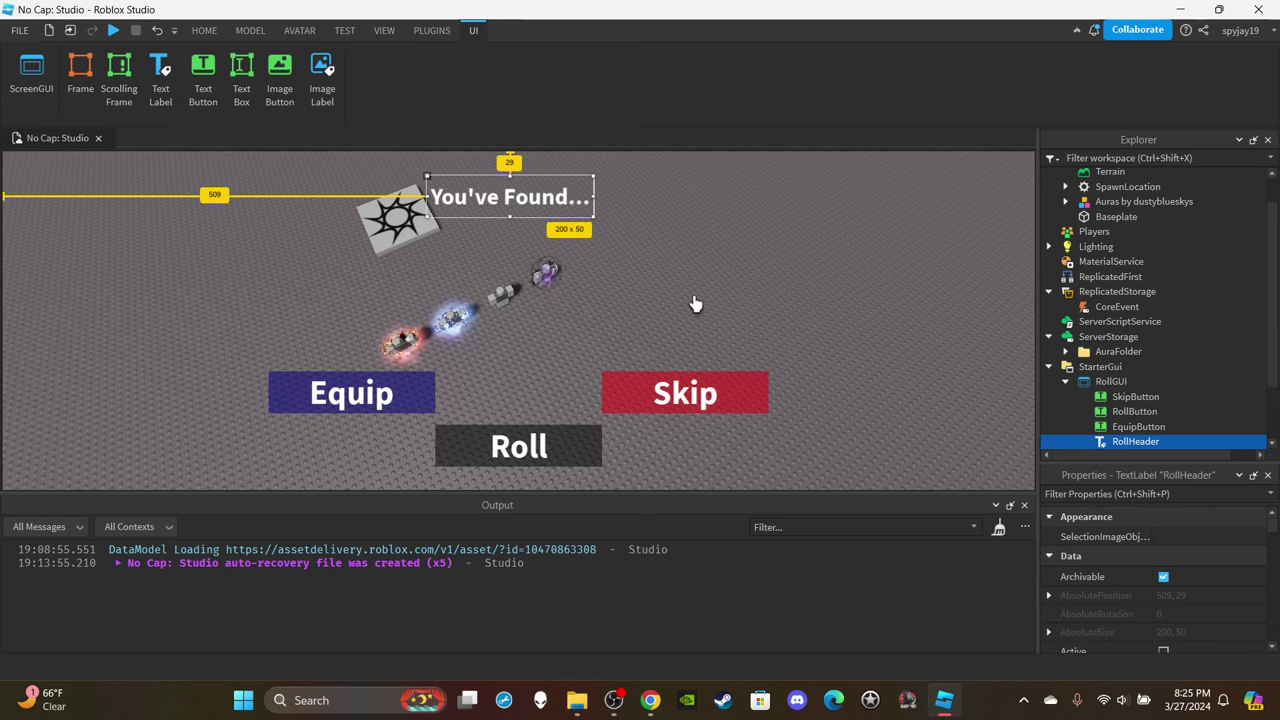
key("ctrl+d")
left_click_drag(530, 208, 527, 330)
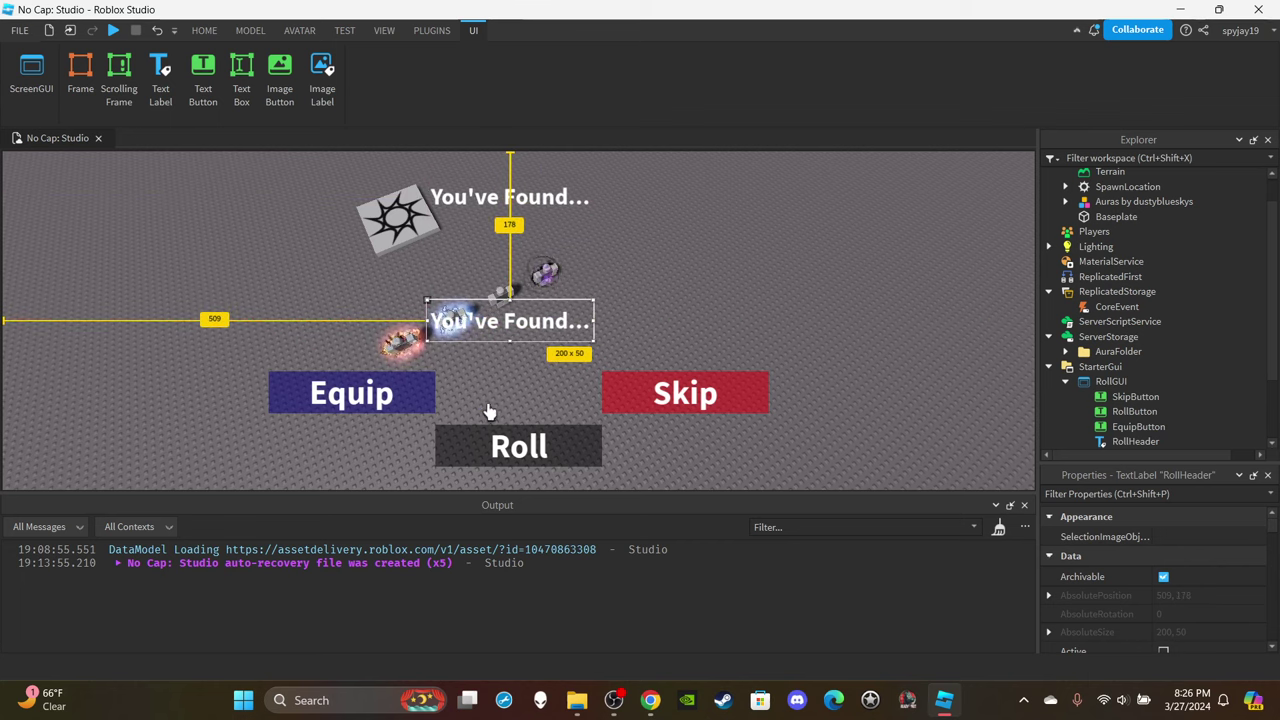
Rename the duplicated header label as RollTextLabel.
scroll(1201, 597, "down", 3)
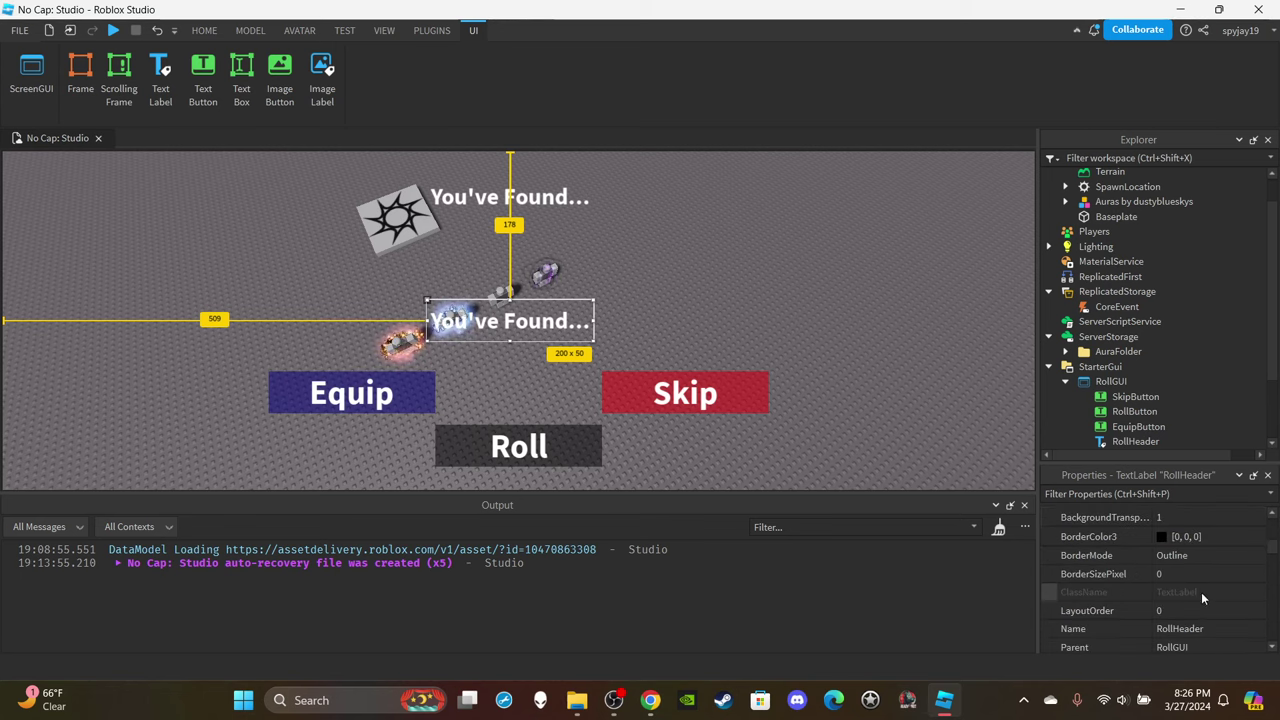
scroll(1201, 597, "down", 2)
left_click(1182, 526)
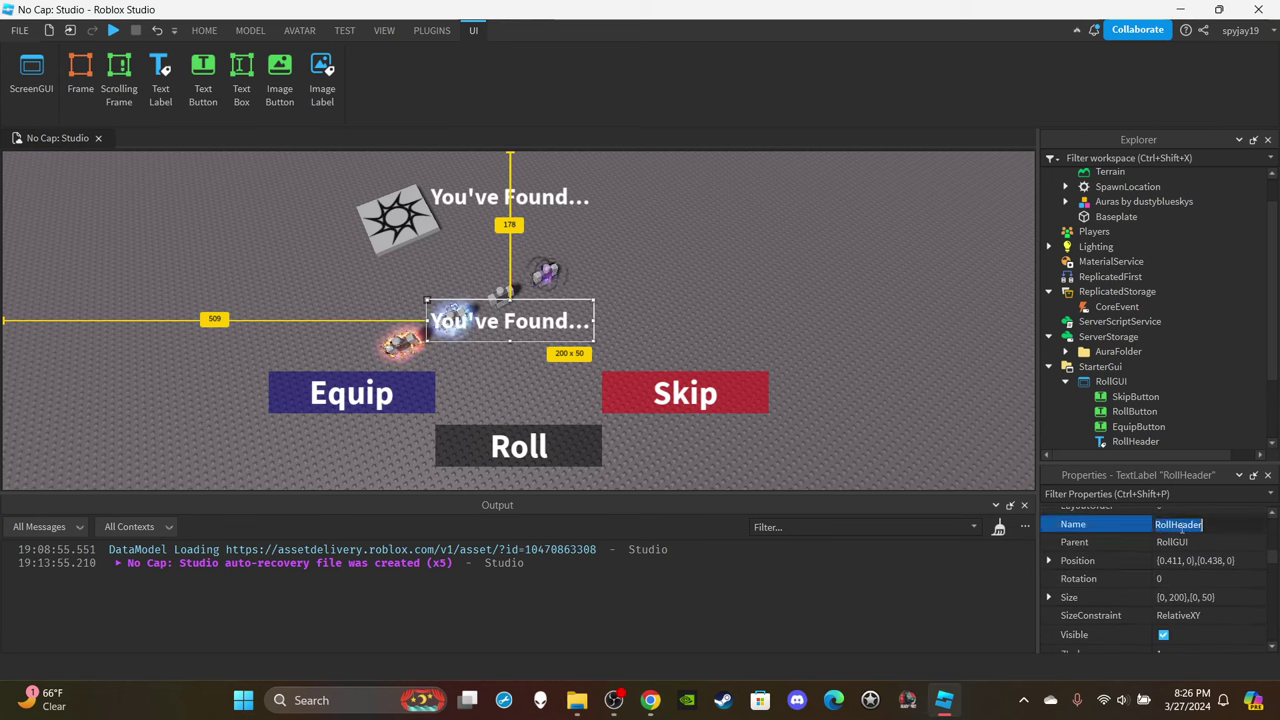
type("Roll")
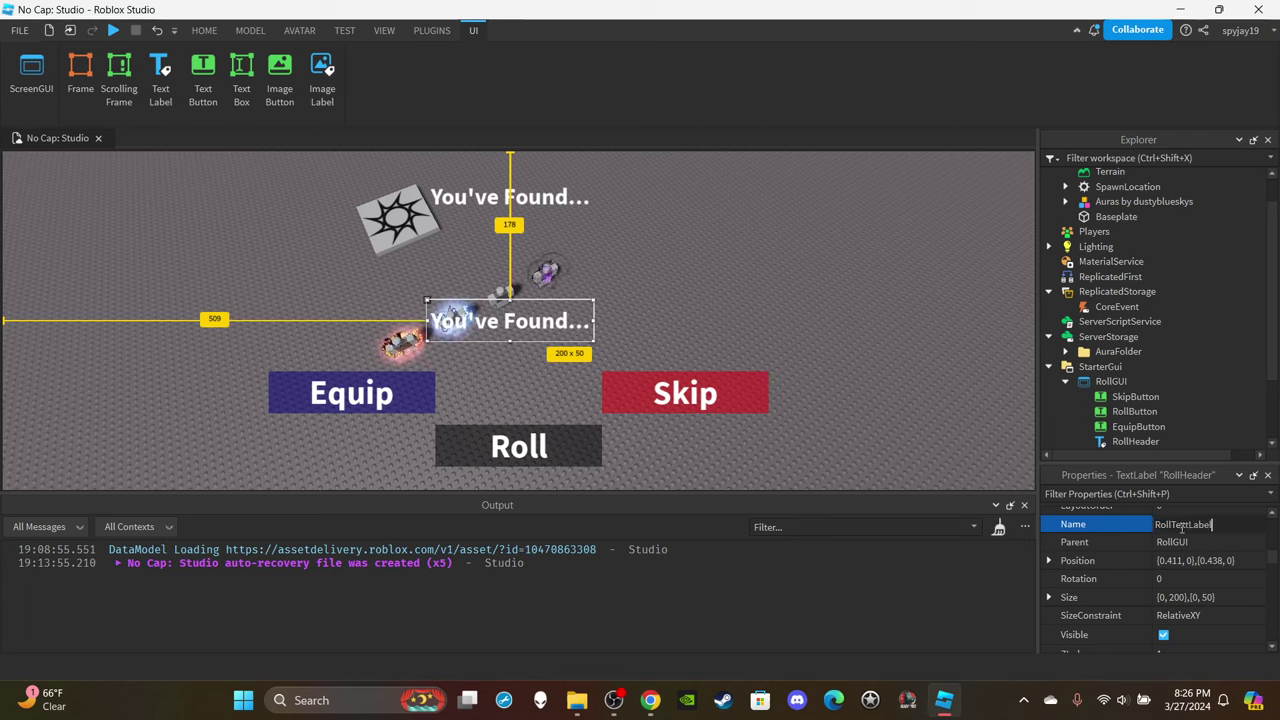
key("Return")
Clear the Text property of RollTextLabel so the label is empty.
scroll(1190, 618, "down", 5)
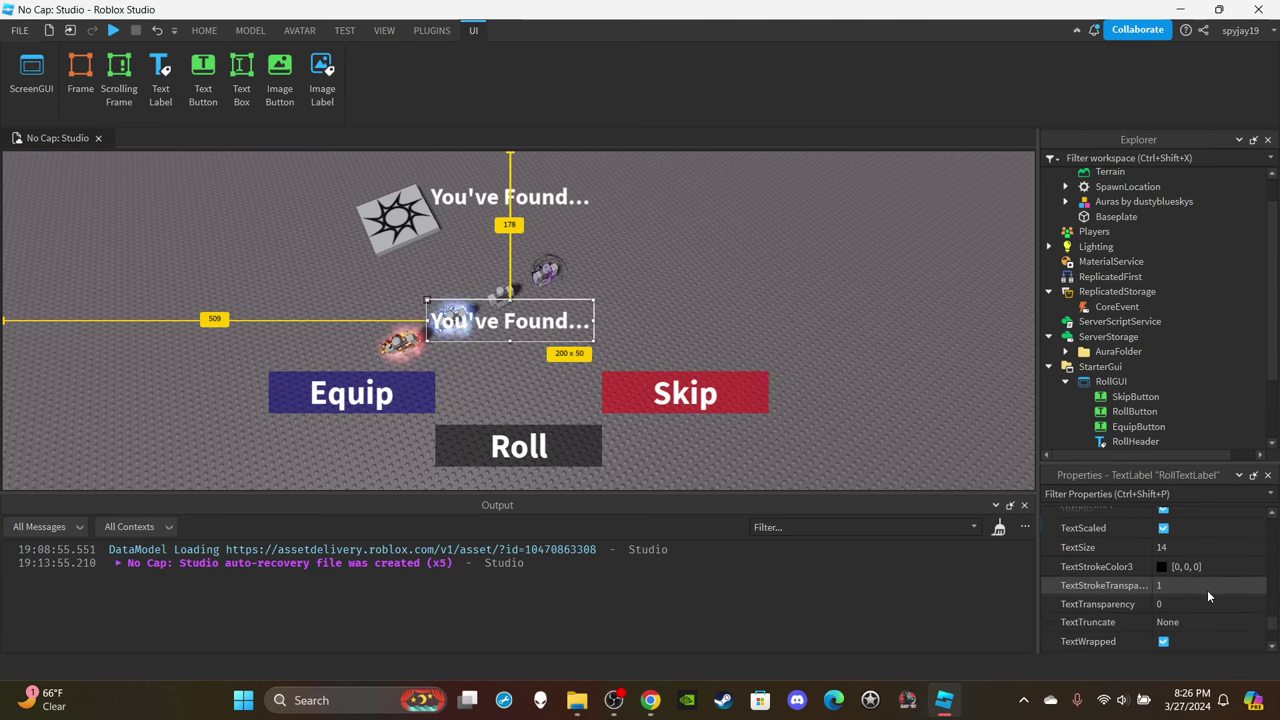
scroll(1180, 570, "up", 2)
scroll(1170, 563, "up", 4)
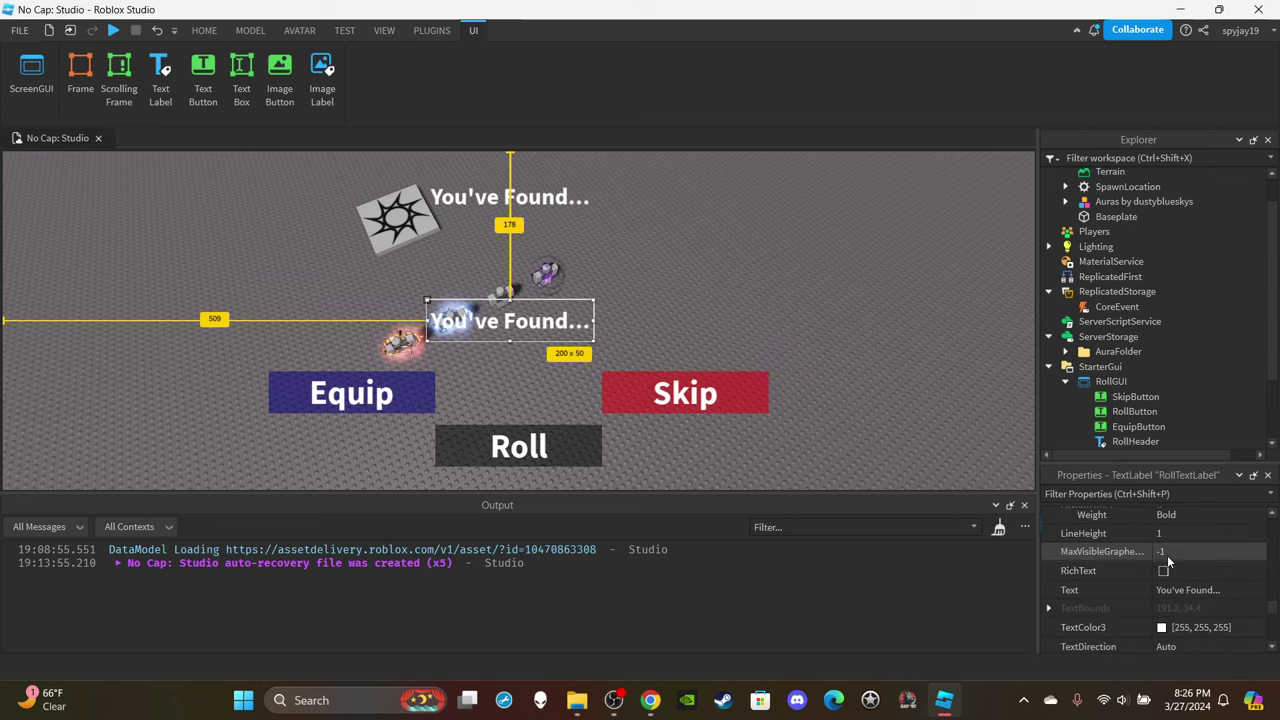
left_click(1184, 590)
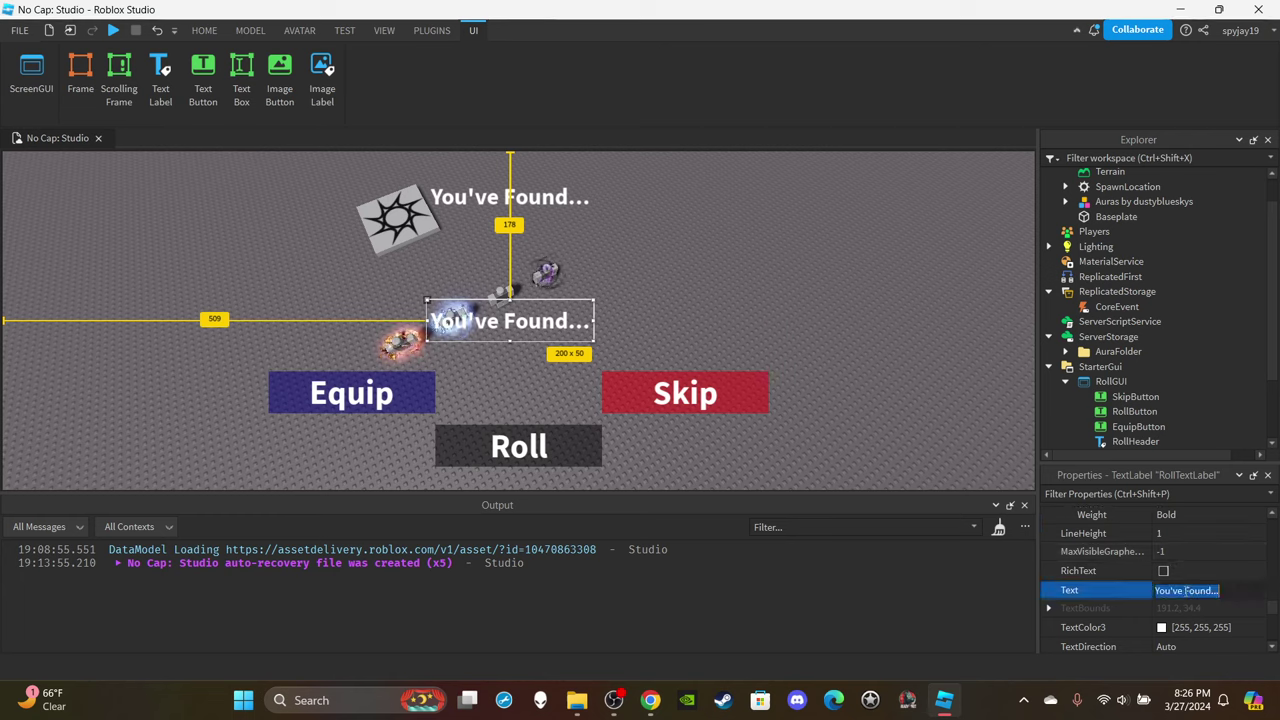
key("BackSpace")
key("Return")
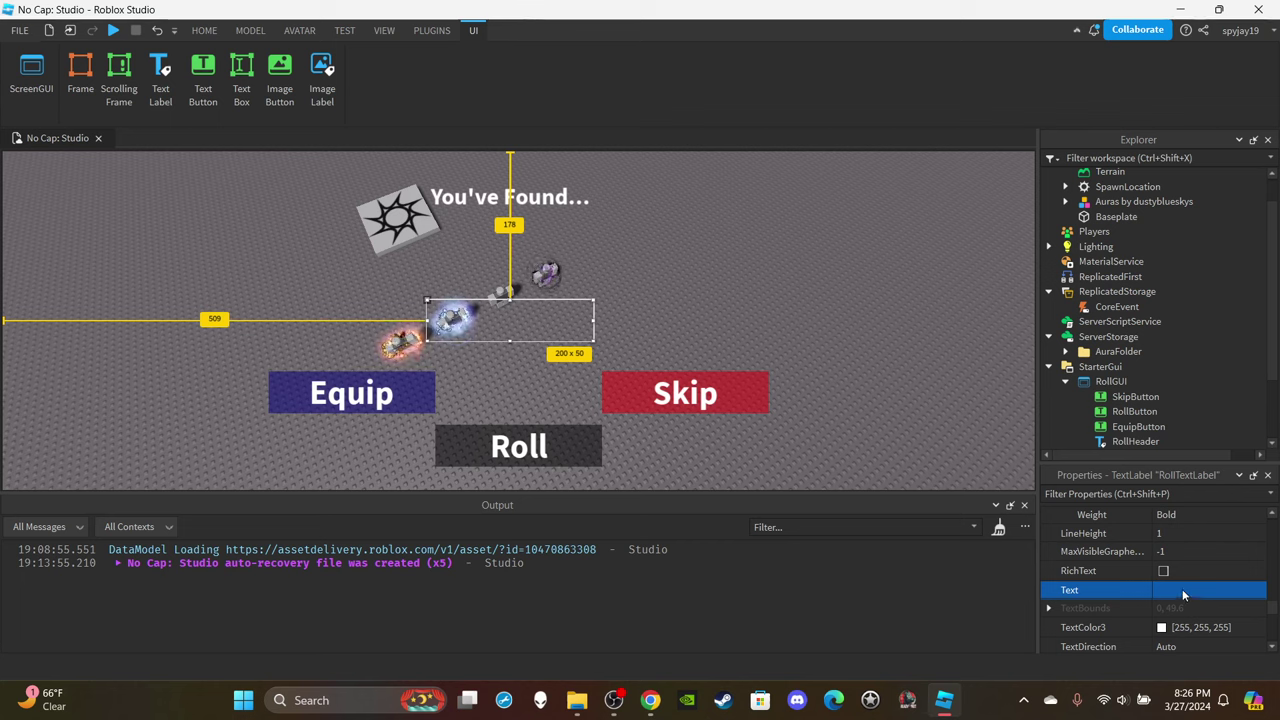
Hide RollHeader, RollTextLabel, EquipButton and SkipButton together by turning off their Visible property, leaving RollButton shown.
scroll(1184, 590, "up", 3)
scroll(1118, 360, "down", 3)
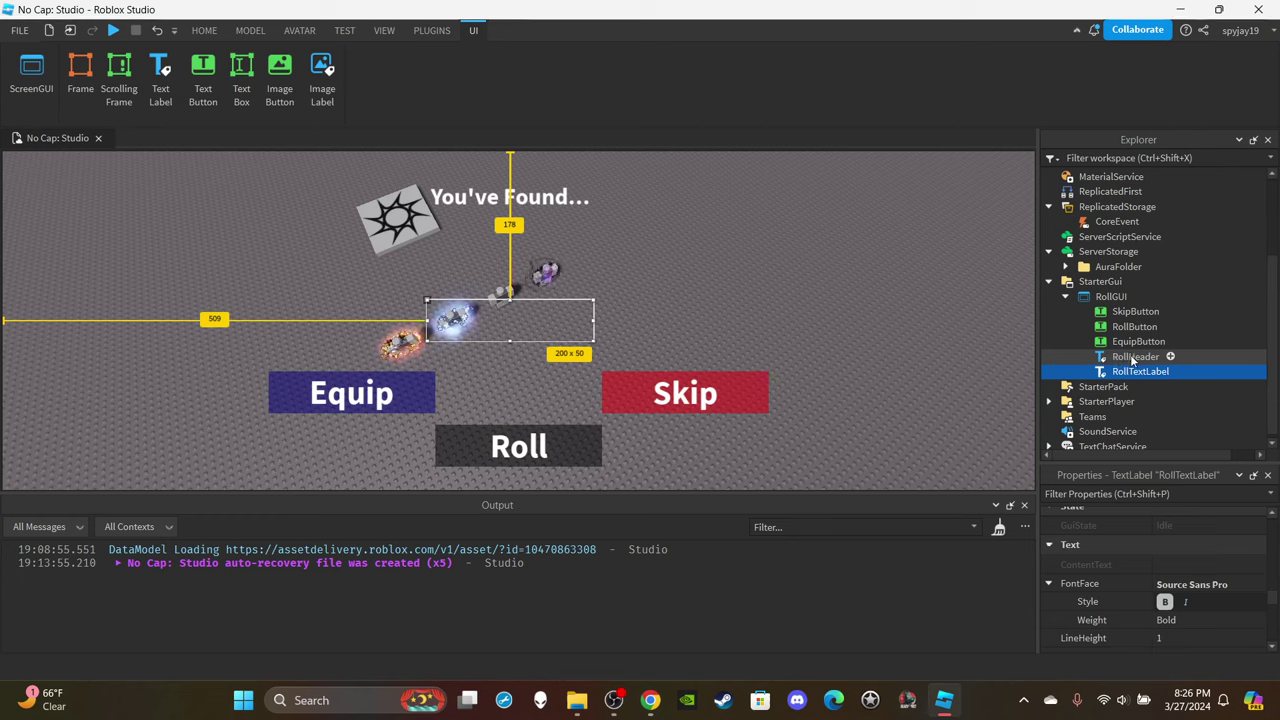
left_click(1135, 356)
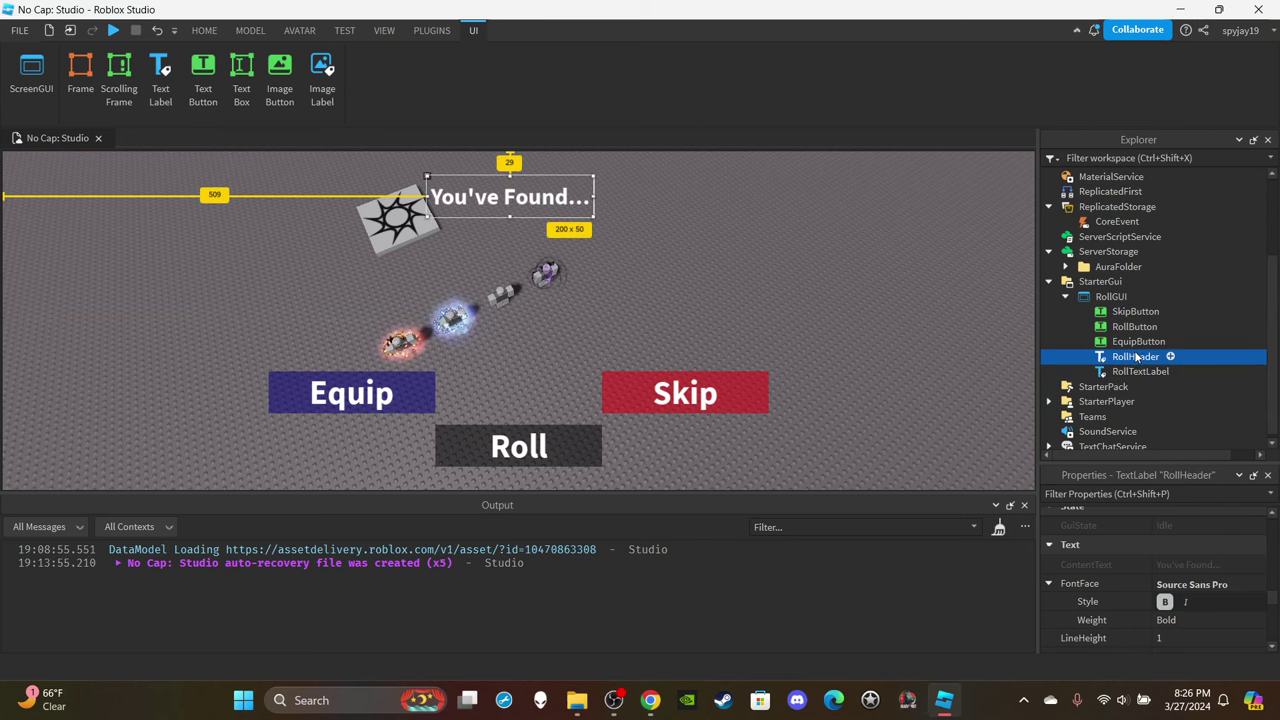
left_click(1138, 371, "ctrl")
left_click(1132, 341, "ctrl")
left_click(1135, 311, "ctrl")
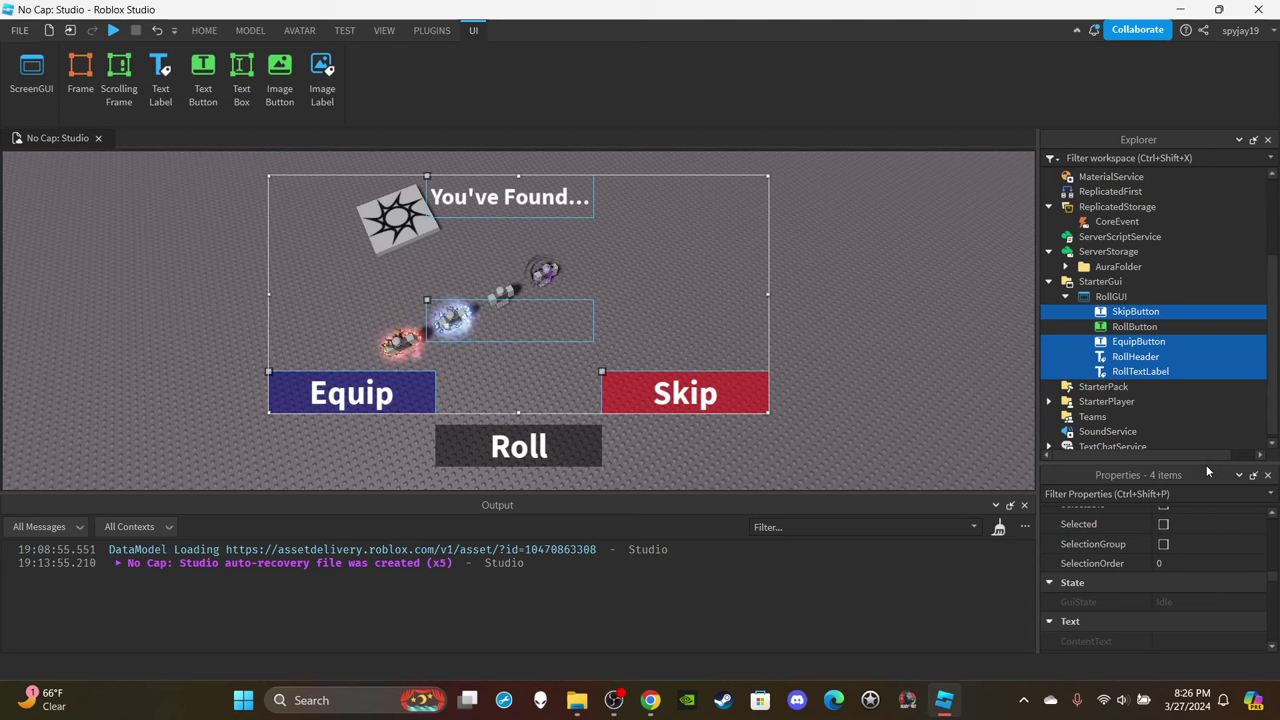
scroll(1212, 559, "down", 5)
left_click(1178, 540)
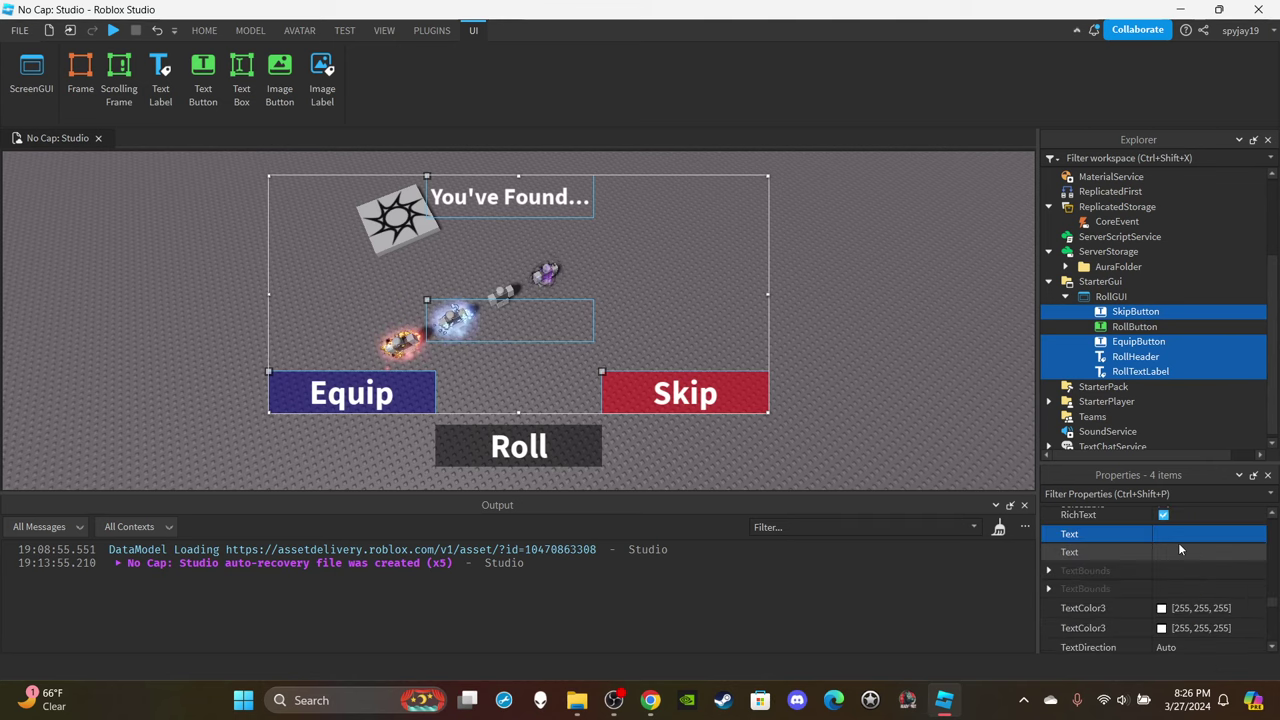
scroll(1170, 545, "down", 5)
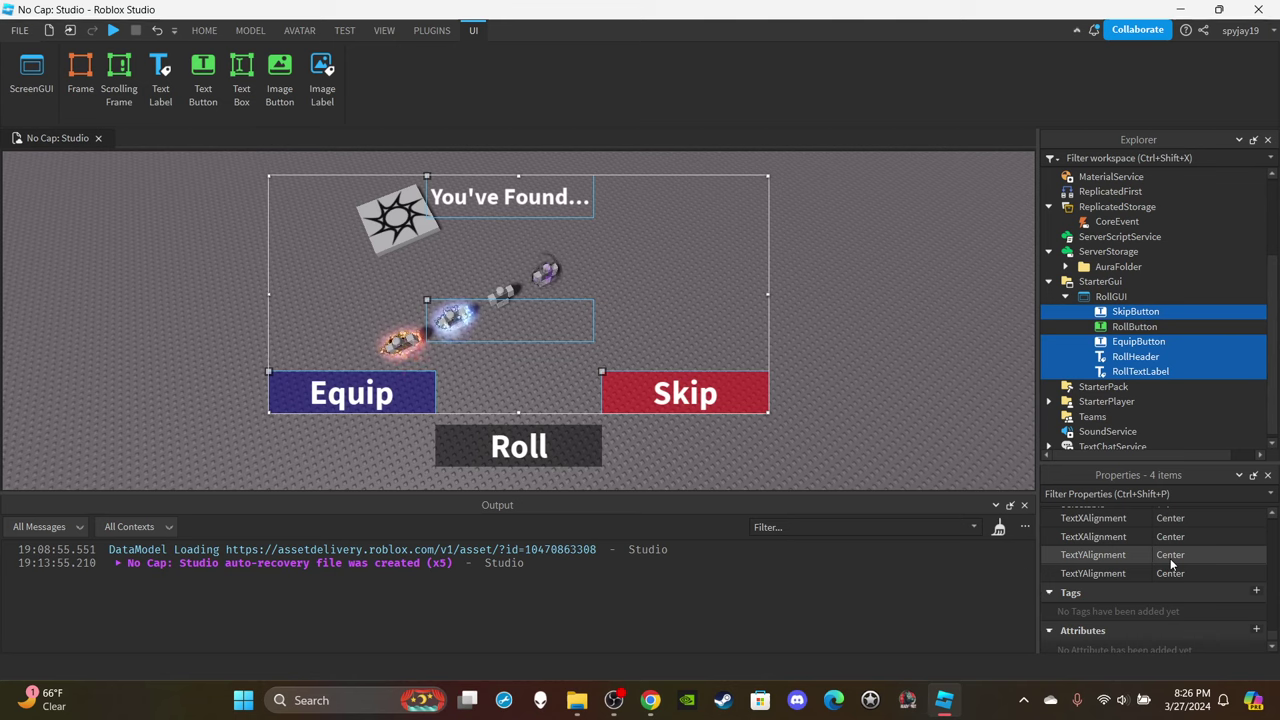
scroll(1170, 563, "up", 5)
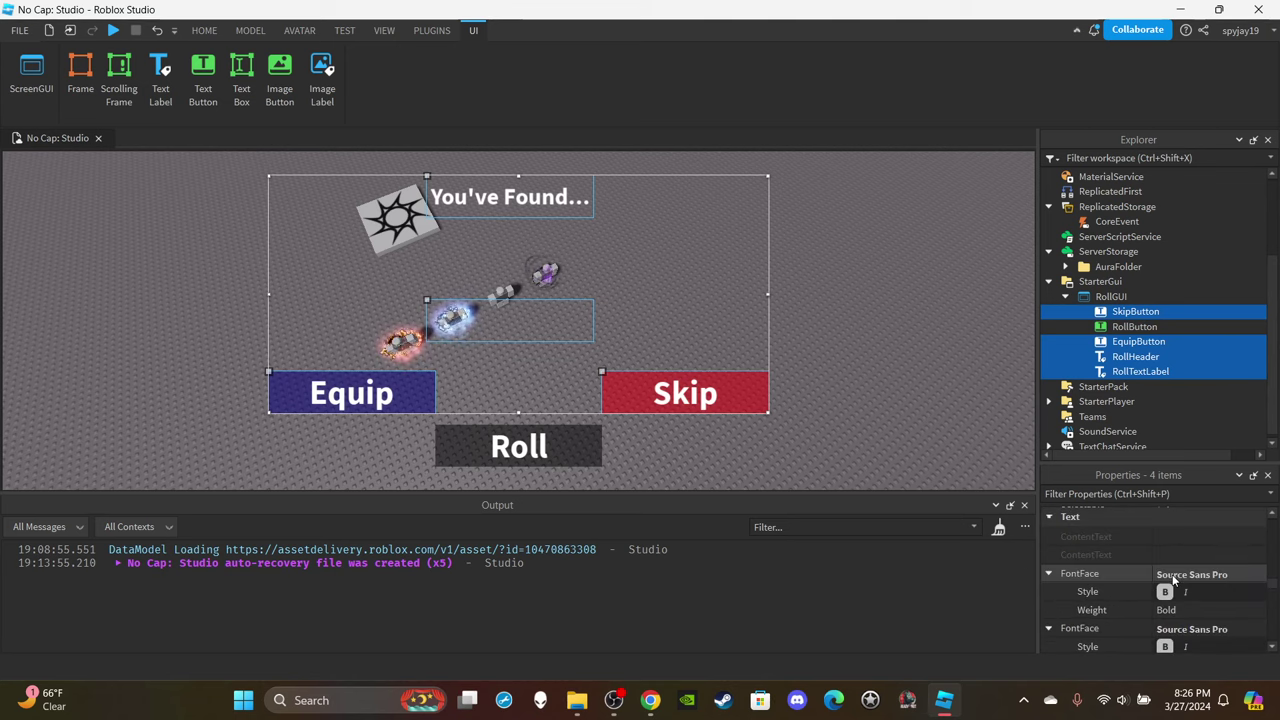
scroll(1172, 575, "up", 10)
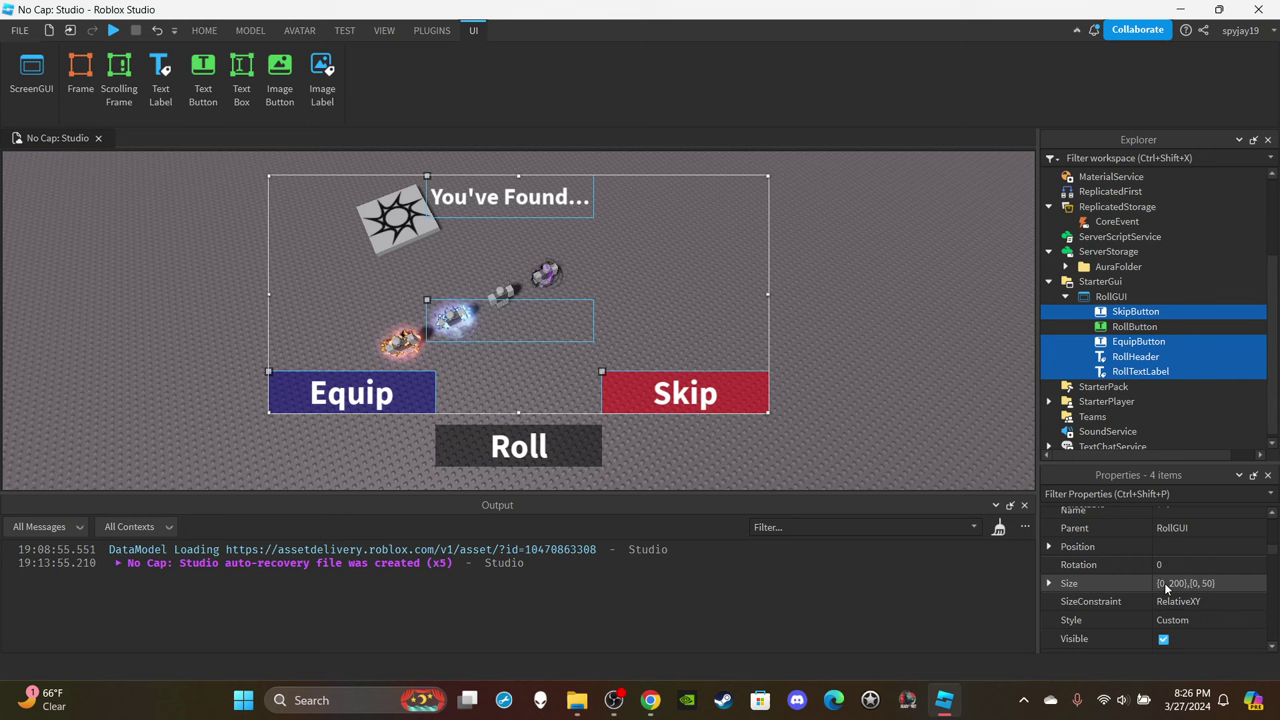
scroll(1167, 580, "down", 1)
left_click(1163, 586)
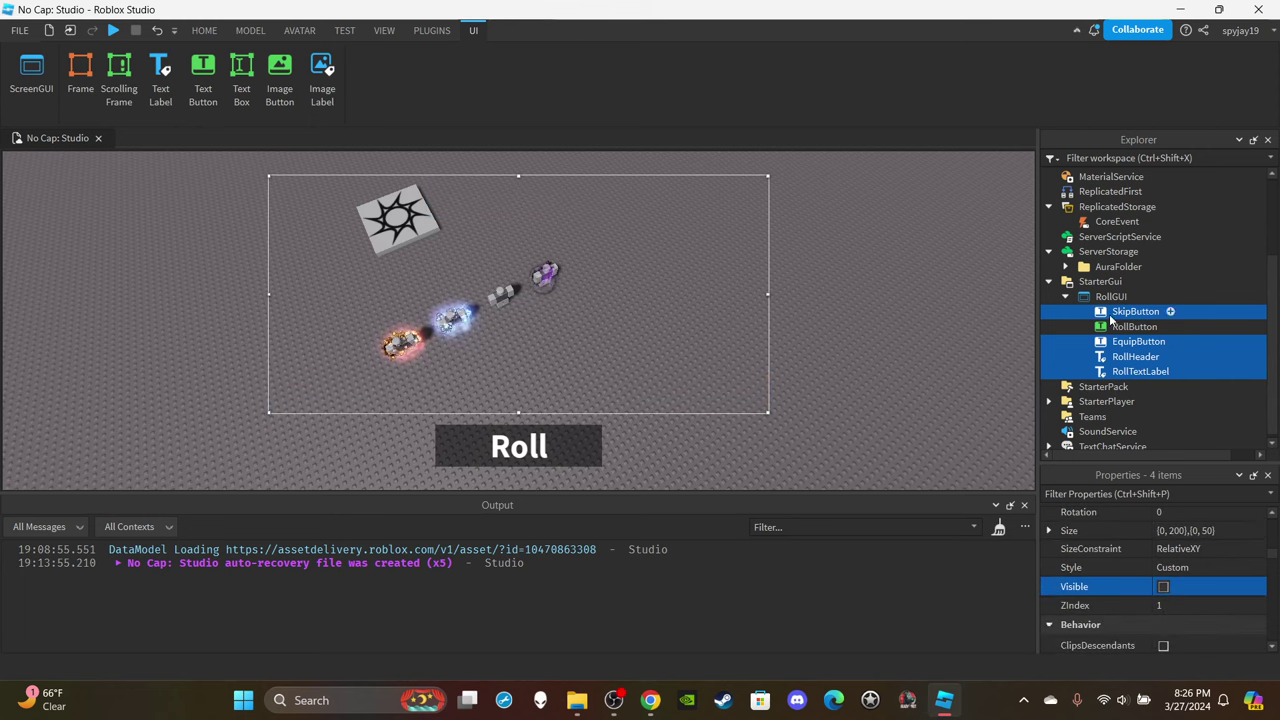
left_click(666, 426)
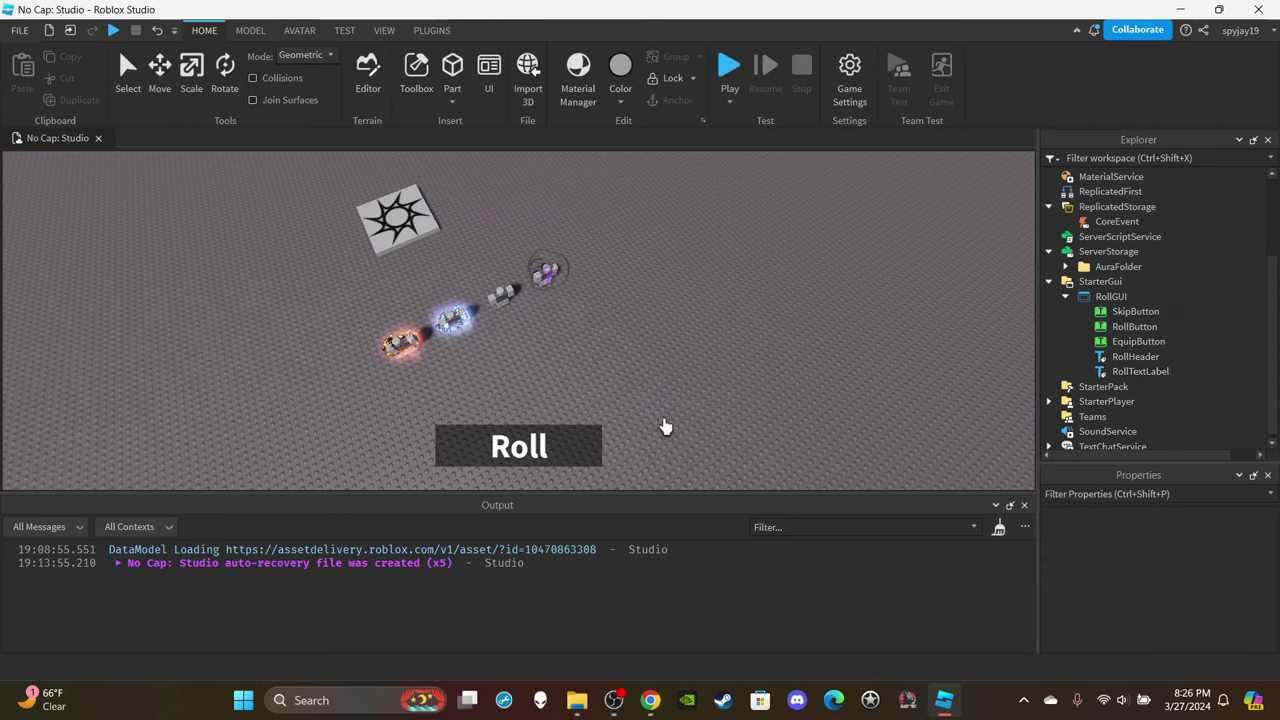
Add a LocalScript to StarterPlayerScripts and rename it CoreScript(Local).
left_click(1066, 296)
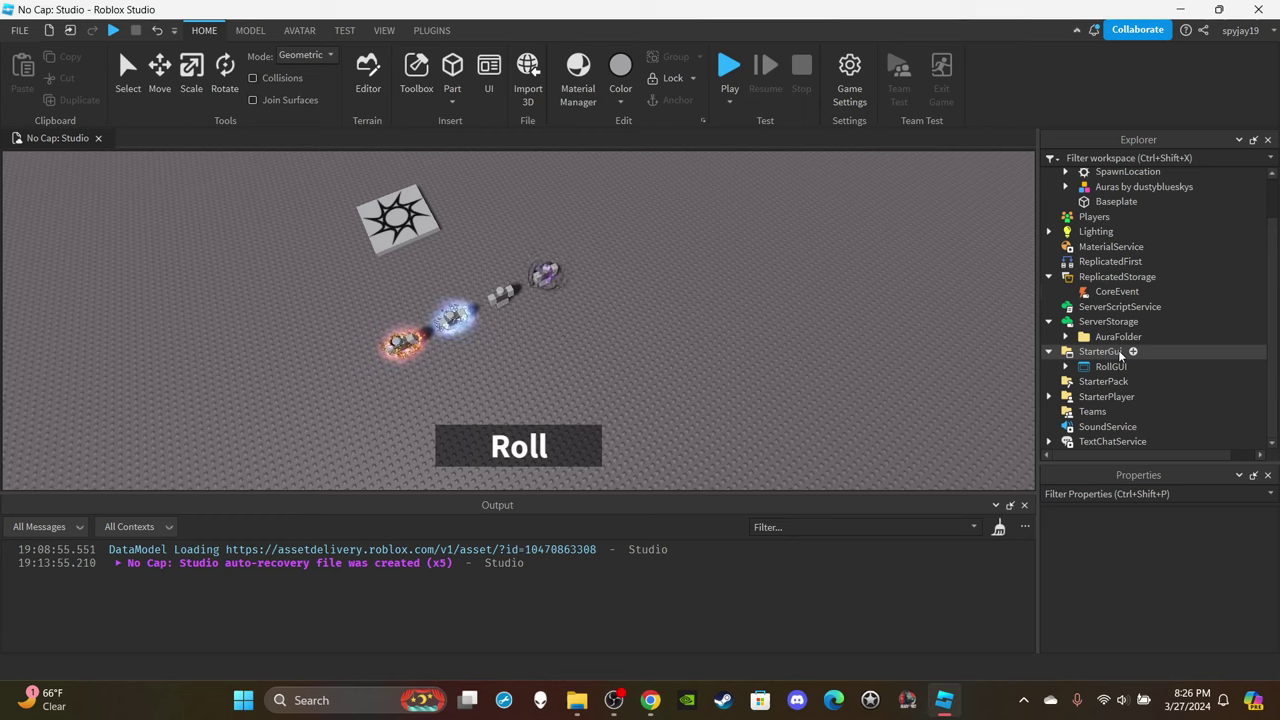
left_click(1049, 396)
scroll(1150, 405, "down", 1)
left_click(1190, 397)
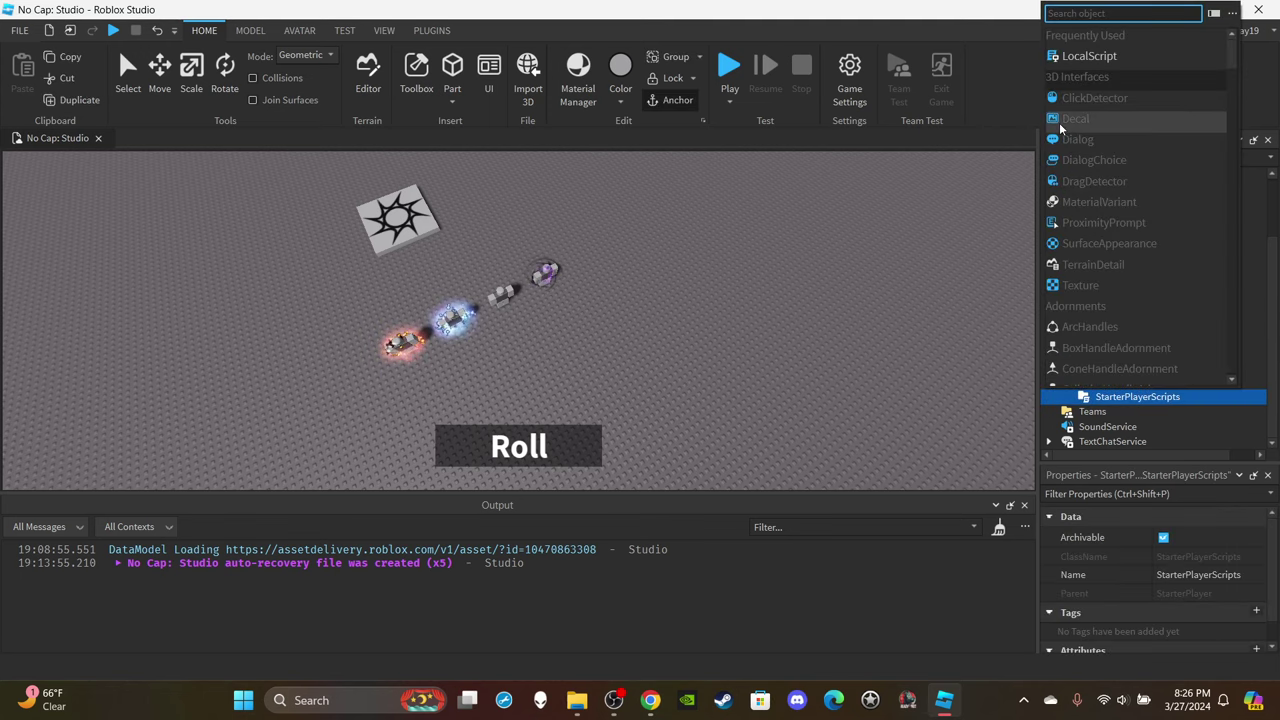
left_click(1089, 56)
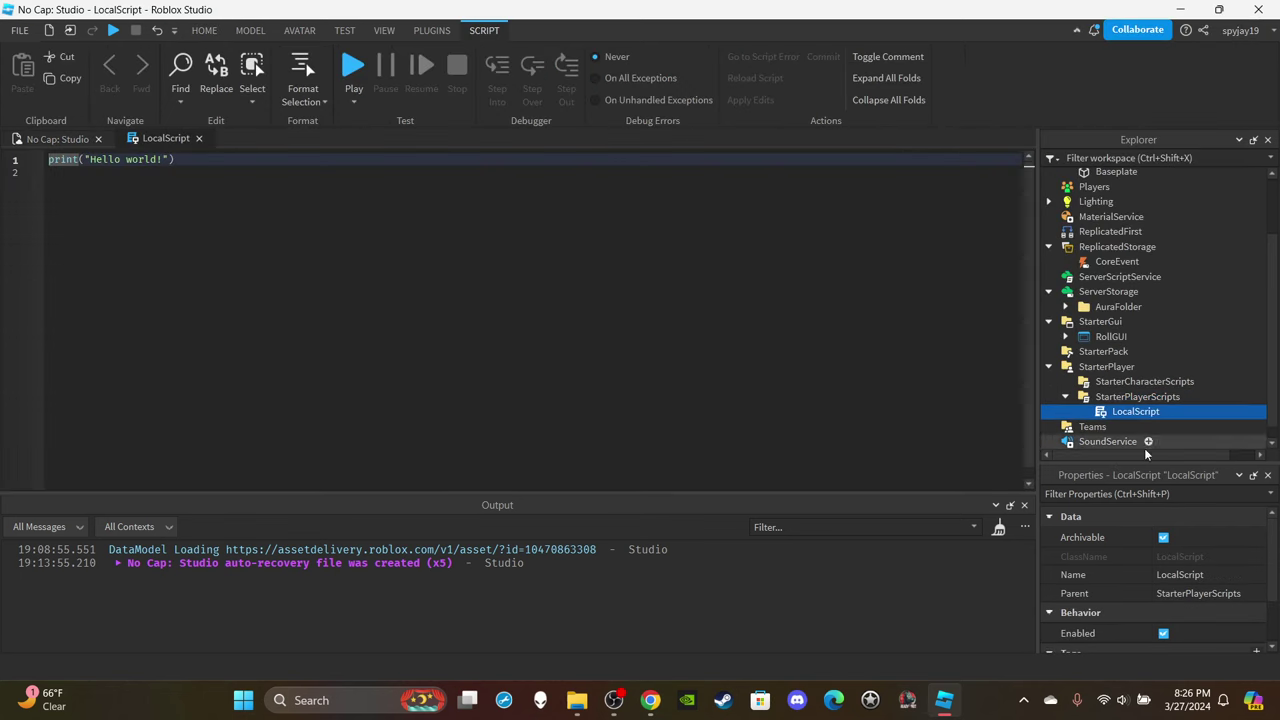
left_click(1199, 576)
type("Cor")
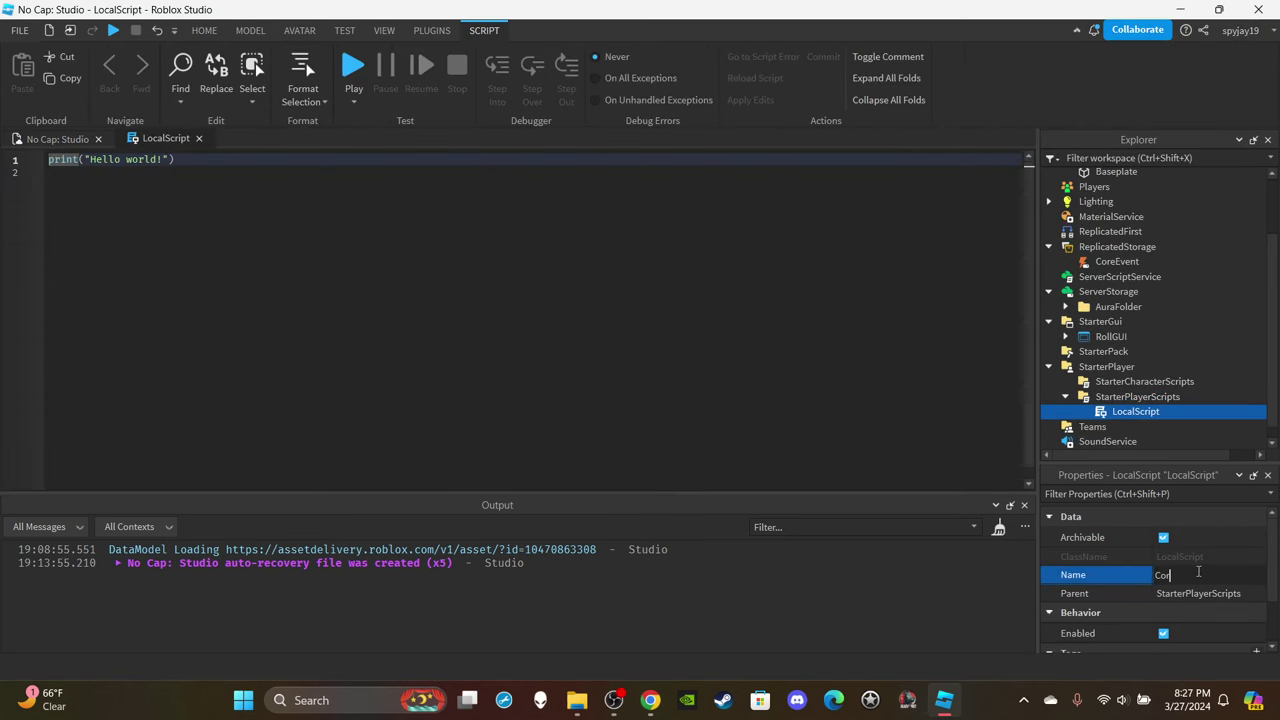
type("eScript(Local)")
key("Return")
Replace the script's default code with the line local TS = game:GetService("TweenService").
left_click(497, 217)
key("ctrl+a")
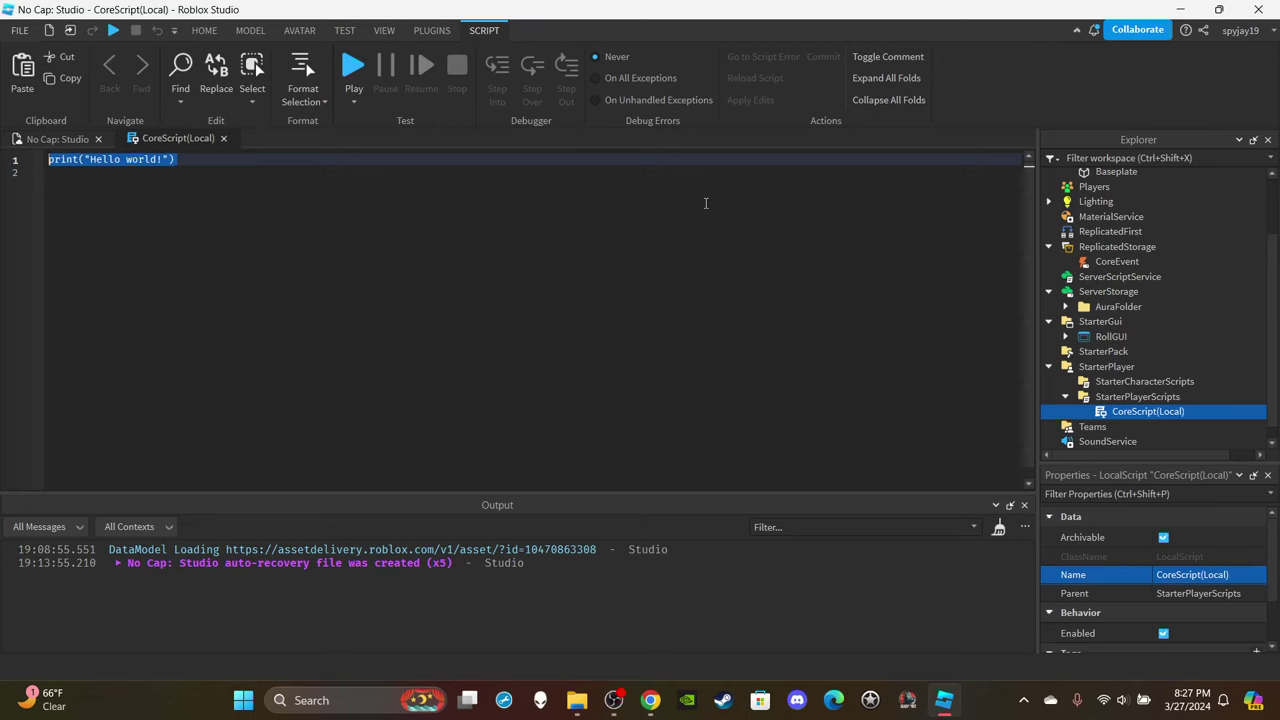
key("BackSpace")
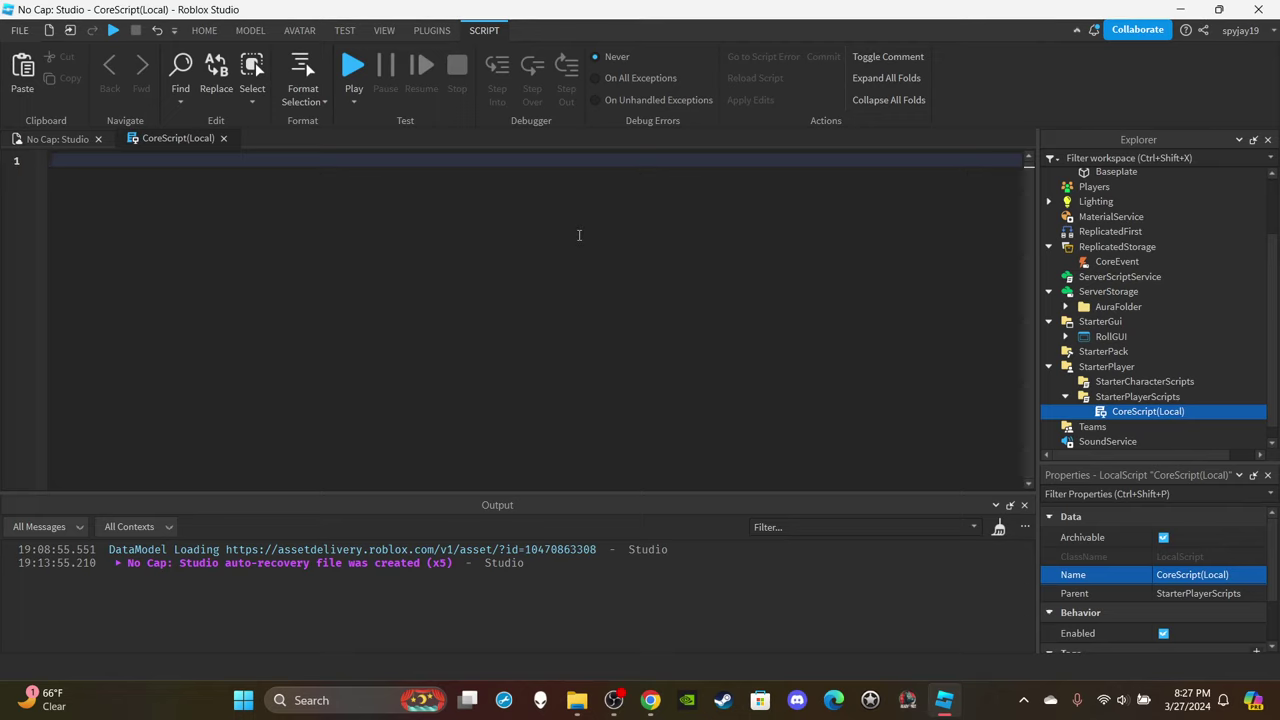
type("local TS = g")
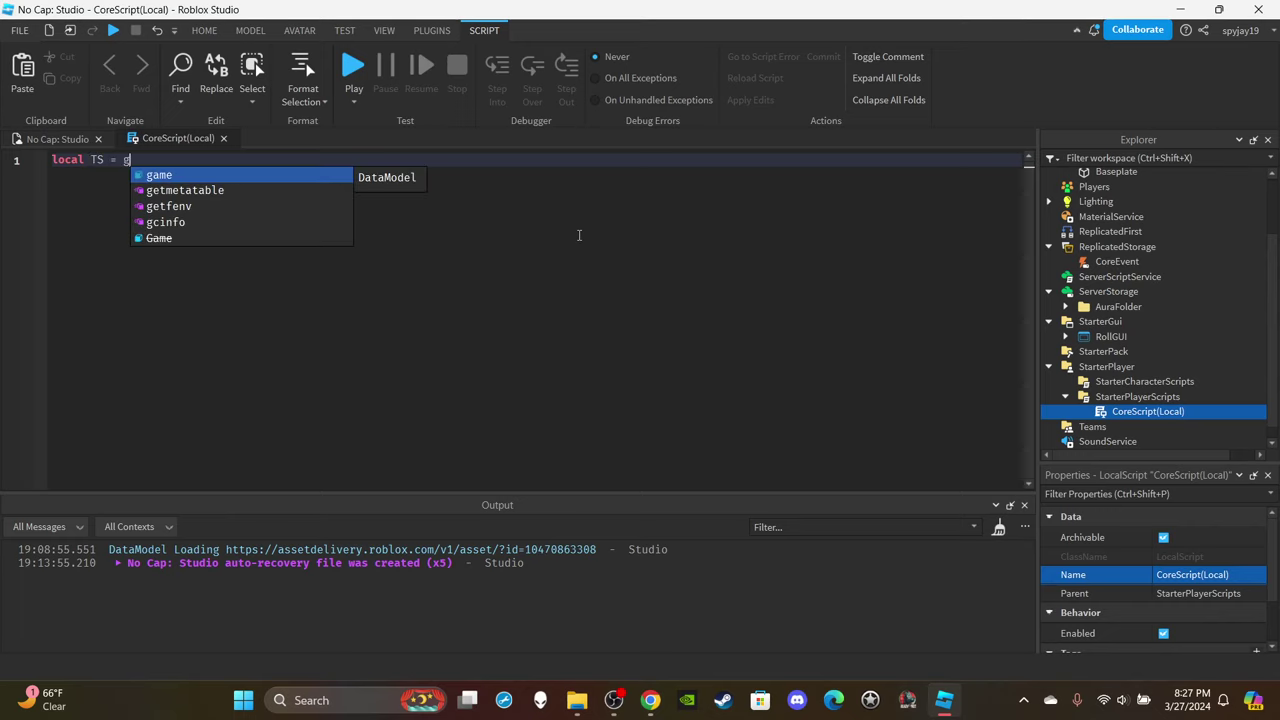
type("ame:")
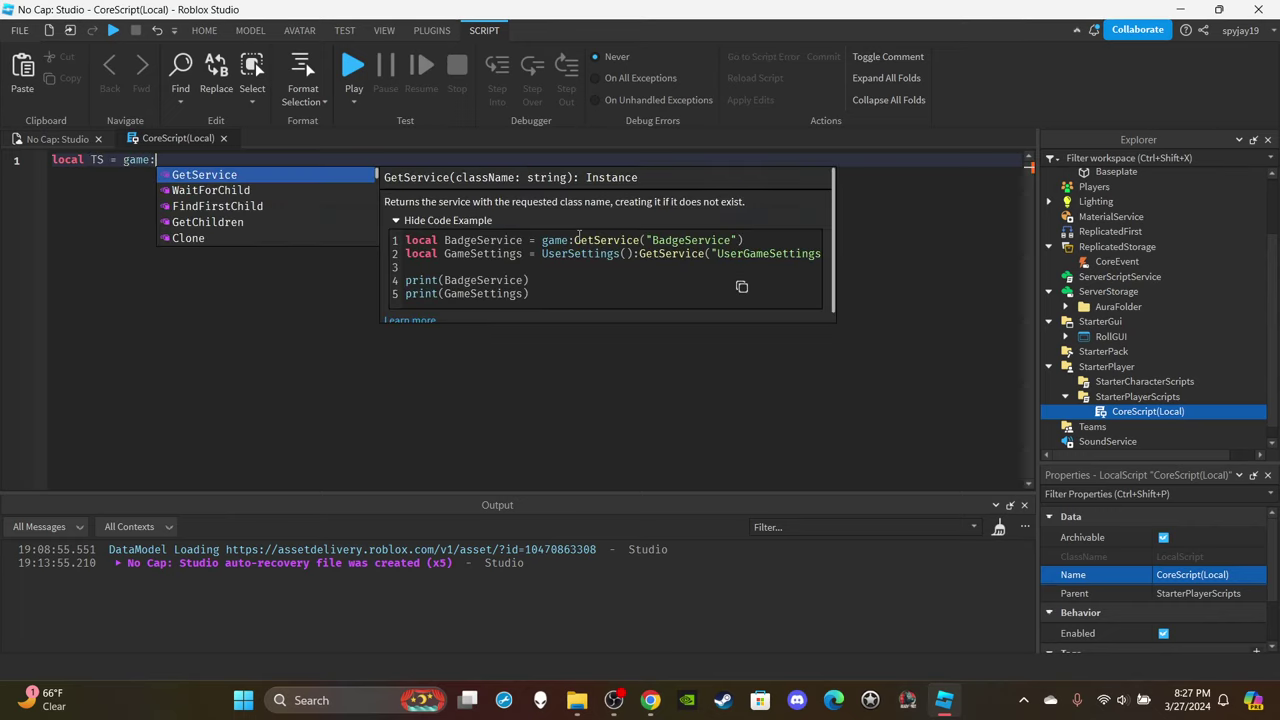
key("Tab")
type("(\"Twee")
key("Tab")
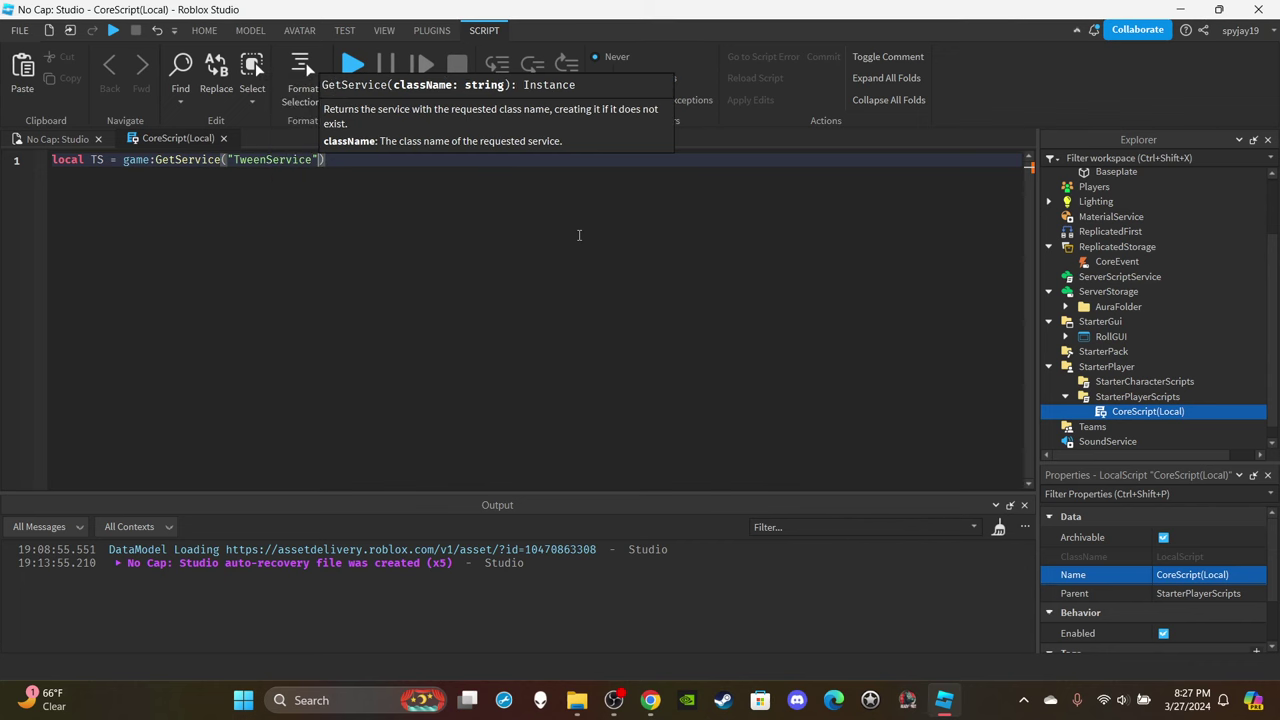
type(")")
Return to the game view and review the state properties of the Blur effect under Lighting.
left_click(18, 138)
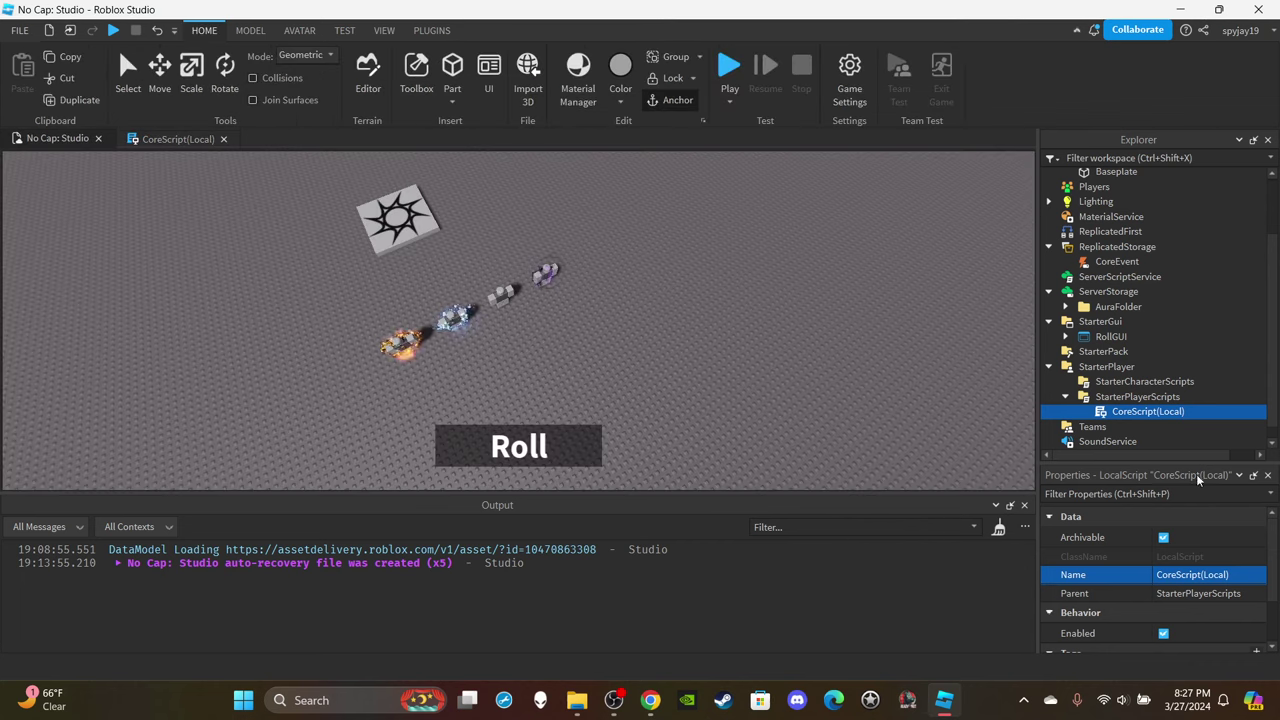
scroll(1150, 400, "up", 3)
left_click(1050, 281)
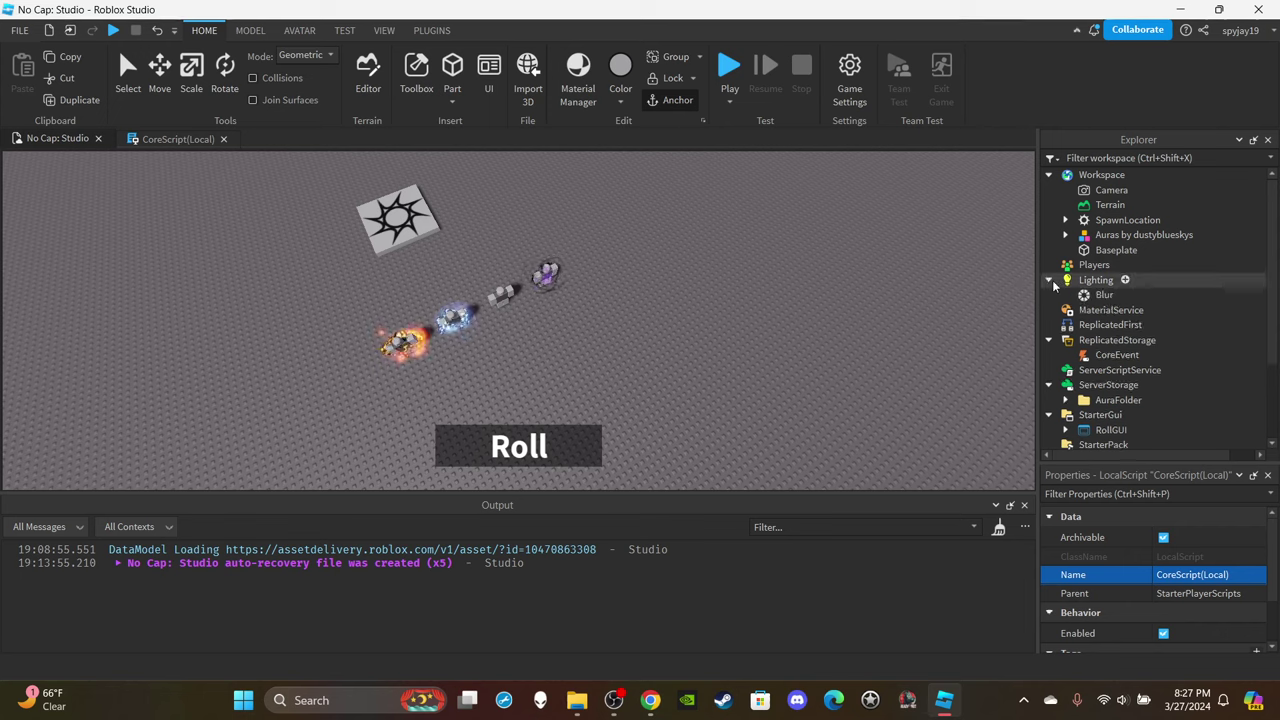
left_click(1103, 295)
scroll(1160, 588, "down", 5)
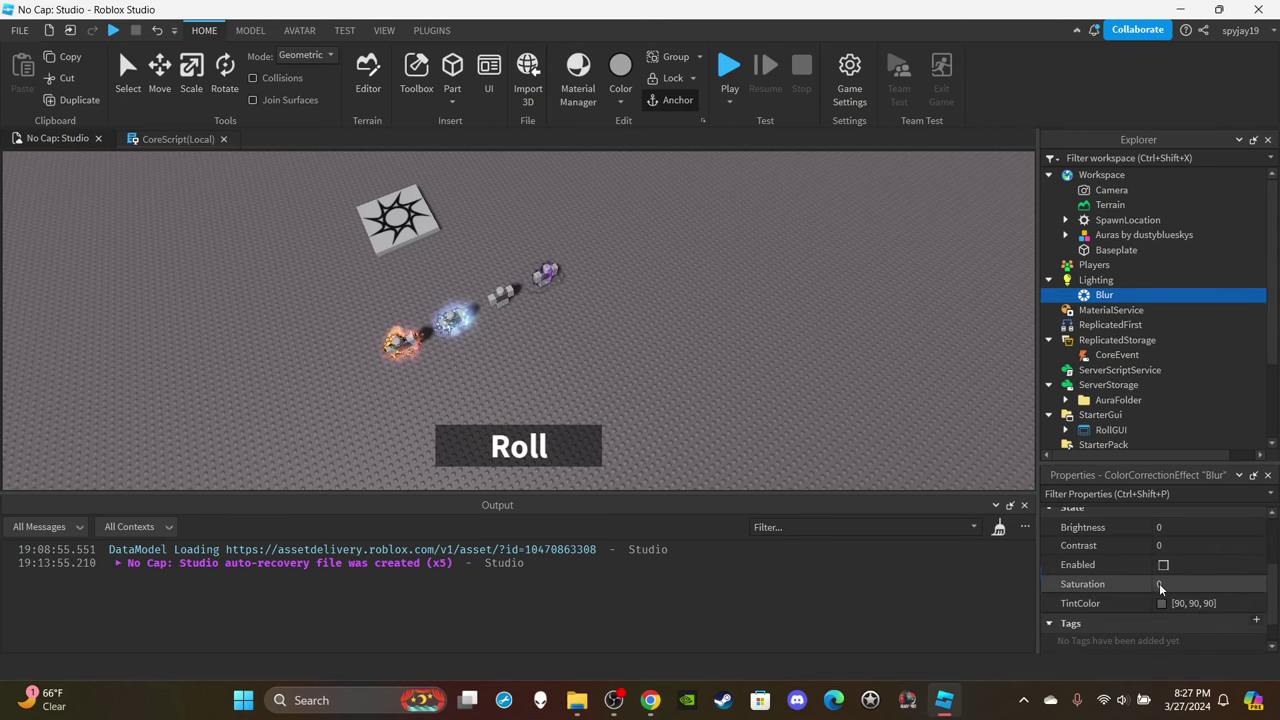
Delete the existing color correction effect named Blur from Lighting.
scroll(1150, 580, "up", 5)
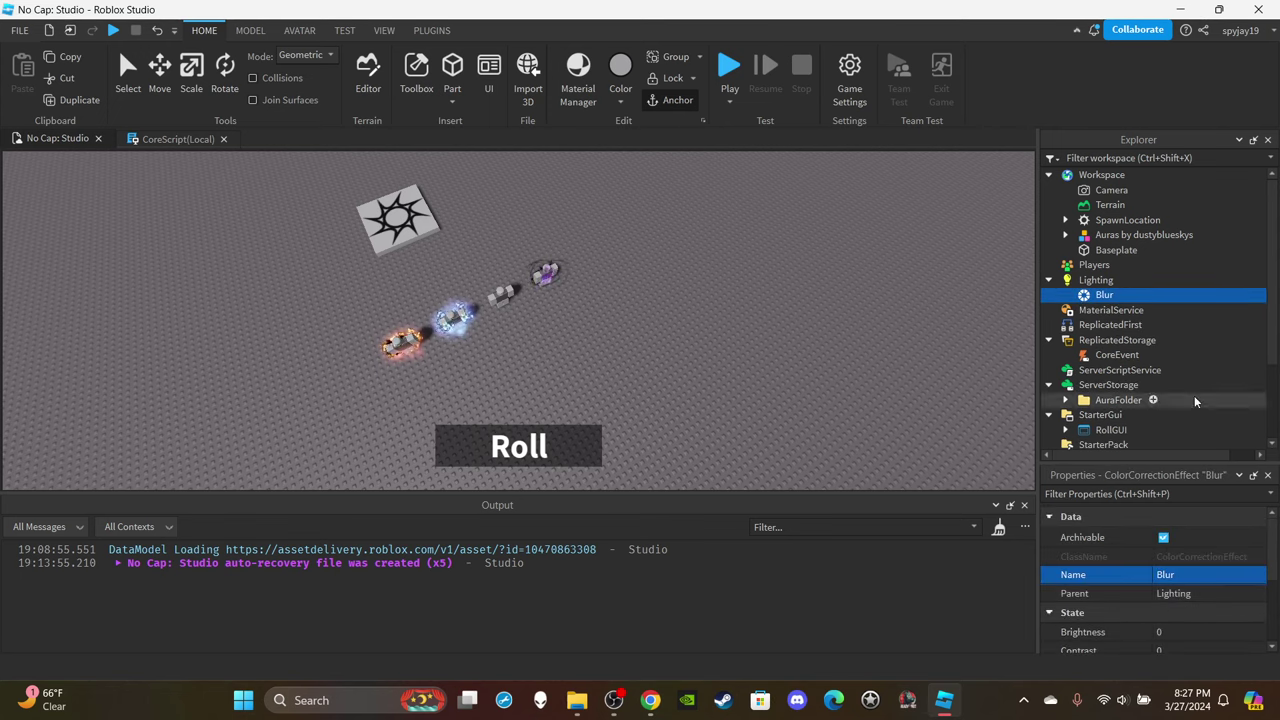
right_click(1103, 299)
left_click(1094, 116)
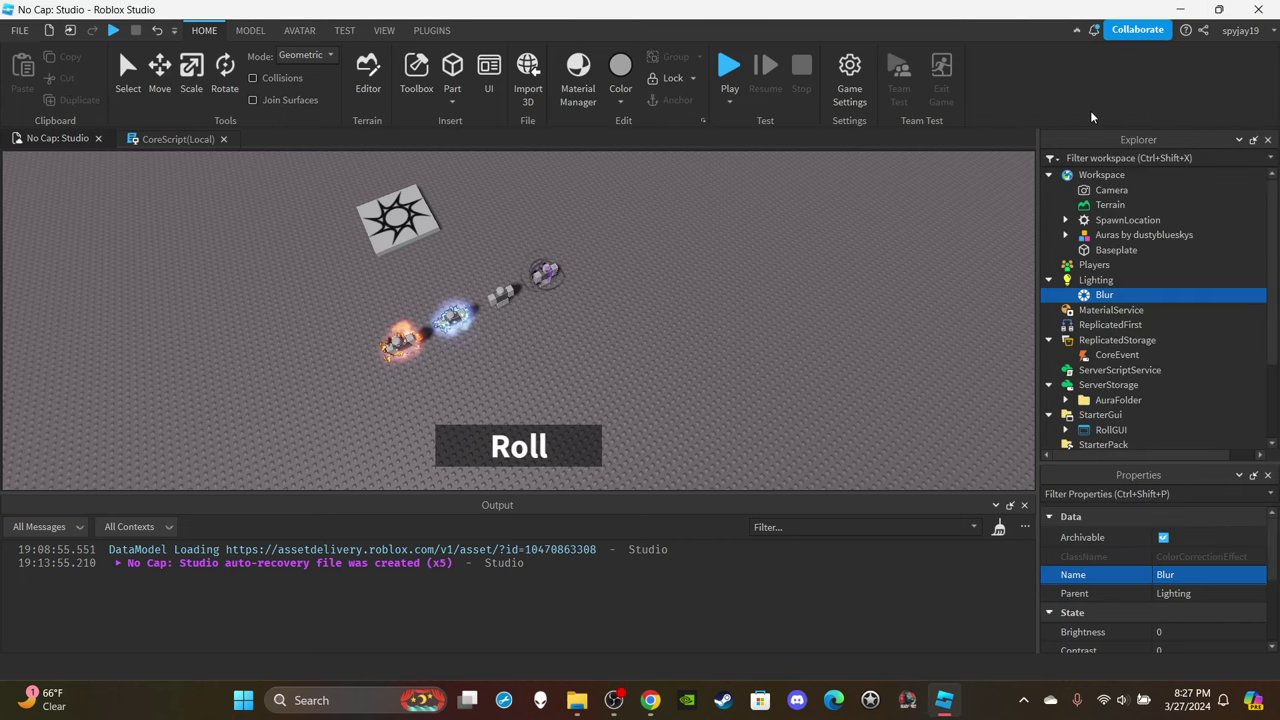
left_click(1124, 280)
type("blur")
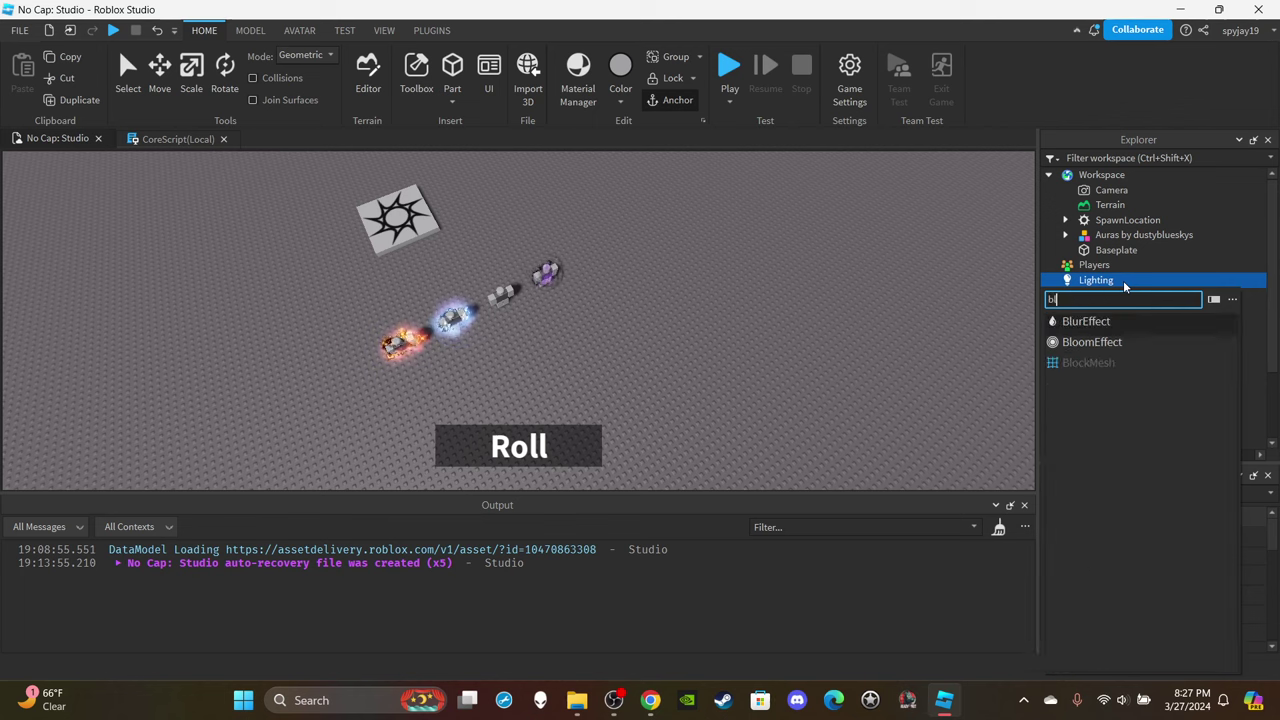
left_click(1088, 321)
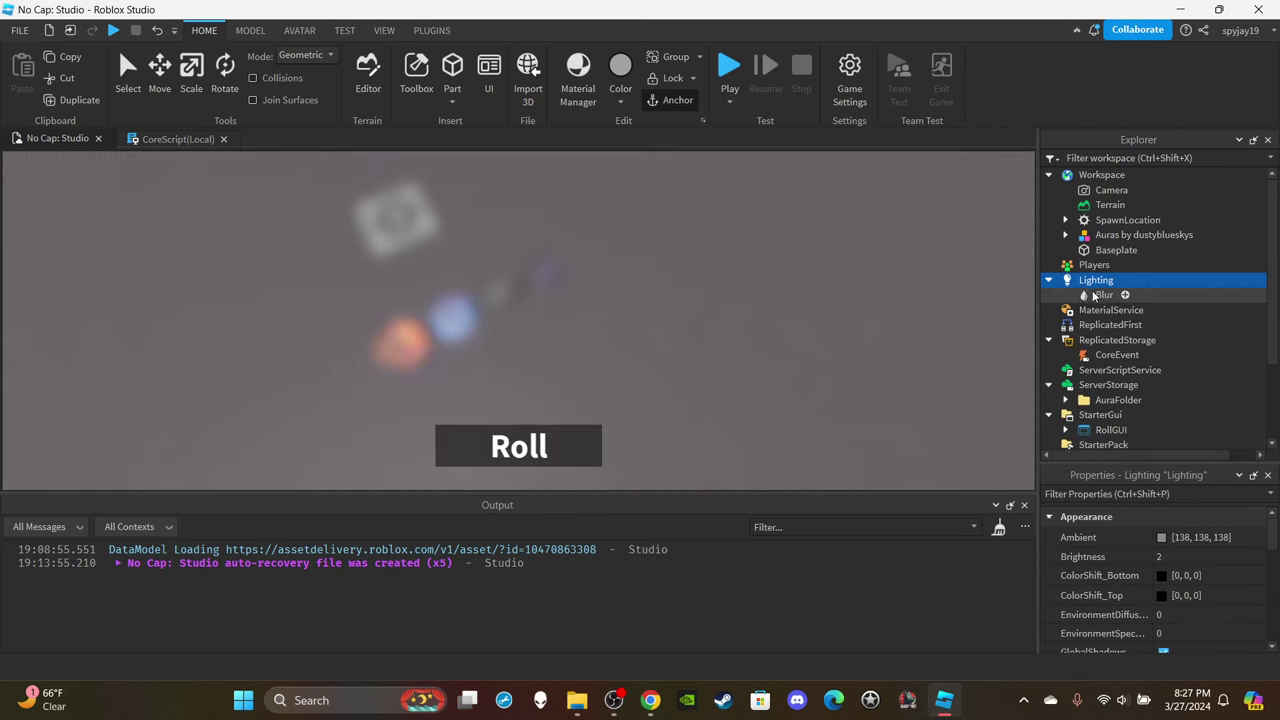
right_click(1095, 296)
left_click(1094, 105)
Add a ColorCorrectionEffect to Lighting and rename it Blur.
left_click(1124, 281)
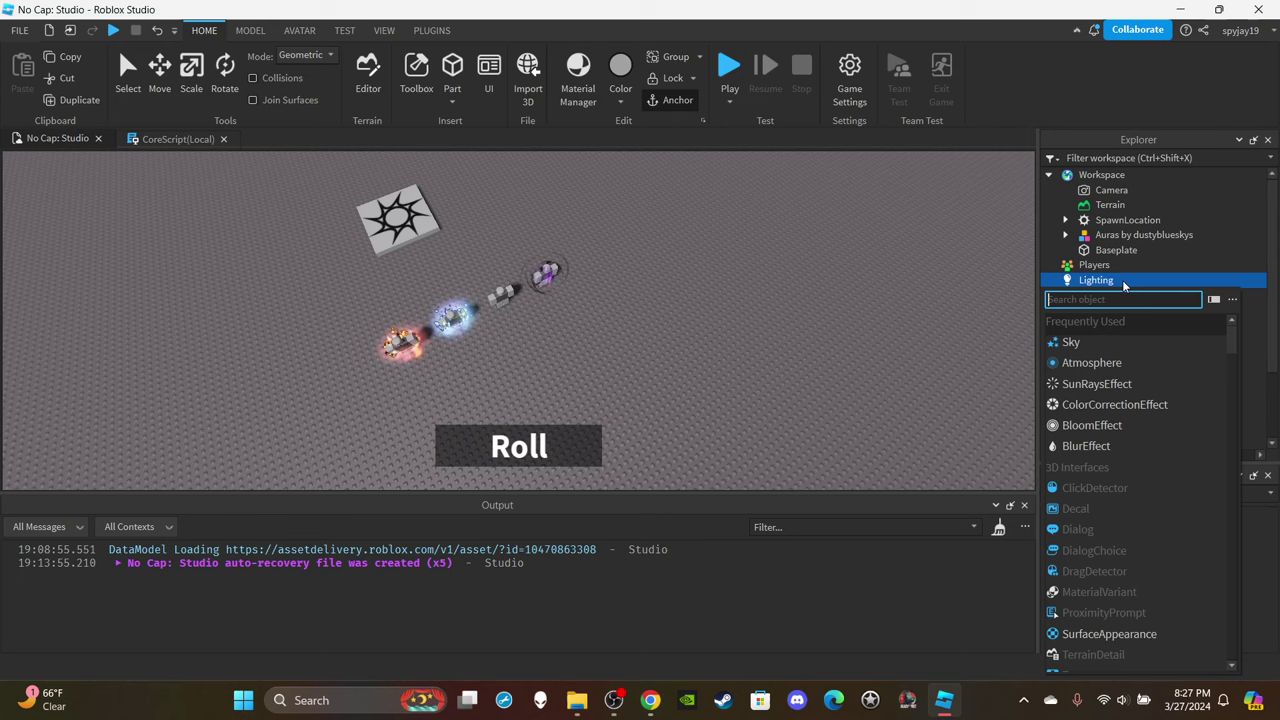
type("col")
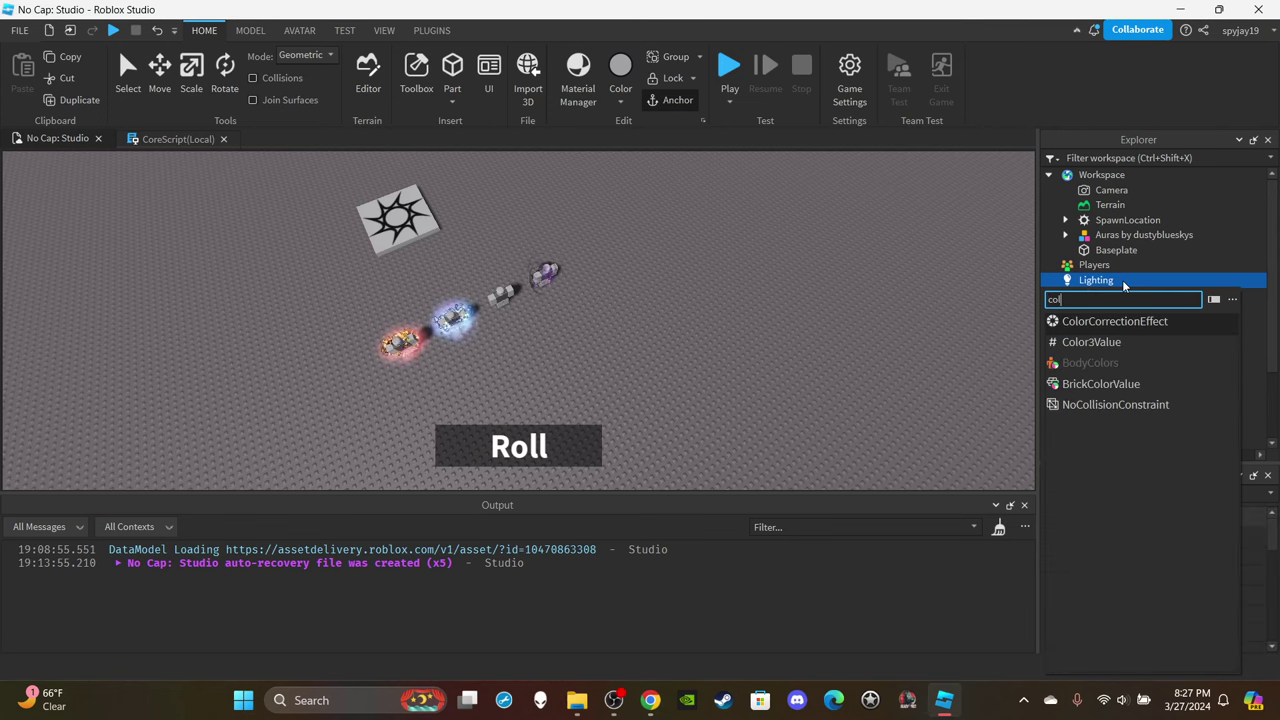
left_click(1229, 329)
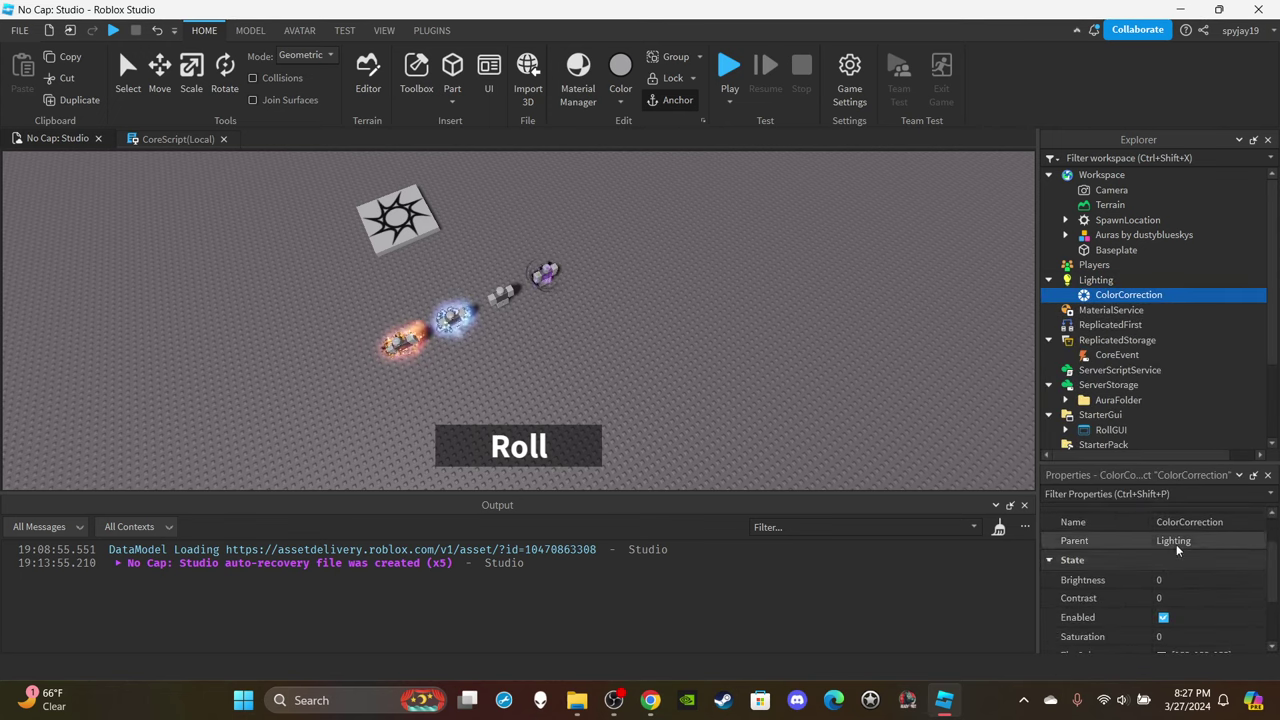
left_click(1185, 522)
type("Blur")
key("Return")
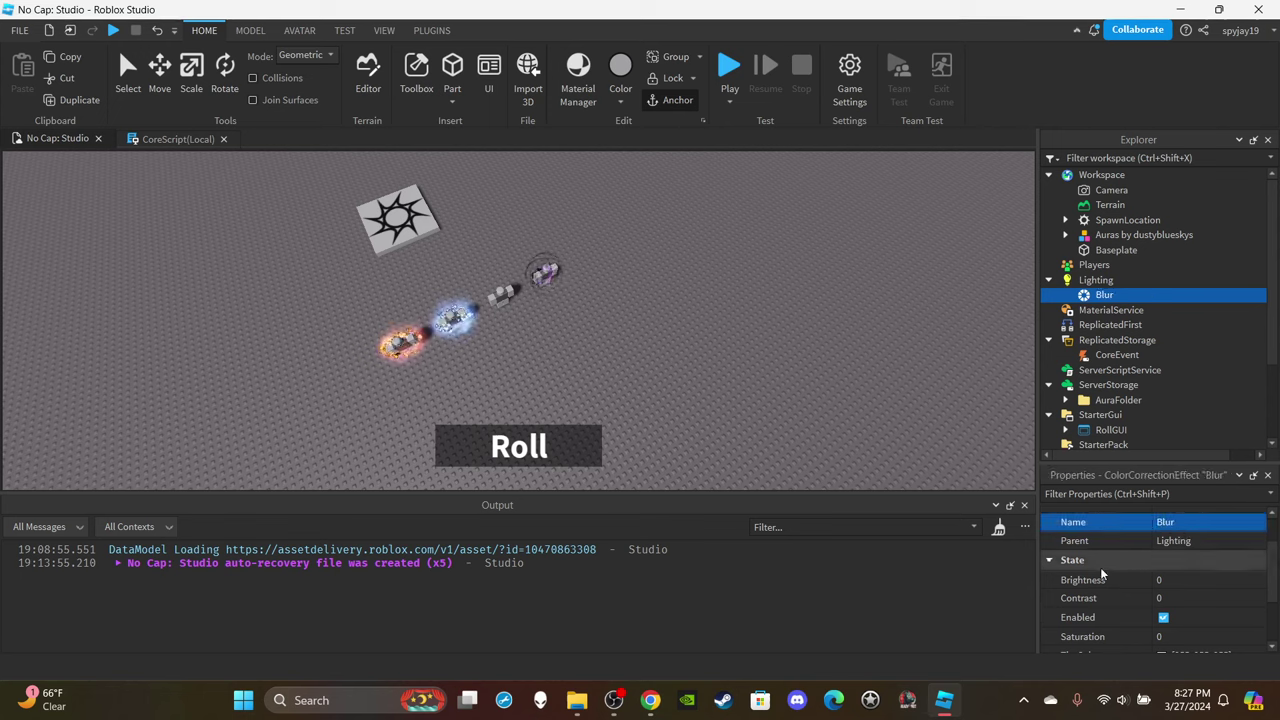
Darken the Blur effect's TintColor to [67, 67, 67] and leave its Enabled property turned off.
scroll(1101, 572, "down", 1)
left_click(1161, 567)
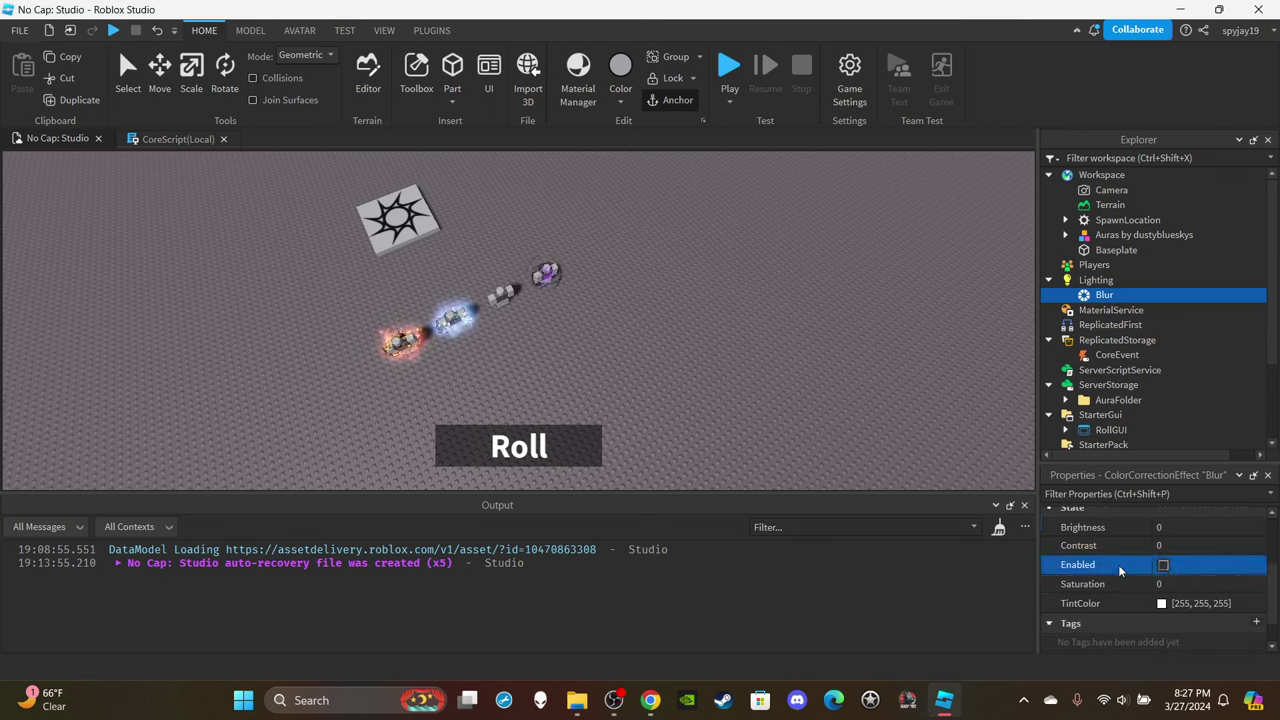
left_click(1161, 603)
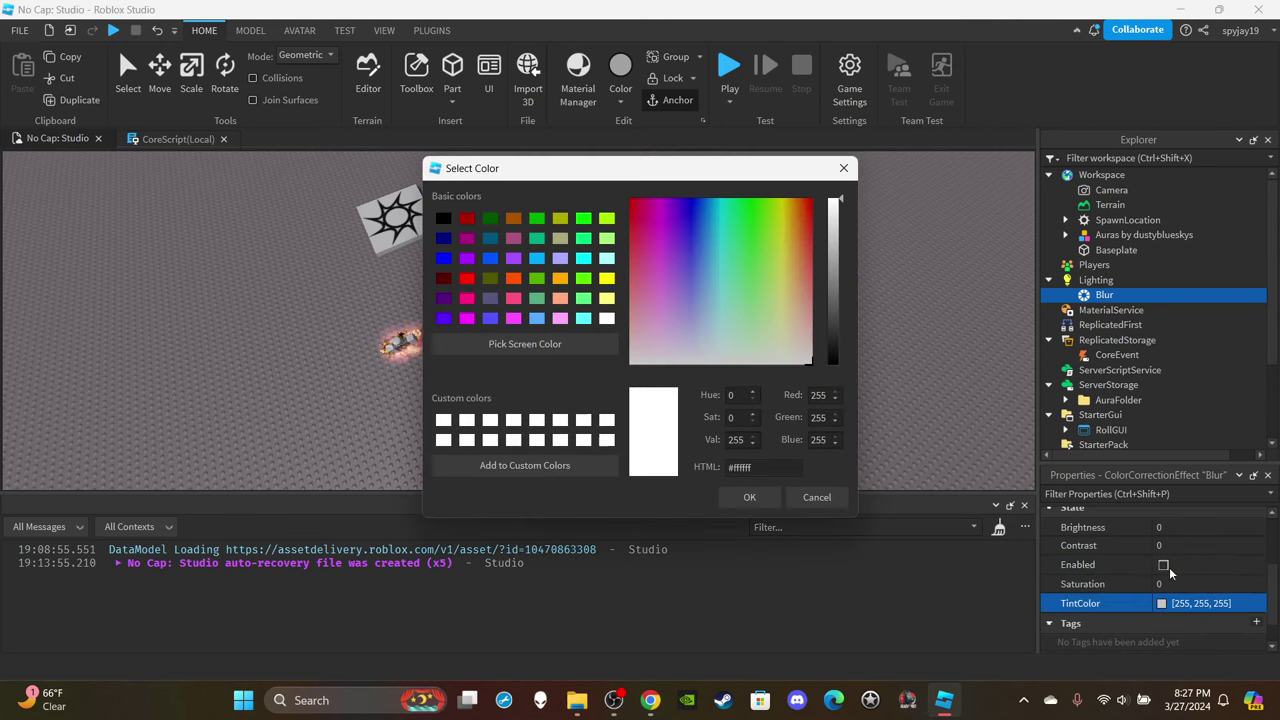
left_click_drag(855, 295, 840, 313)
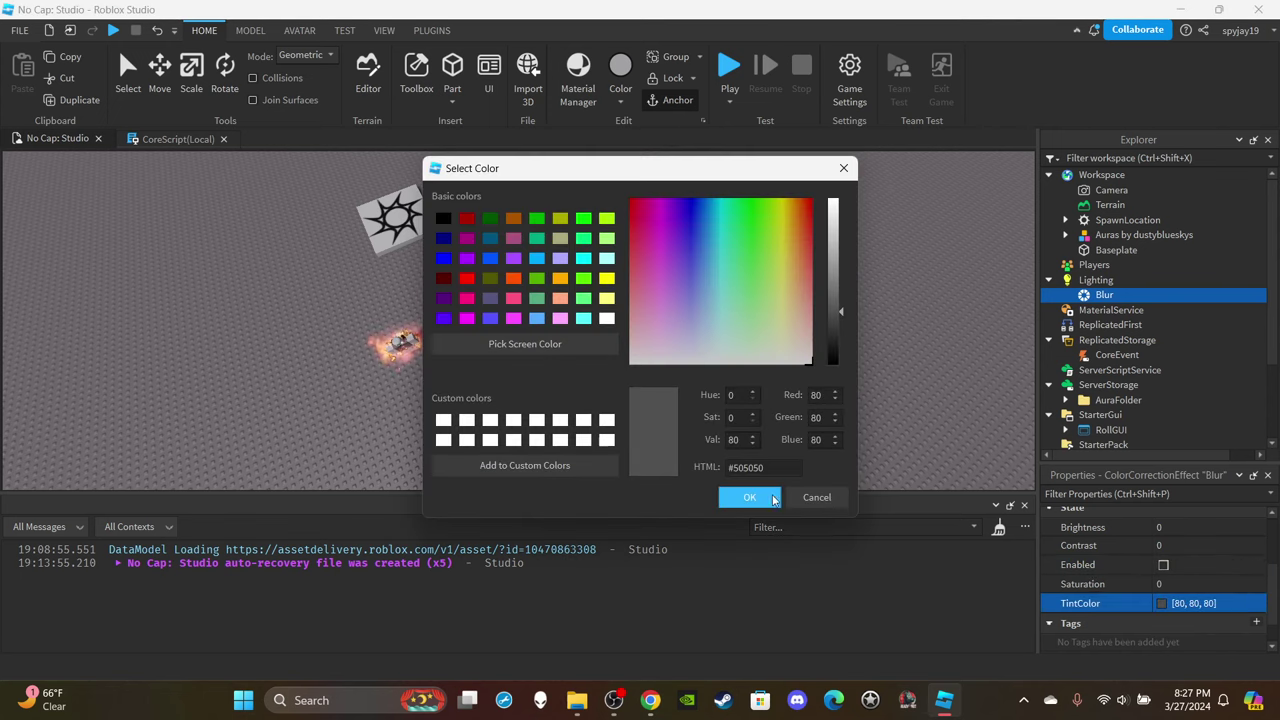
left_click(749, 497)
left_click(1163, 565)
left_click(1161, 603)
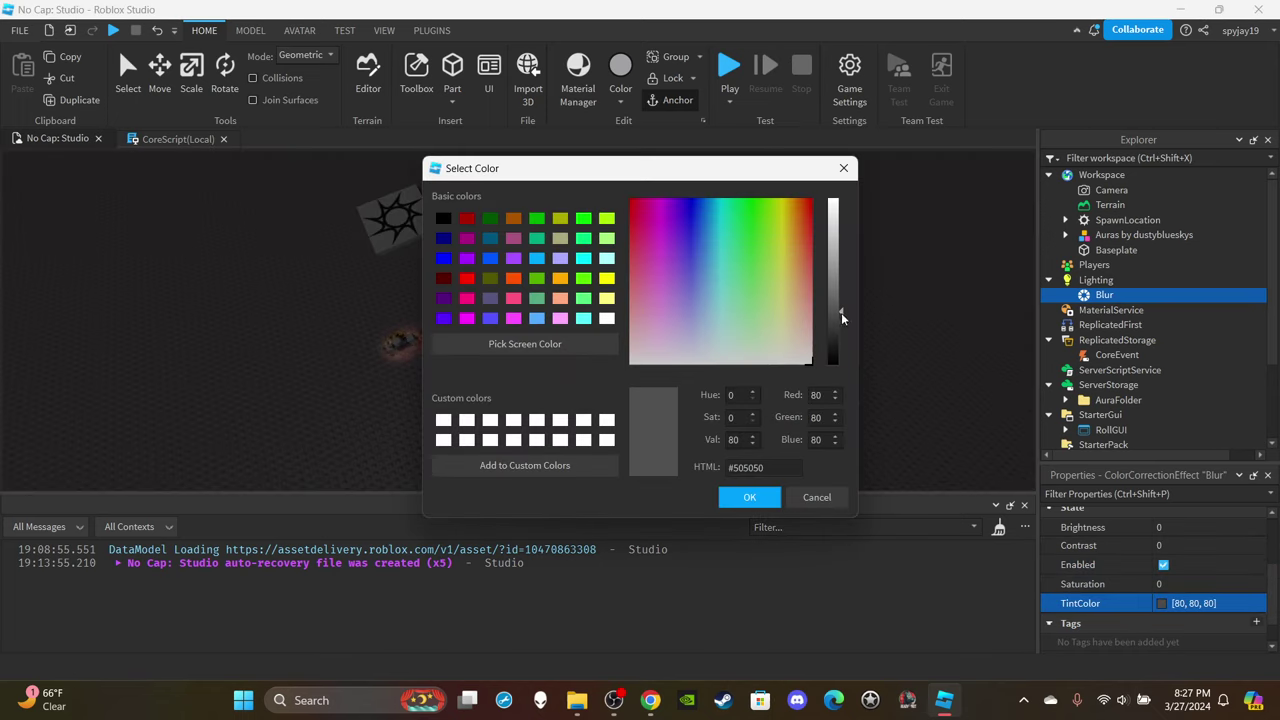
left_click_drag(835, 314, 837, 326)
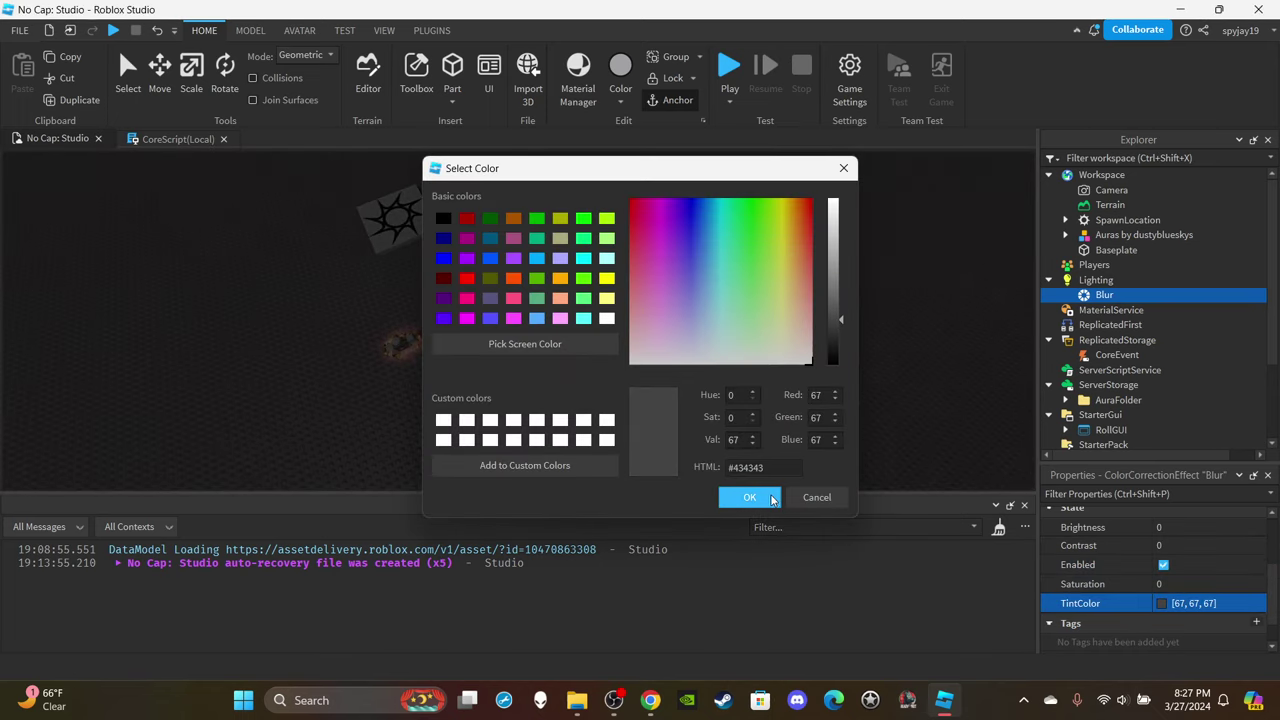
left_click(749, 497)
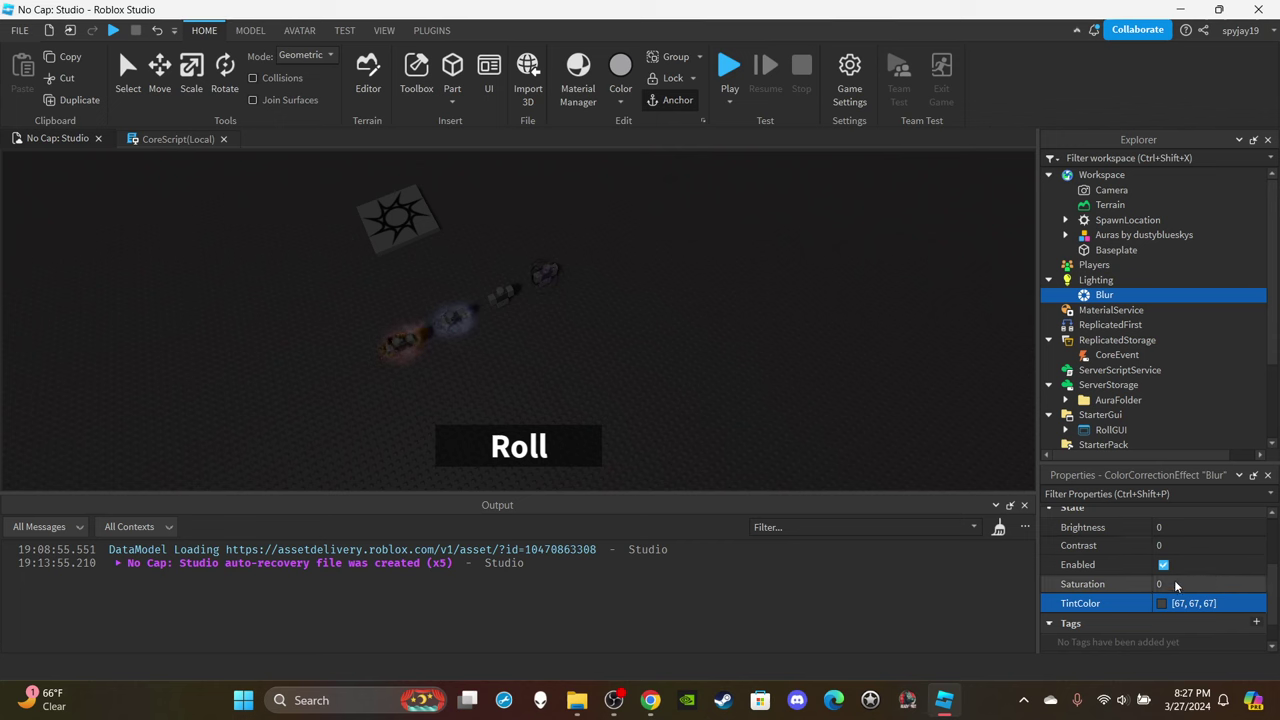
left_click(1163, 565)
Open CoreScript(Local) and add the line local CoreEvent = game.ReplicatedStorage:WaitForChild("CoreEvent") below the TweenService line.
scroll(1128, 330, "down", 1)
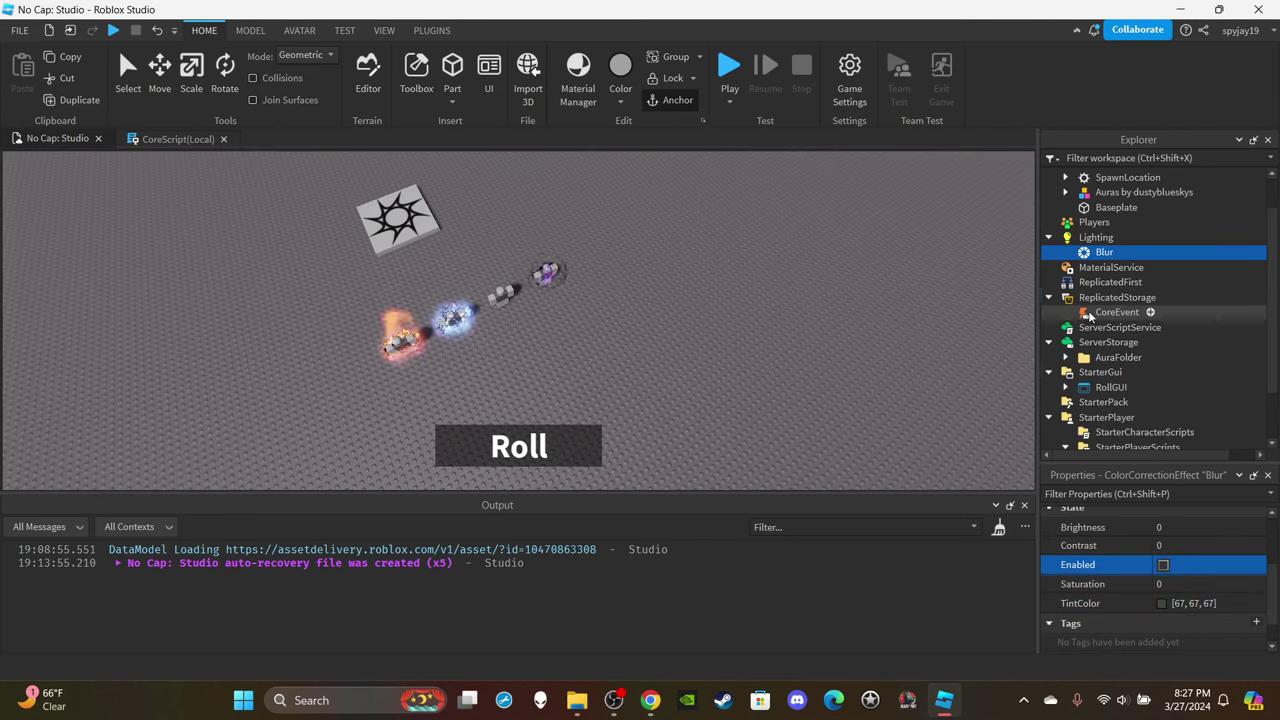
scroll(1110, 380, "down", 2)
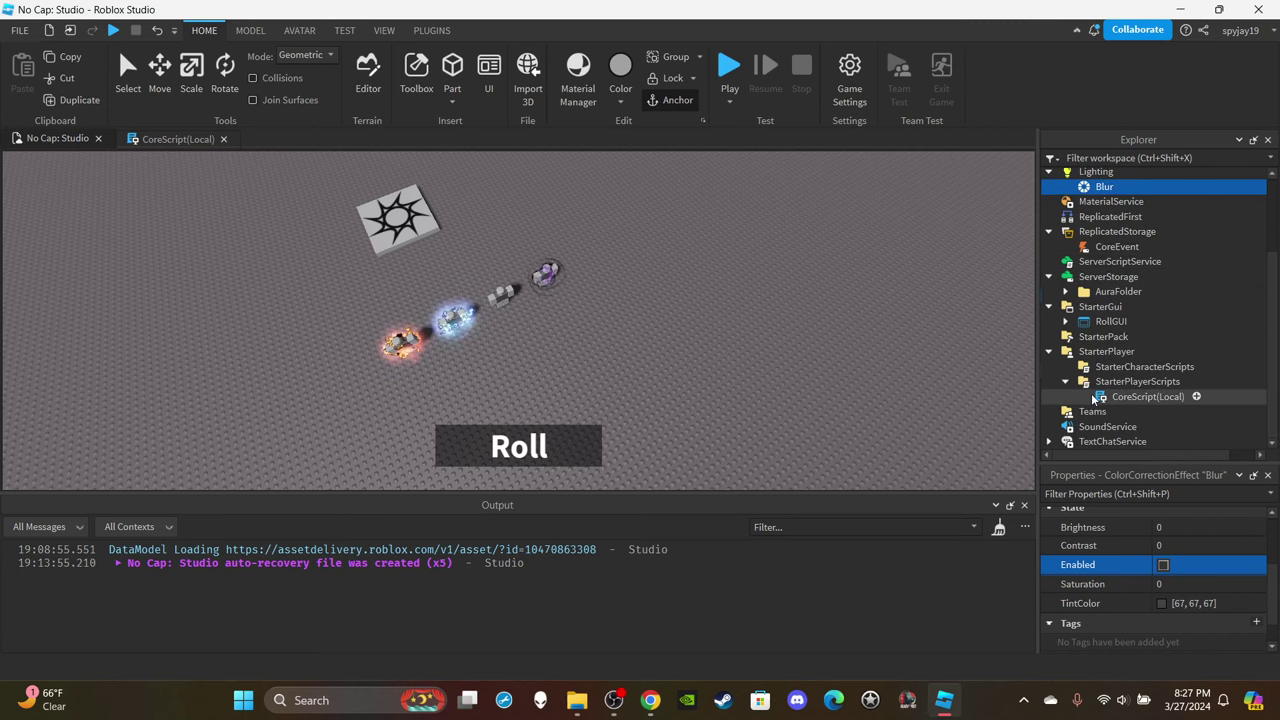
double_click(1103, 397)
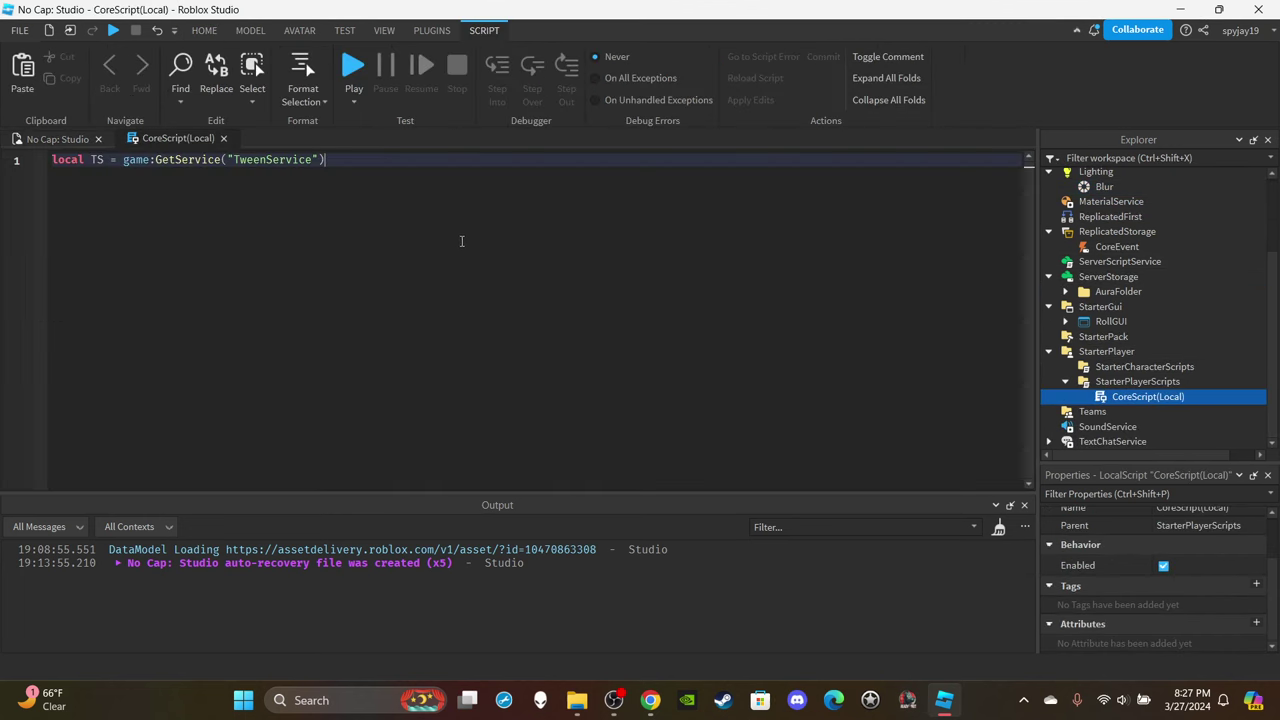
key("Return")
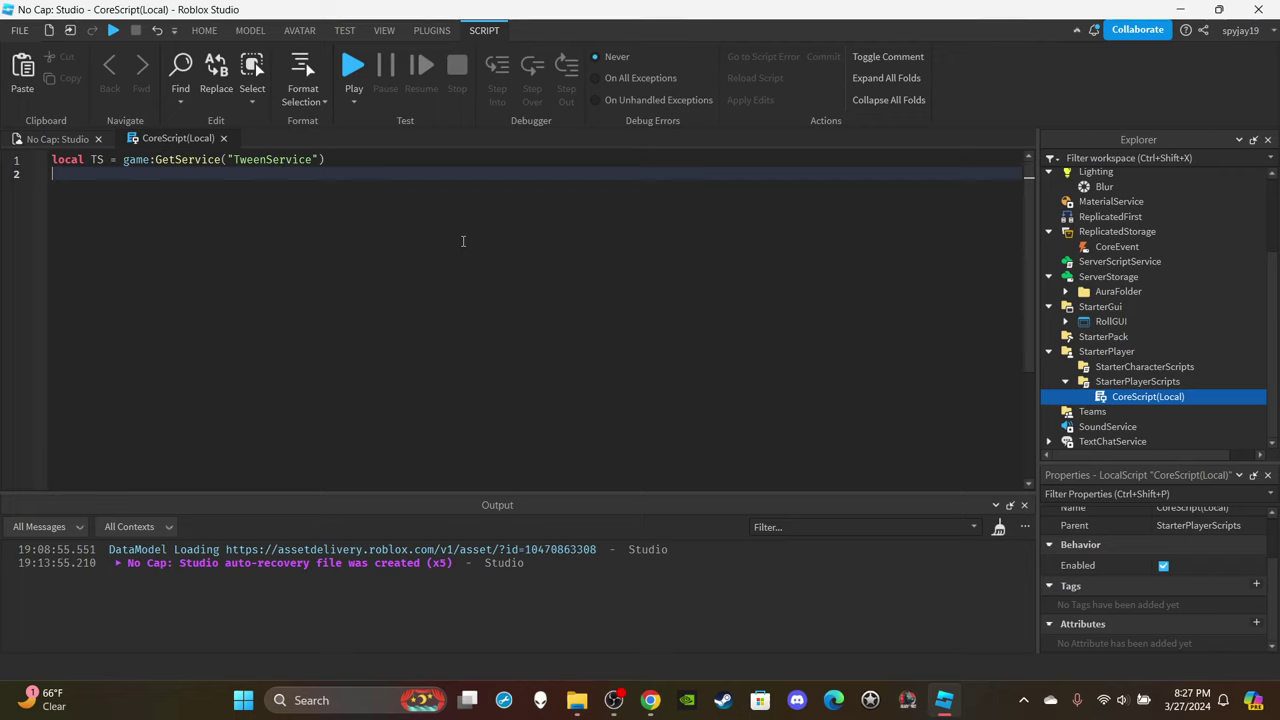
type("local CoreEvent = game.ReplicatedStorage:WaitForChild(")
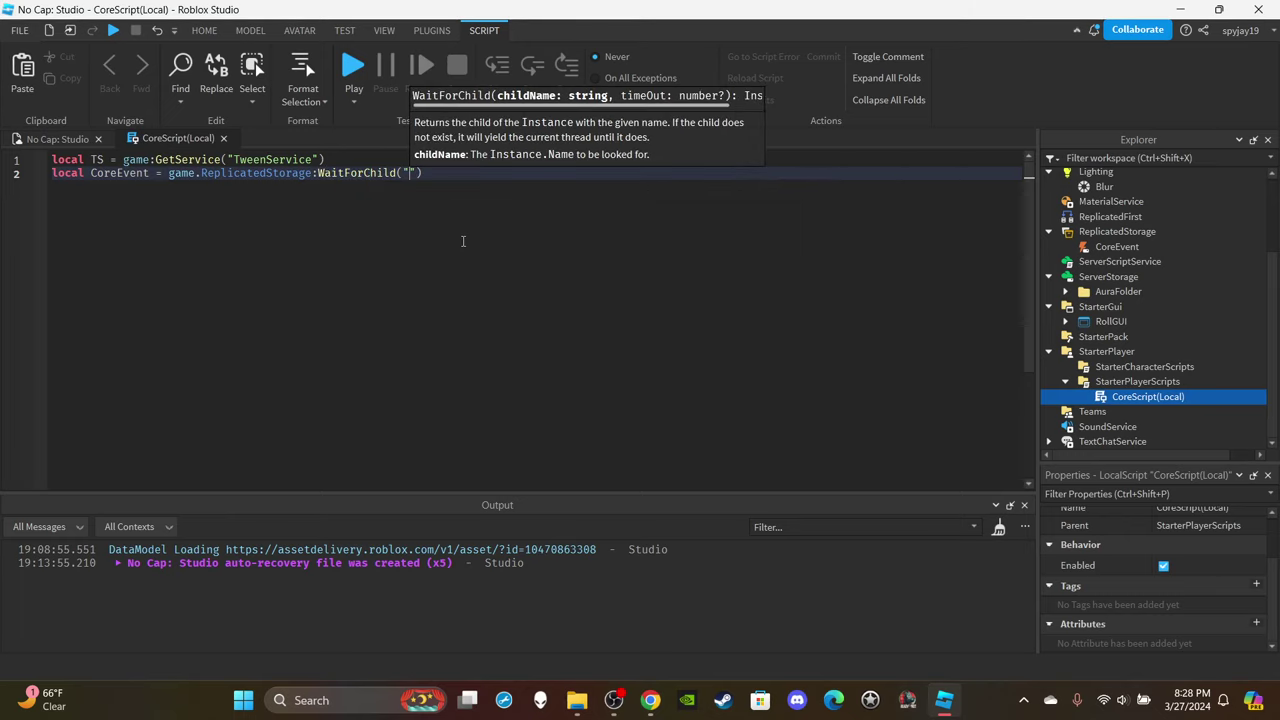
type("\"CoreEvent\")")
key("Return")
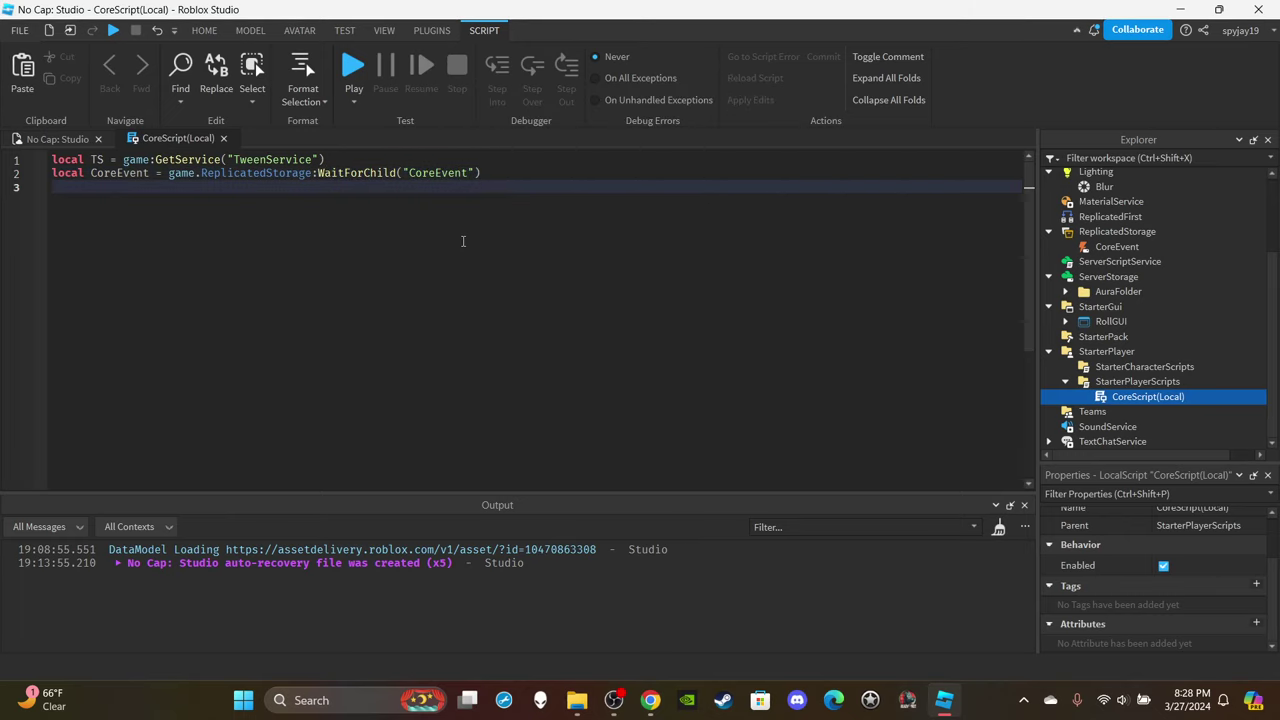
Add the lines local Player = game.Players.LocalPlayer and local RollGUI = Player.PlayerGui:WaitForChild("RollGUI") below the CoreEvent line.
type("local Player = game.Players.LocalPlayer")
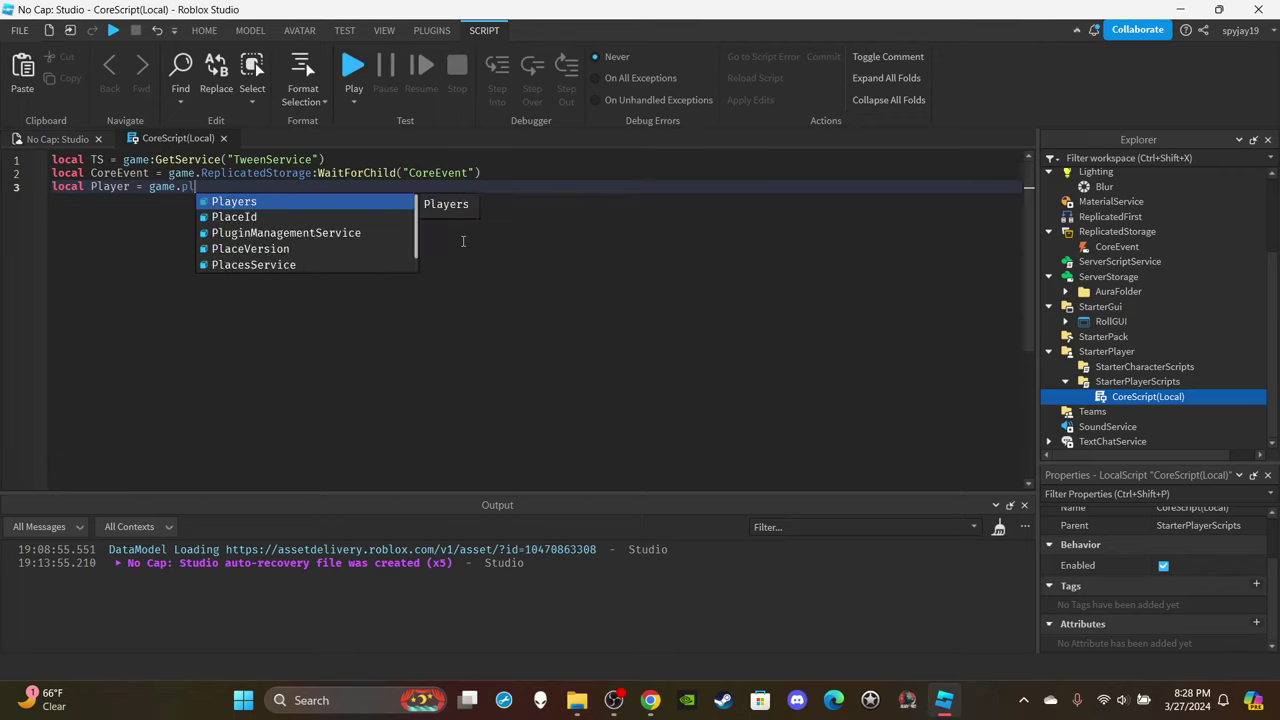
key("Return")
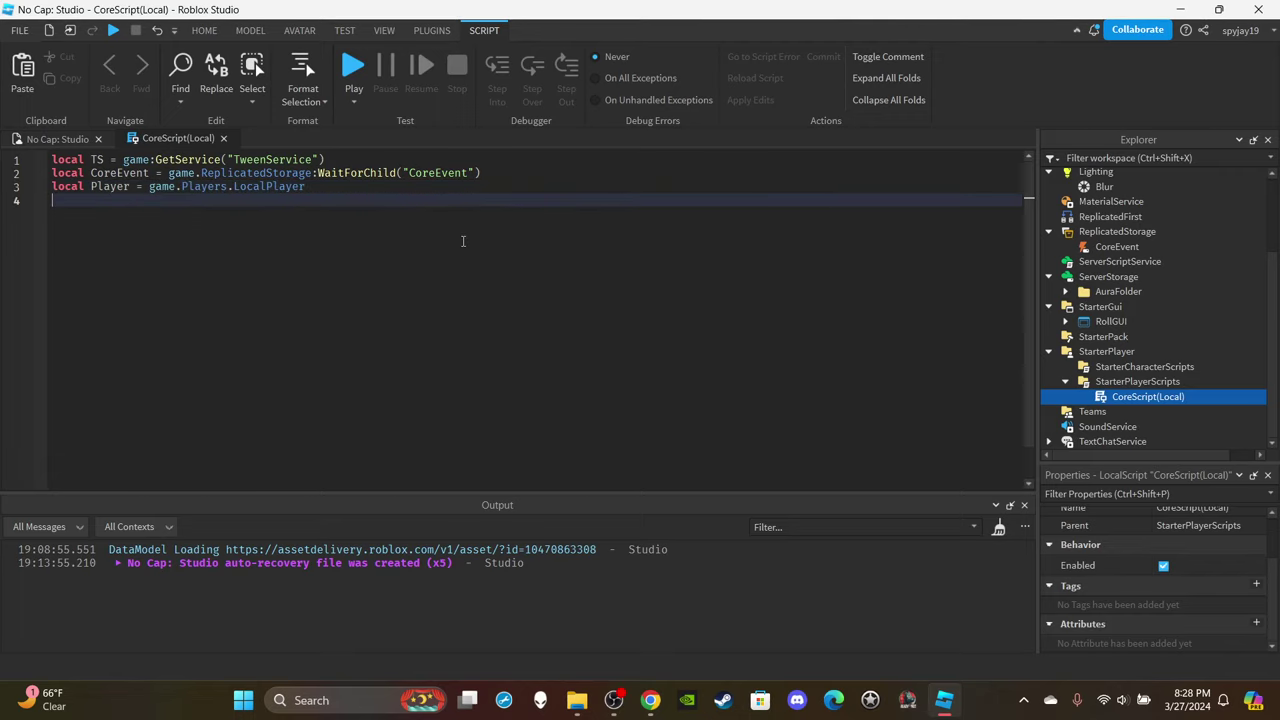
type("local RollGUI = Player.PlayerGui:WaitForChild(")
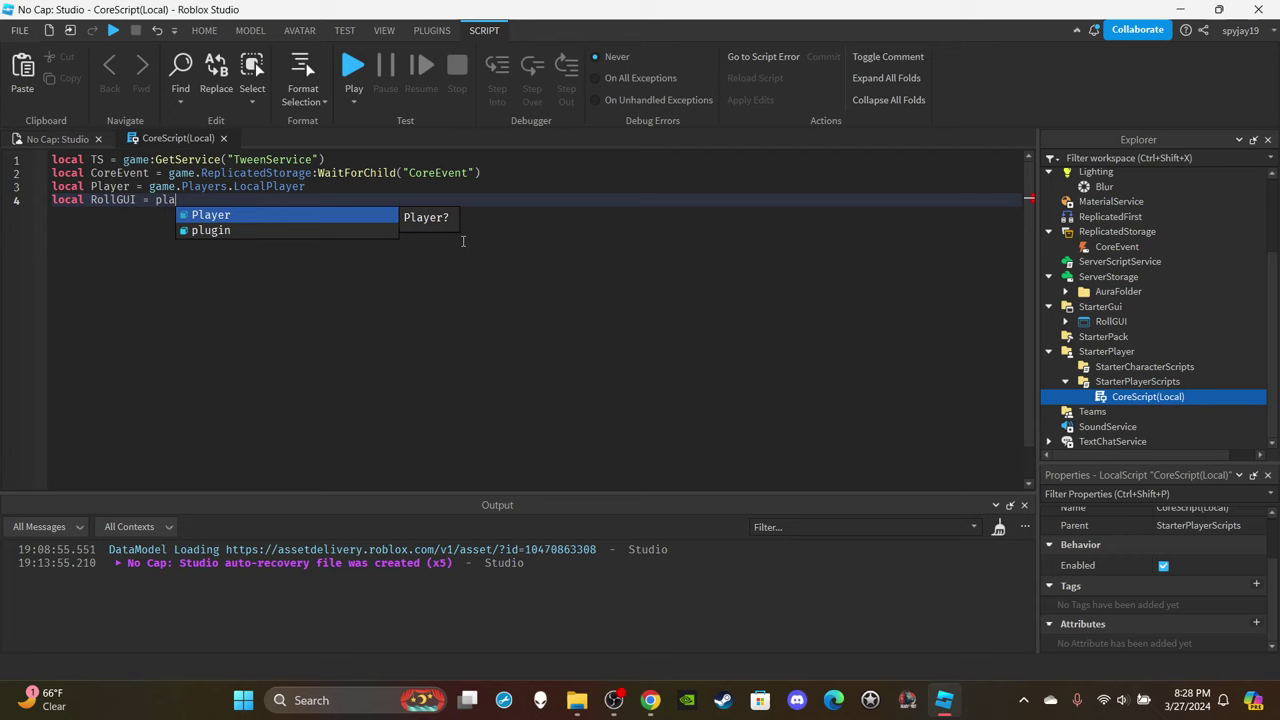
type("\"RollGUI\")")
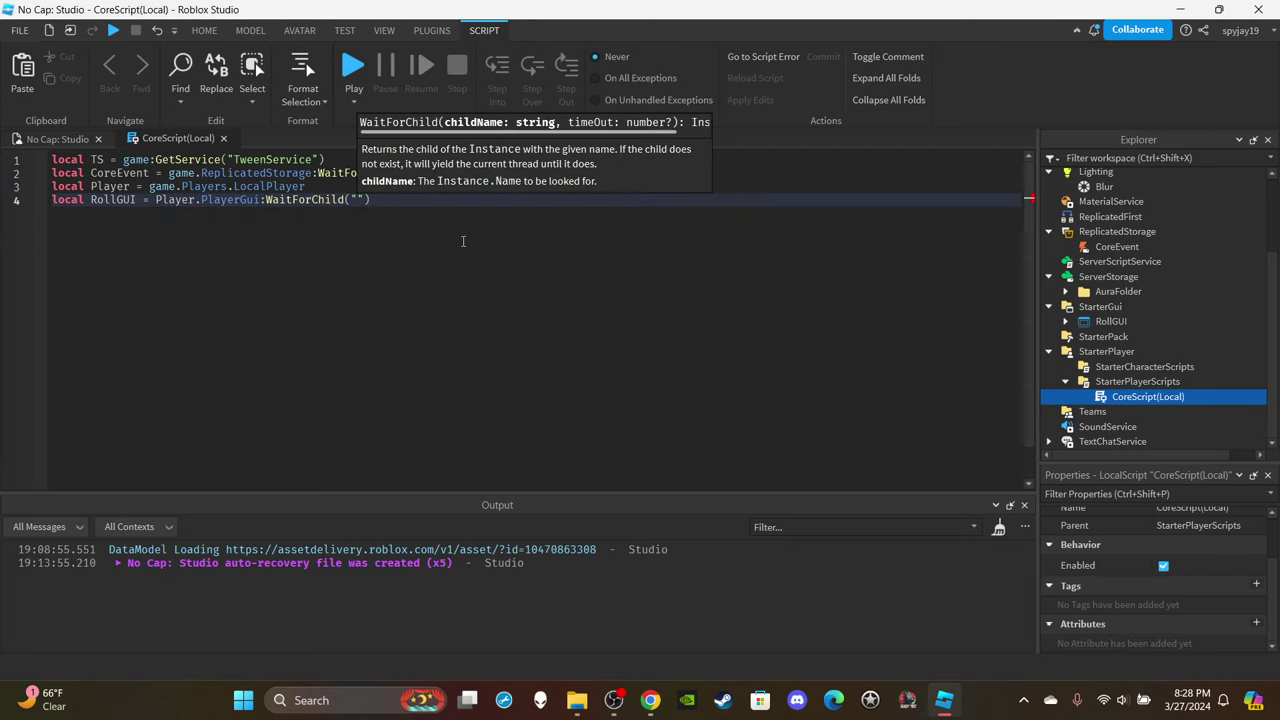
key("Return")
key("Return")
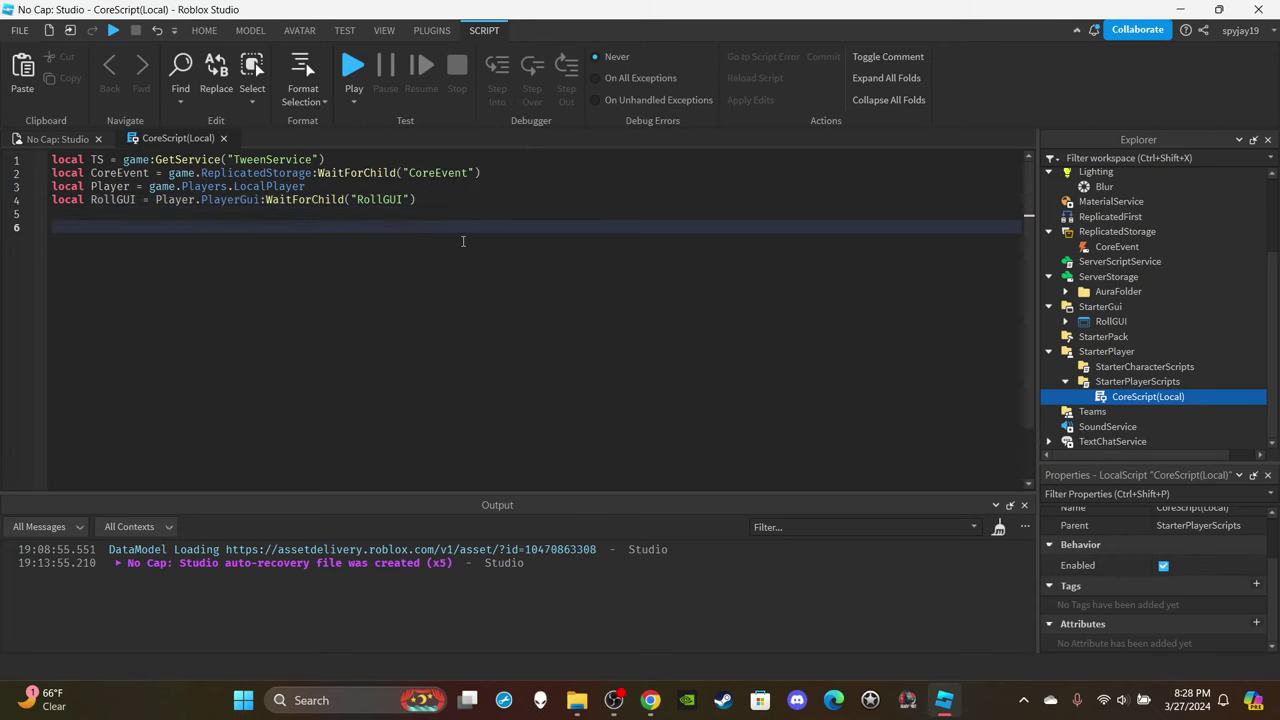
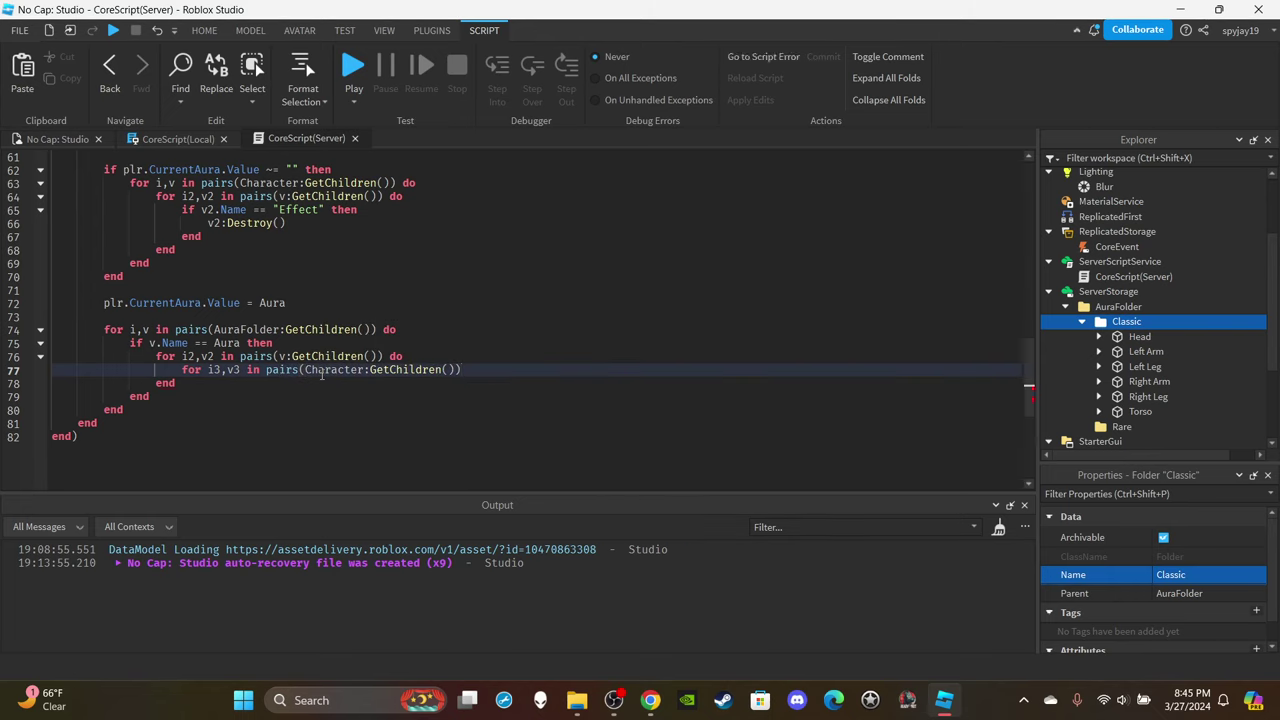
Complete the i3,v3 loop line over the Character's children with do, and add the condition if v2.Name == v3.Name then inside it.
type("do")
key("Return")
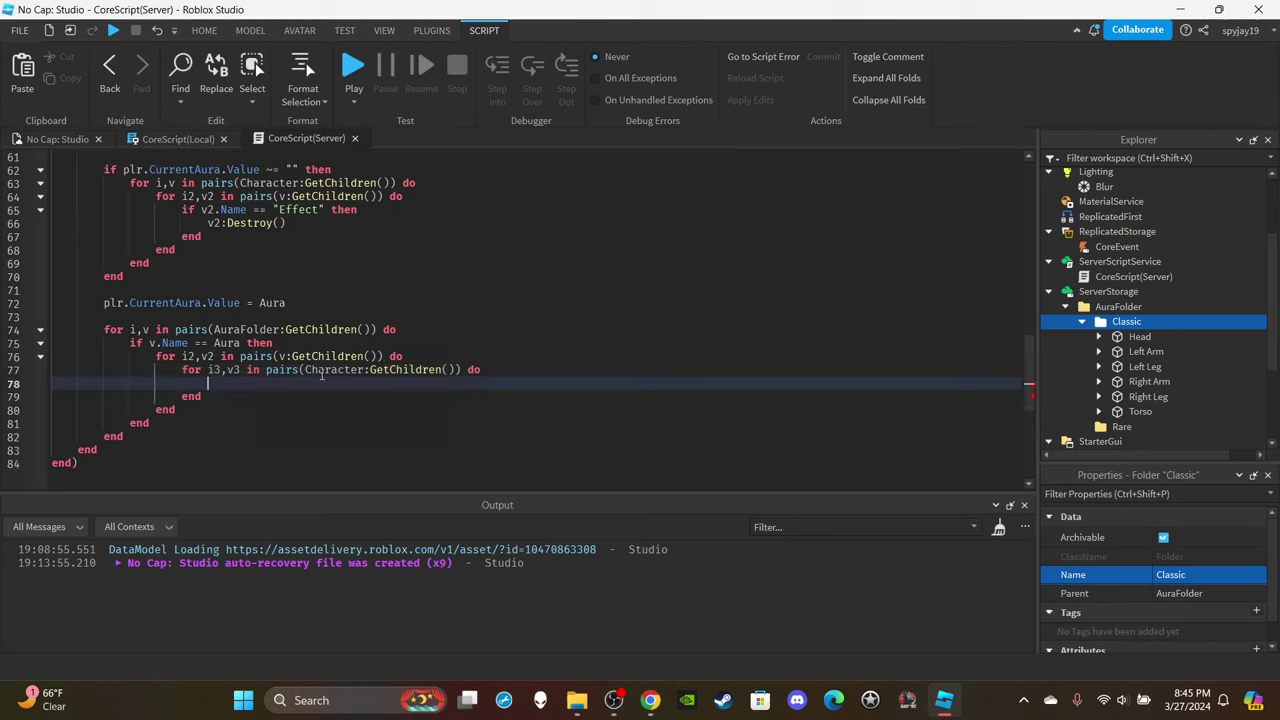
type("if v2.Name")
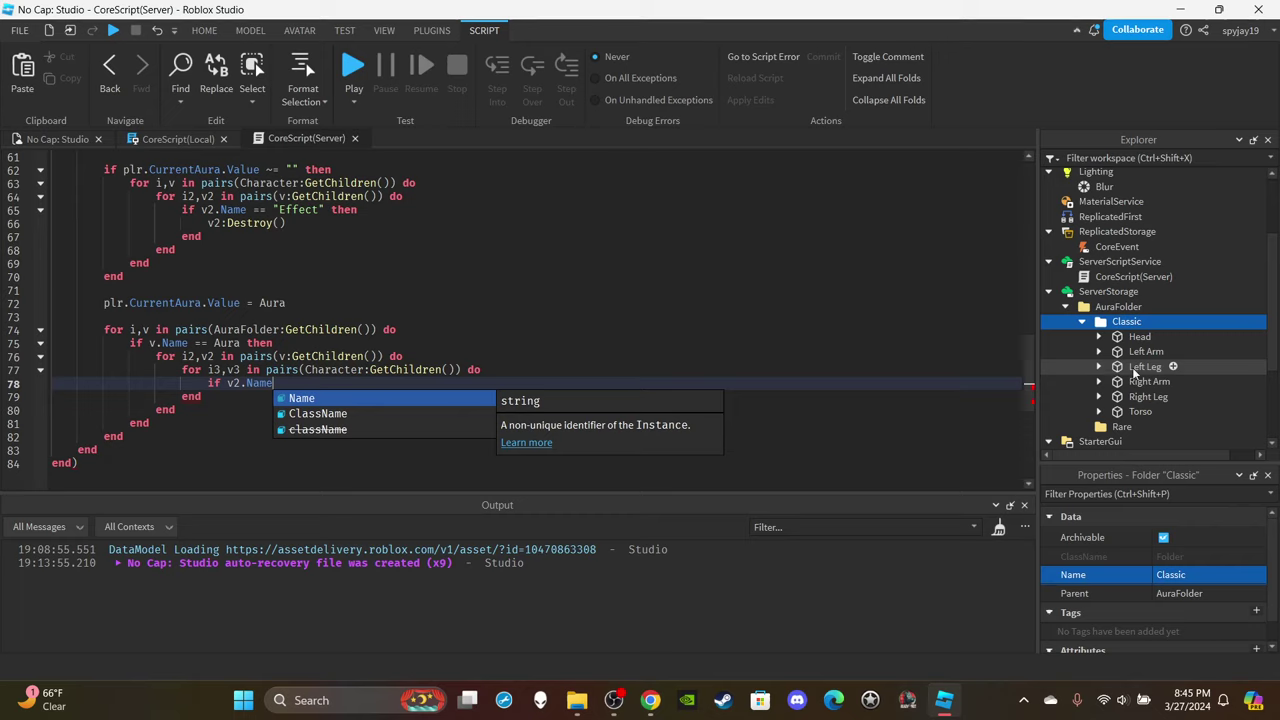
key("Escape")
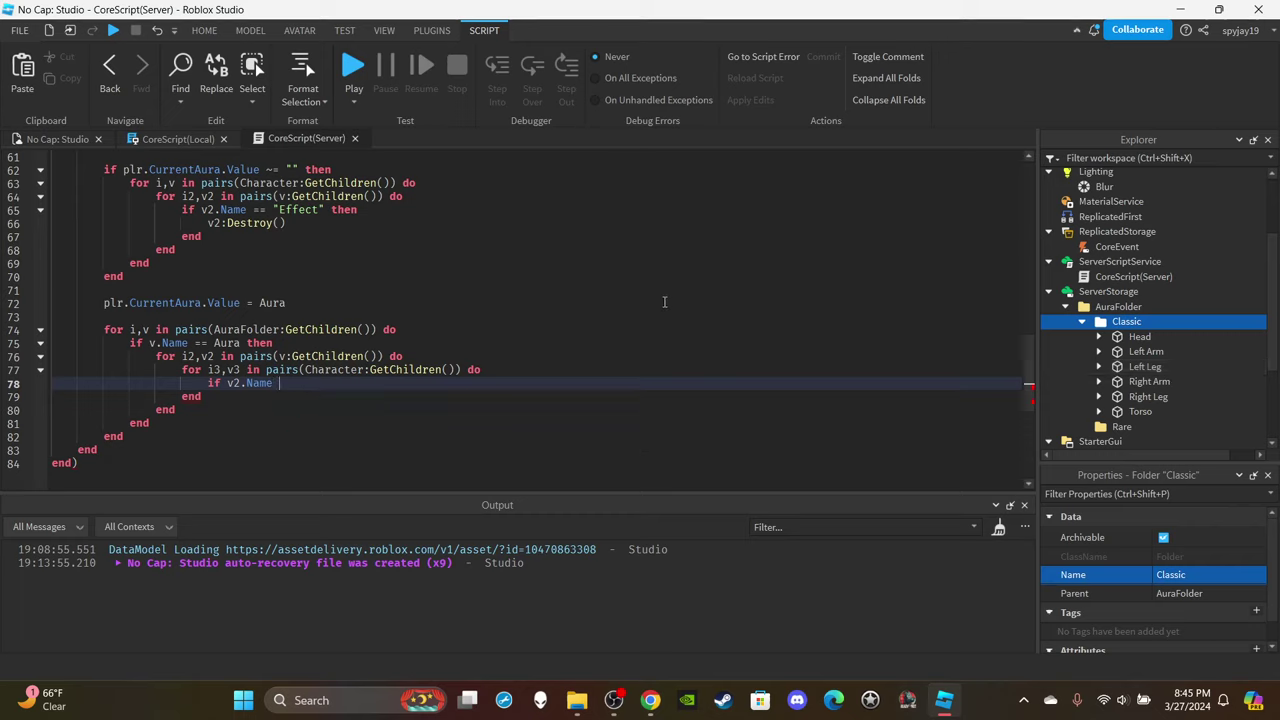
type("== v3.Name")
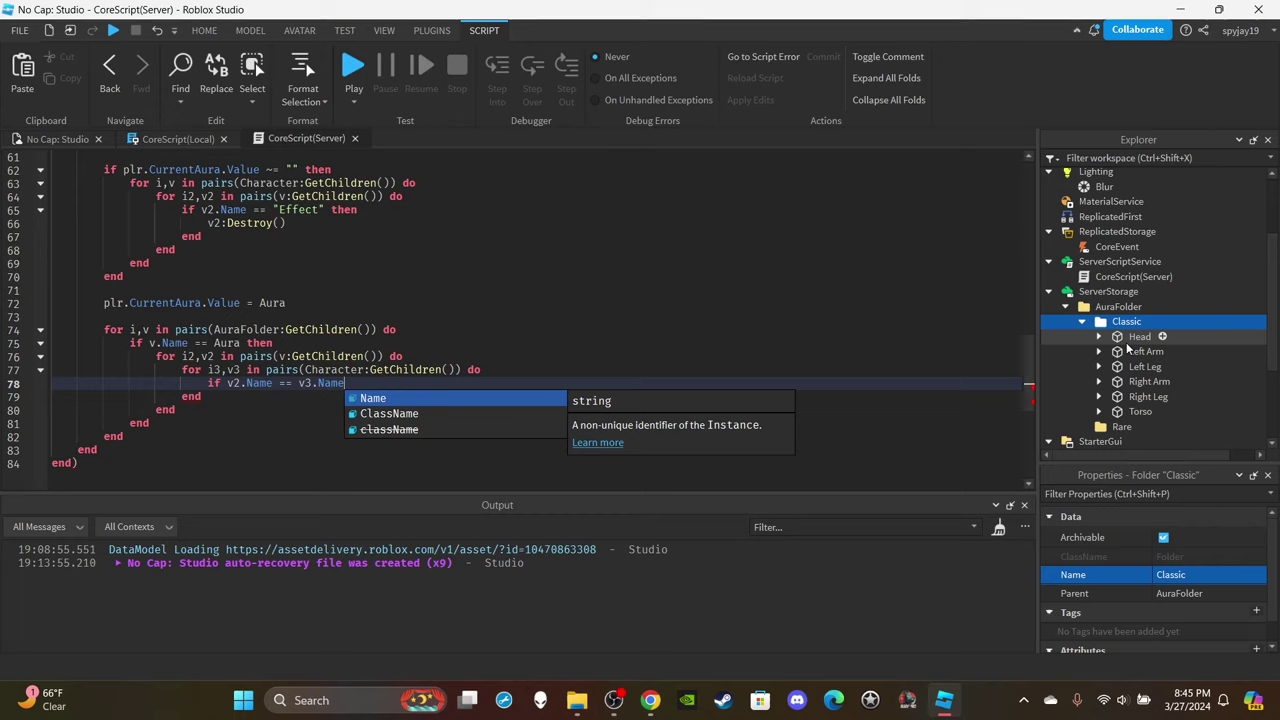
key("Escape")
type("then")
key("Return")
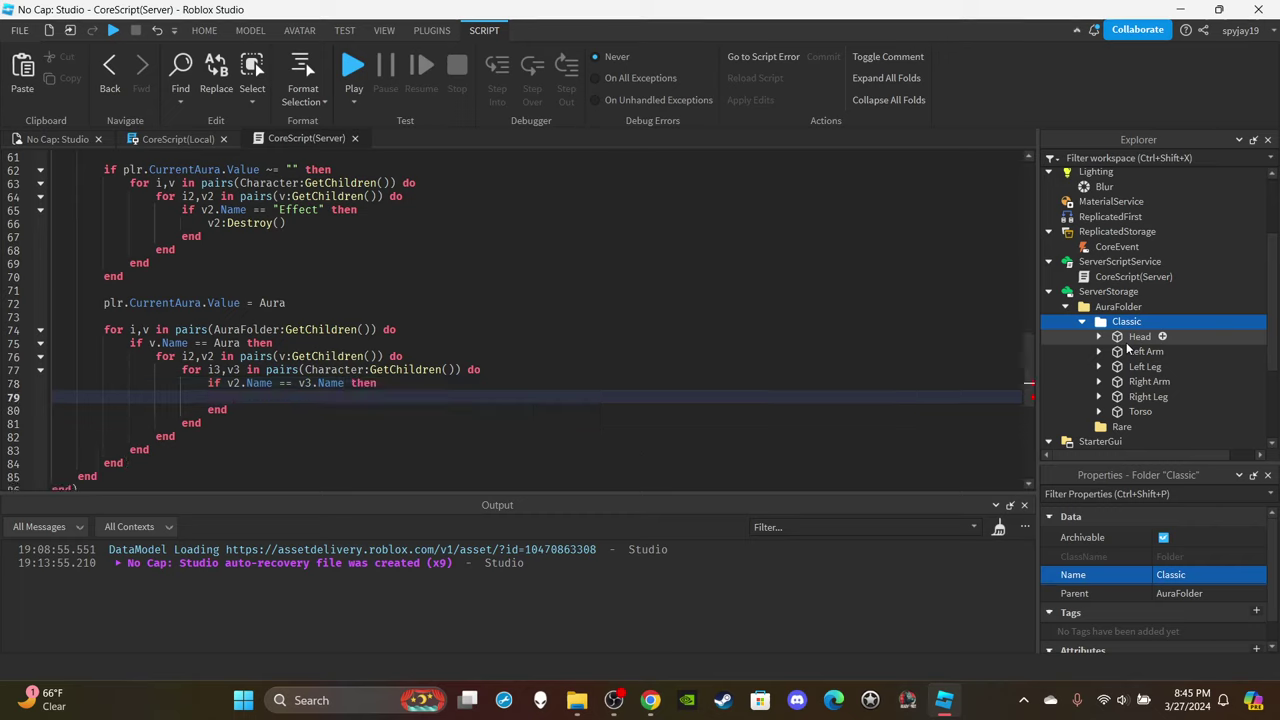
Inside the name-match condition, add the loop for i4,v4 in pairs(v2:GetChildren()) do.
type("f")
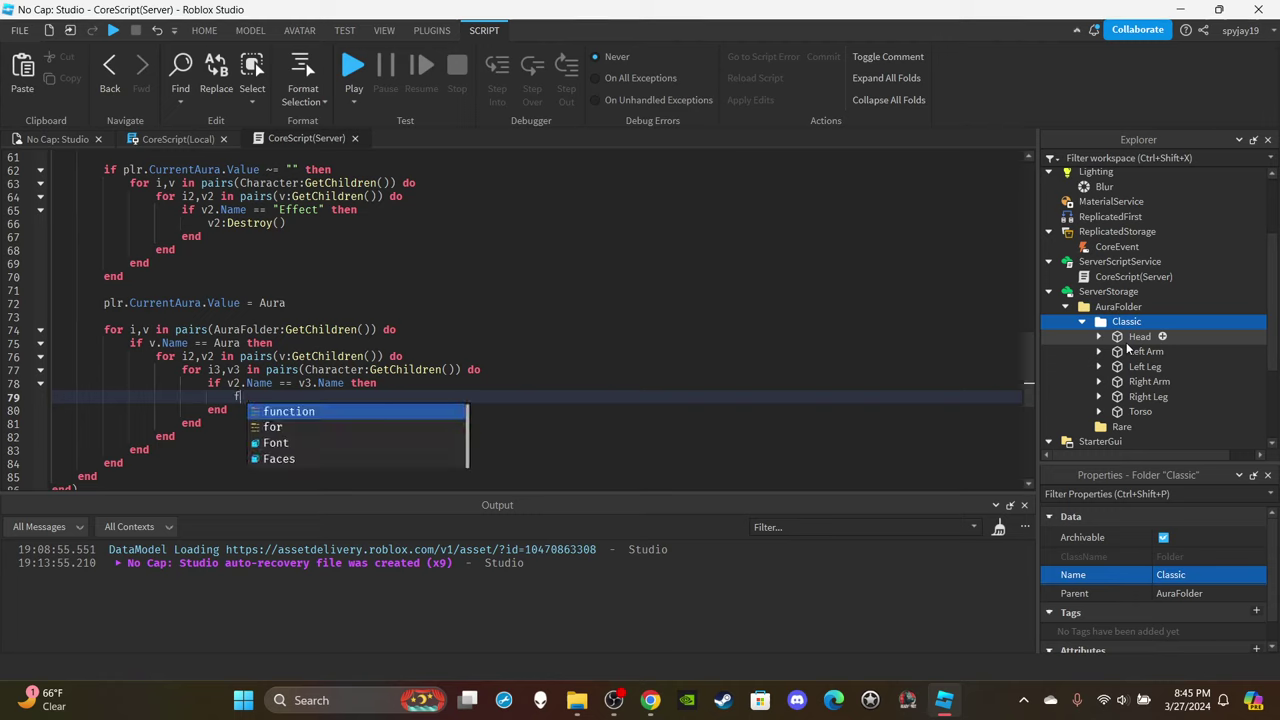
type("or i4,v4")
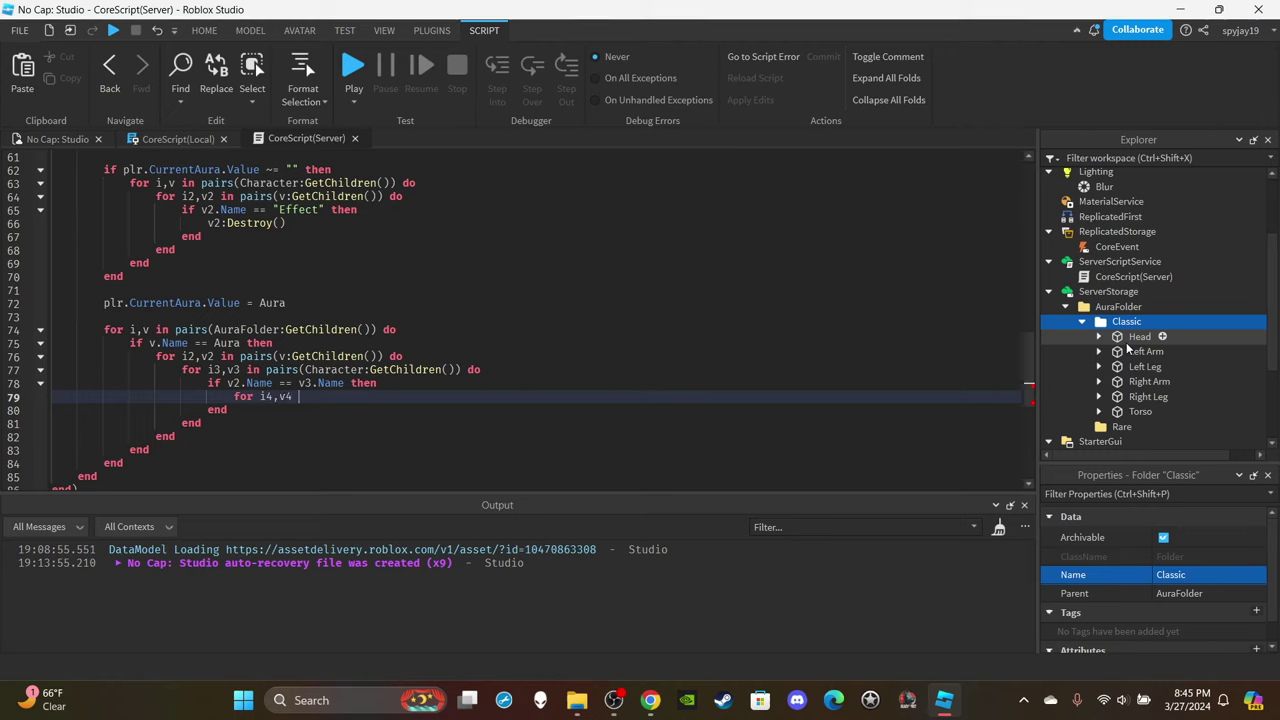
type(" in pairs(v2")
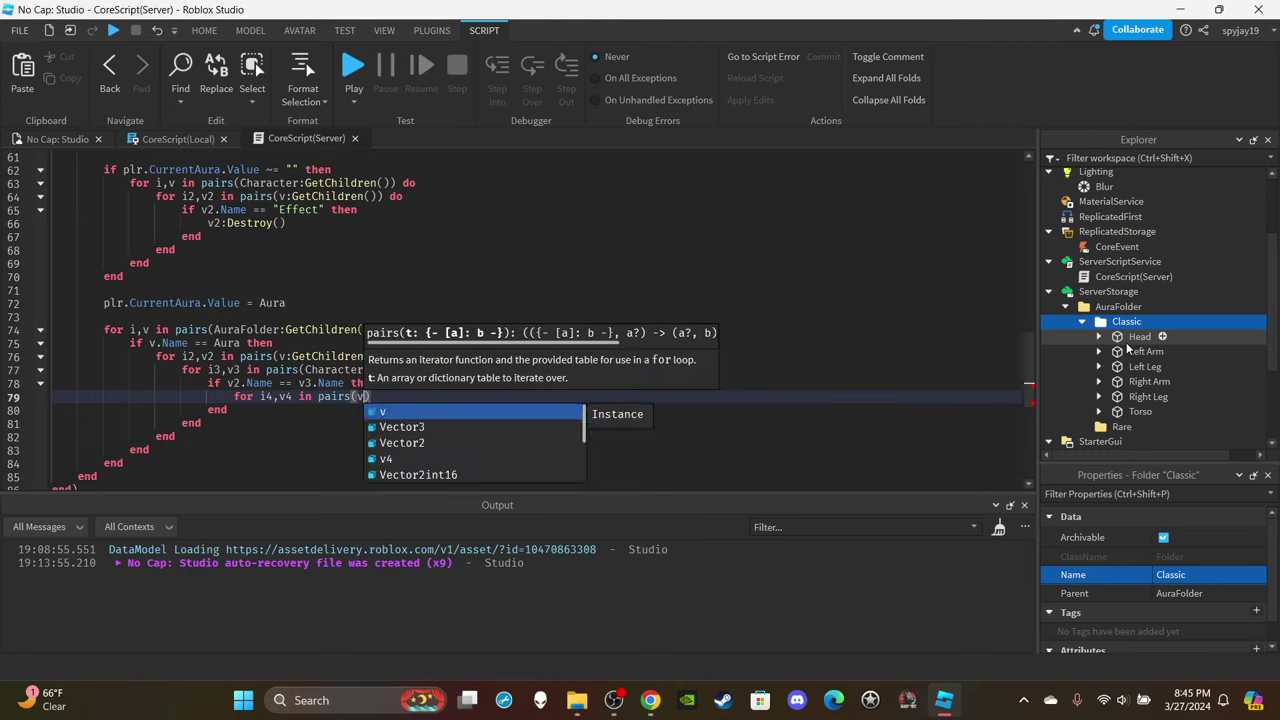
type(":GetChildren()) do")
key("Return")
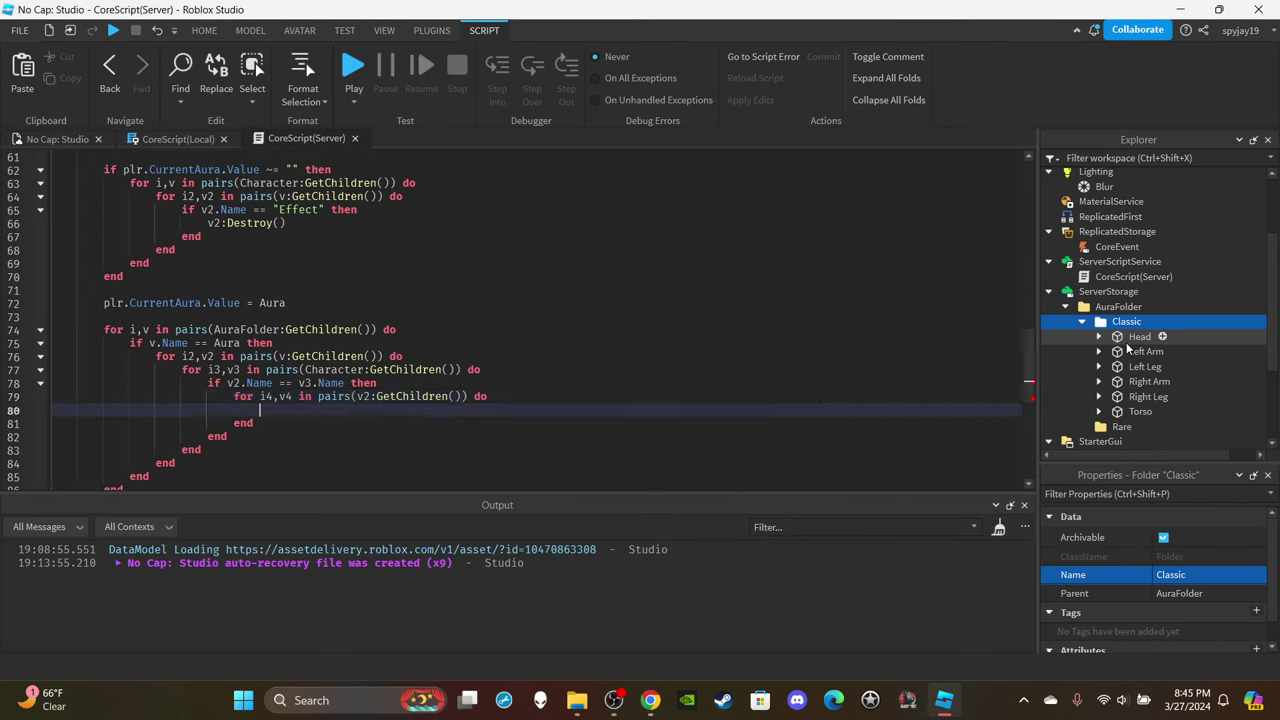
Inside the i4,v4 loop, add the lines local EffectClone = v4:Clone() and EffectClone.Parent = v3.
left_click(1099, 336)
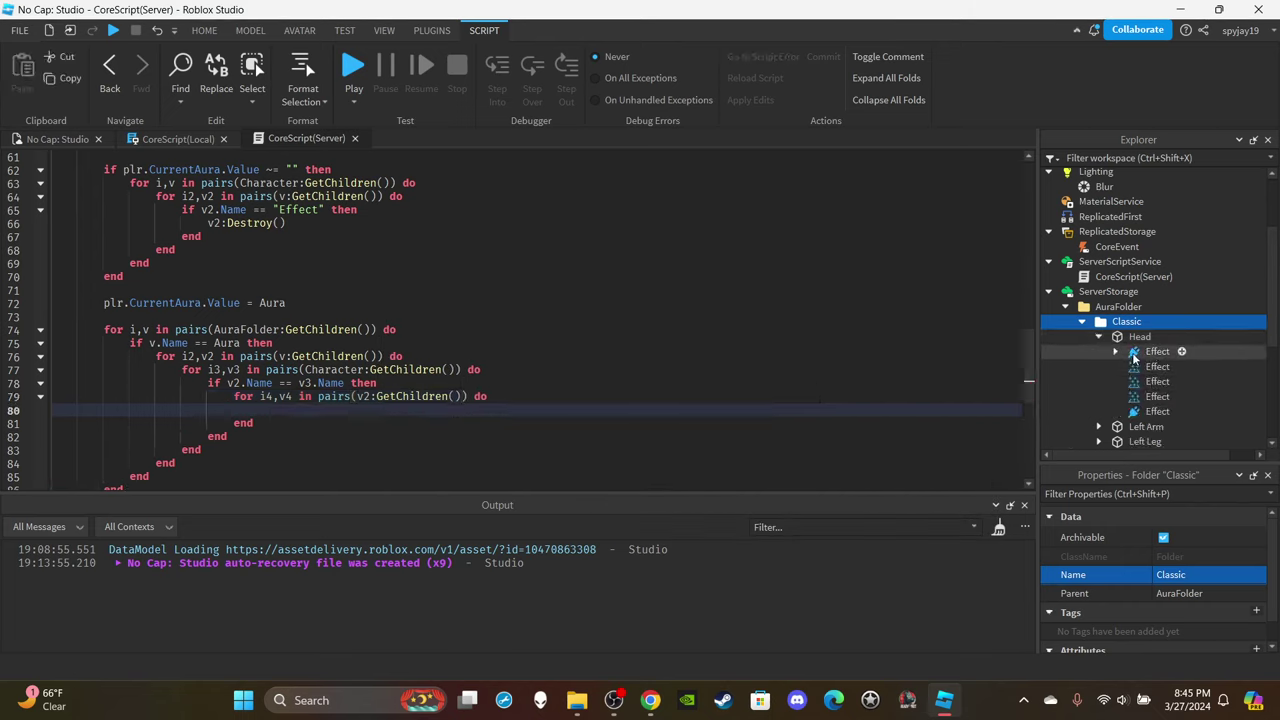
scroll(1142, 370, "down", 2)
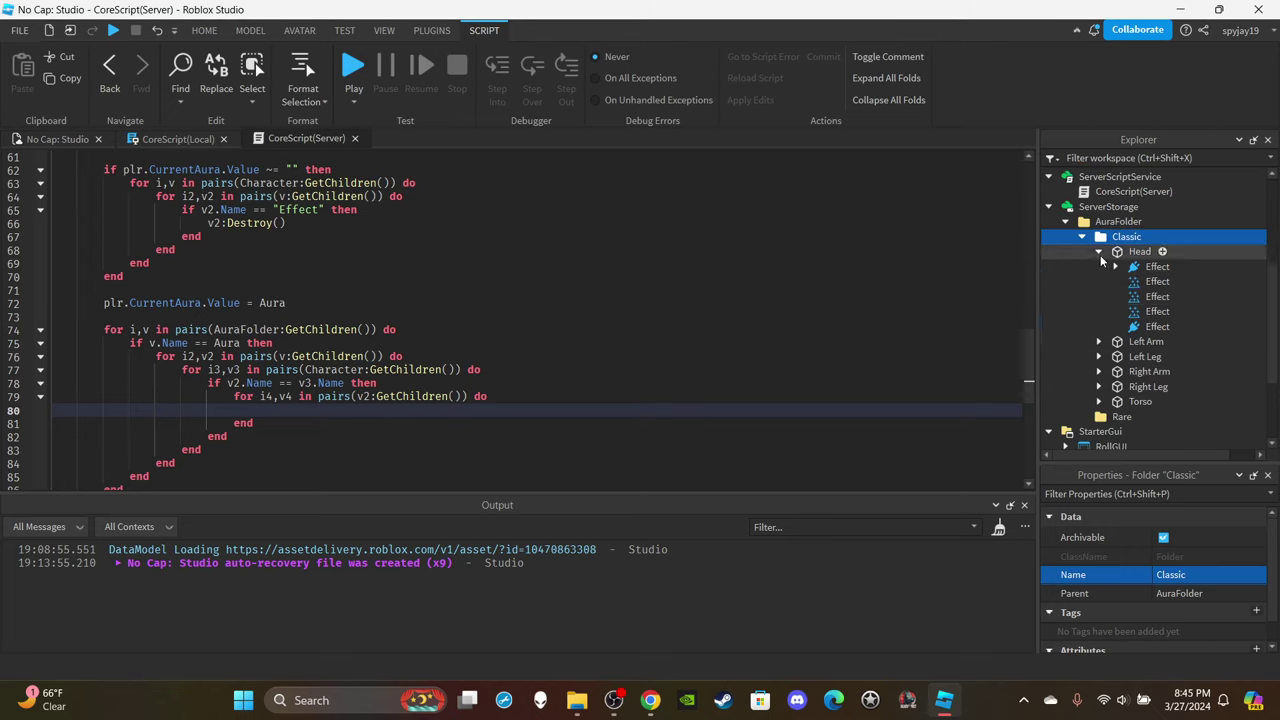
left_click(1101, 255)
left_click(352, 410)
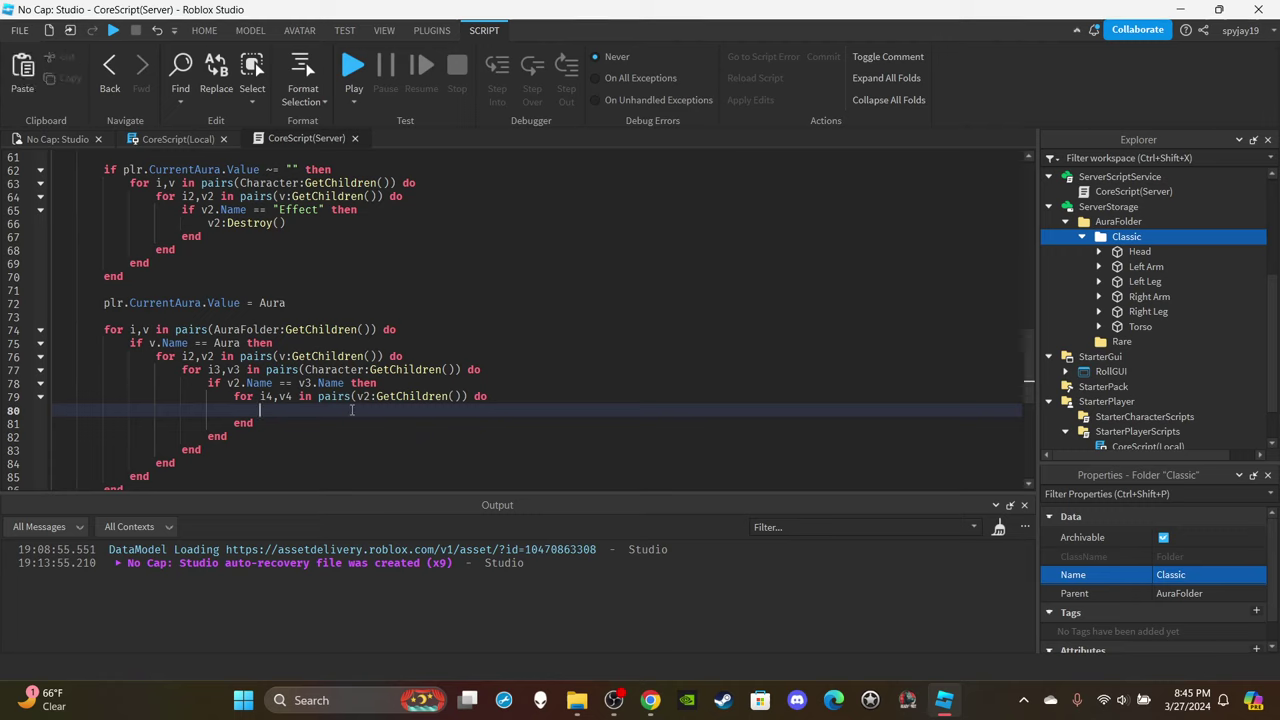
type("local EffectClone =")
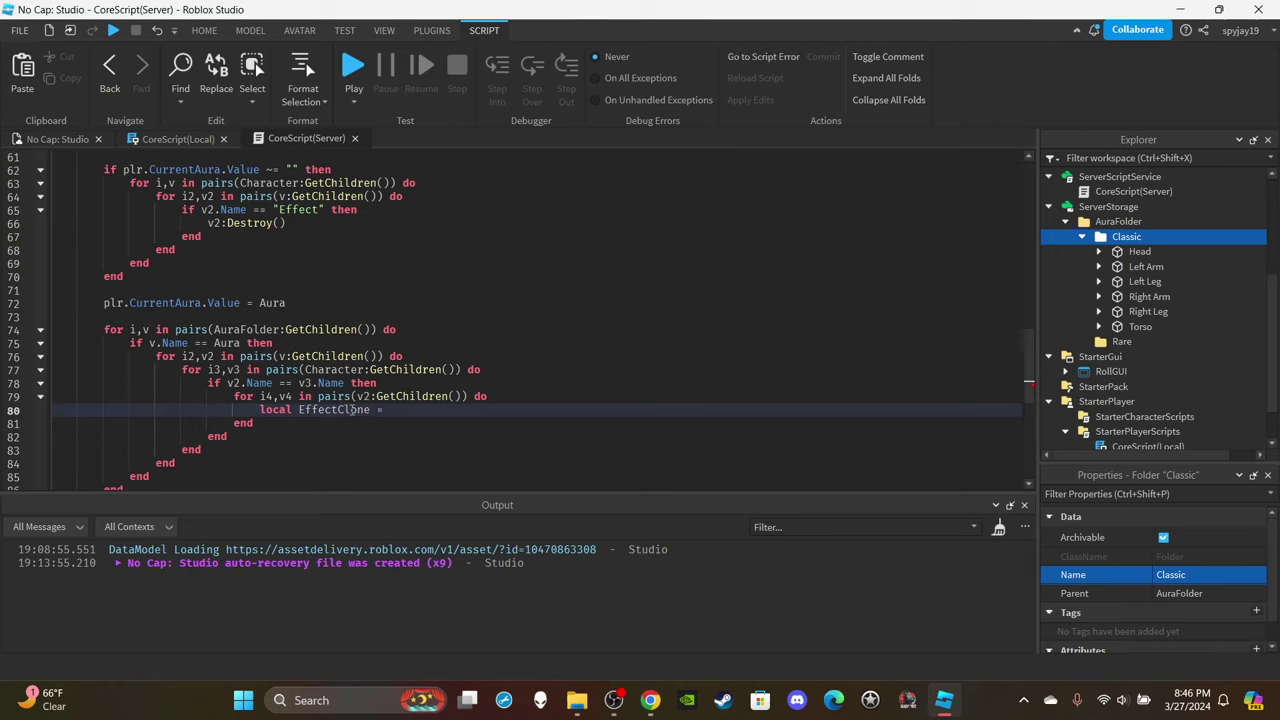
type(" v4:Clone()")
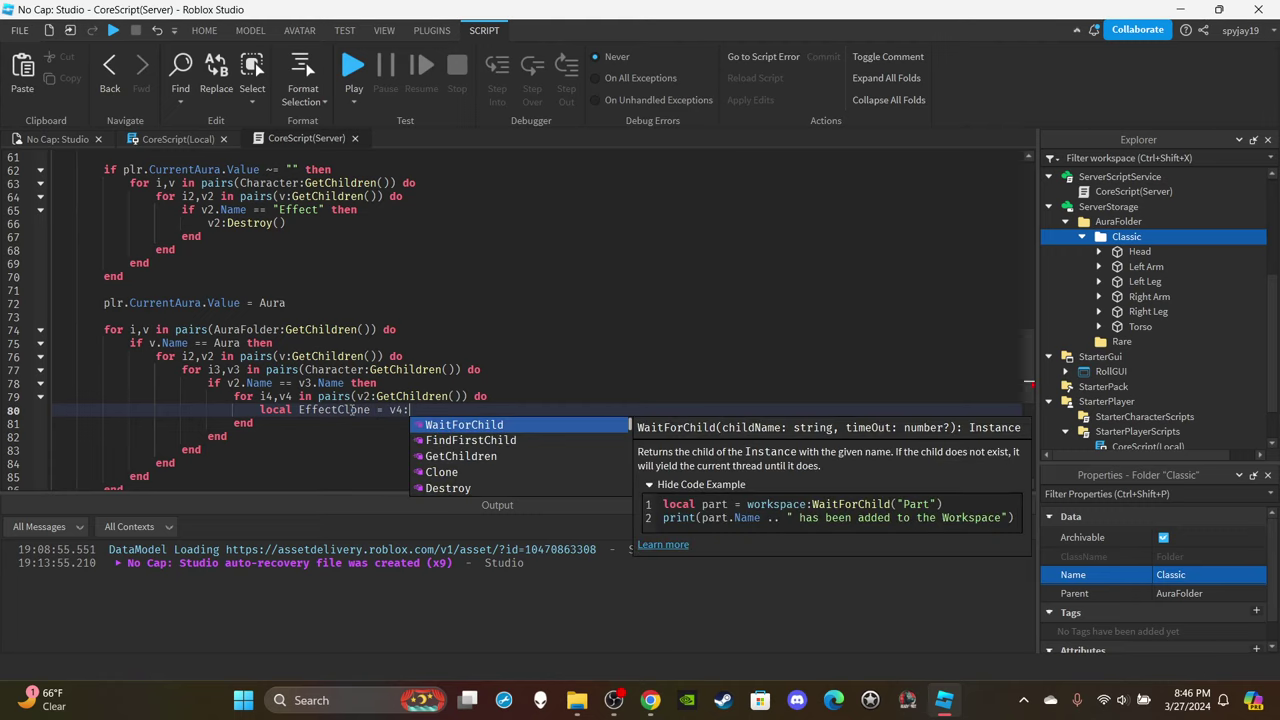
key("Return")
type("EffectClone.")
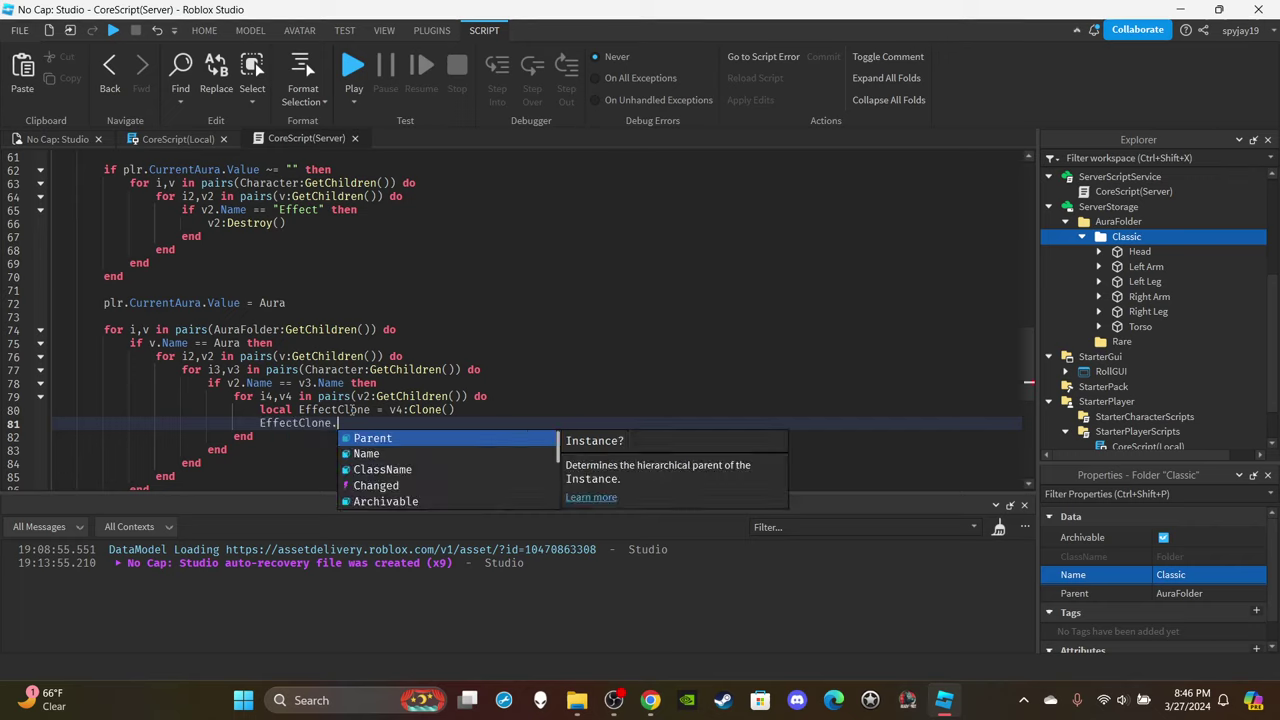
type("Parent = v")
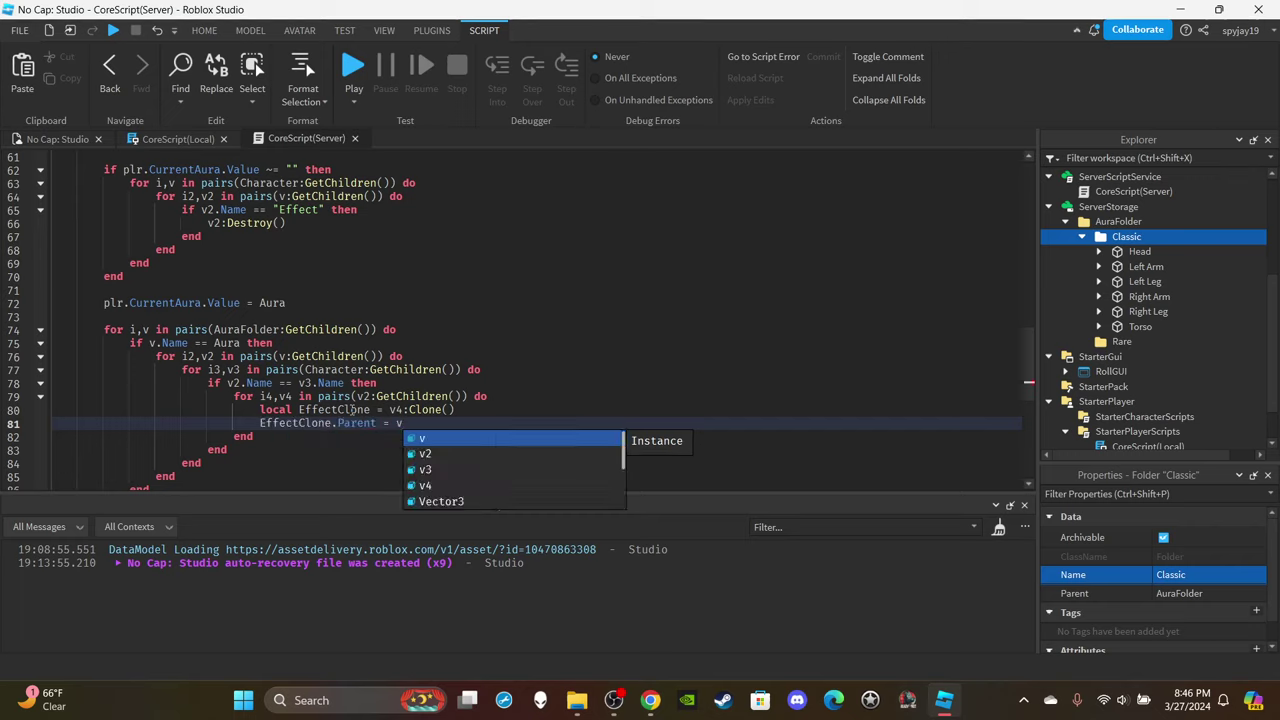
type("3")
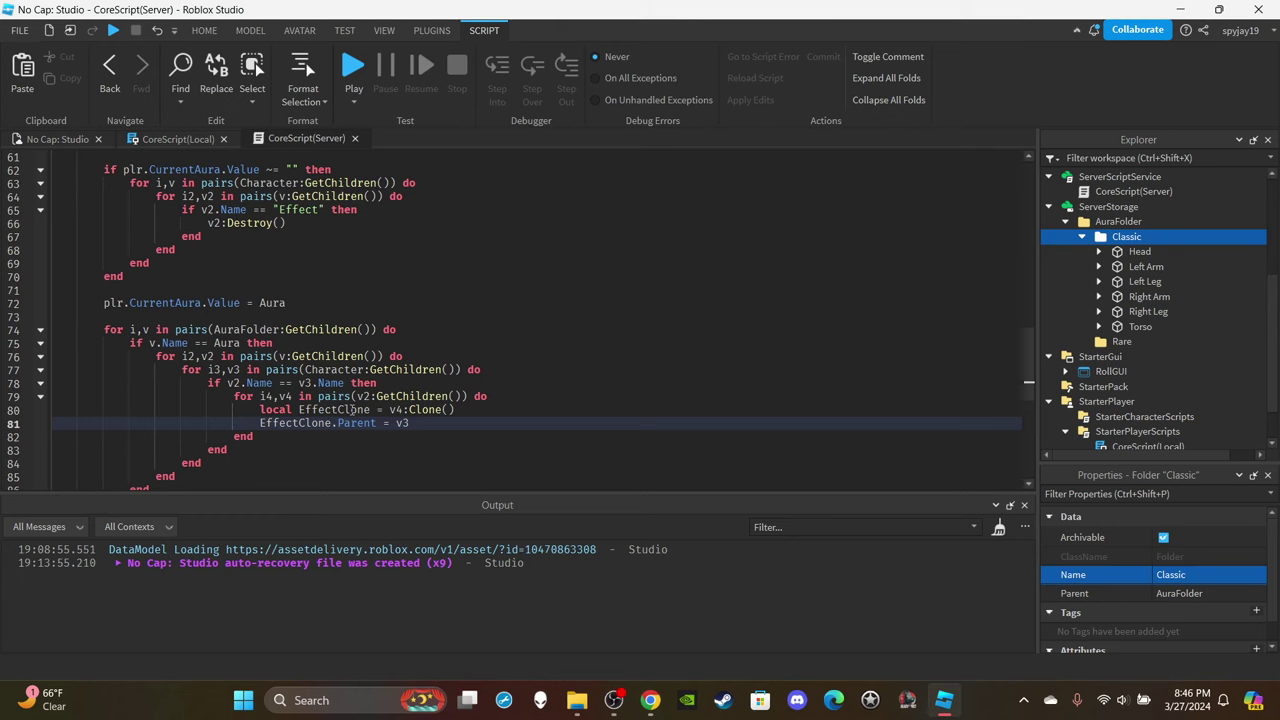
Collapse the Classic folder, return to the No Cap: Studio scene view and look over the aura models.
left_click(1081, 236)
left_click(50, 142)
right_click_drag(680, 303, 623, 286)
key("w")
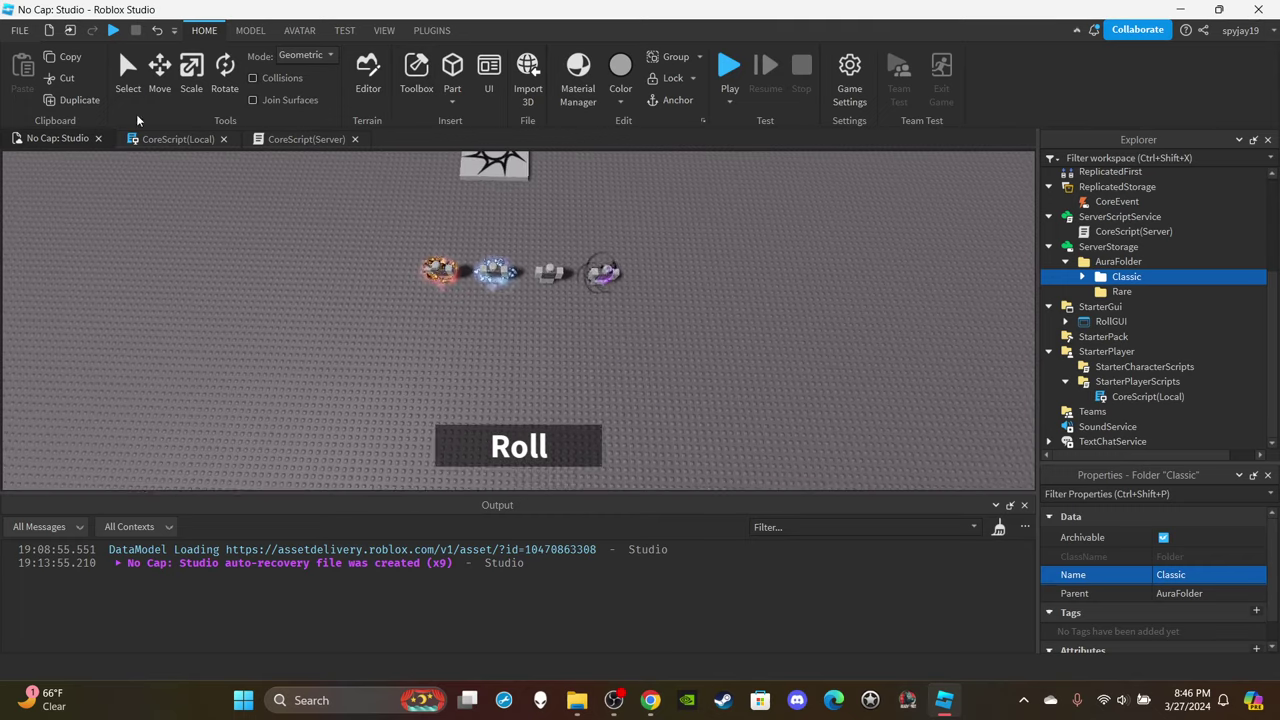
left_click(126, 91)
left_click(1080, 276)
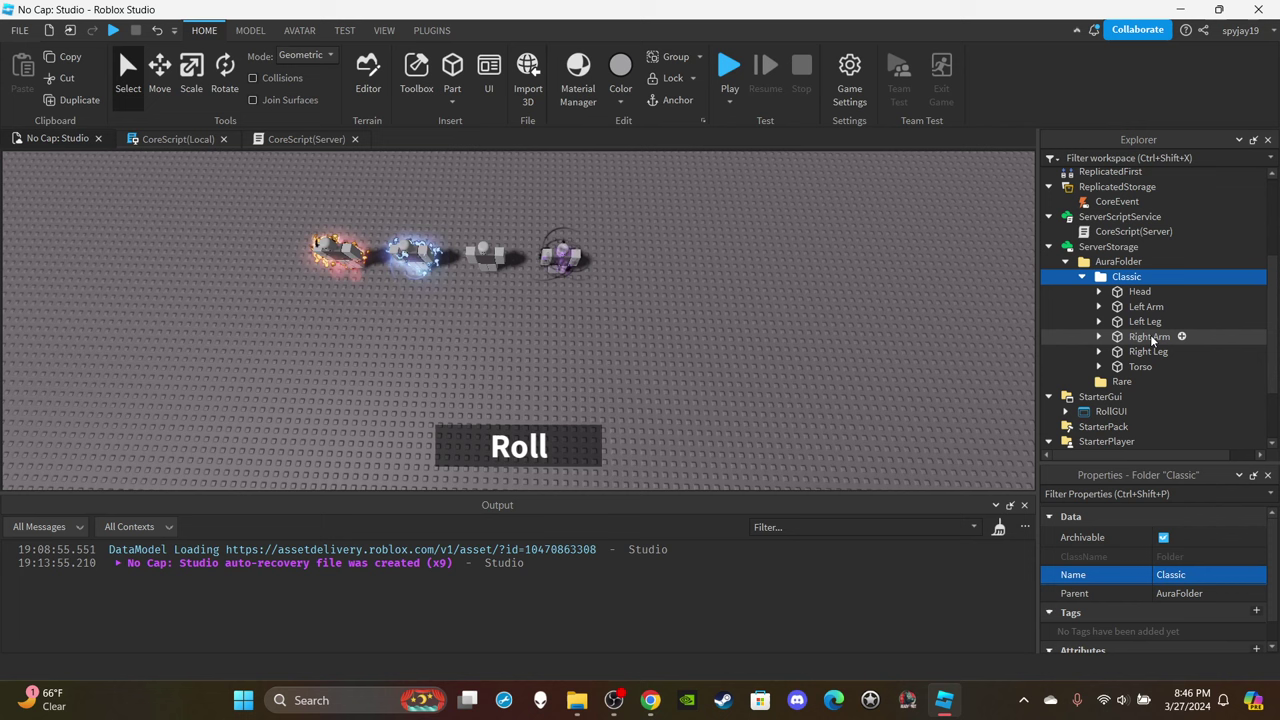
scroll(1130, 260, "down", 2)
left_click(1135, 206)
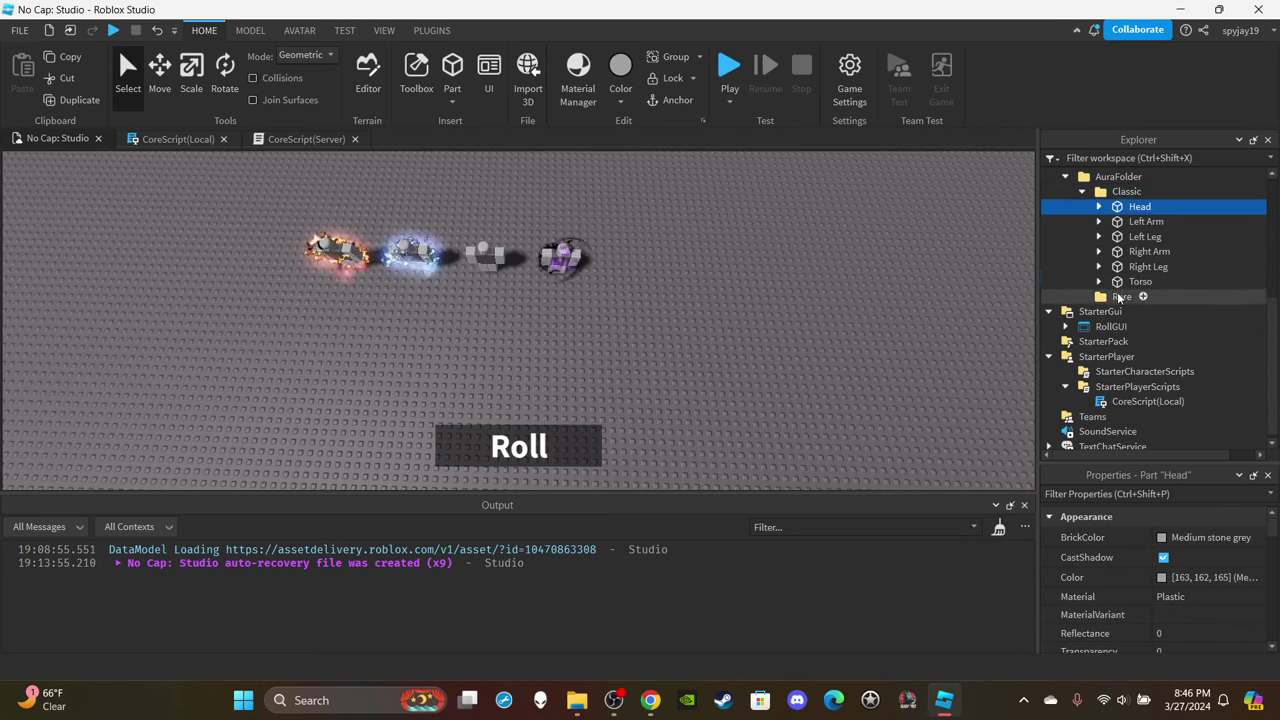
left_click(1140, 221, "ctrl")
left_click(1140, 236, "ctrl")
left_click(1137, 254, "ctrl")
left_click(1139, 267, "ctrl")
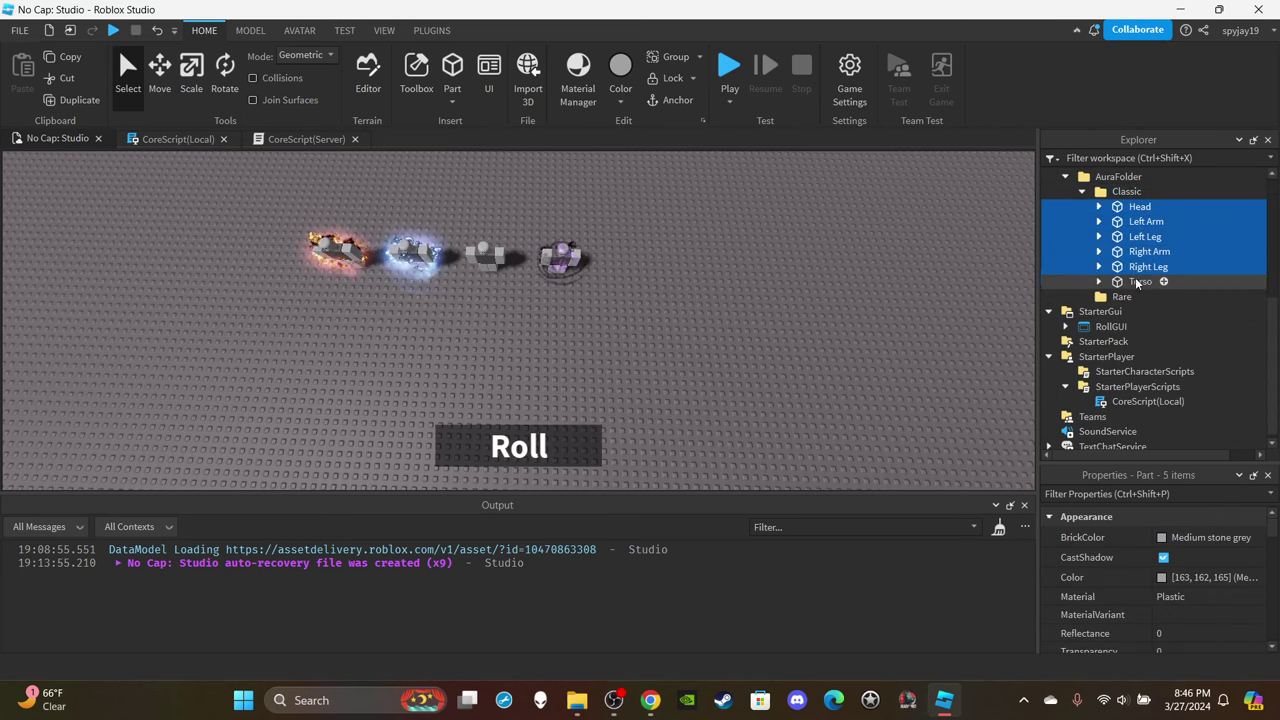
left_click(1140, 281, "ctrl")
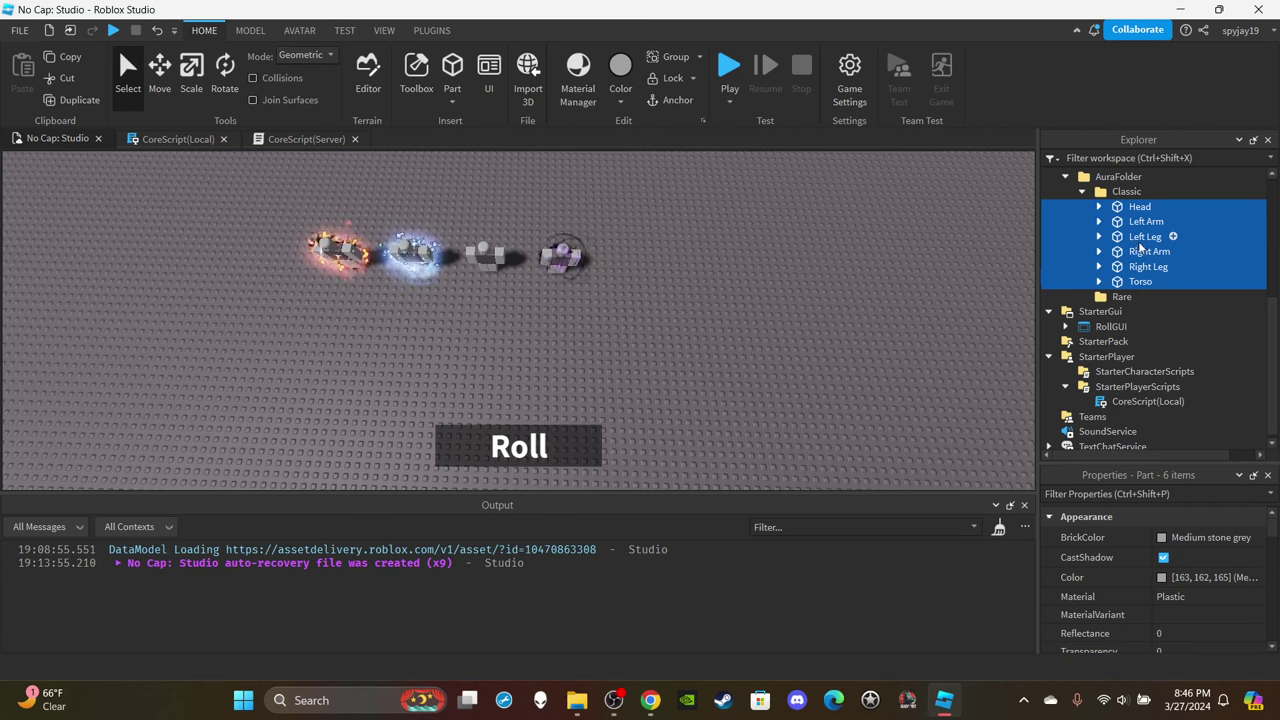
left_click(1081, 192)
Replace the empty Rare folder in AuraFolder with a duplicate of the Classic folder renamed Rare.
right_click(1123, 293)
left_click(1083, 101)
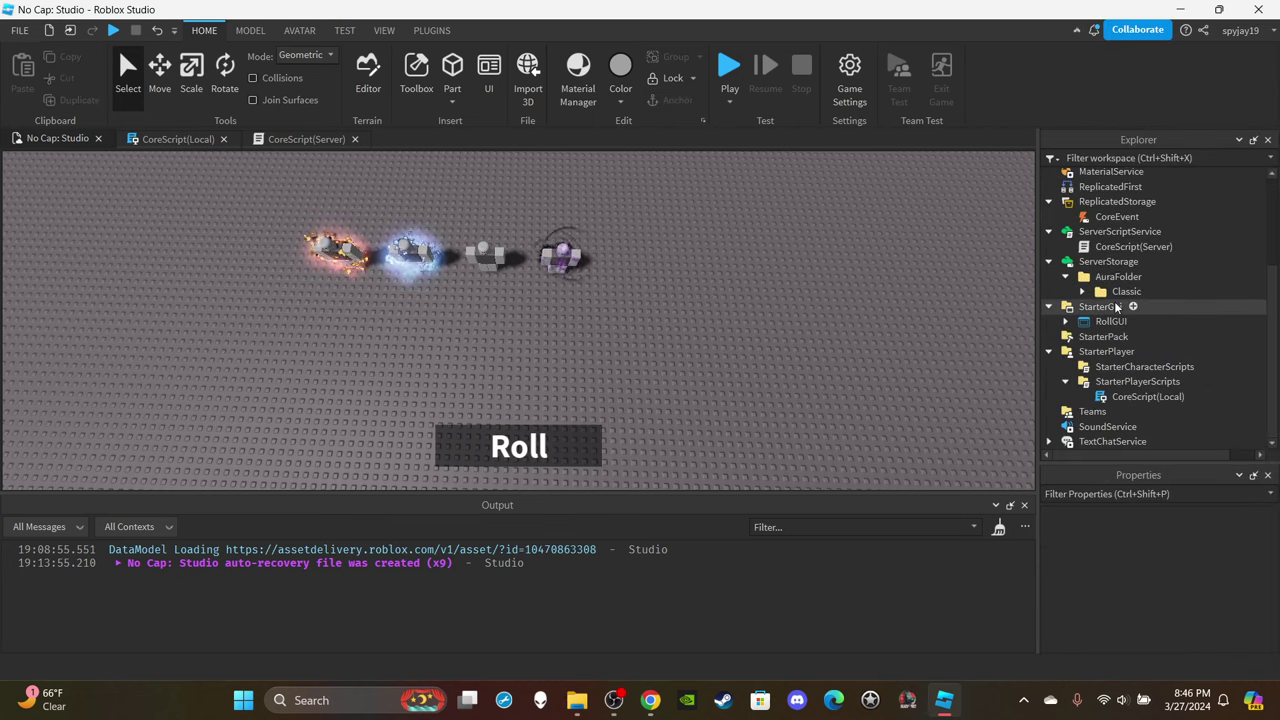
left_click(1122, 291)
key("ctrl+d")
left_click(1185, 575)
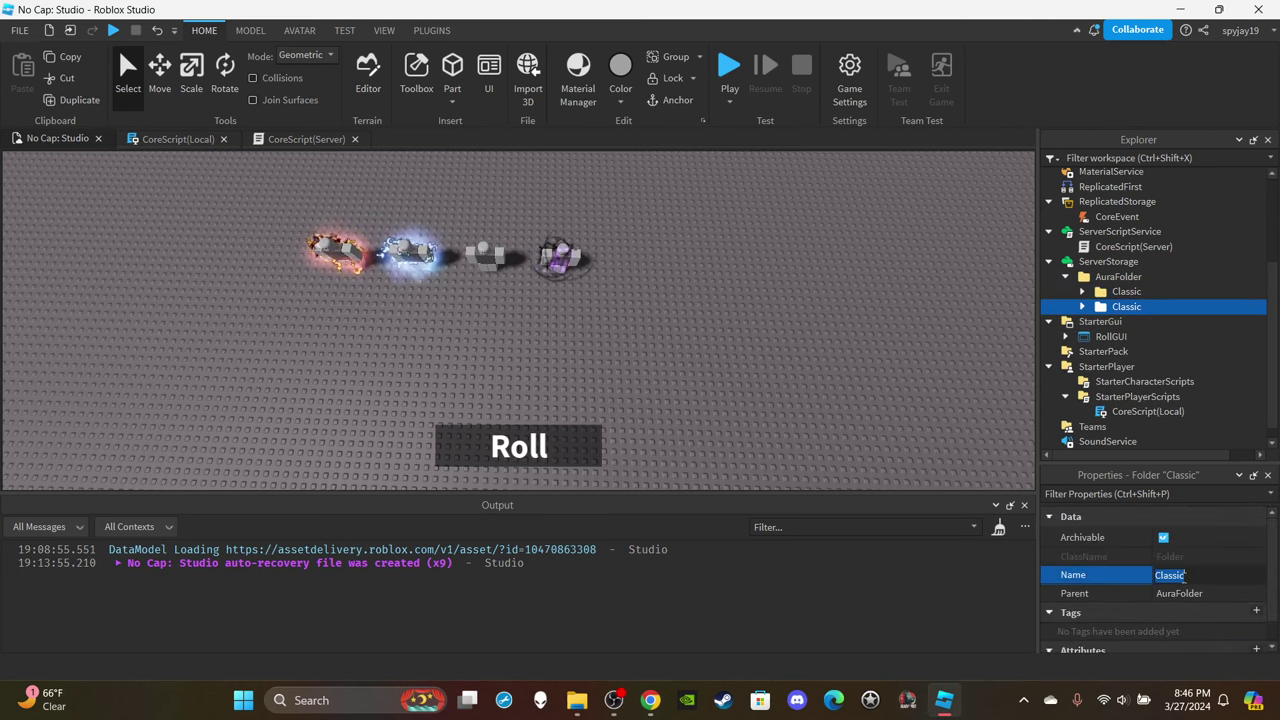
type("Rare")
key("Return")
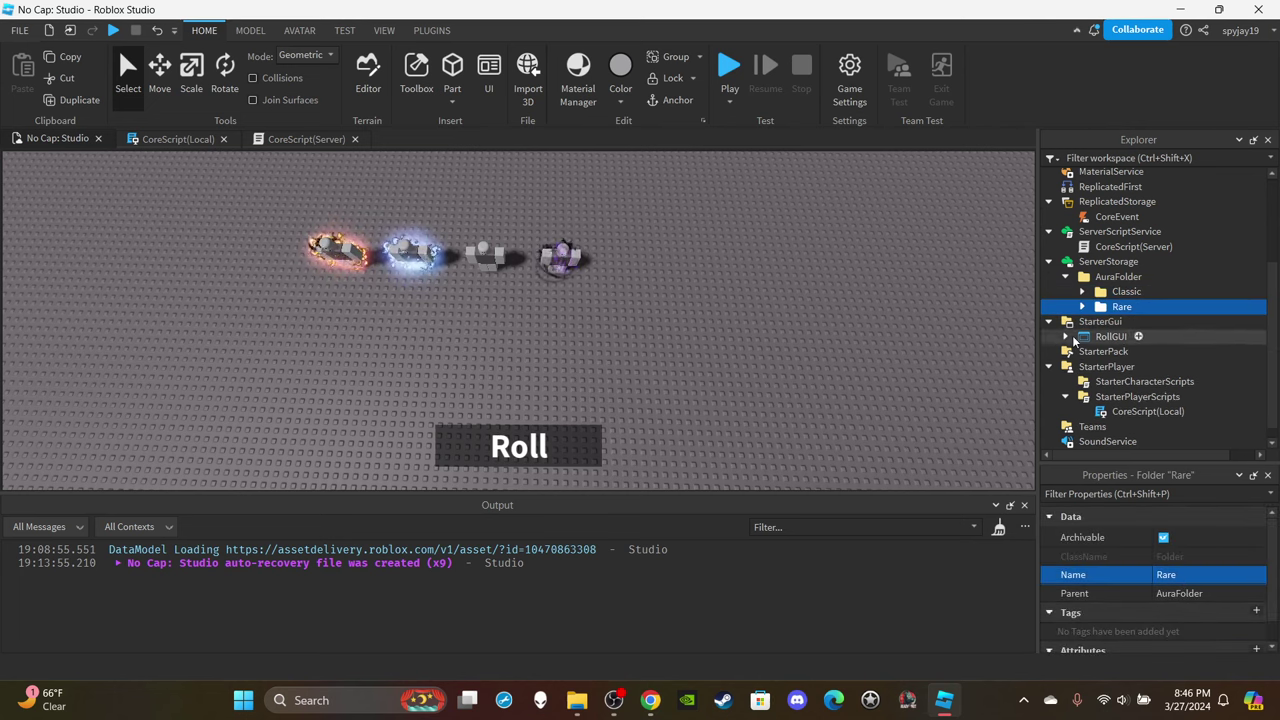
Expand the Rare folder and the auras model in Workspace, and look closely at the dark aura character.
double_click(1140, 306)
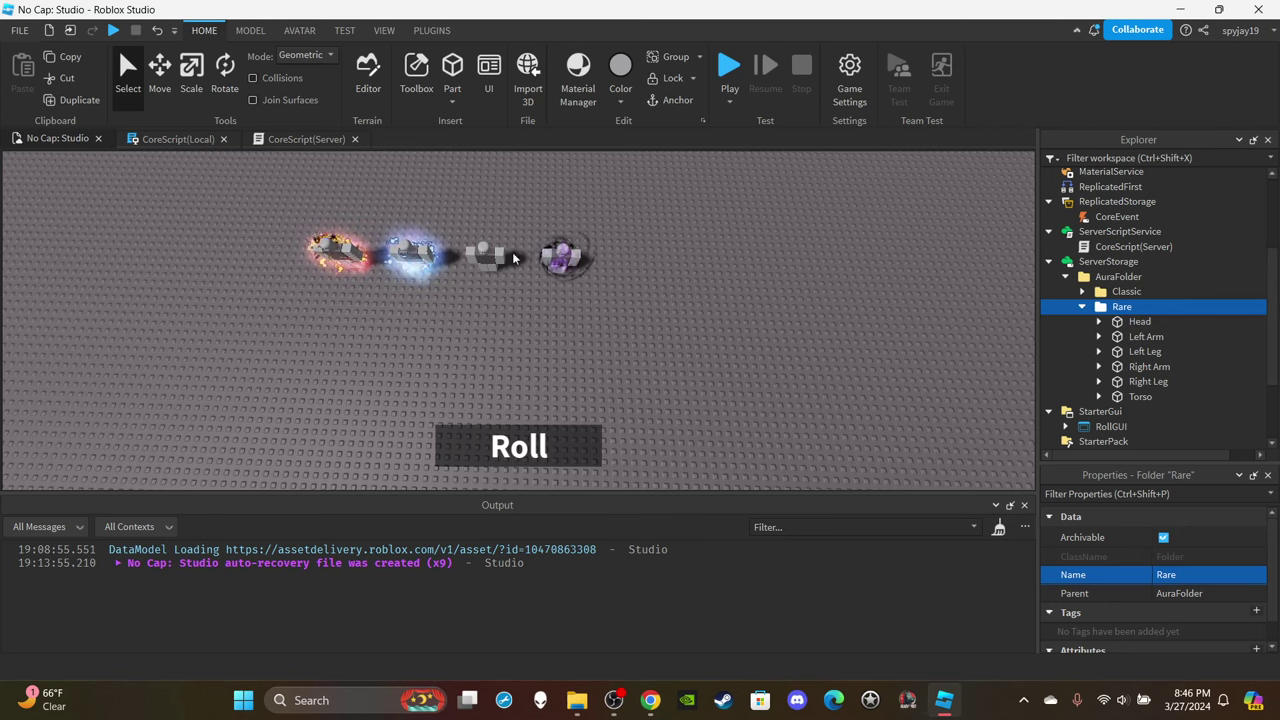
right_click_drag(514, 258, 520, 260)
scroll(520, 260, "up", 2)
right_click_drag(697, 246, 697, 243)
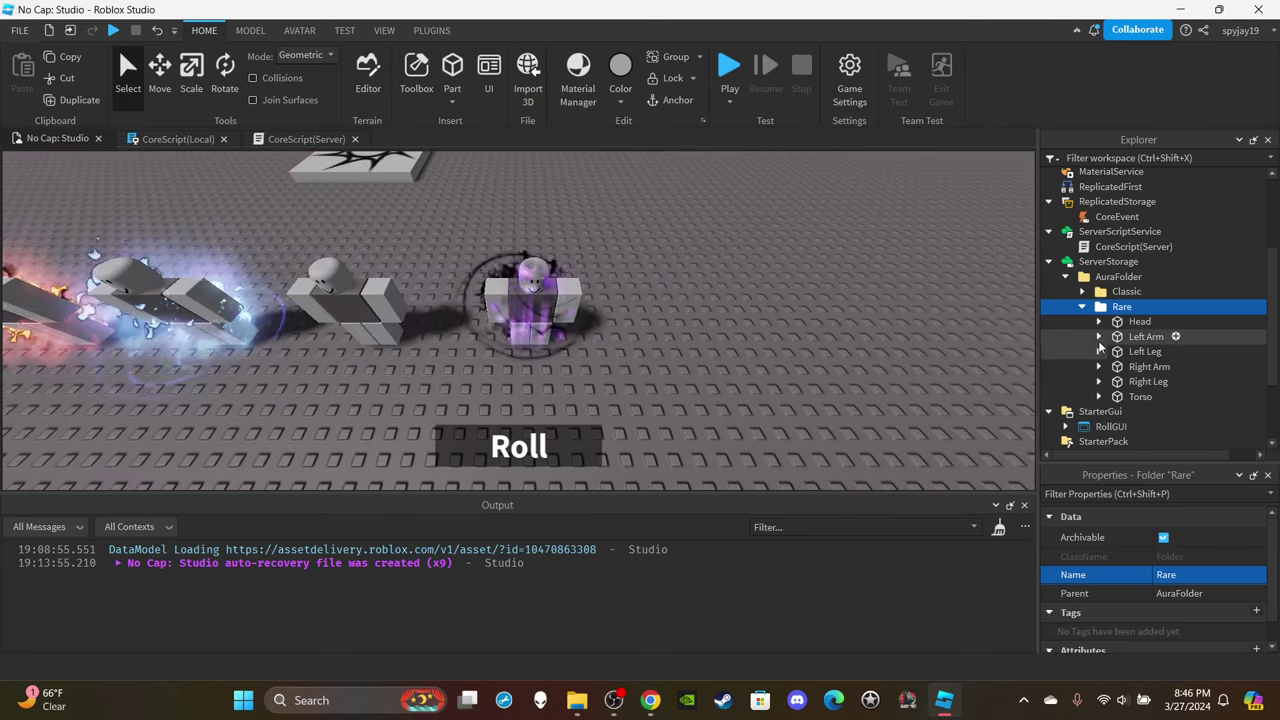
scroll(1100, 330, "up", 5)
left_click(1065, 234)
left_click(1128, 250)
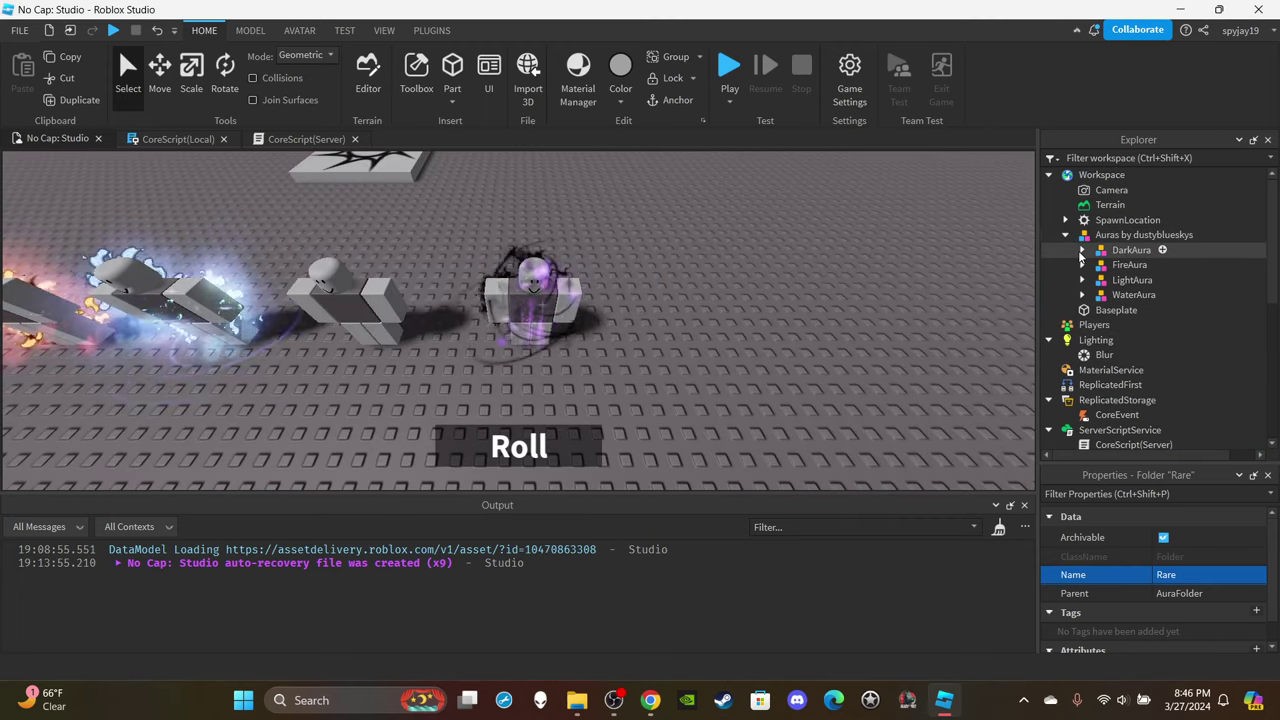
Expand the DarkAura model and examine the attachments and particle emitters inside its Torso.
left_click(1082, 250)
left_click(1140, 295)
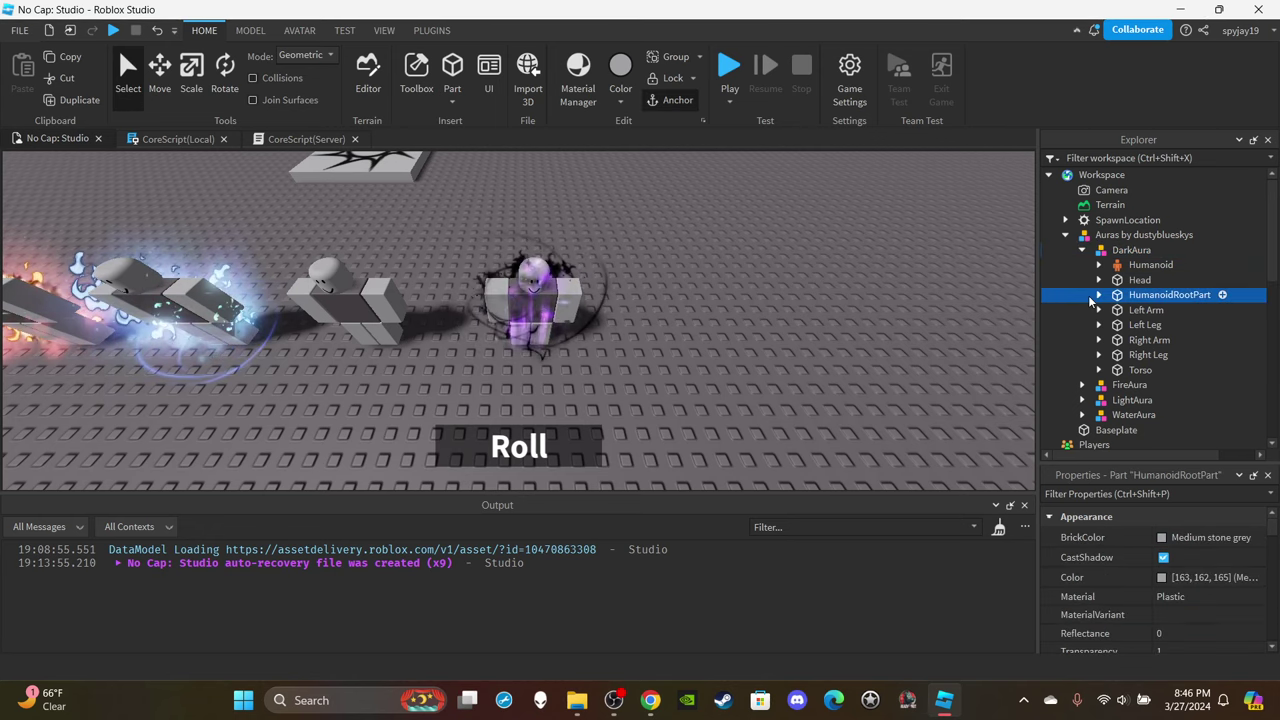
left_click(1098, 370)
scroll(1110, 360, "down", 3)
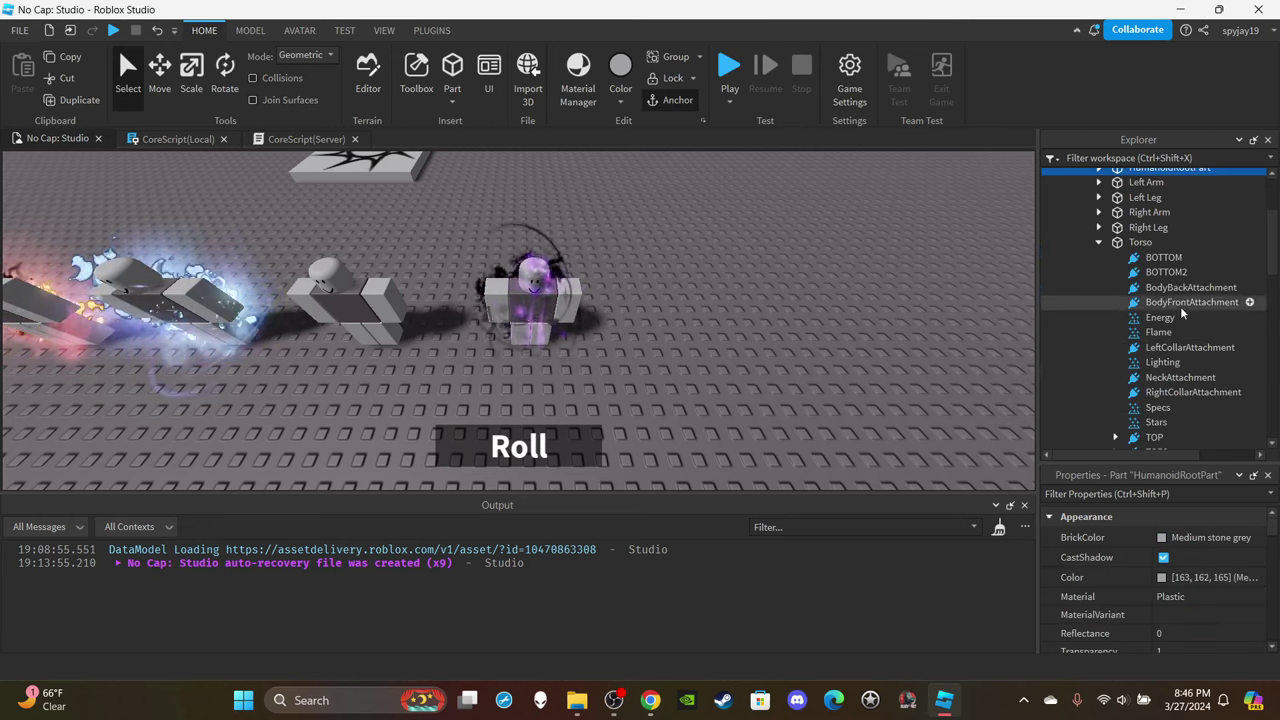
left_click(1162, 257)
left_click(1162, 317)
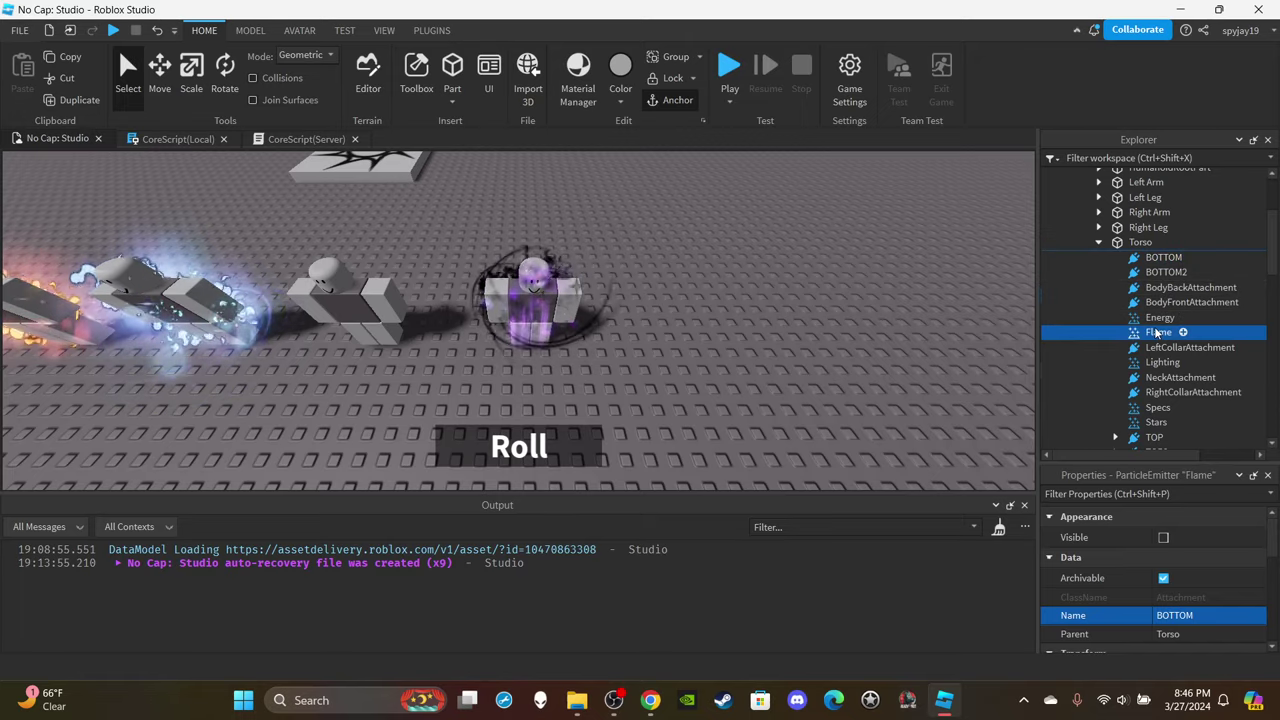
right_click_drag(866, 268, 872, 264)
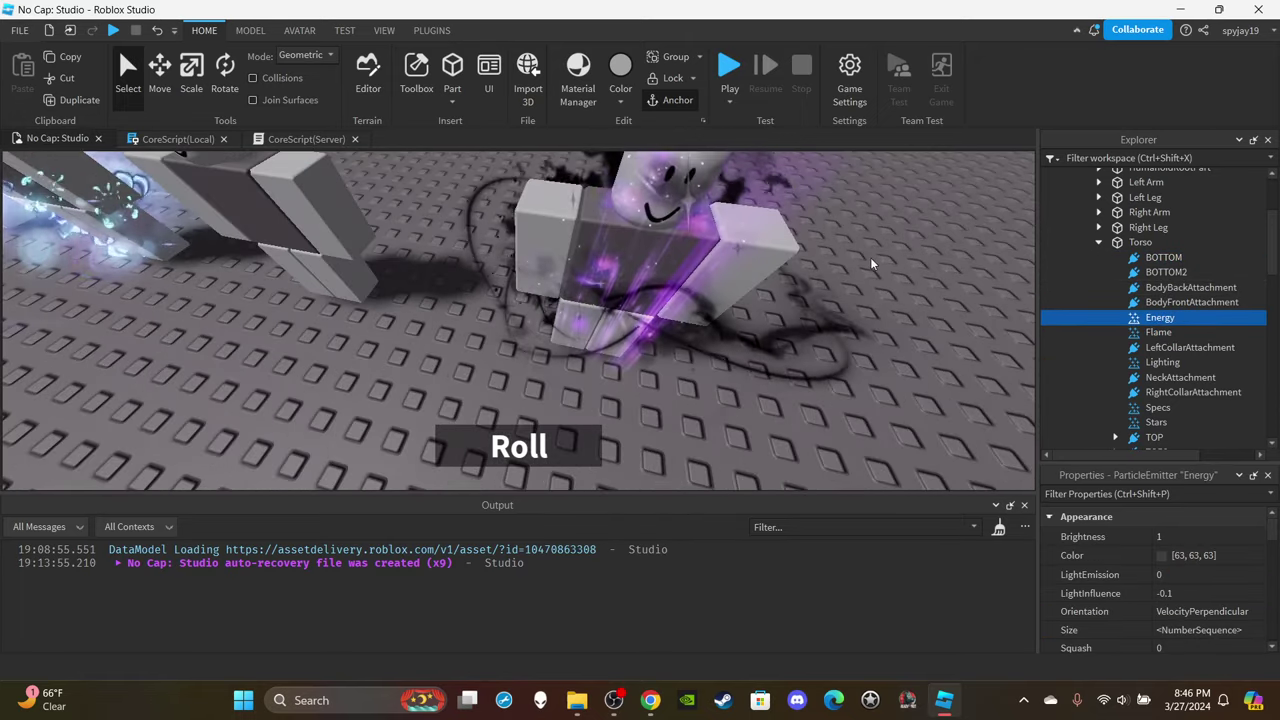
scroll(1190, 330, "up", 2)
scroll(1190, 320, "up", 1)
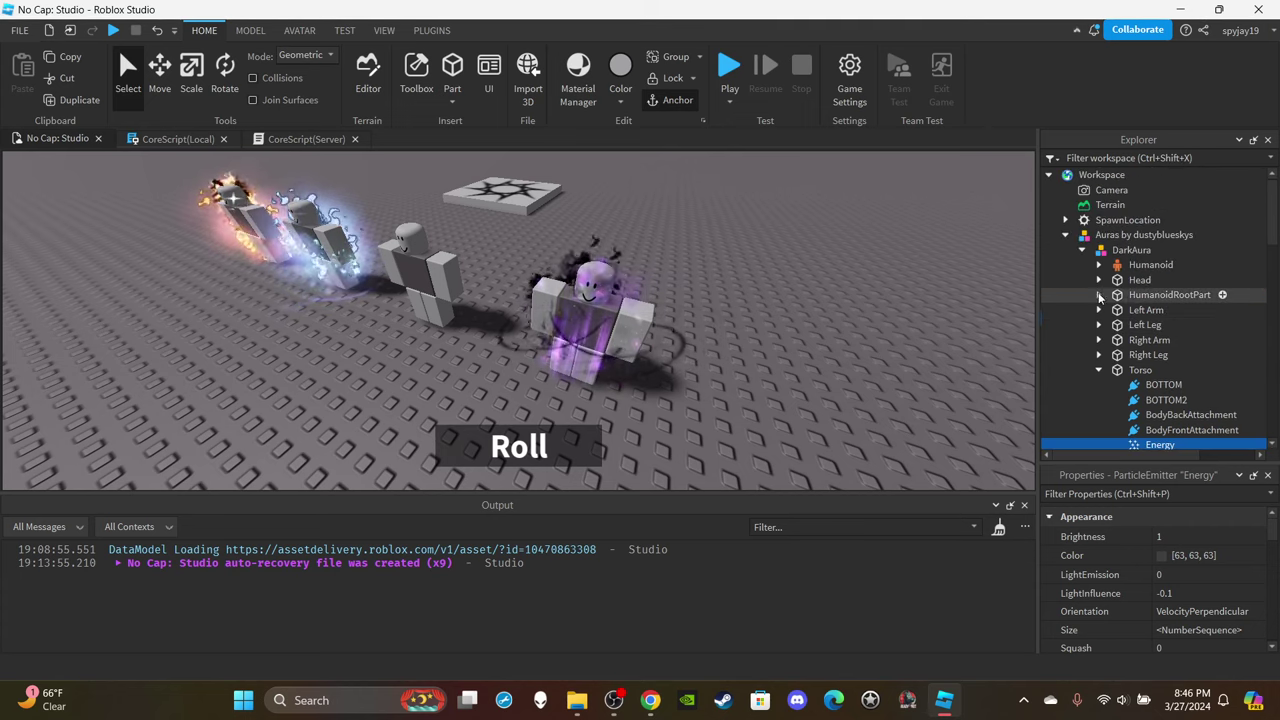
Expand DarkAura's Head and examine its Flame, Specs and Stars emitters and its nested Part.
left_click(1099, 280)
scroll(1176, 287, "down", 2)
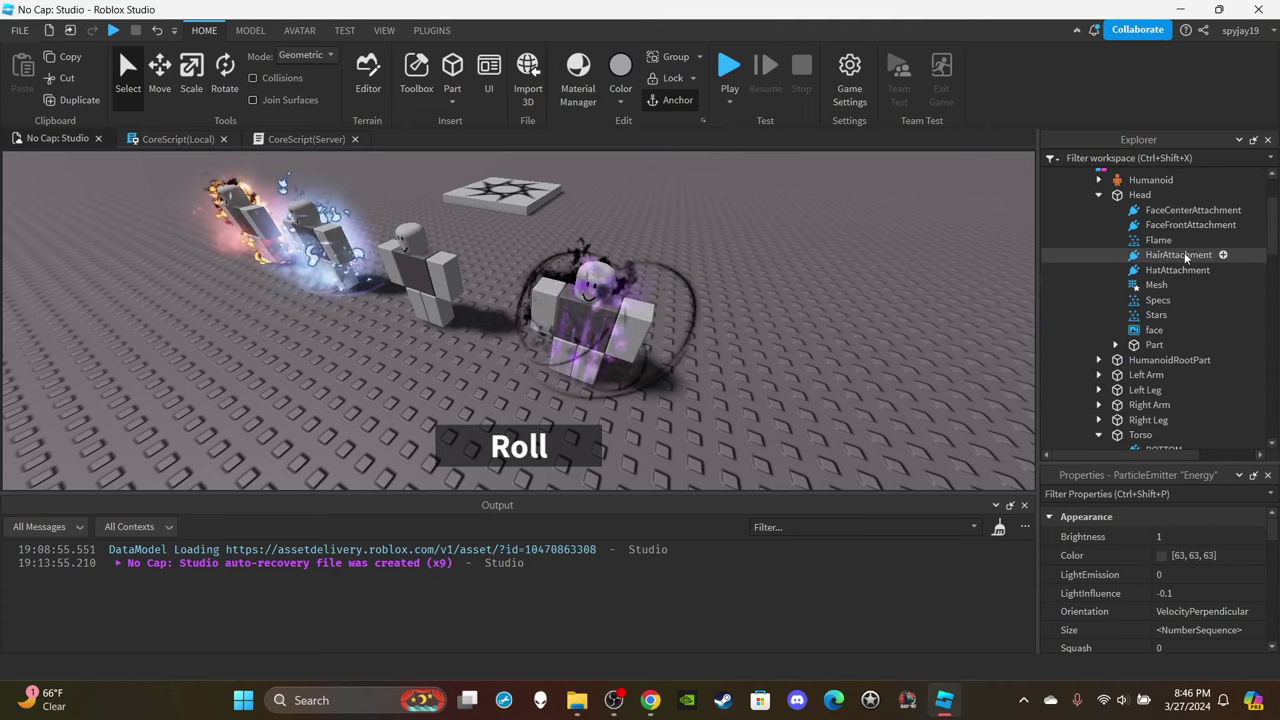
left_click(1158, 240)
left_click(1157, 300, "ctrl")
left_click(1153, 315, "ctrl")
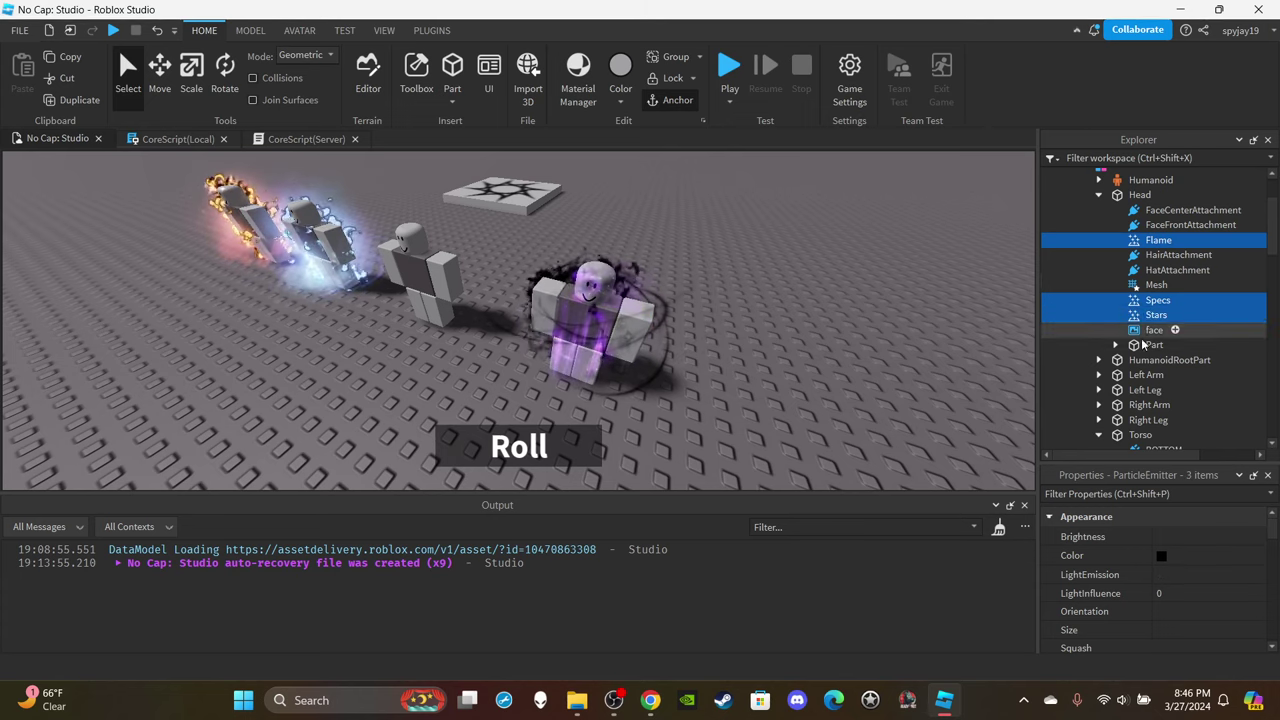
left_click(1115, 345)
left_click(1115, 345)
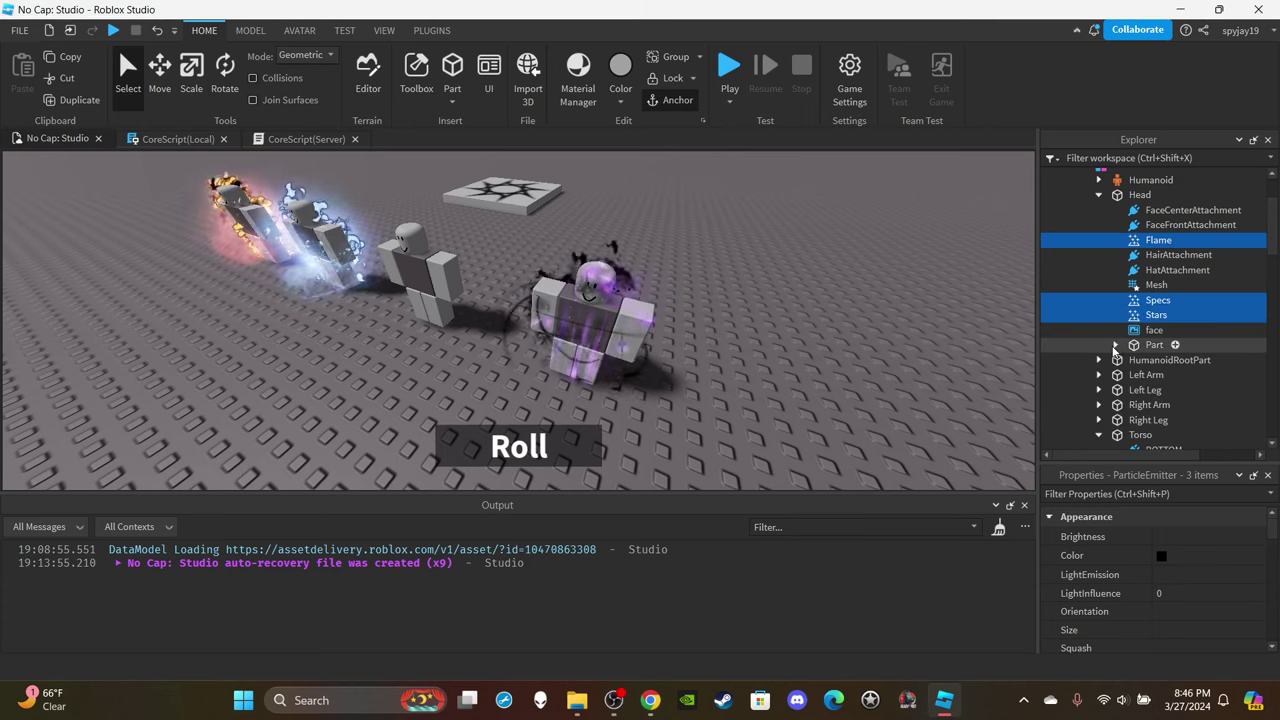
Delete the nested Part from DarkAura's Head.
right_click(1143, 345)
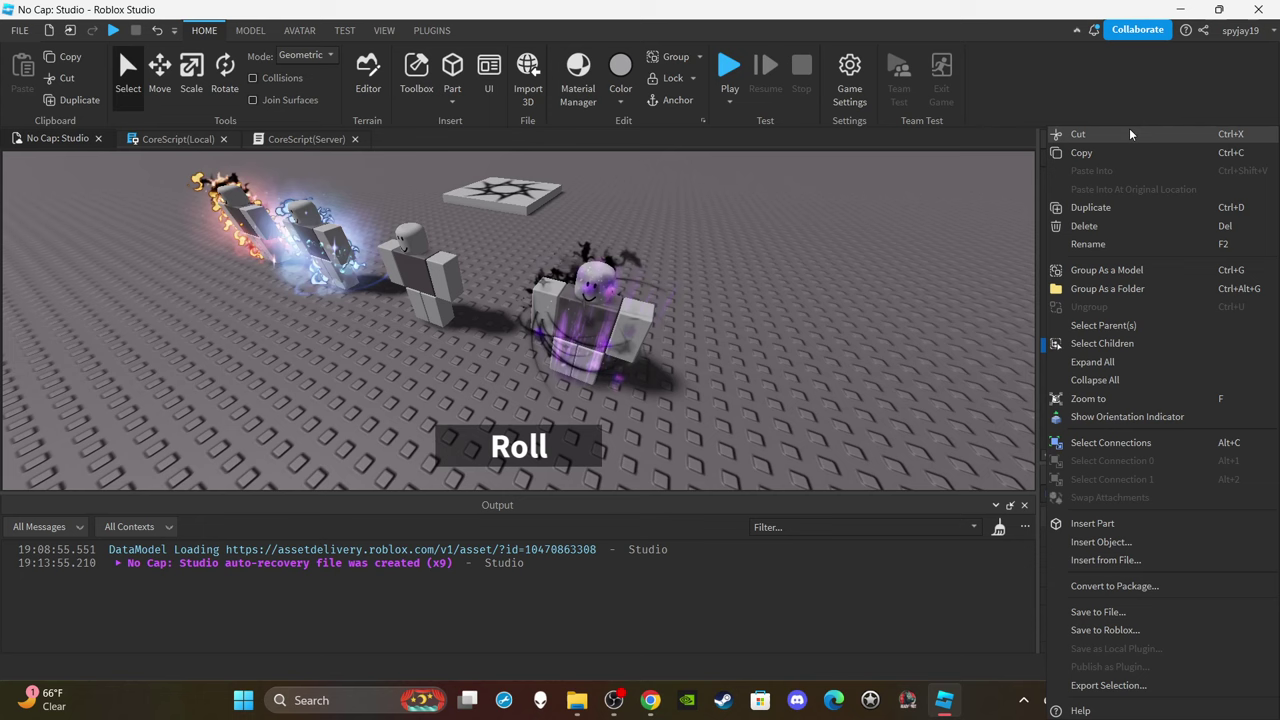
left_click(1080, 229)
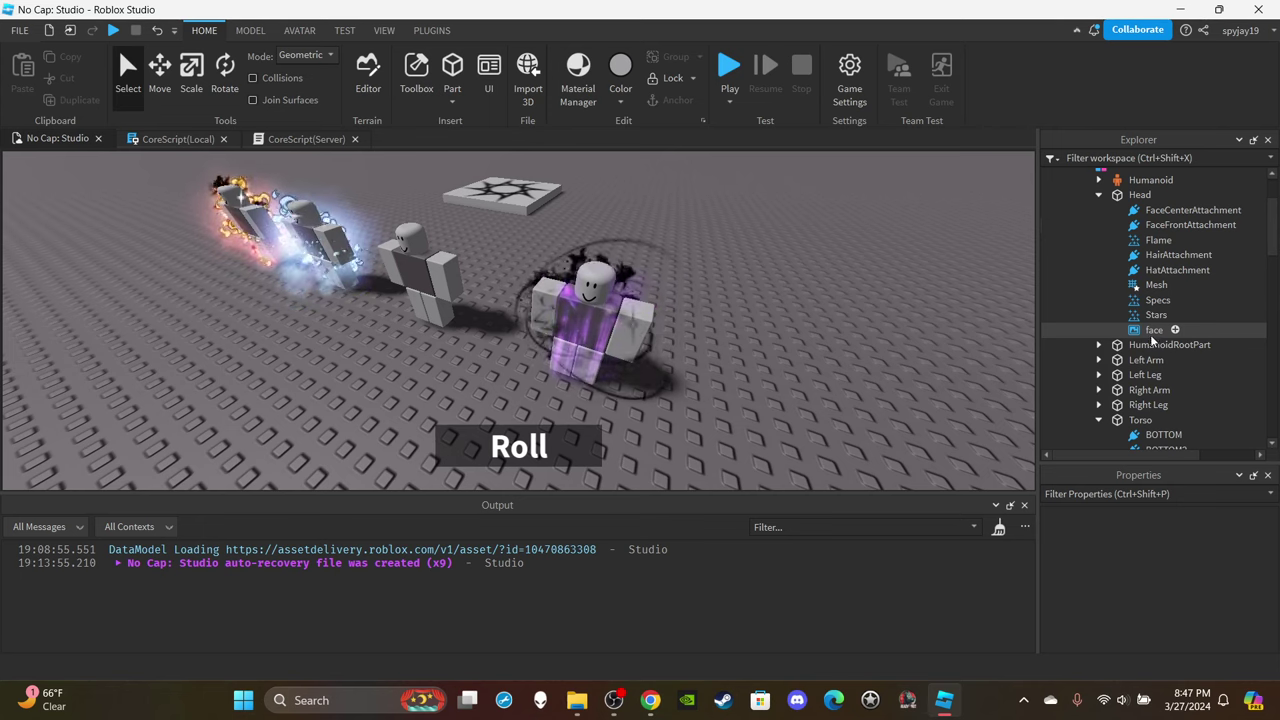
key("ctrl+z")
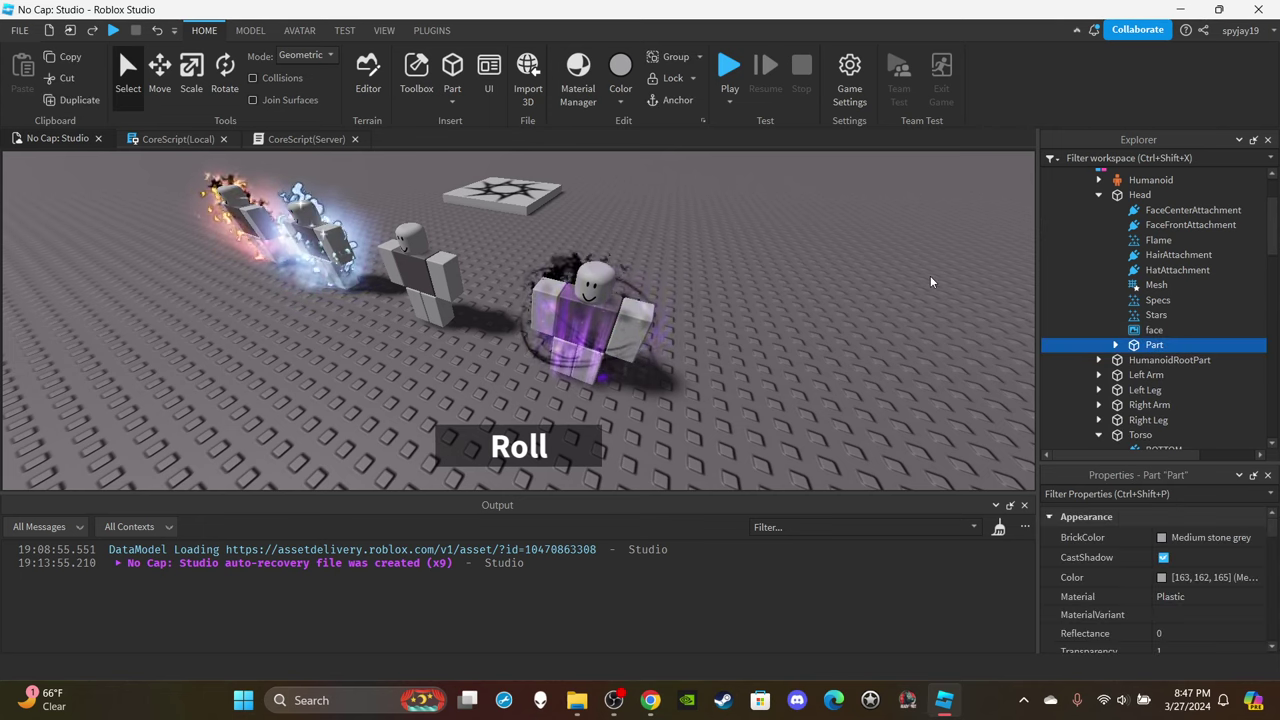
right_click(1150, 345)
left_click(1120, 100)
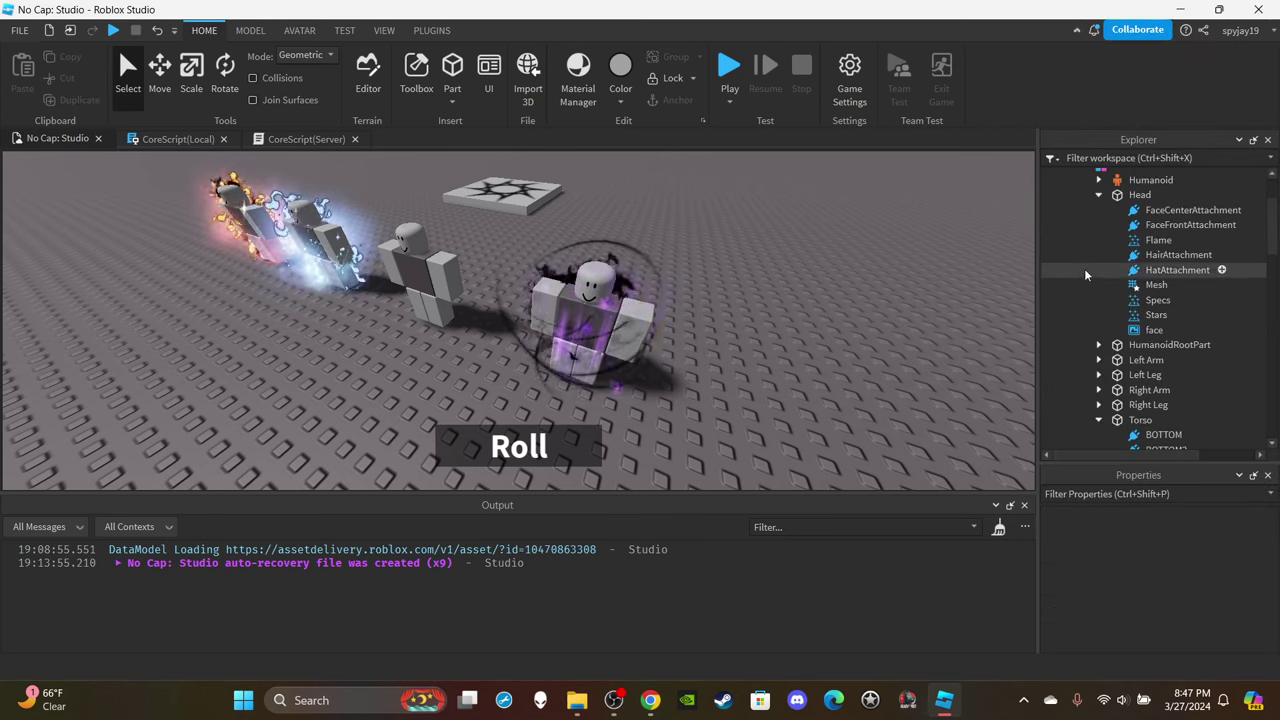
Move the Flame, Specs and Stars emitters from DarkAura's Head into the Rare folder in AuraFolder.
left_click(1158, 240)
left_click(1157, 287, "ctrl")
left_click(1151, 289, "ctrl")
left_click(1151, 301, "ctrl")
left_click(1151, 314, "ctrl")
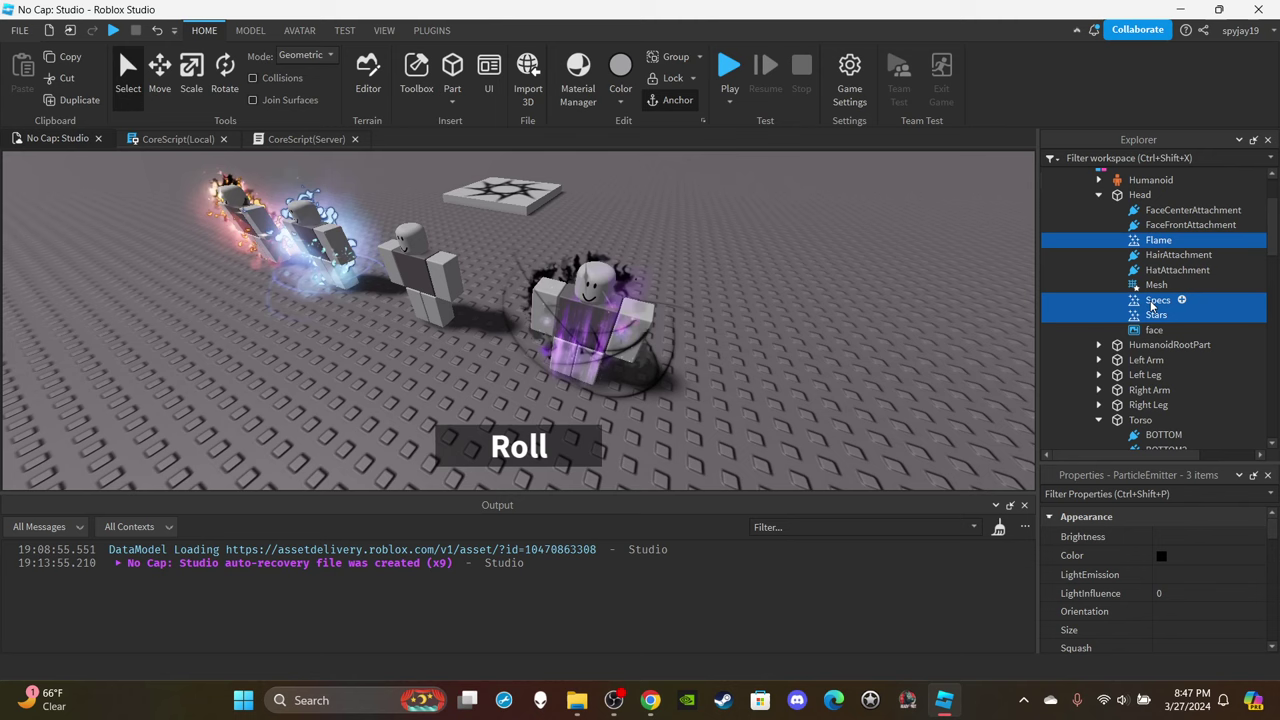
left_click_drag(1152, 305, 1155, 350)
scroll(1143, 334, "down", 2)
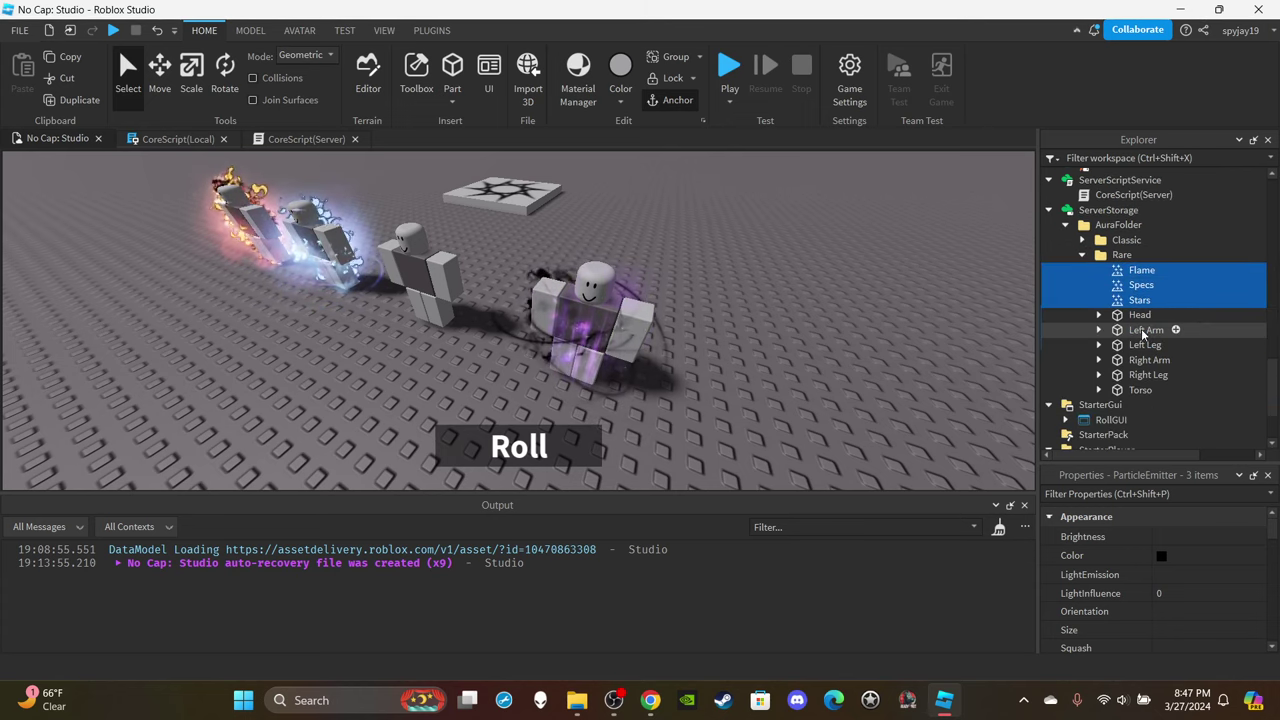
Expand the Head, Left Arm, Left Leg, Right Arm, Right Leg and Torso inside the Rare folder to list their Effect items.
left_click(1099, 315)
scroll(1110, 318, "down", 3)
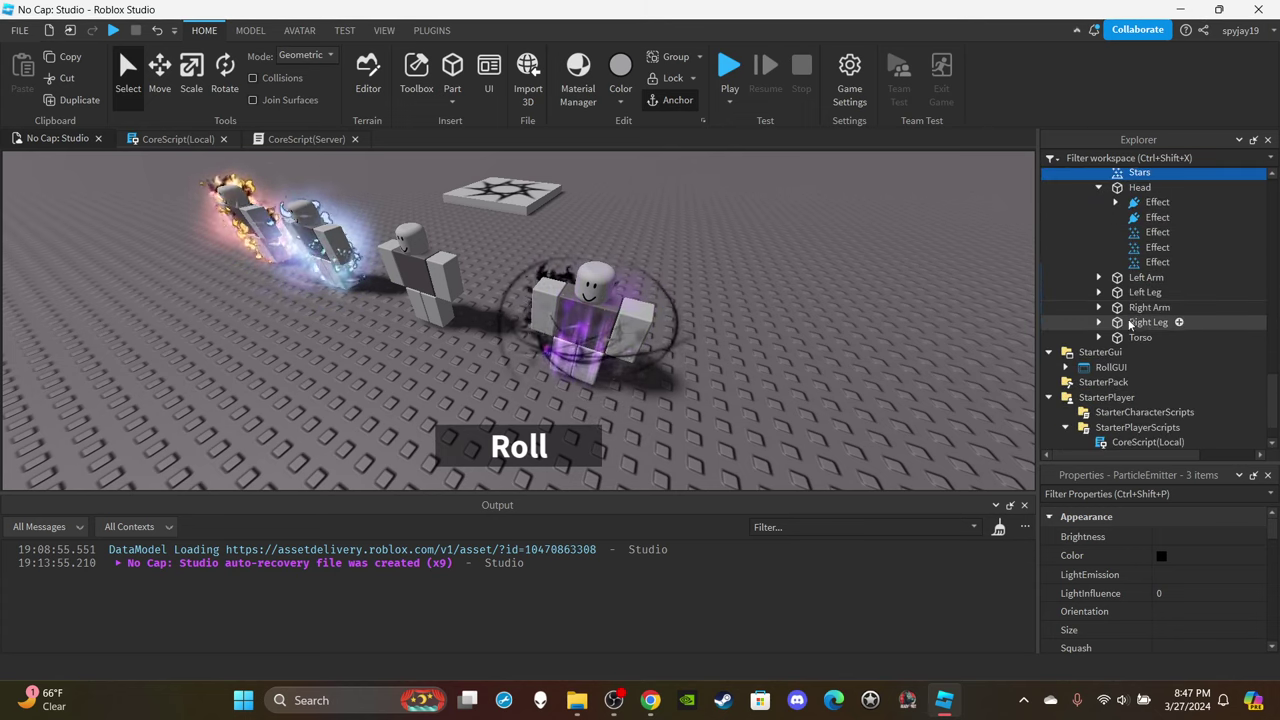
left_click(1099, 277)
scroll(1099, 280, "down", 2)
left_click(1099, 283)
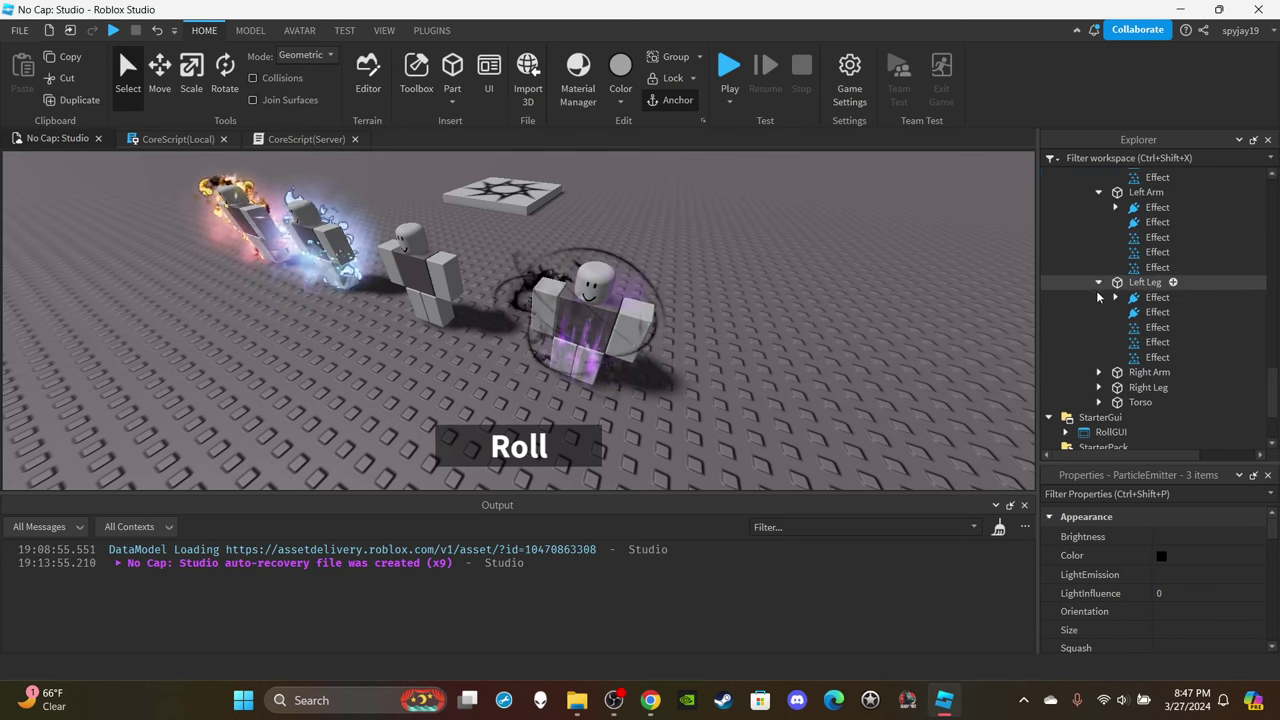
scroll(1100, 366, "down", 2)
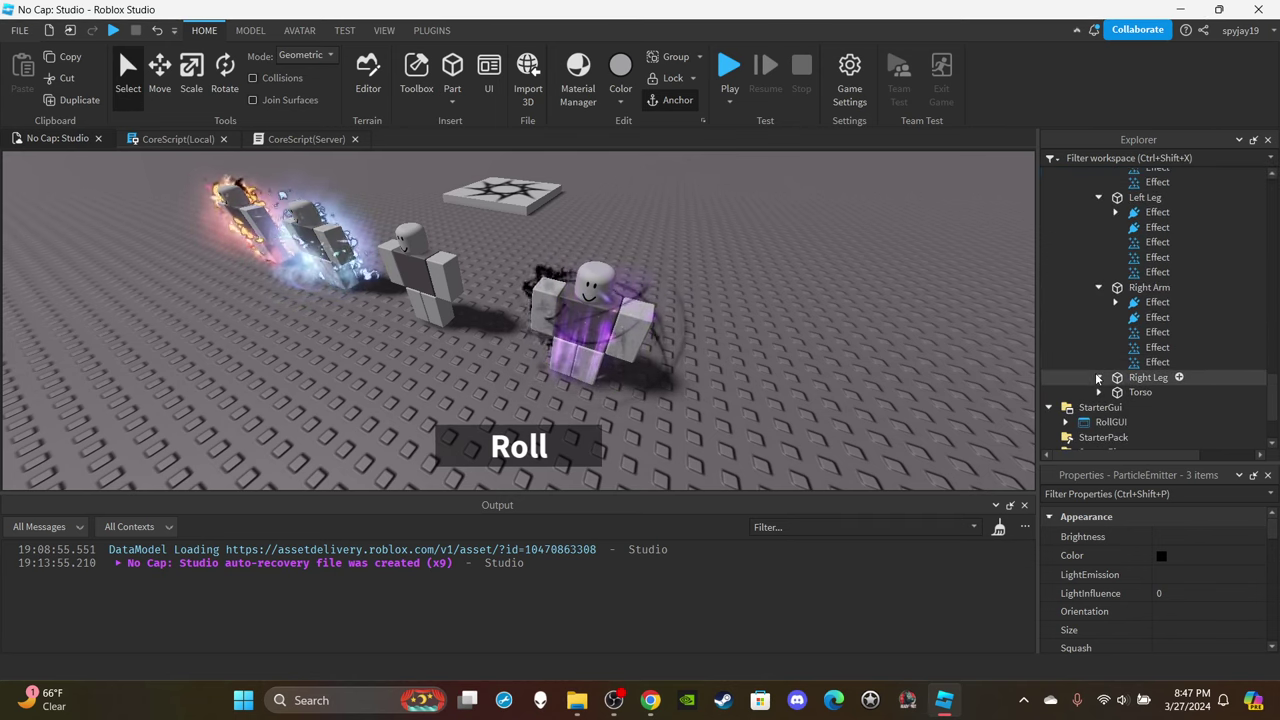
left_click(1097, 378)
scroll(1096, 360, "down", 3)
Delete all the Effect items from the Torso in the Rare folder.
left_click(1140, 370, "ctrl")
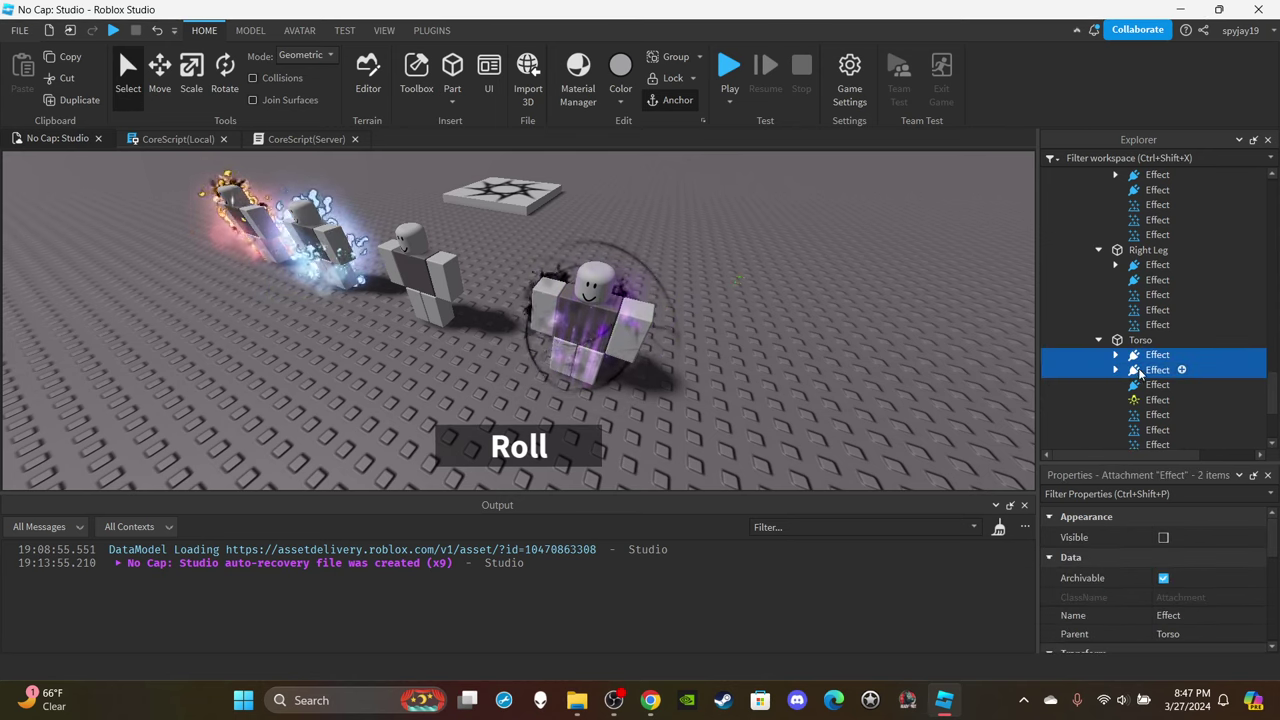
scroll(1130, 312, "down", 2)
left_click(1142, 315, "ctrl")
left_click(1143, 330, "ctrl")
left_click(1144, 345, "ctrl")
left_click(1146, 361, "ctrl")
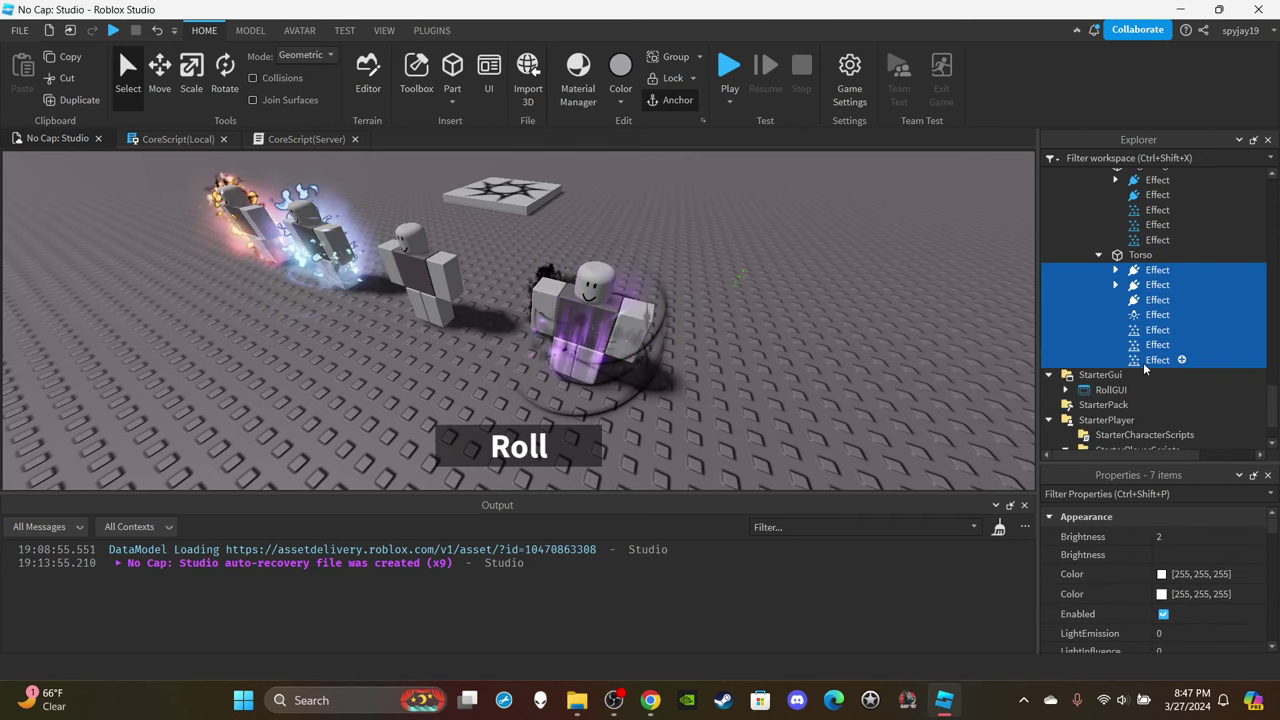
key("Delete")
Delete all the Effect items from the Right Leg, Right Arm, Left Leg, Left Arm and Head in the Rare folder.
scroll(1140, 325, "up", 3)
left_click(1144, 305)
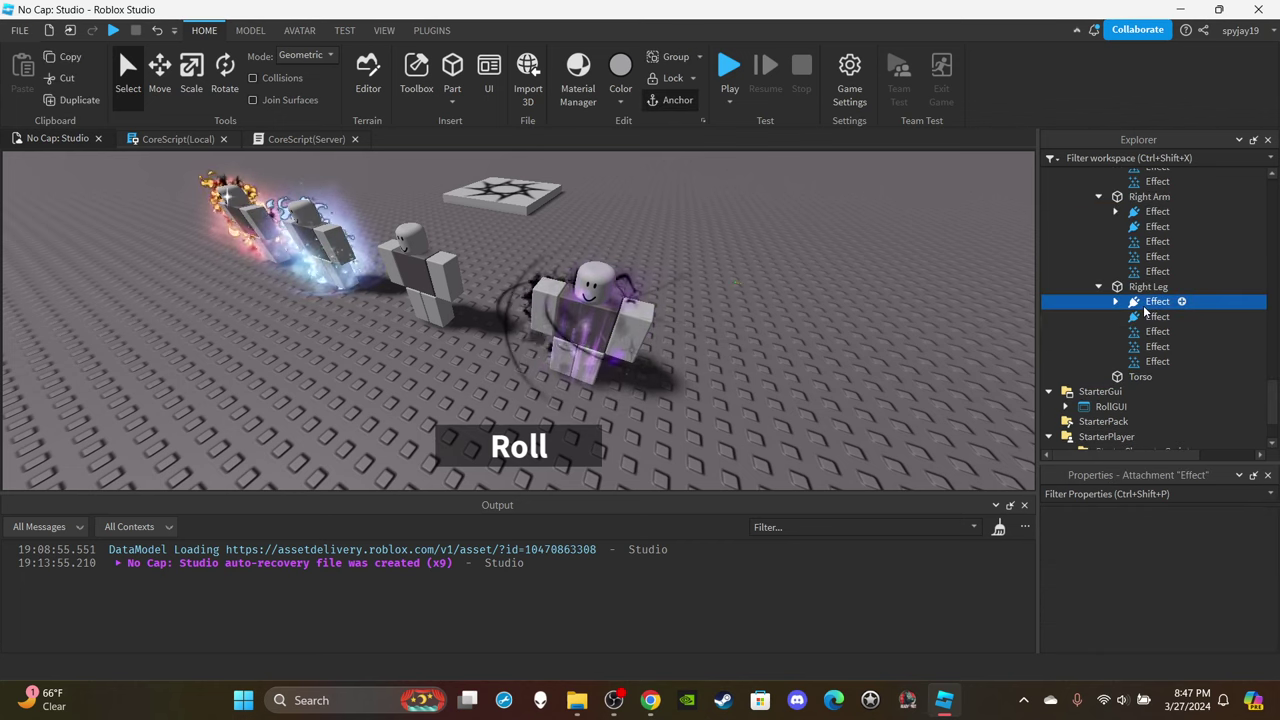
left_click(1145, 317, "ctrl")
left_click(1157, 361, "shift")
scroll(1135, 323, "up", 3)
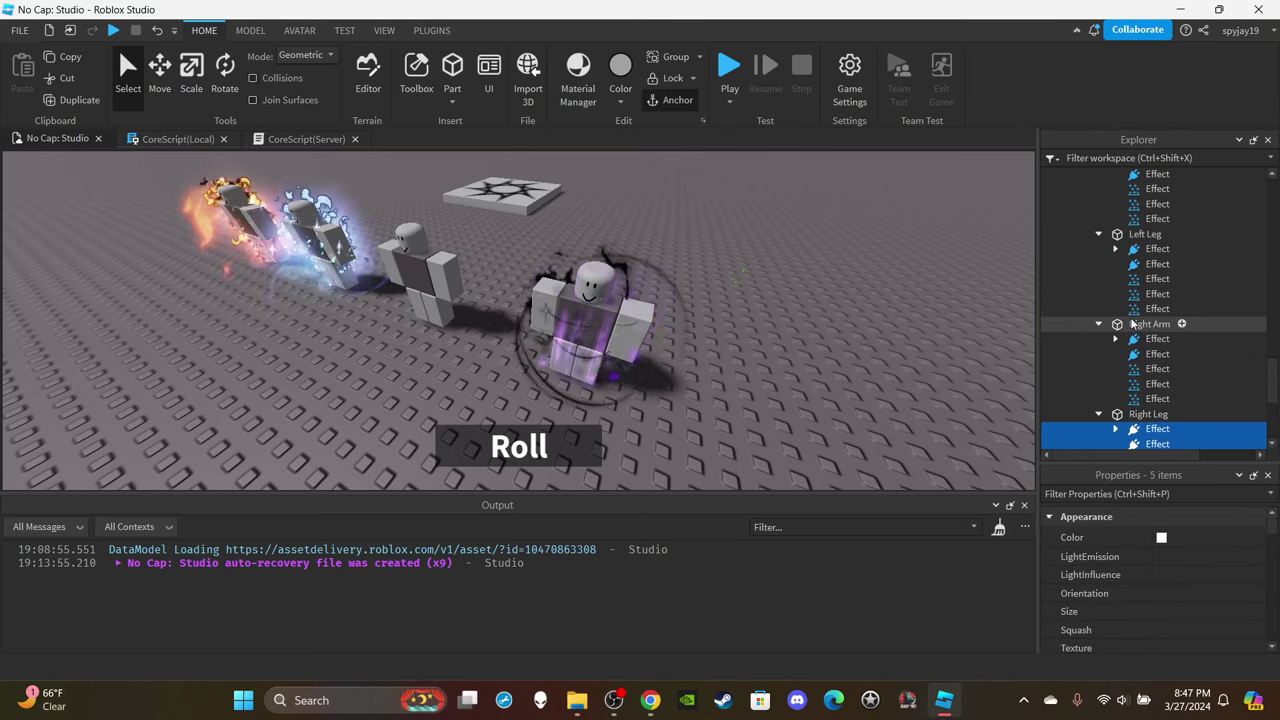
left_click(1150, 368, "ctrl")
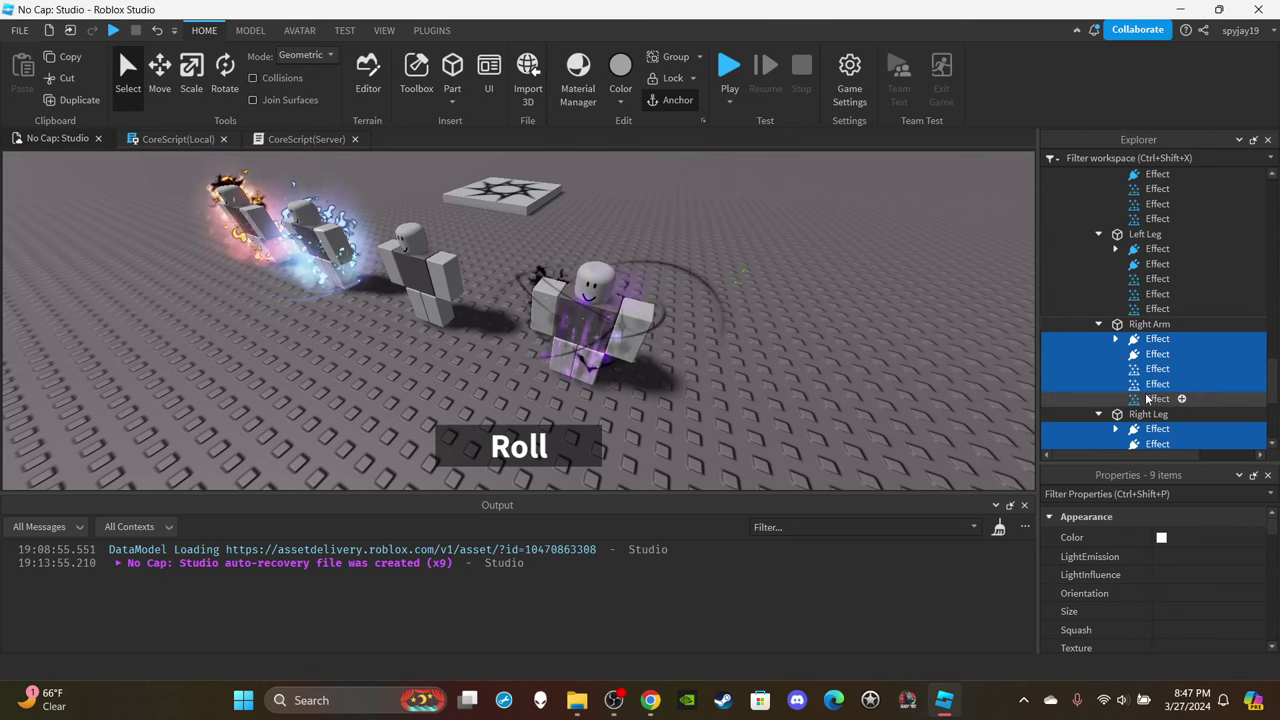
left_click(1150, 398, "ctrl")
scroll(1138, 348, "up", 2)
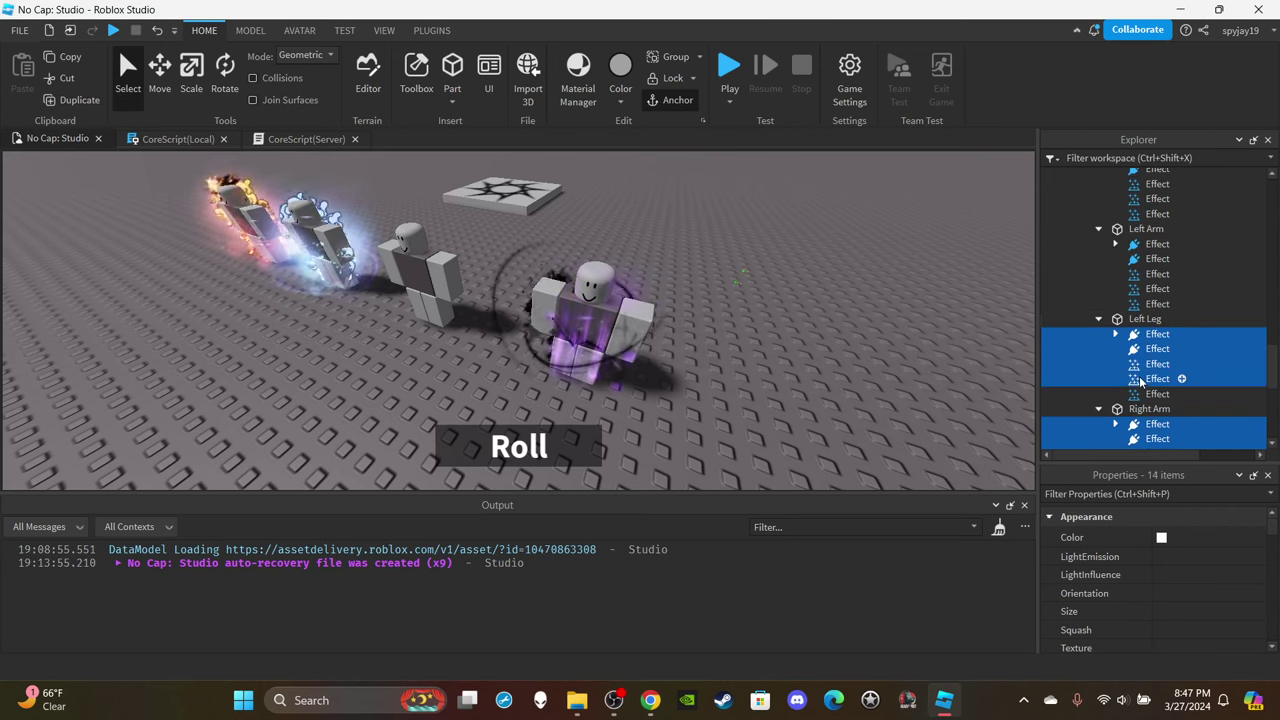
scroll(1143, 380, "up", 2)
left_click(1150, 328, "ctrl")
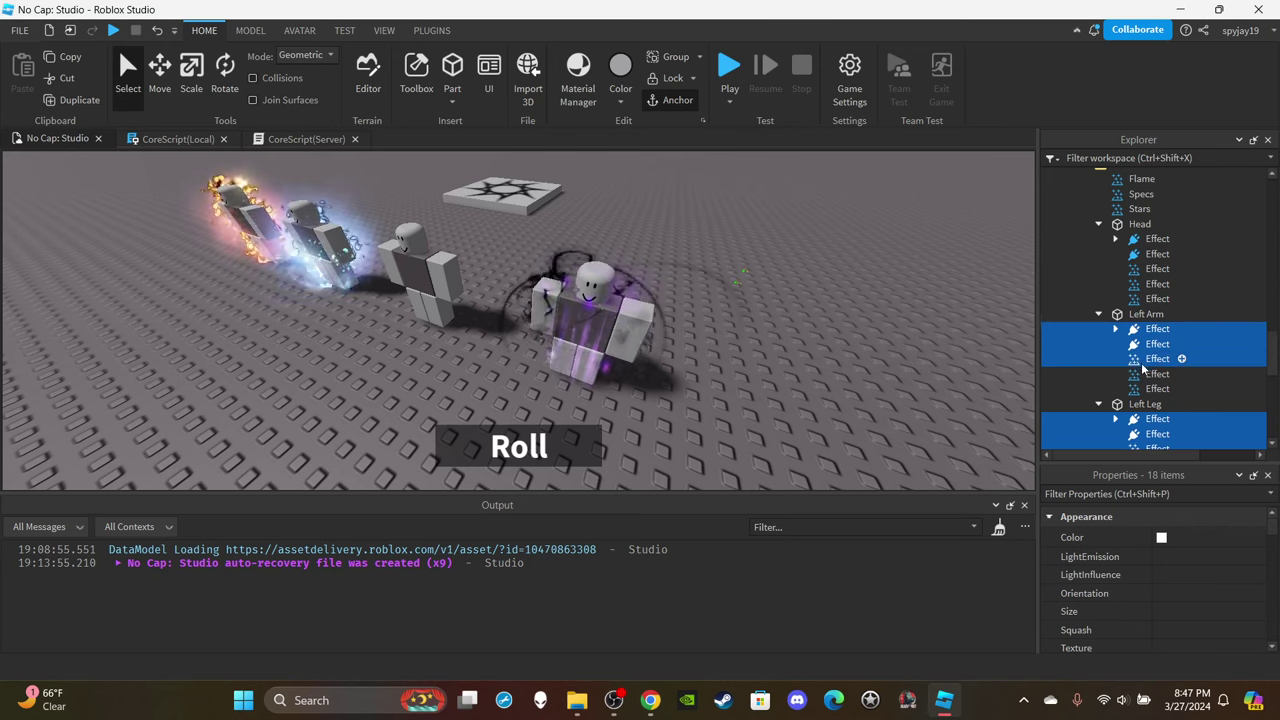
left_click(1150, 388, "ctrl")
scroll(1143, 390, "up", 1)
left_click(1150, 281, "ctrl")
left_click(1150, 296, "ctrl")
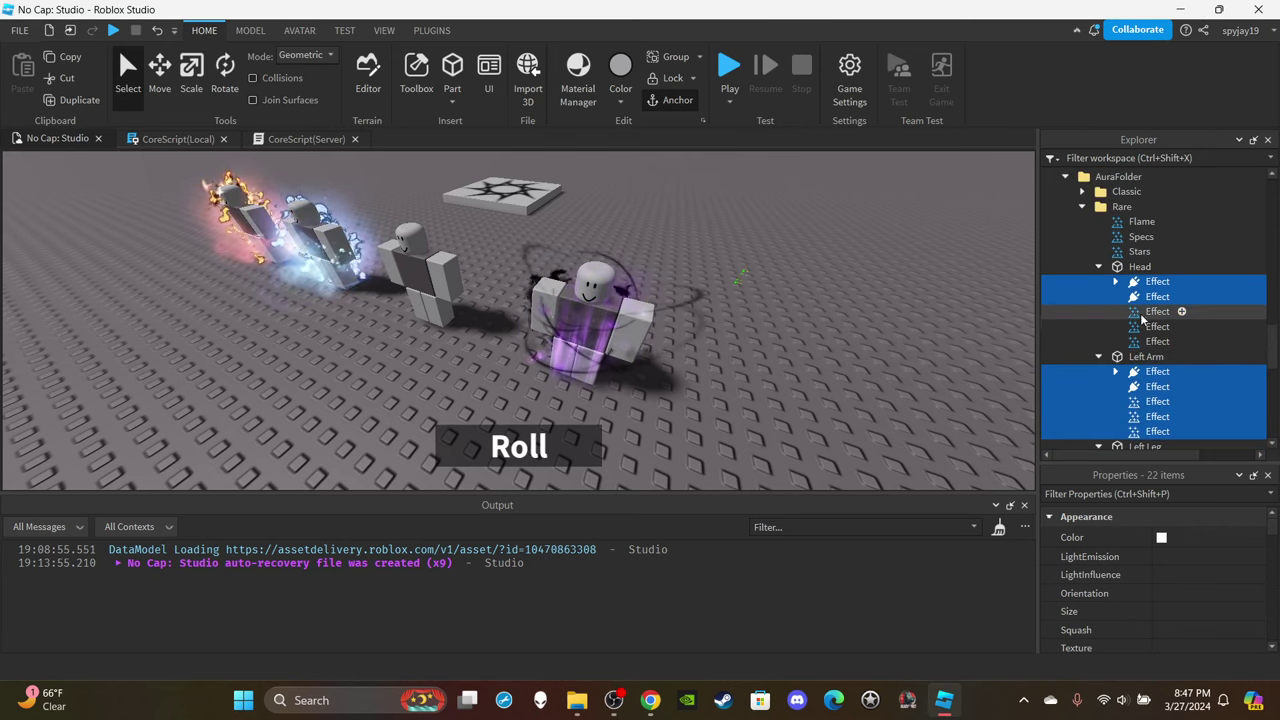
left_click(1150, 341, "ctrl")
key("Delete")
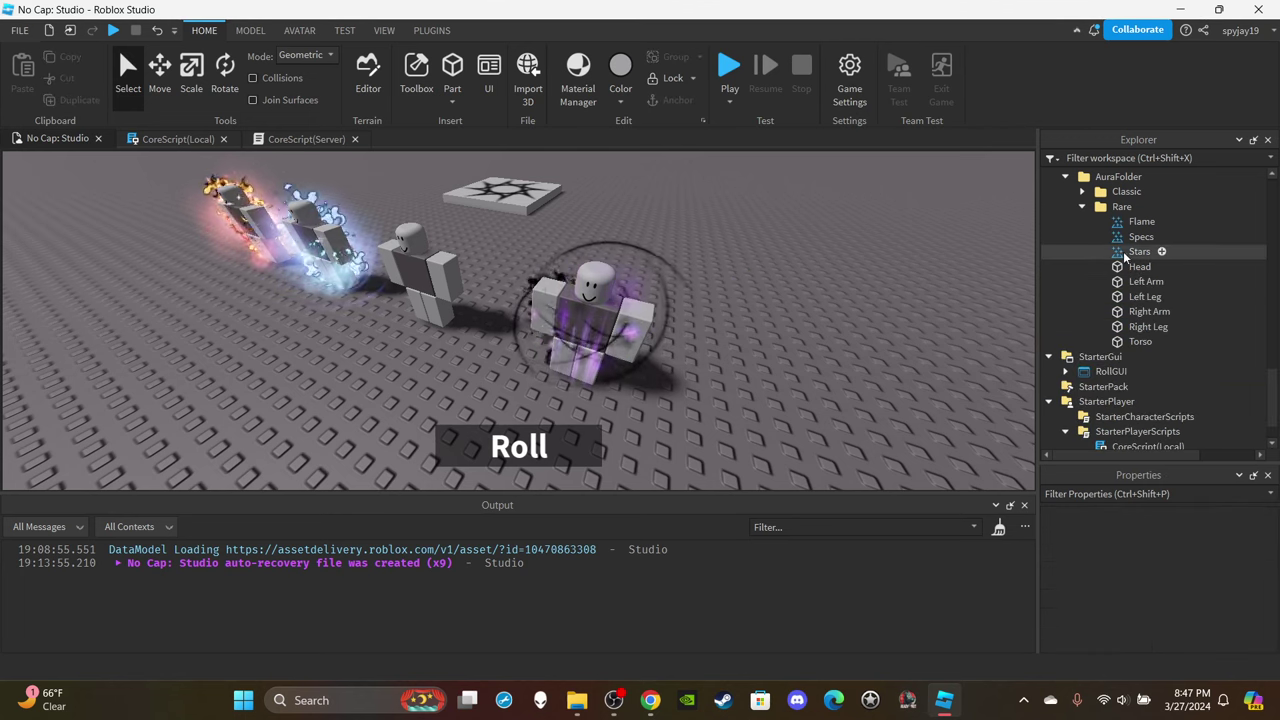
Move the Flame, Specs and Stars emitters lying directly in the Rare folder into its Head part.
left_click(1137, 224)
left_click(1139, 237, "ctrl")
left_click(1137, 249, "ctrl")
scroll(1142, 292, "up", 7)
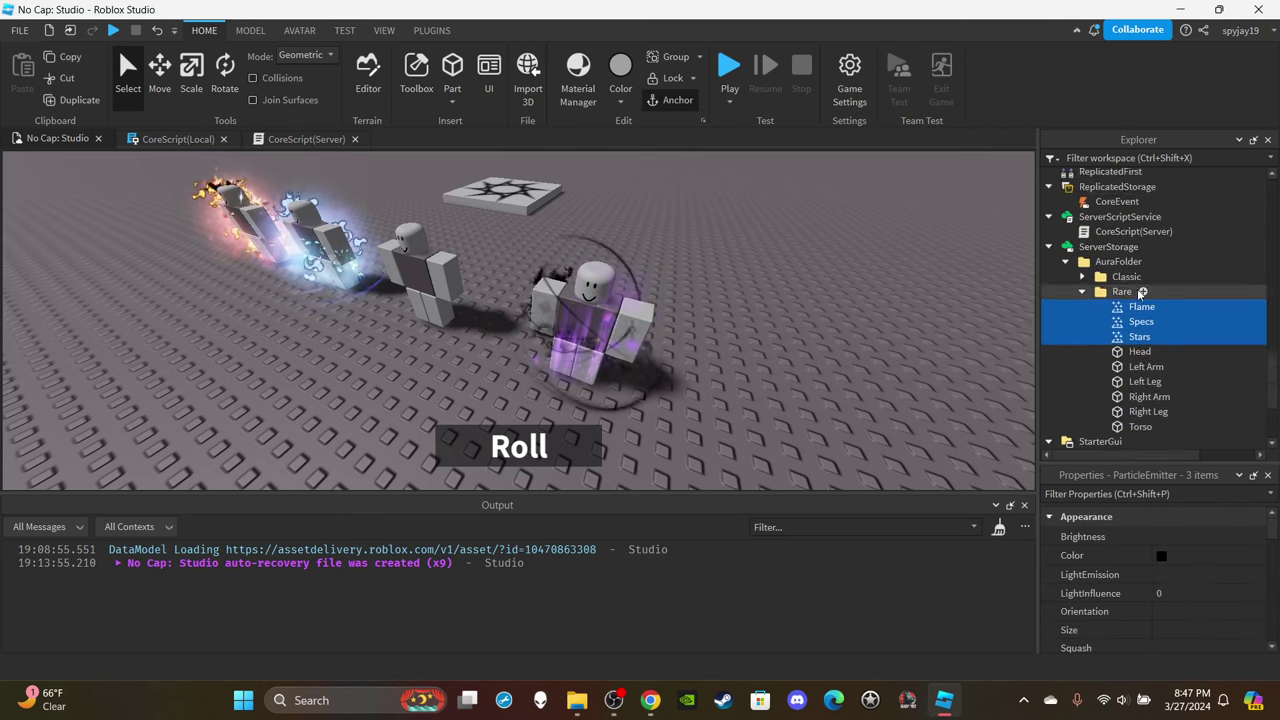
scroll(1138, 305, "up", 9)
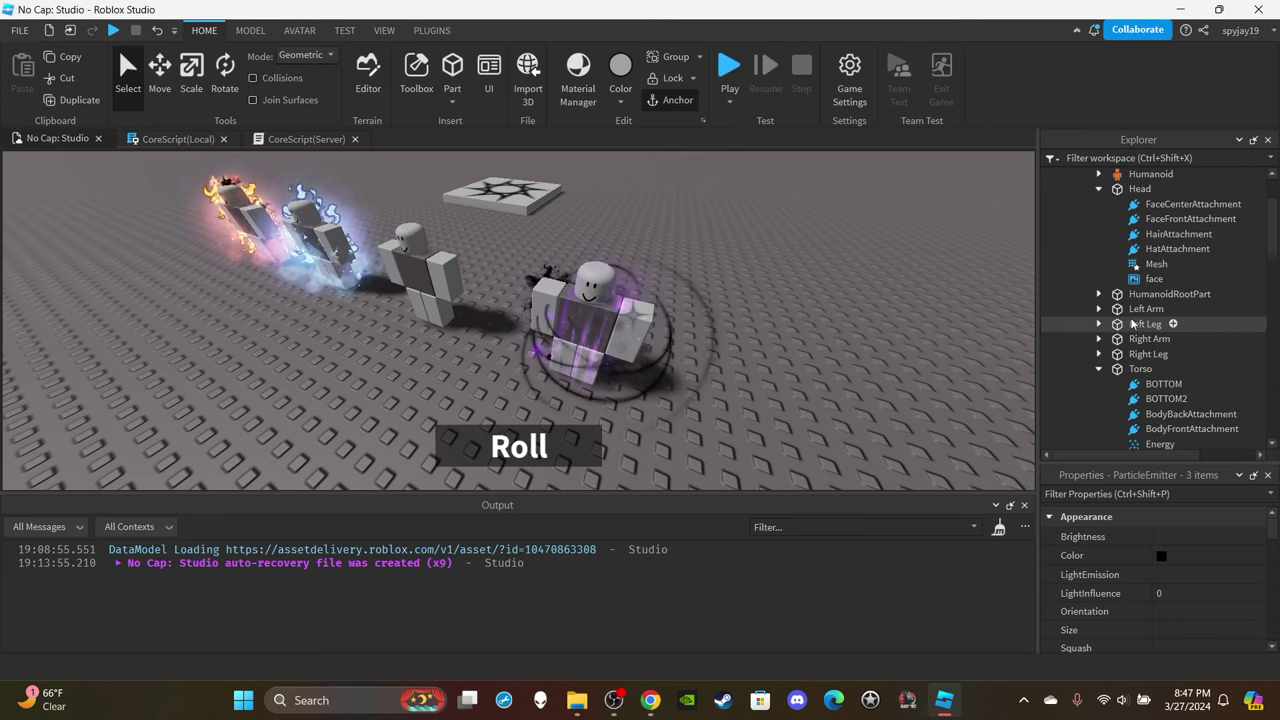
scroll(1135, 322, "up", 2)
scroll(1137, 320, "down", 15)
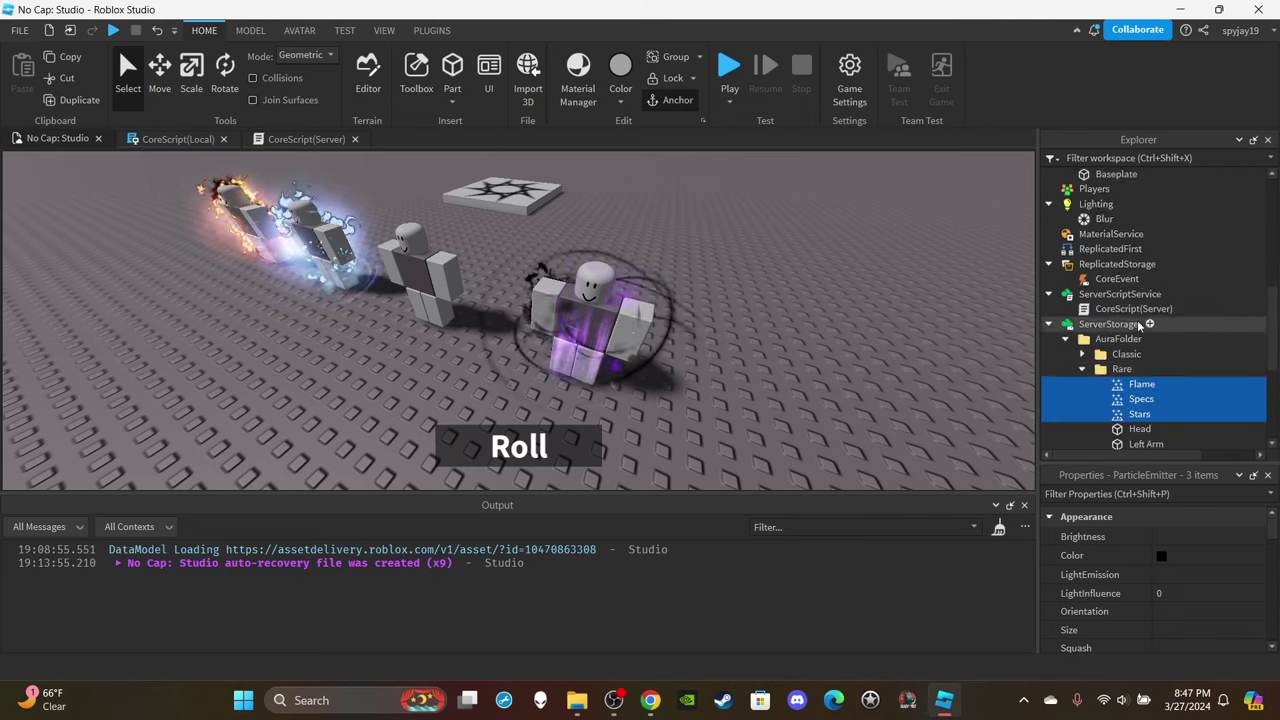
scroll(1138, 319, "up", 1)
left_click_drag(1137, 306, 1139, 343)
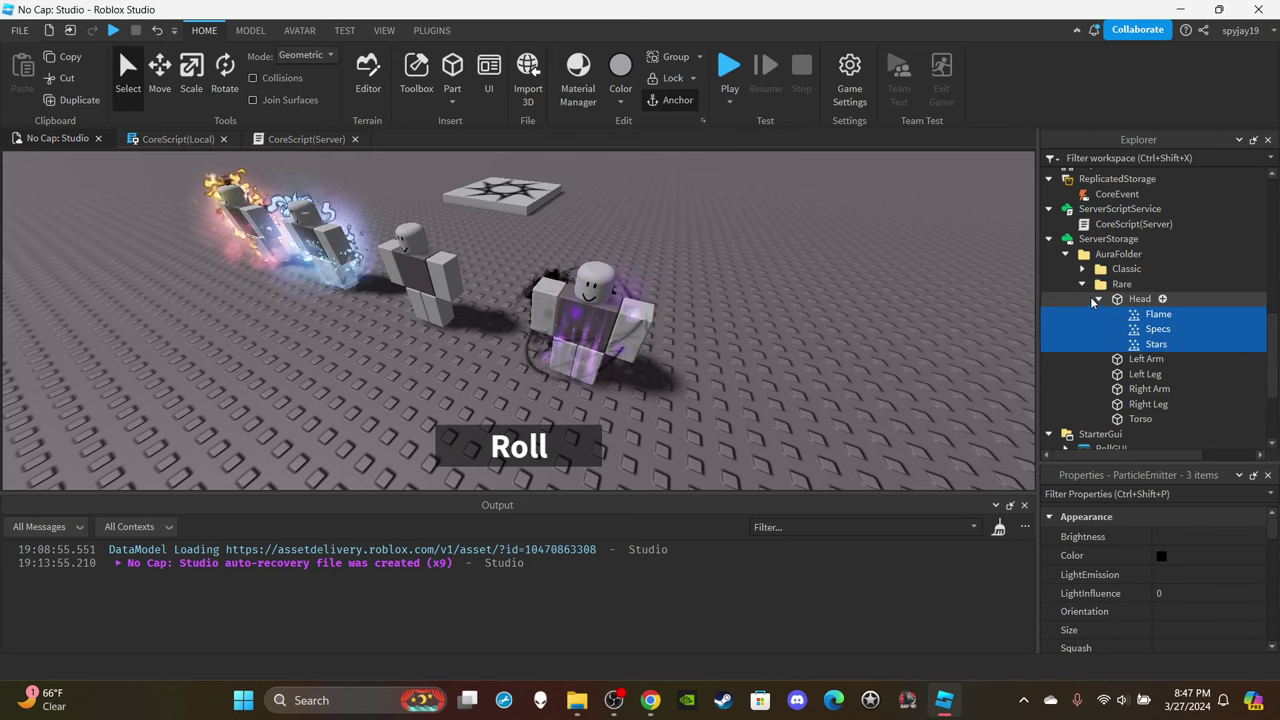
left_click(1098, 300)
Move the Stars emitter from DarkAura's Left Arm into the Left Arm in the Rare folder.
scroll(1100, 301, "up", 2)
scroll(1103, 300, "up", 4)
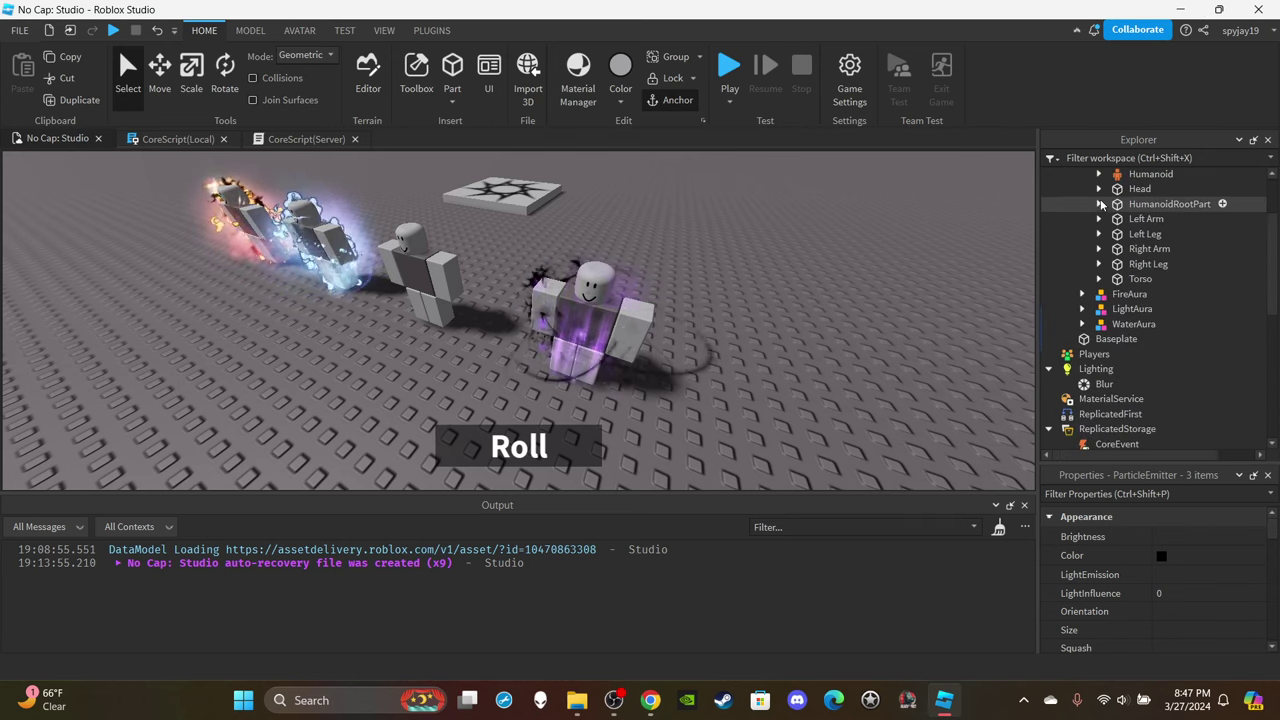
left_click(1098, 204)
left_click(1098, 204)
left_click(1099, 219)
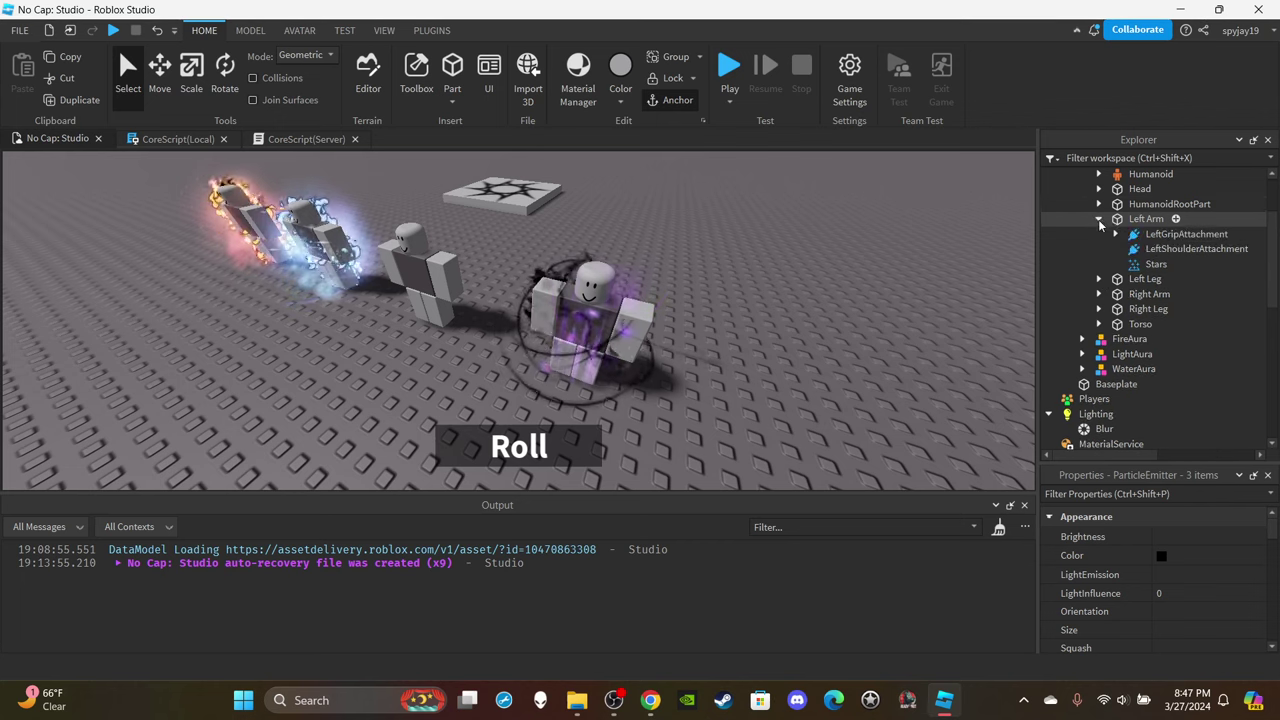
left_click_drag(1140, 263, 1190, 342)
scroll(1143, 331, "down", 5)
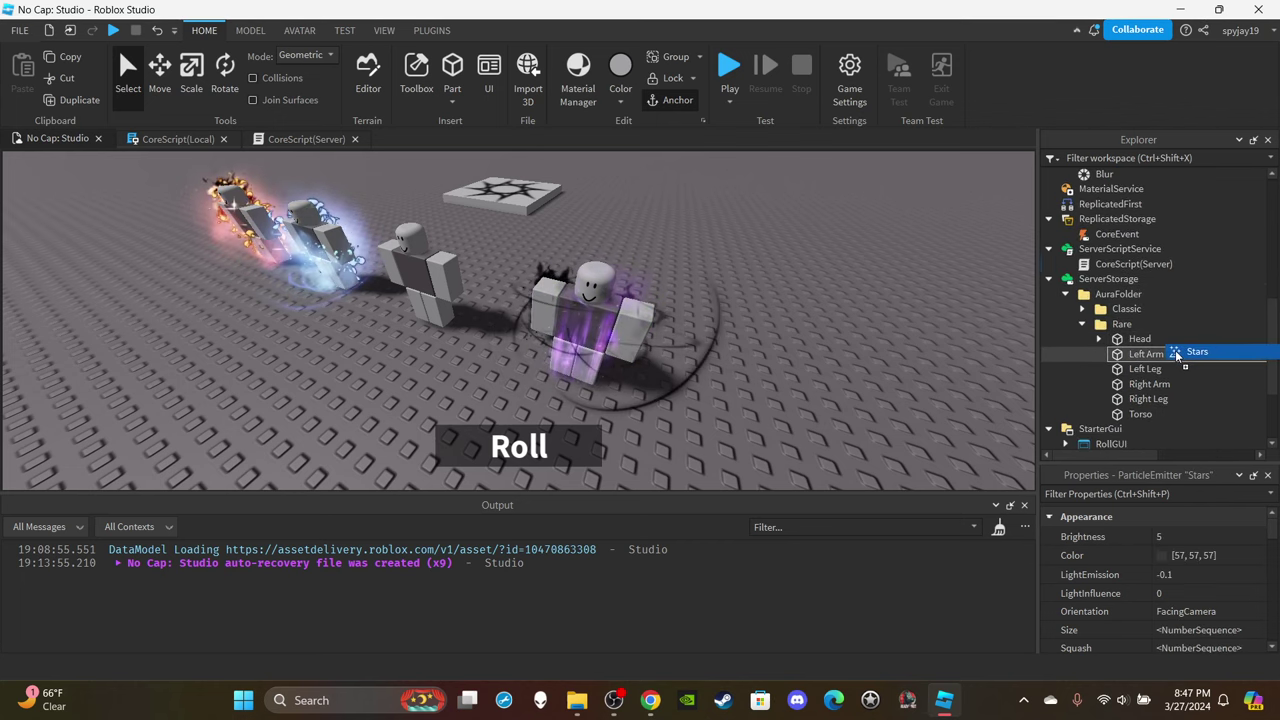
Move the Stars emitter from DarkAura's Left Leg into the Left Leg in the Rare folder.
scroll(1115, 290, "up", 6)
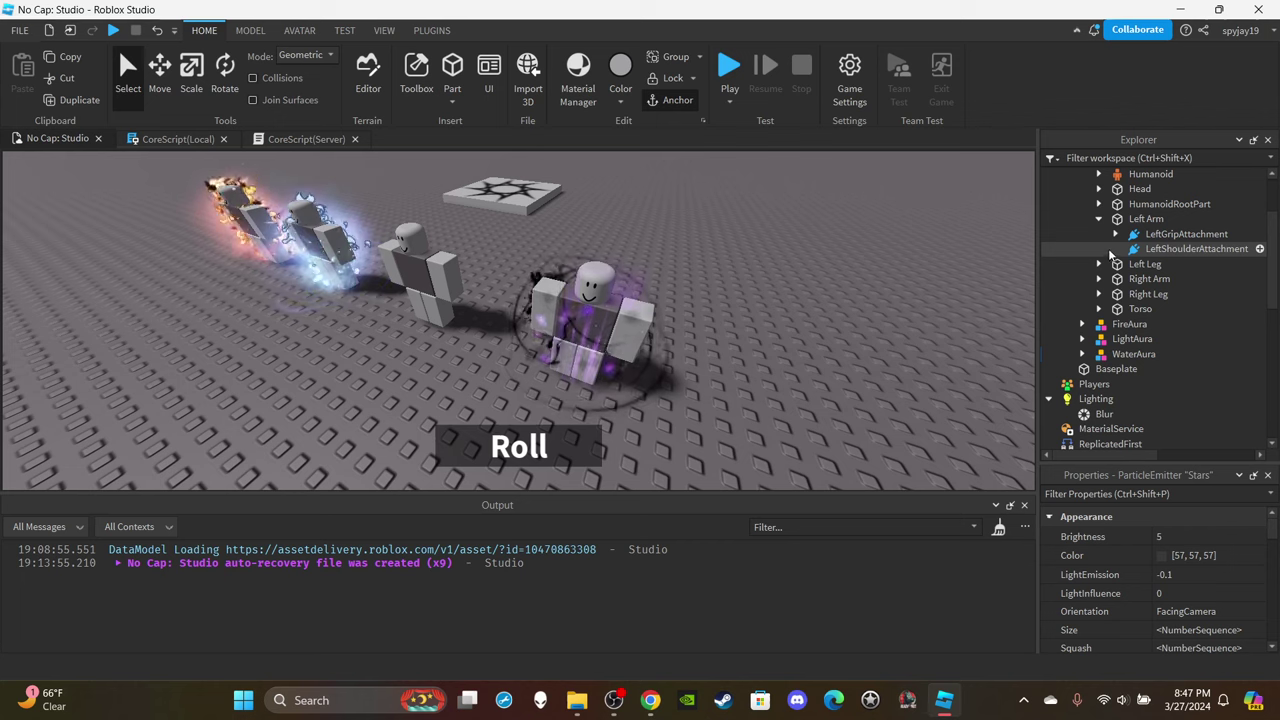
left_click(1099, 219)
left_click(1099, 234)
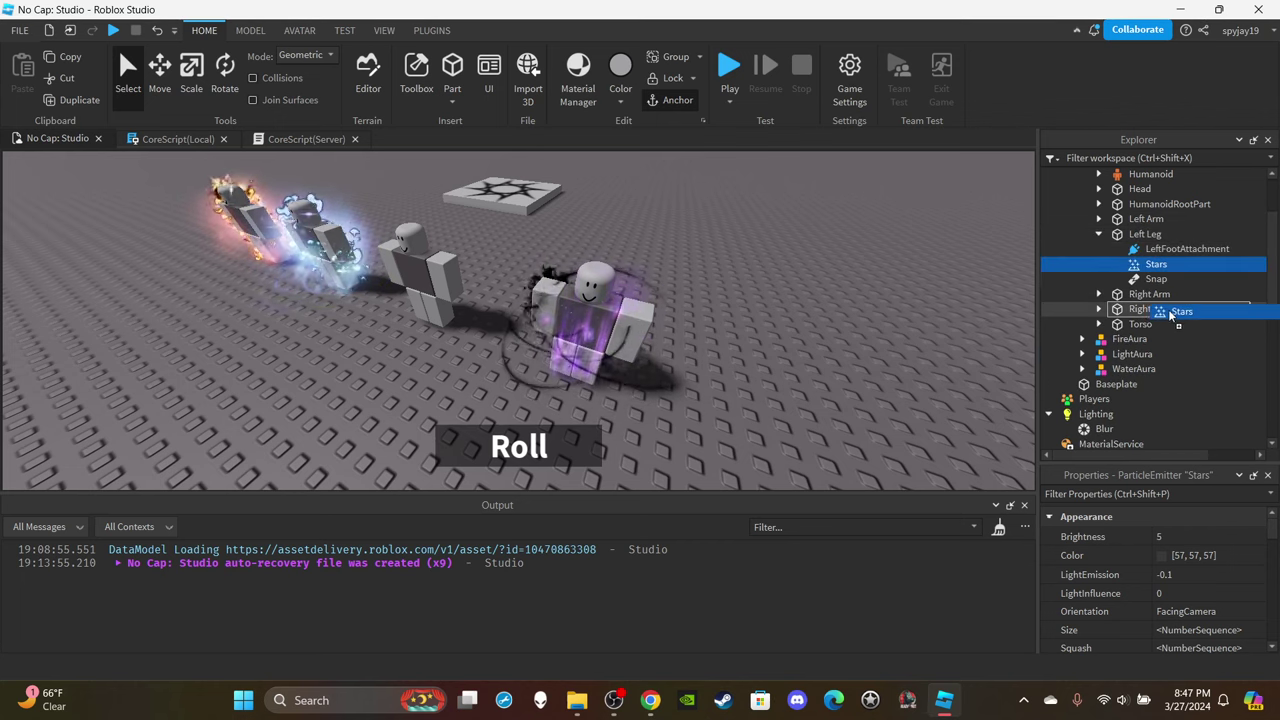
scroll(1172, 313, "down", 5)
left_click_drag(1172, 313, 1163, 318)
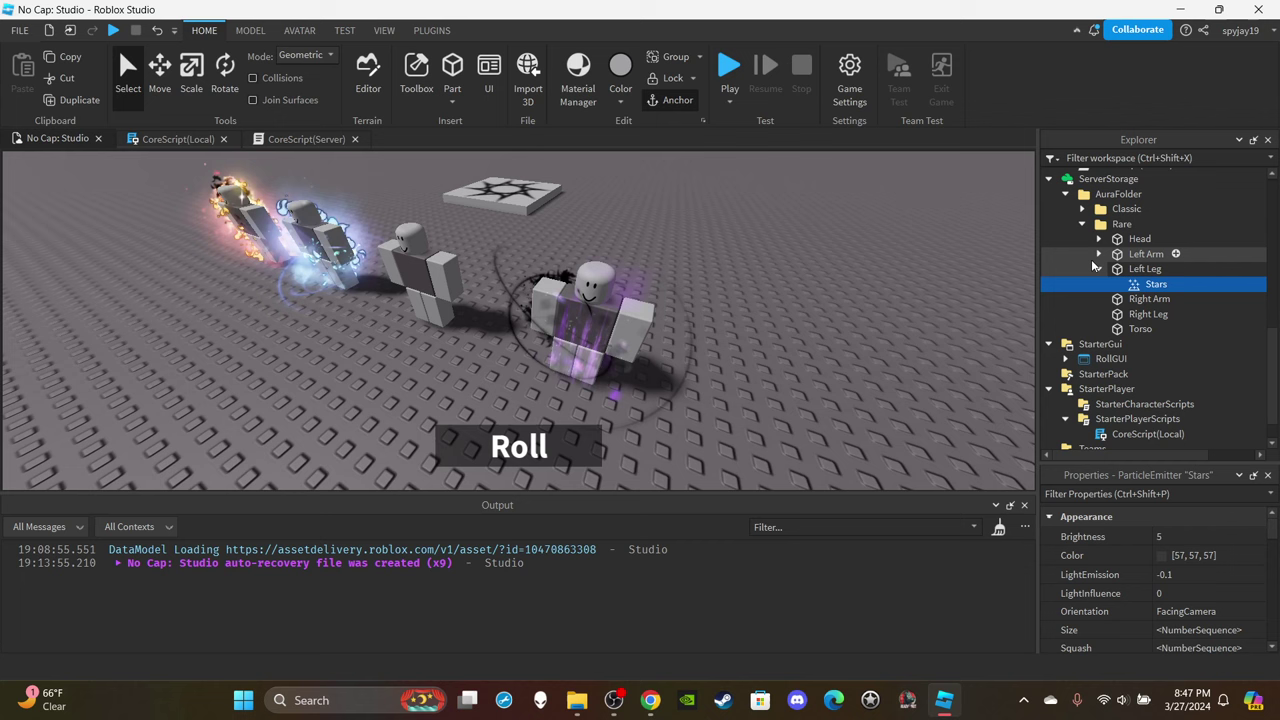
Move all the Flame, Specs and Stars emitters from DarkAura's Right Arm into the Right Arm in the Rare folder.
scroll(1120, 240, "up", 6)
left_click(1099, 191)
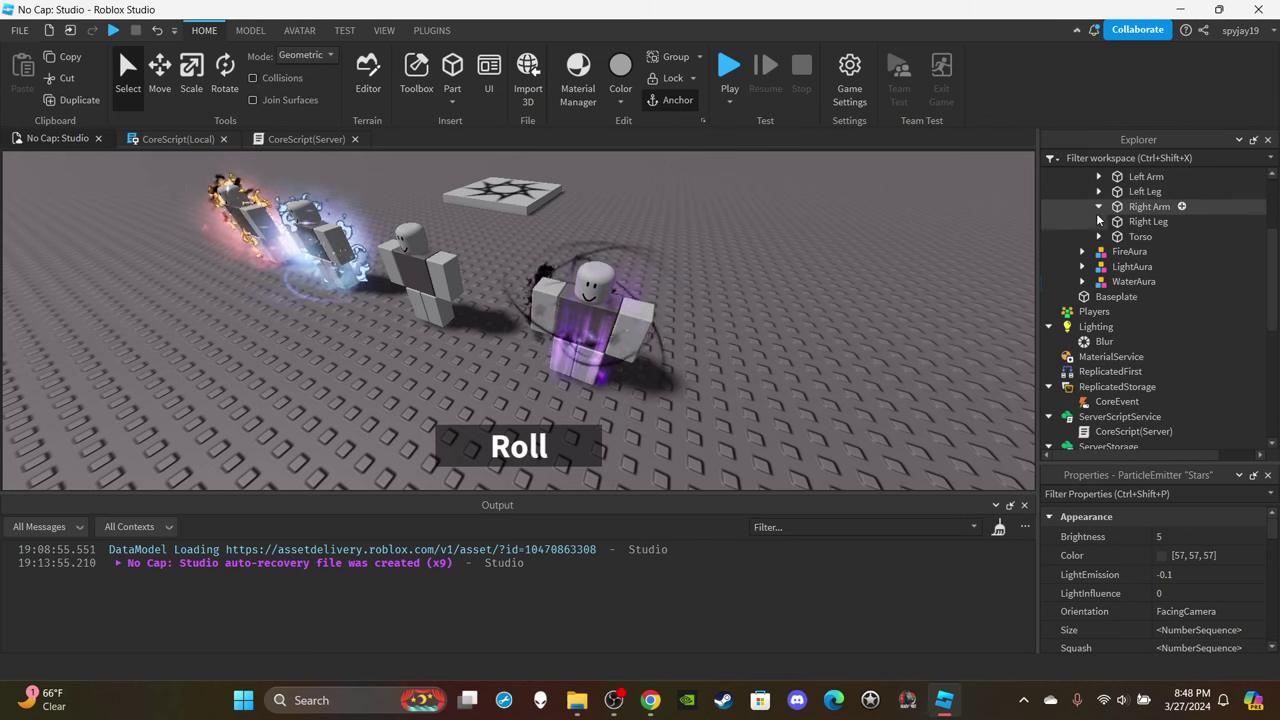
left_click(1099, 206)
left_click(1157, 221)
left_click(1140, 237, "shift")
left_click(1157, 296, "ctrl")
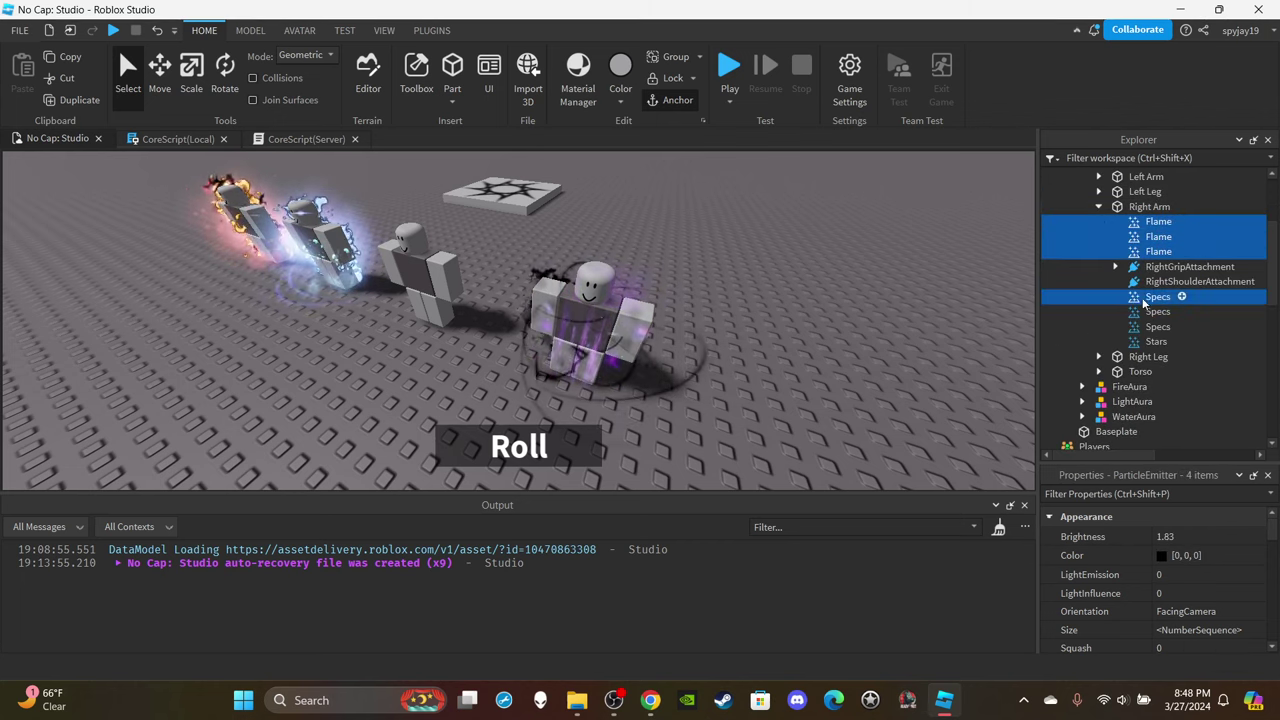
left_click(1157, 311, "ctrl")
left_click(1157, 326, "ctrl")
left_click_drag(1138, 318, 1167, 352)
scroll(1149, 376, "down", 4)
left_click(1098, 241)
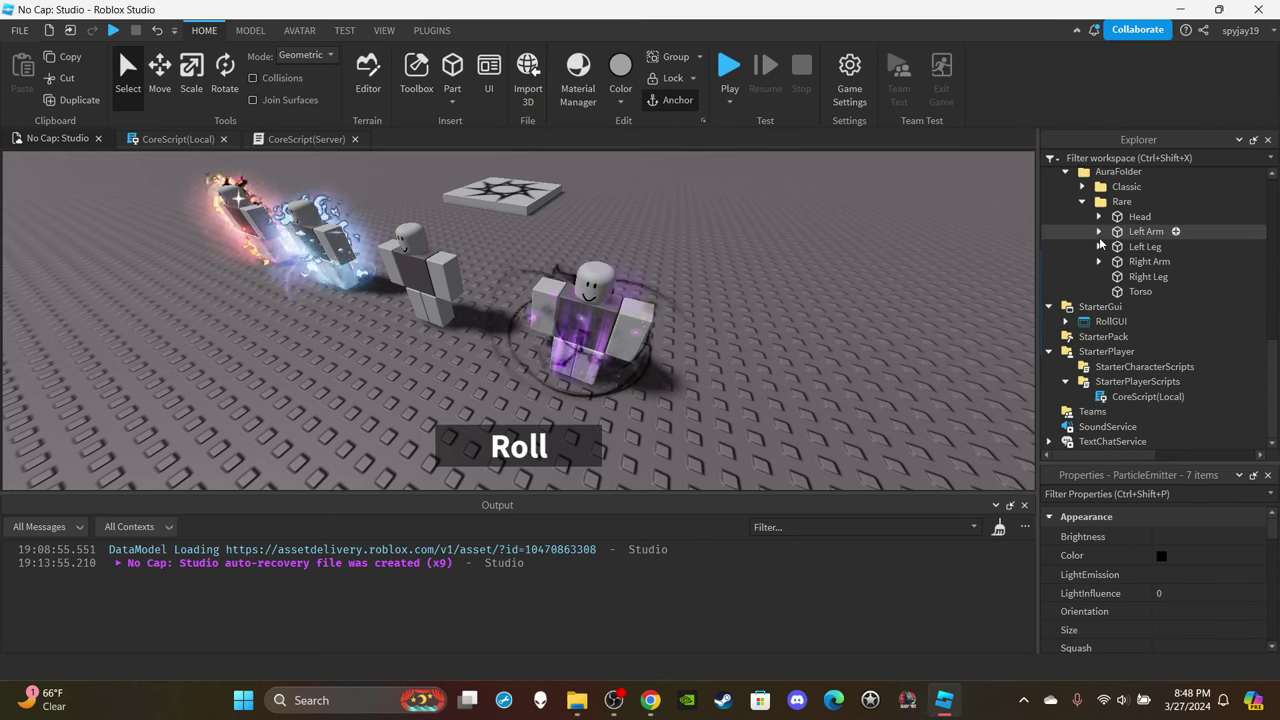
Move the Flame, Specs and Stars emitters from DarkAura's Right Leg into the Right Leg in the Rare folder.
scroll(1175, 287, "up", 5)
left_click(1099, 184)
scroll(1115, 235, "up", 1)
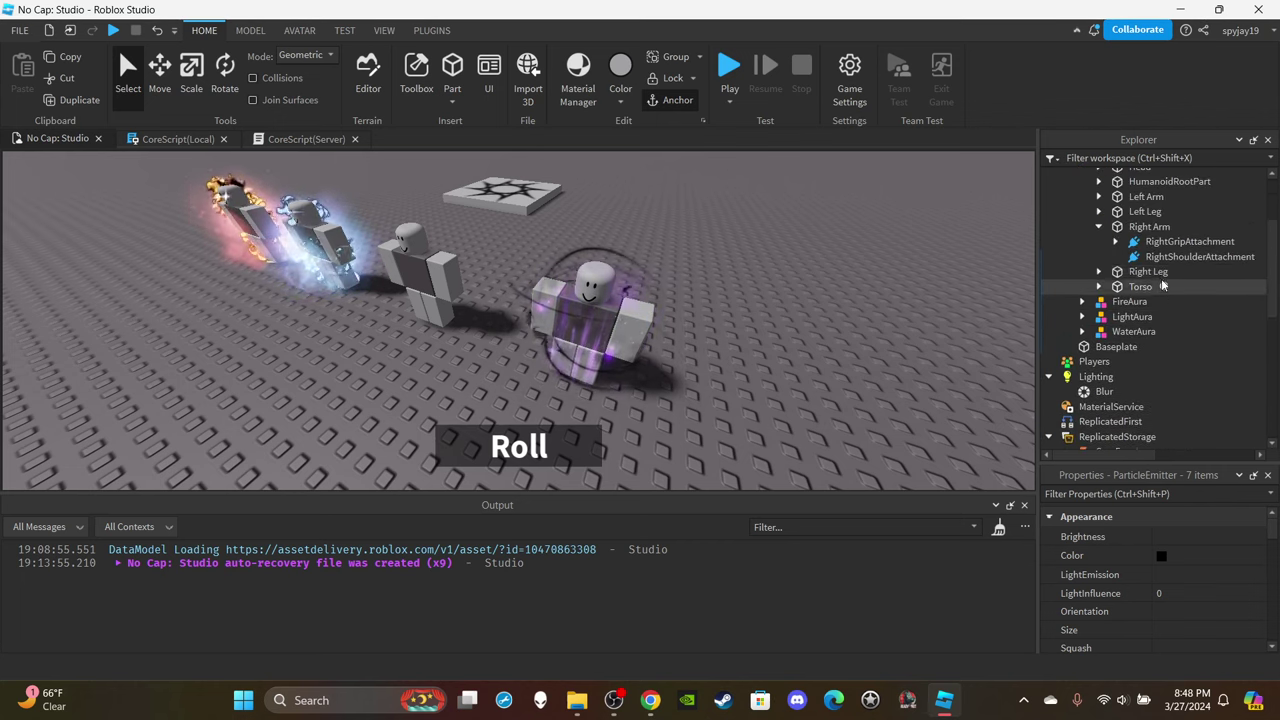
left_click(1100, 227)
left_click(1100, 242)
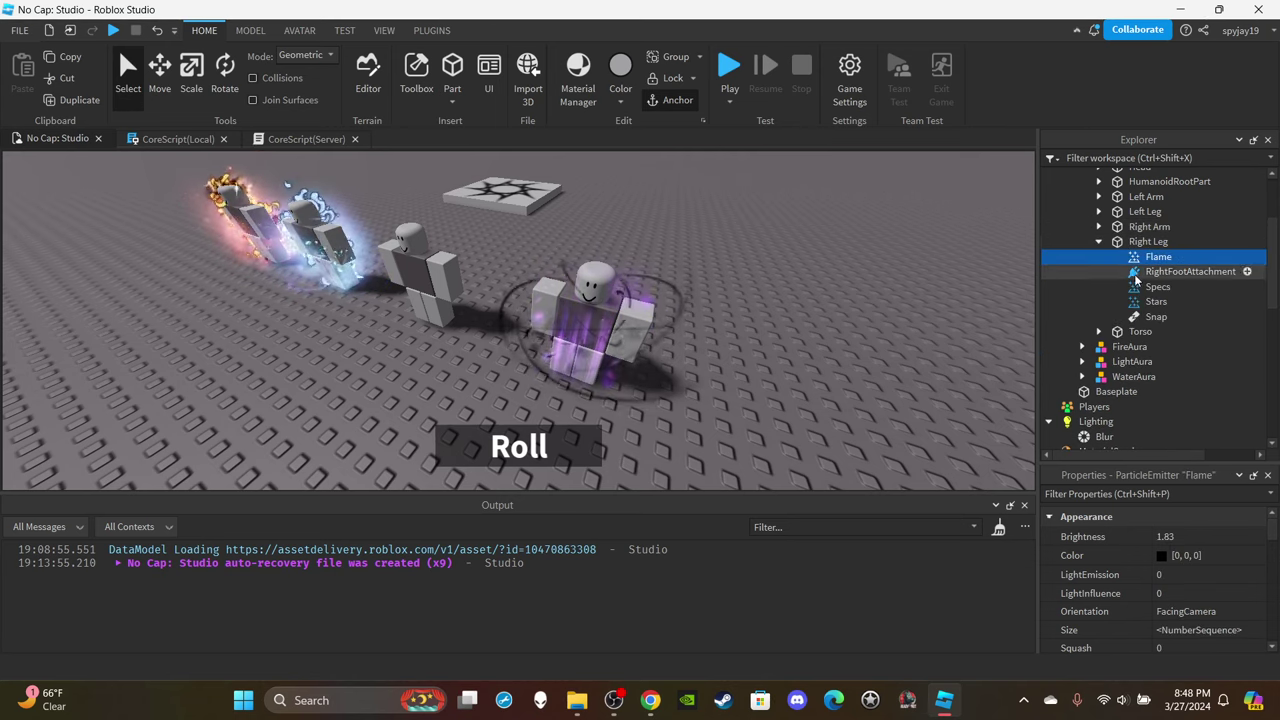
left_click_drag(1160, 330, 1122, 270)
scroll(1130, 300, "down", 4)
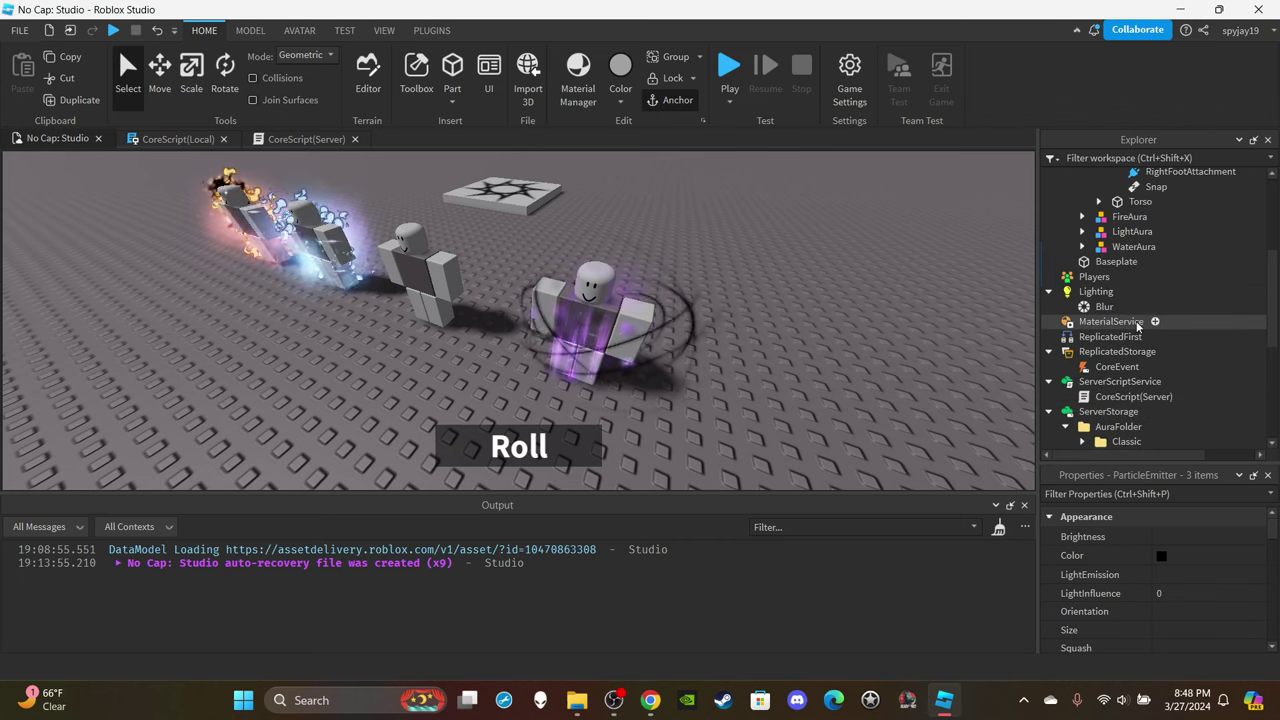
Expand DarkAura's Torso to list its attachments and emitters.
left_click(1100, 187)
left_click(1099, 202)
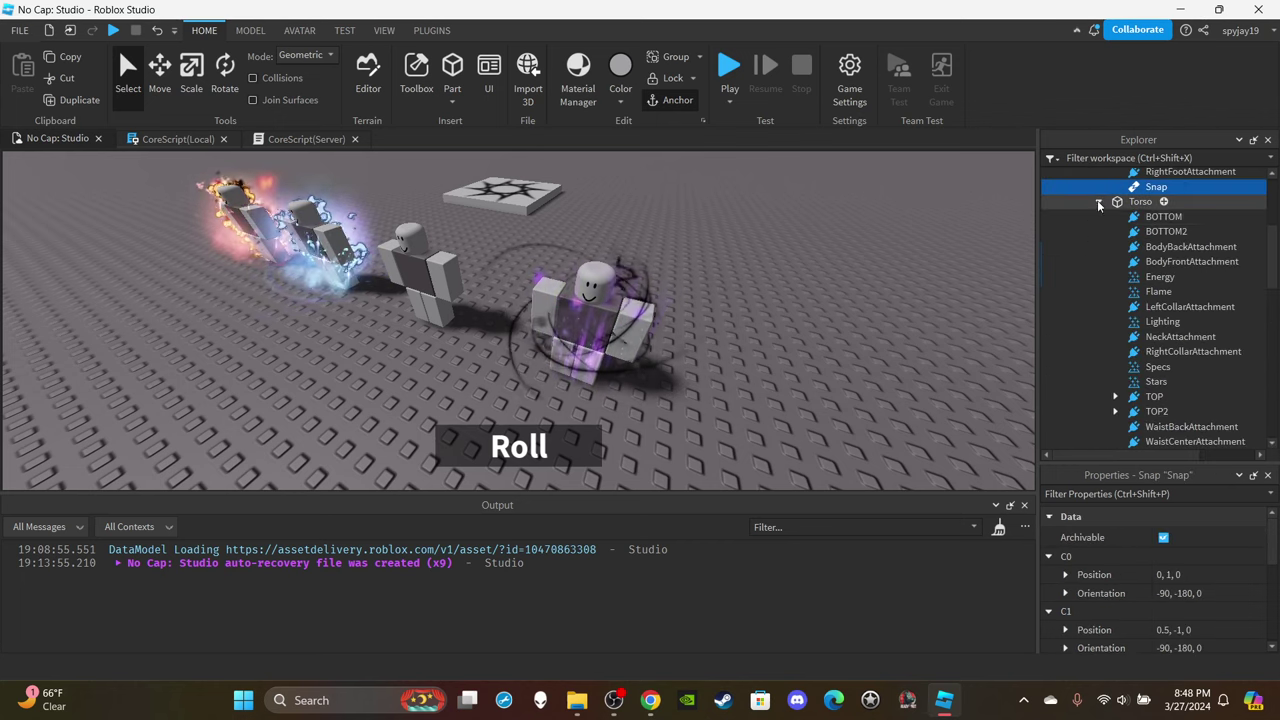
left_click(1160, 216)
left_click(1160, 231, "shift")
scroll(1160, 275, "down", 1)
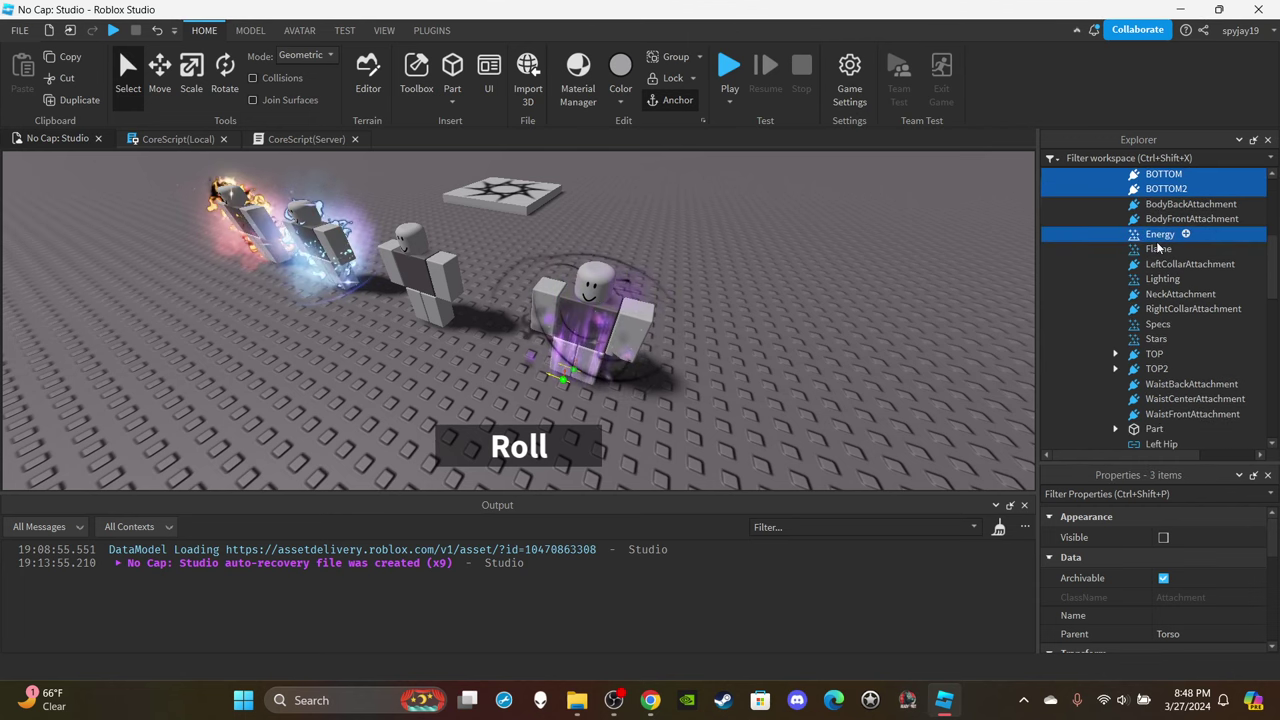
left_click(1158, 248, "ctrl")
left_click(1160, 278, "ctrl")
scroll(1160, 285, "down", 1)
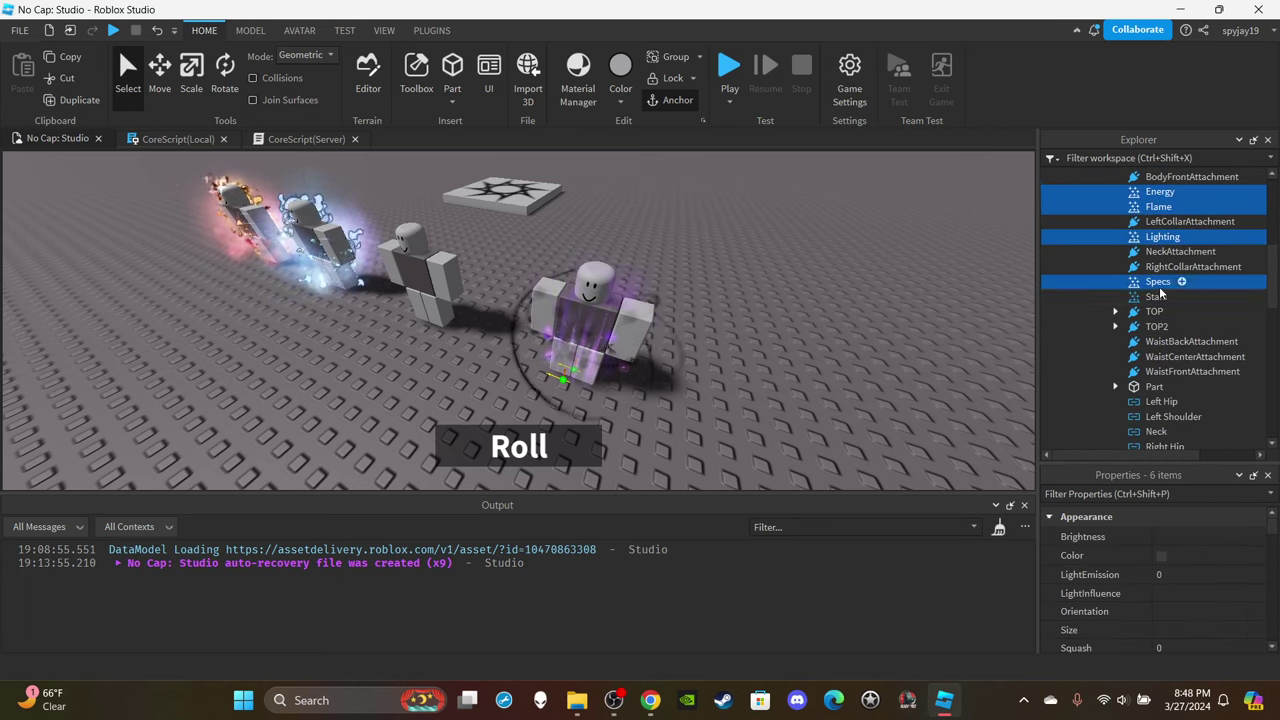
left_click(1157, 297, "ctrl")
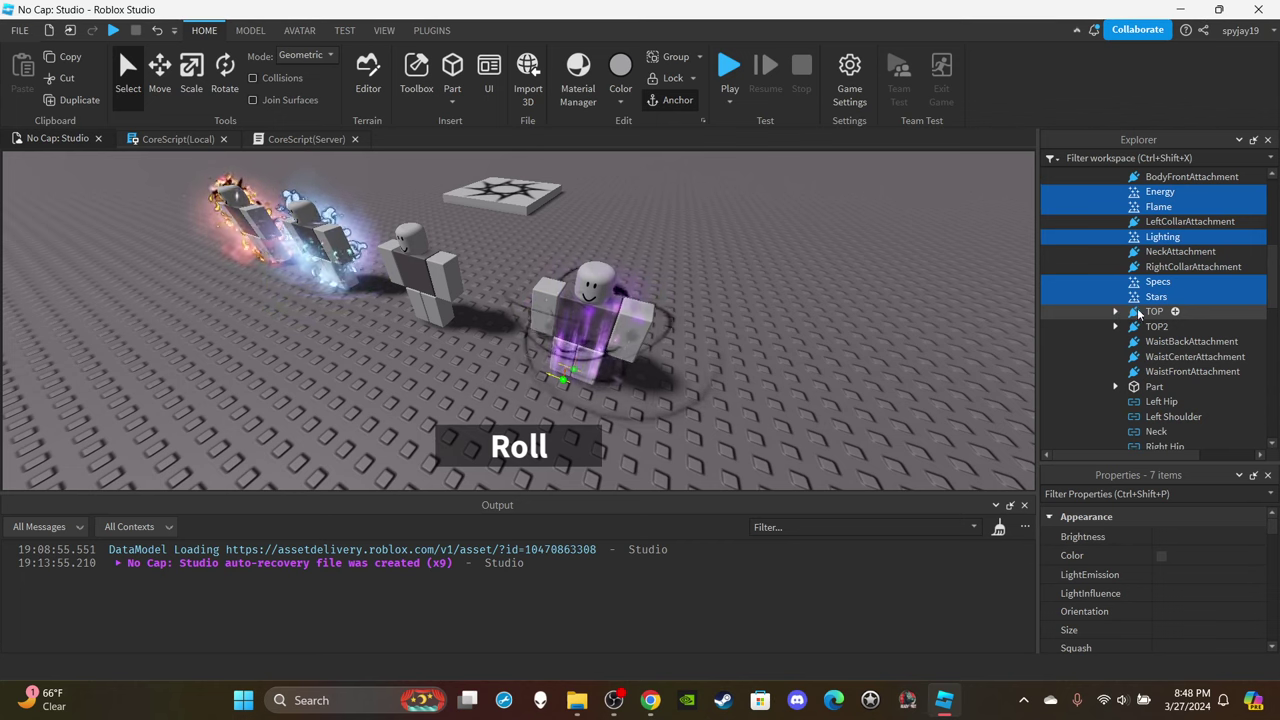
left_click(1150, 312, "ctrl")
left_click(1155, 327, "ctrl")
Check the emitters inside the nested Part of DarkAura's Torso and delete that Part.
scroll(1140, 300, "down", 3)
left_click(1115, 259)
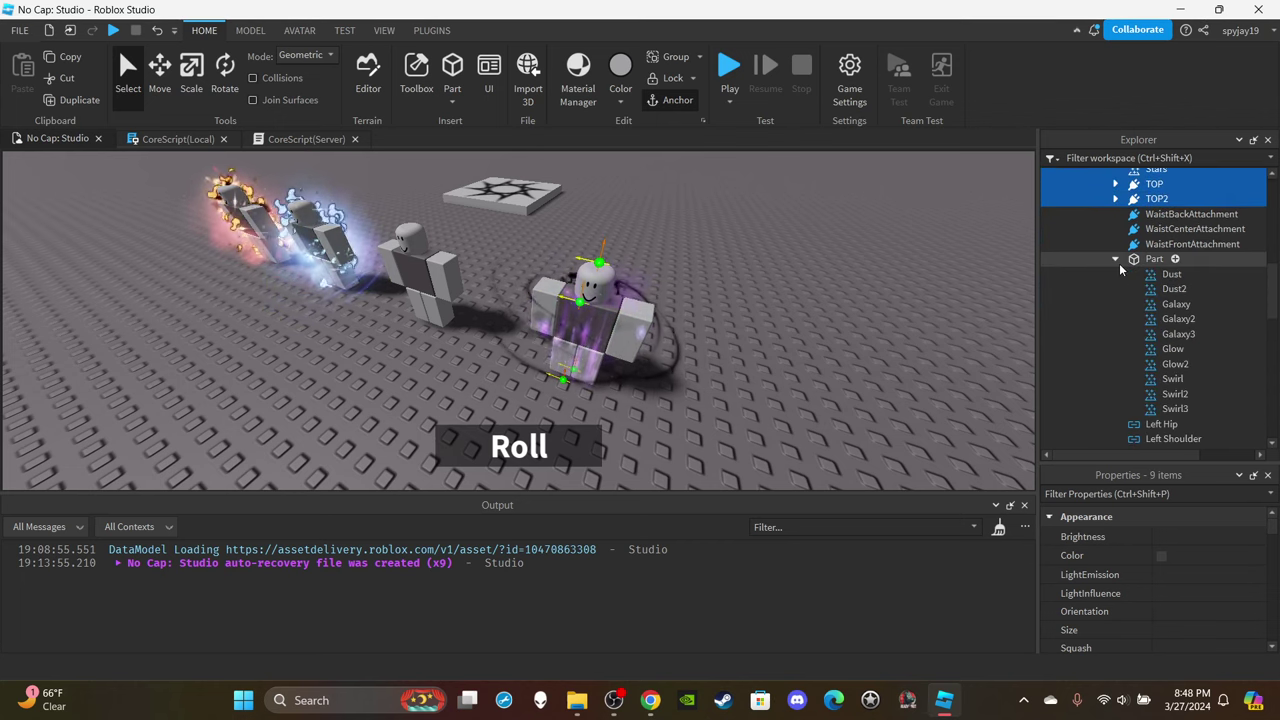
left_click(1116, 260)
right_click(1134, 259)
left_click(1089, 229)
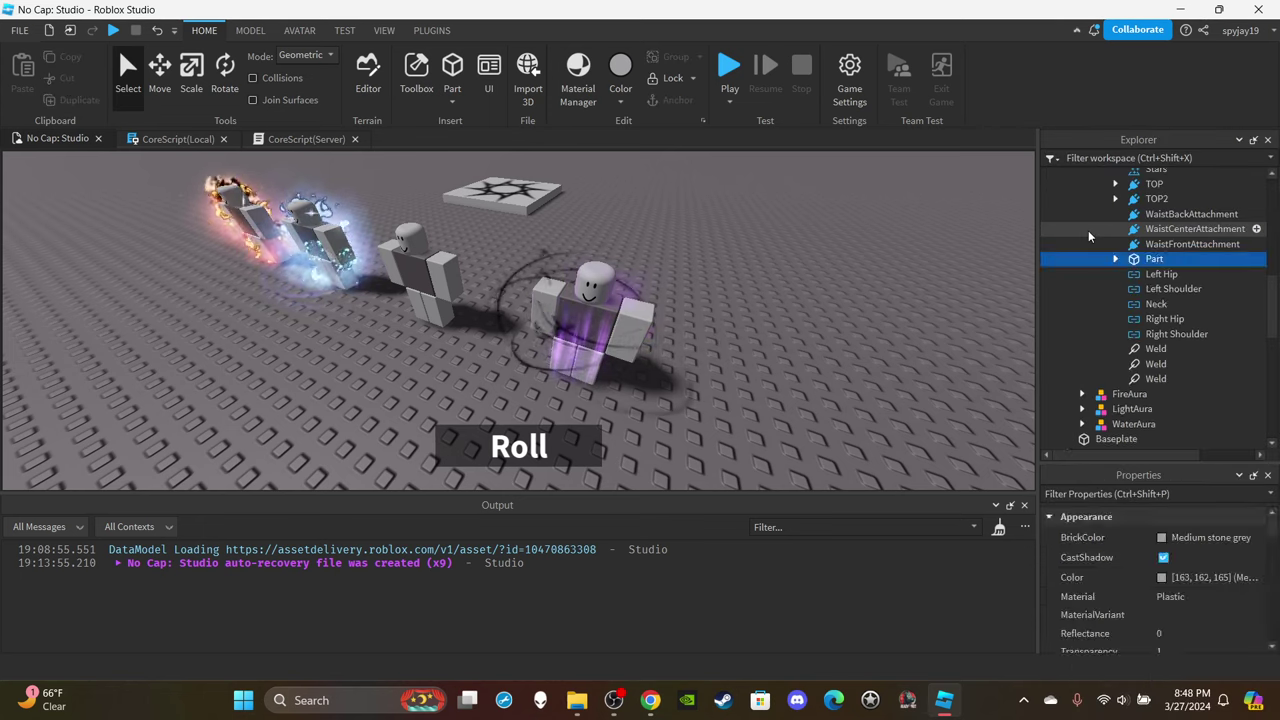
key("Delete")
scroll(1160, 340, "up", 3)
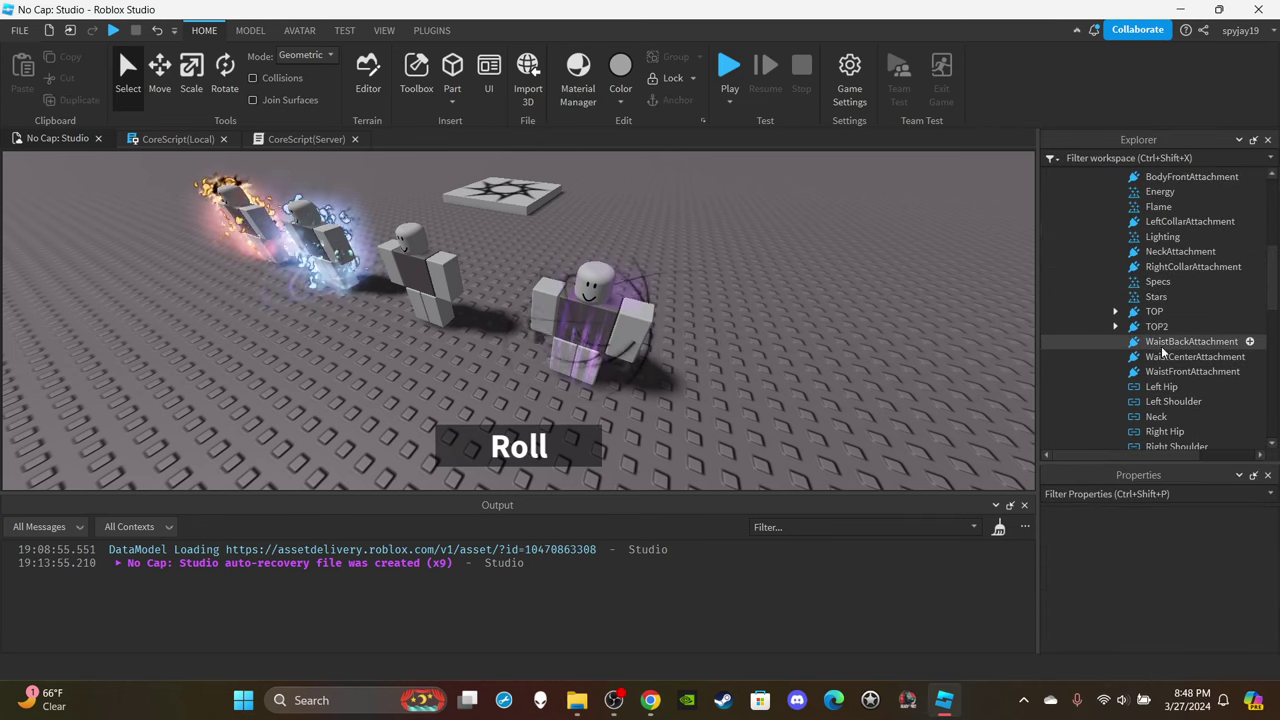
Move the BOTTOM, BOTTOM2, TOP and TOP2 attachments and the Energy, Flame, Lighting, Specs and Stars emitters from DarkAura's Torso into the Rare folder's Torso.
scroll(1160, 350, "up", 1)
left_click(1157, 369)
left_click(1154, 353, "ctrl")
left_click(1155, 339, "ctrl")
left_click(1157, 324, "ctrl")
scroll(1150, 334, "up", 1)
left_click(1160, 322, "ctrl")
left_click(1158, 292, "ctrl")
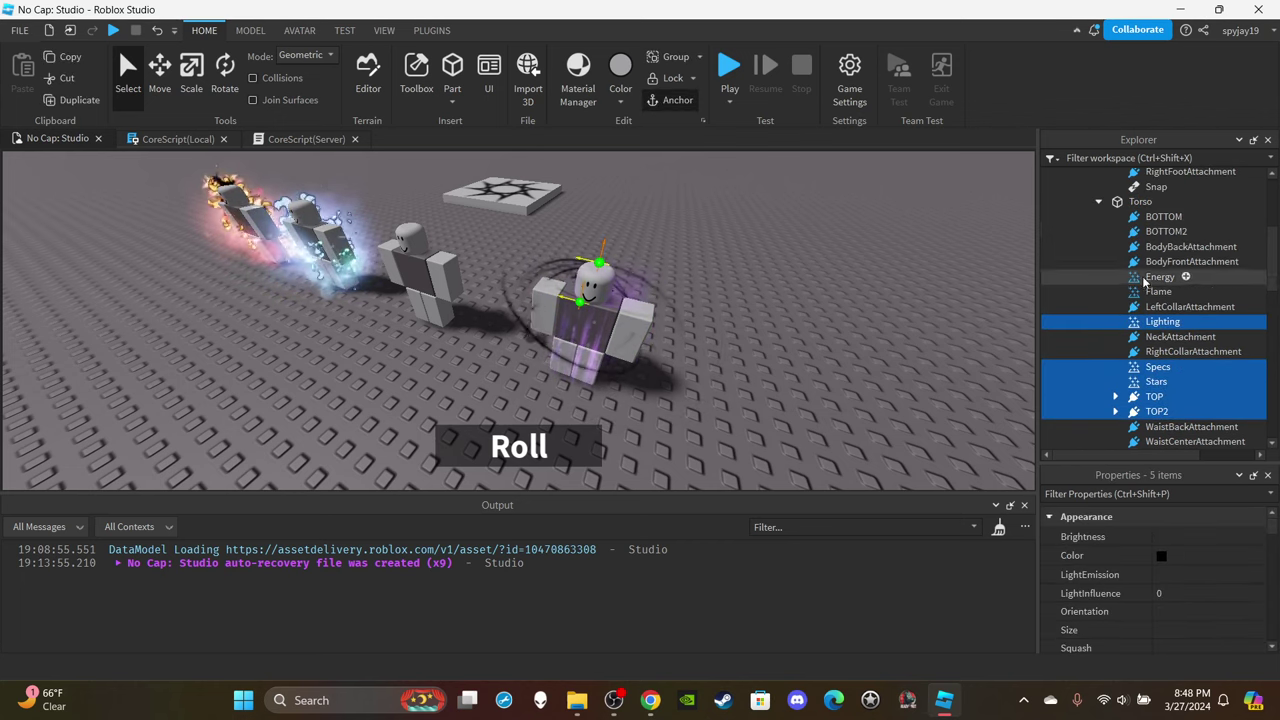
left_click(1159, 277, "ctrl")
left_click(1160, 217, "ctrl")
left_click_drag(1160, 233, 1170, 368)
Inspect DarkAura in the viewport and check the grip attachments of its Right Arm and Left Arm for leftover emitters.
scroll(1180, 337, "up", 10)
key("w")
right_click_drag(760, 291, 759, 292)
key("s")
key("a")
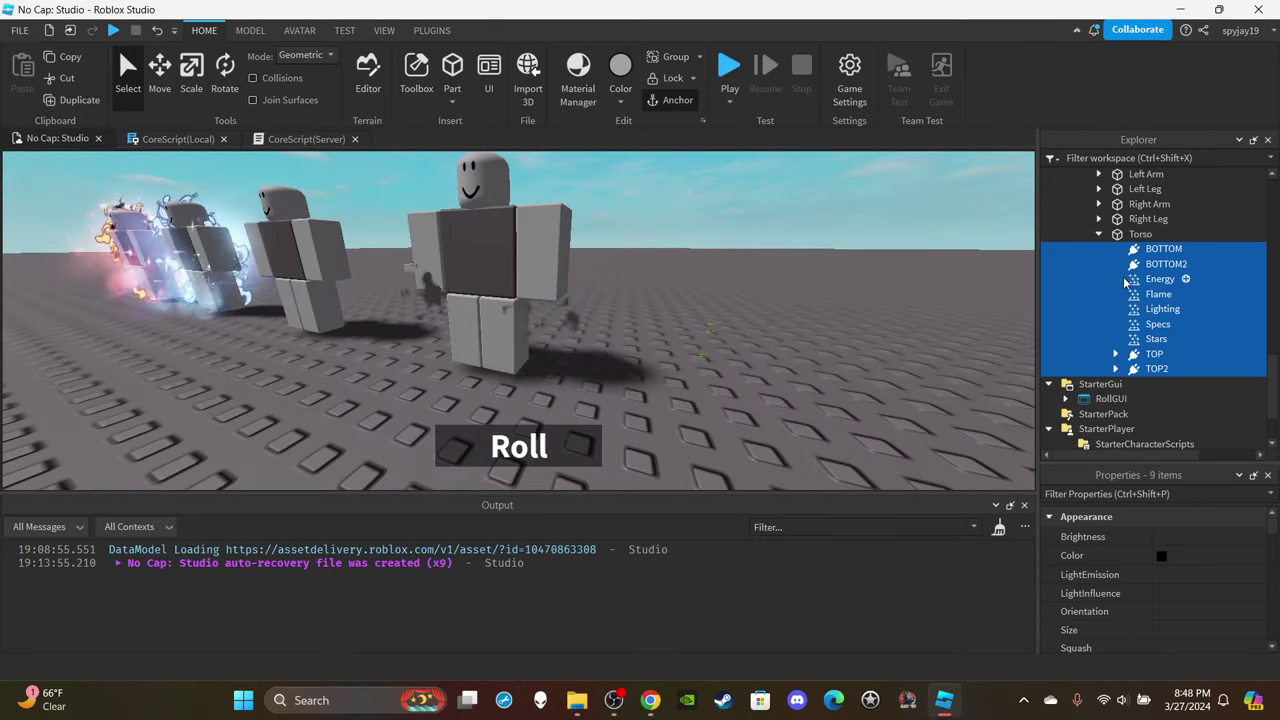
scroll(1157, 308, "up", 13)
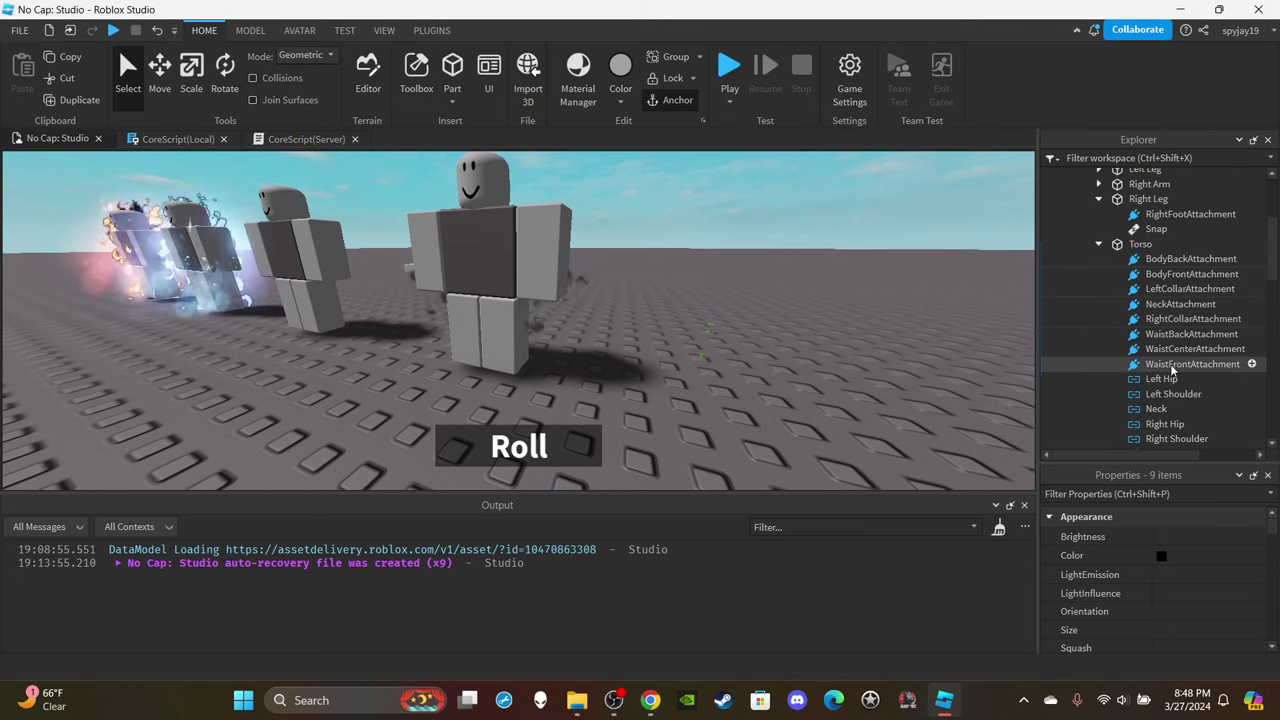
scroll(1168, 335, "down", 2)
scroll(1180, 355, "up", 3)
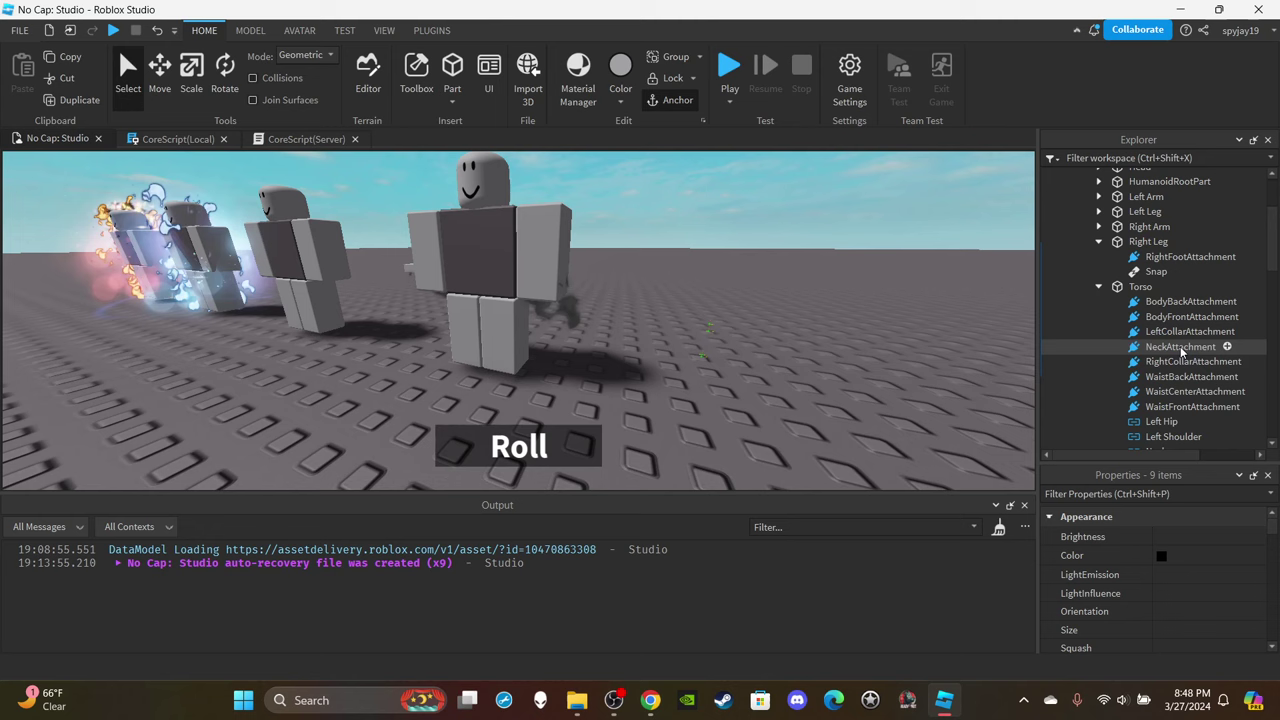
left_click(1099, 286)
left_click(1148, 241)
left_click(1098, 226)
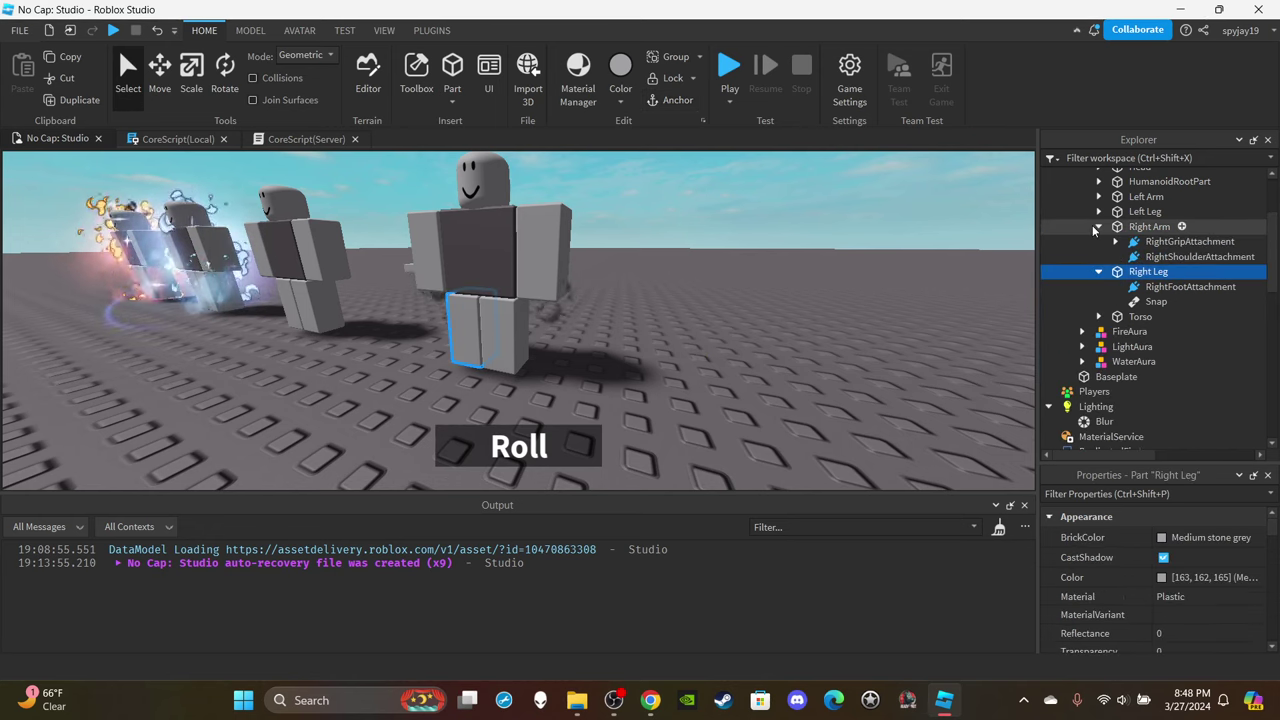
left_click(1112, 243)
left_click(1116, 243)
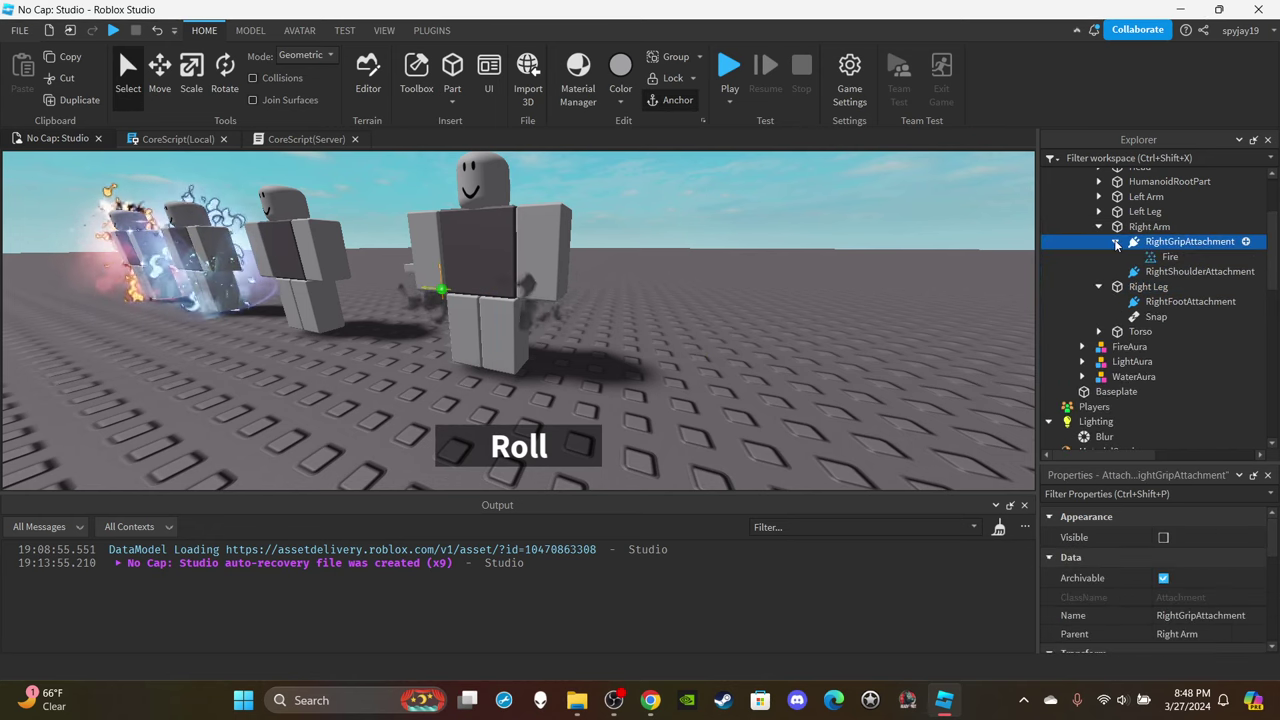
left_click(1099, 286)
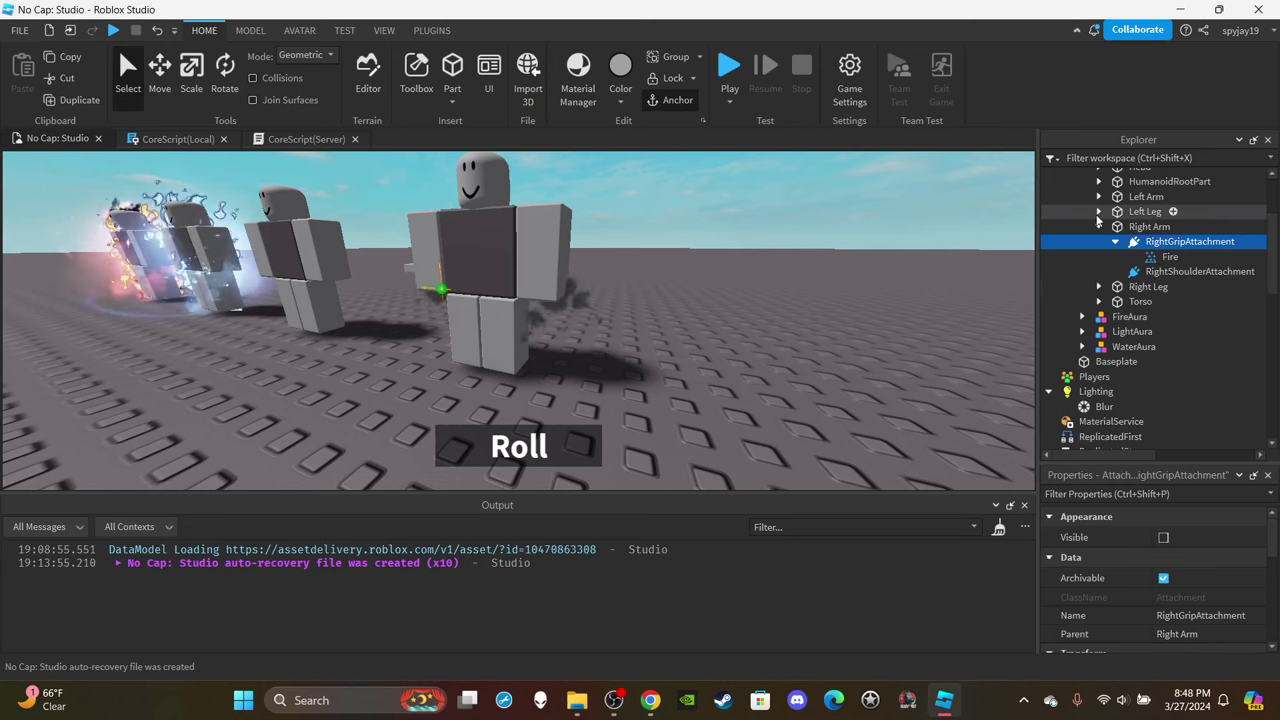
scroll(1122, 270, "up", 1)
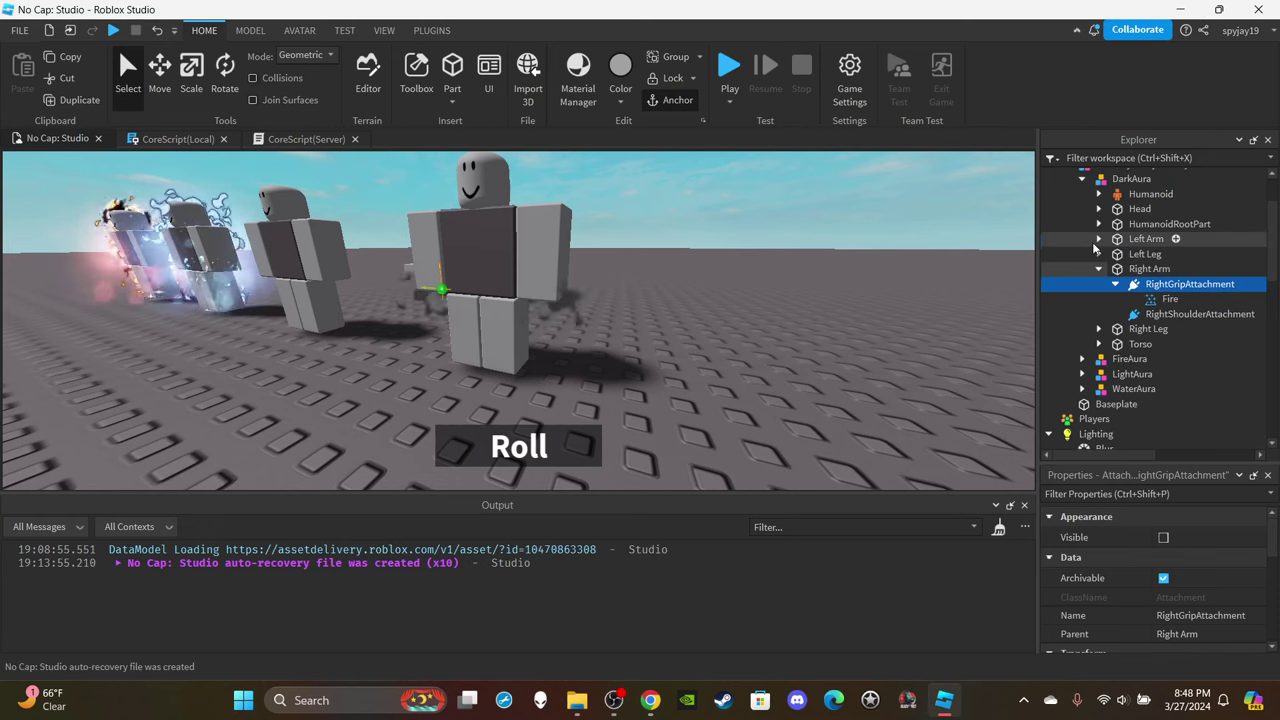
left_click(1098, 240)
left_click(1110, 254)
left_click(1115, 255)
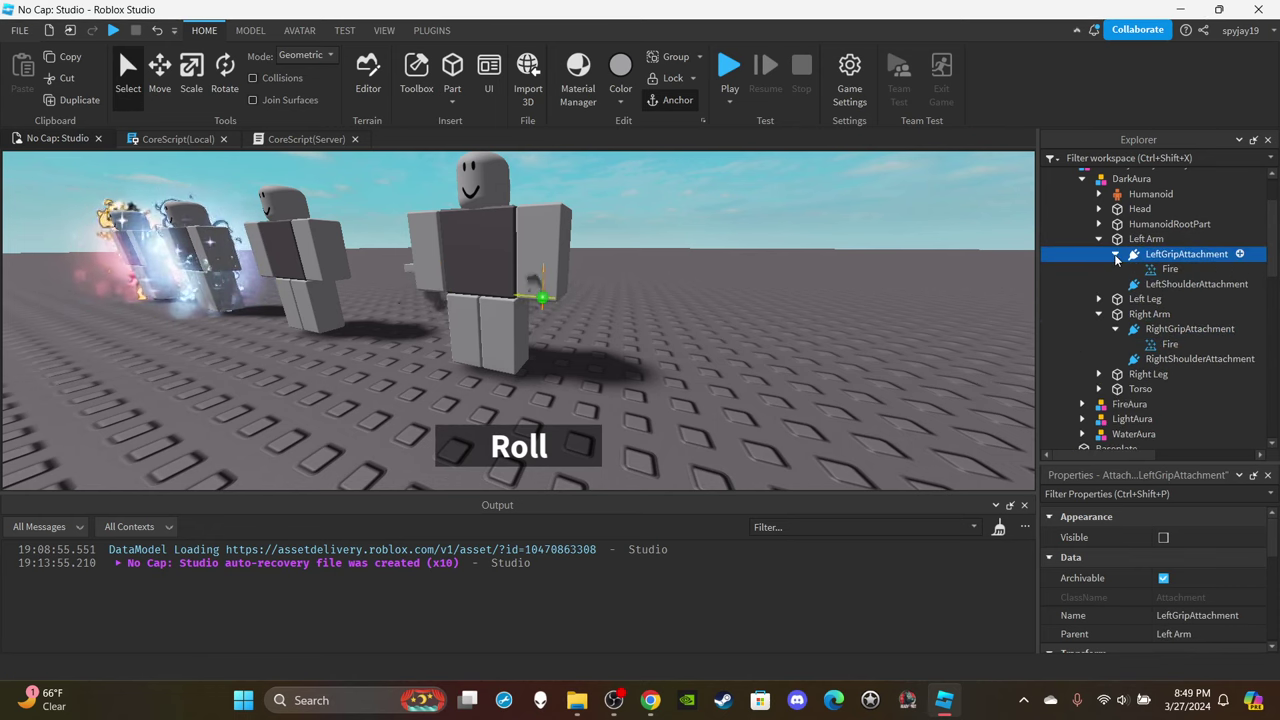
left_click(1115, 255)
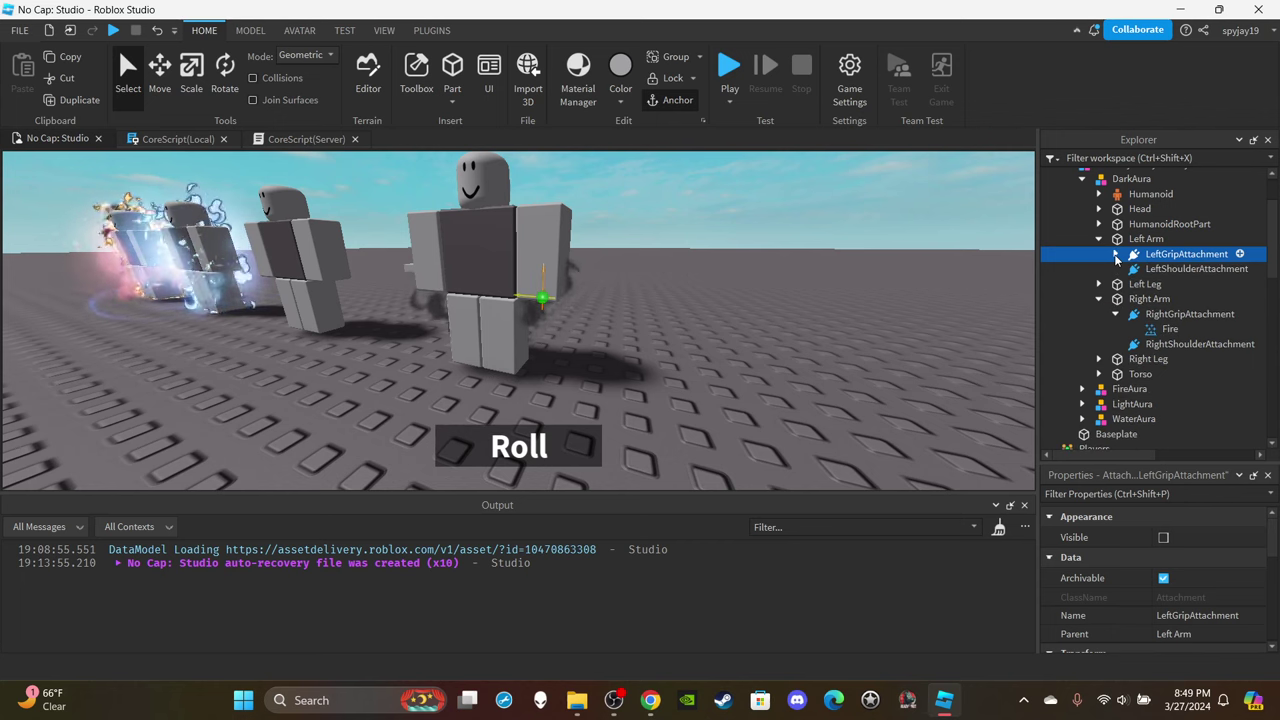
Remove the Fire emitters from DarkAura's LeftGripAttachment and RightGripAttachment.
scroll(902, 238, "down", 5)
scroll(1125, 262, "up", 1)
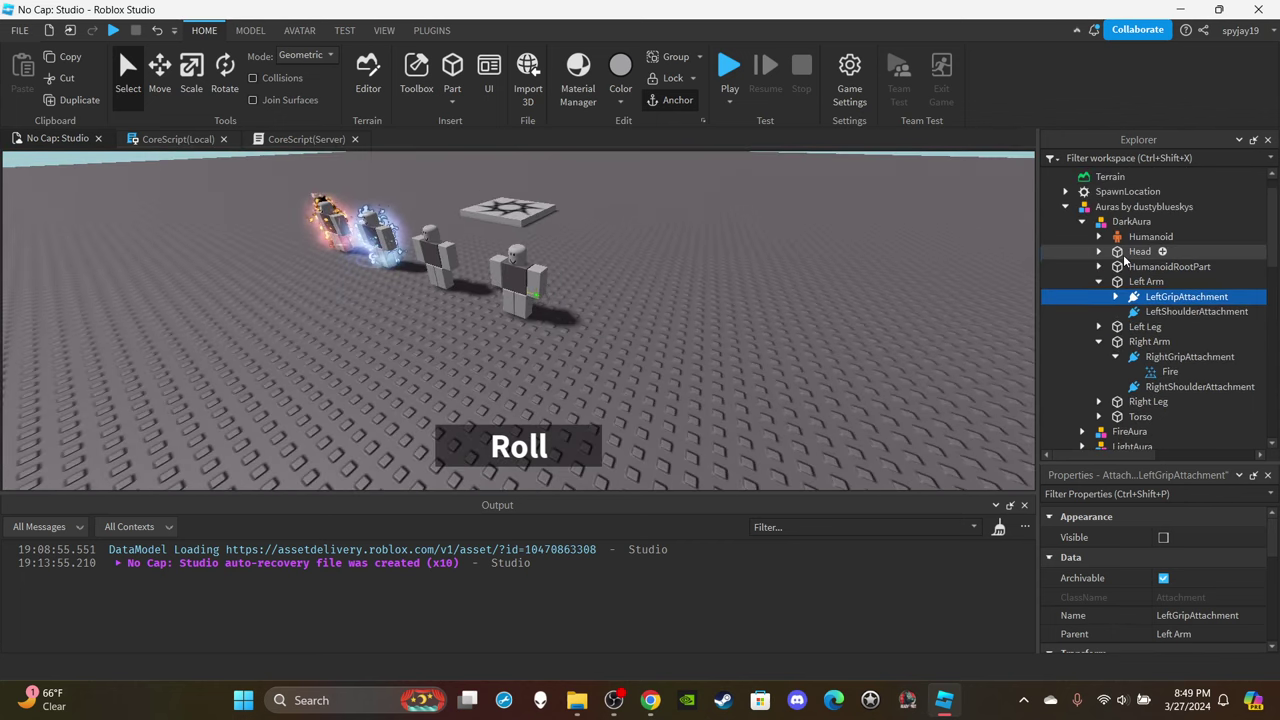
scroll(887, 256, "up", 2)
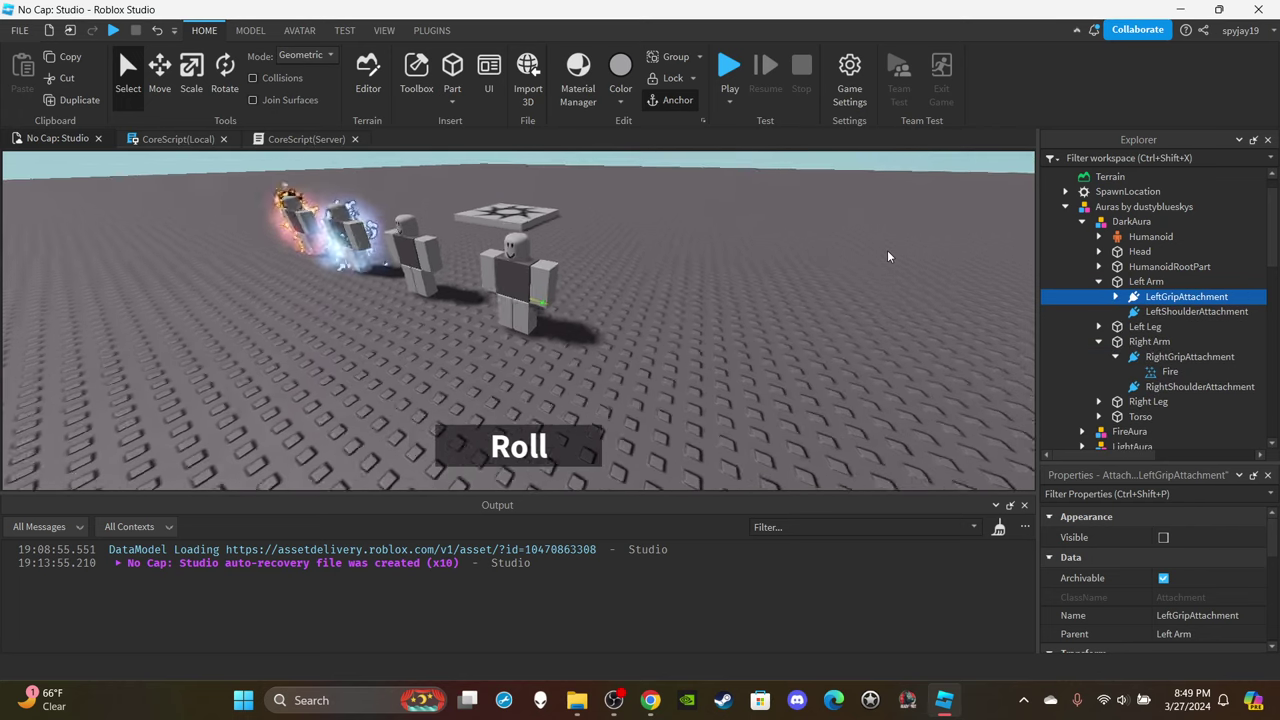
right_click_drag(887, 256, 887, 256)
key("w")
key("s")
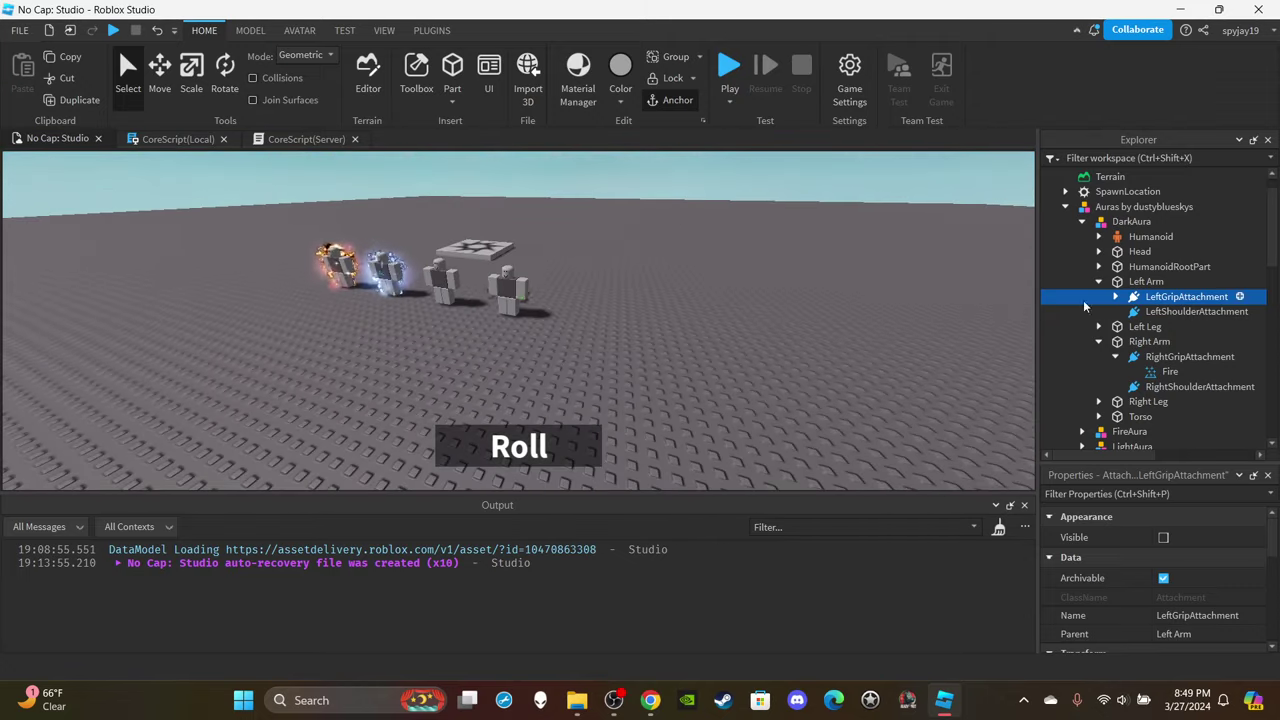
left_click(1116, 296)
left_click(1170, 311)
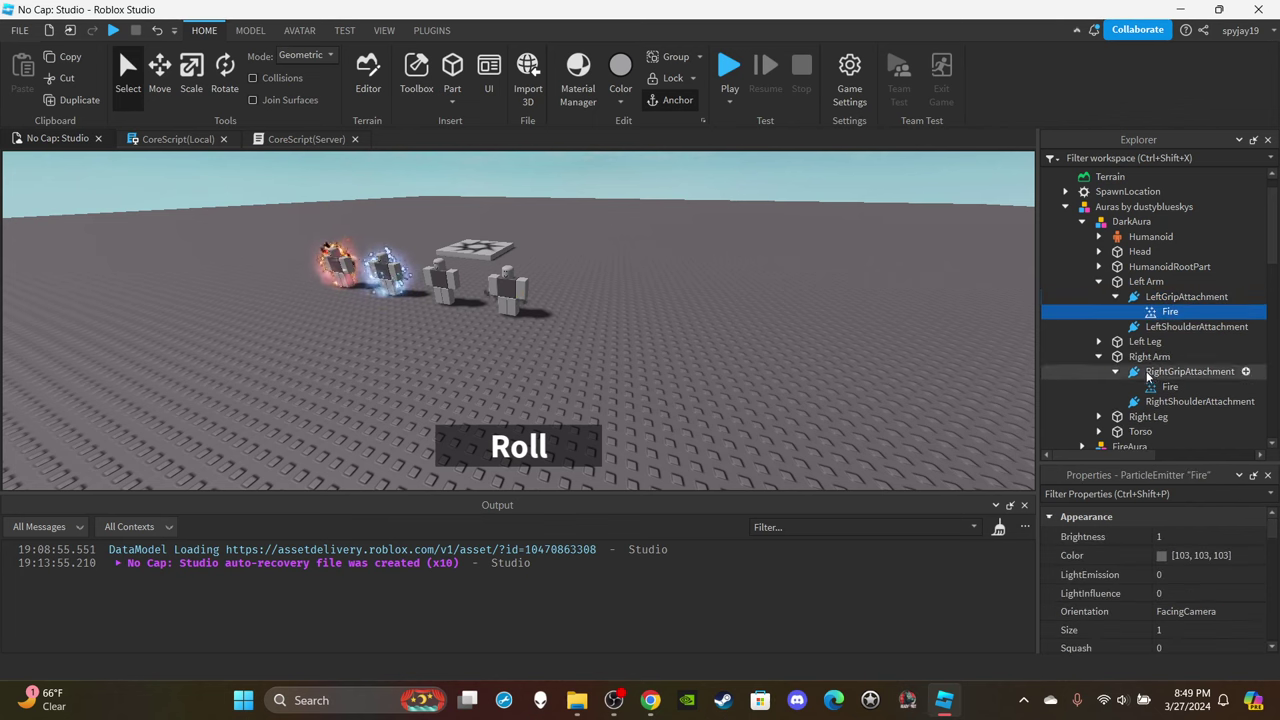
left_click(1152, 386, "ctrl")
right_click(1152, 386)
left_click(1056, 103)
right_click_drag(878, 222, 878, 221)
Collapse DarkAura and expand every body part in the Rare folder to list its effects.
left_click(1081, 221)
scroll(1104, 290, "down", 5)
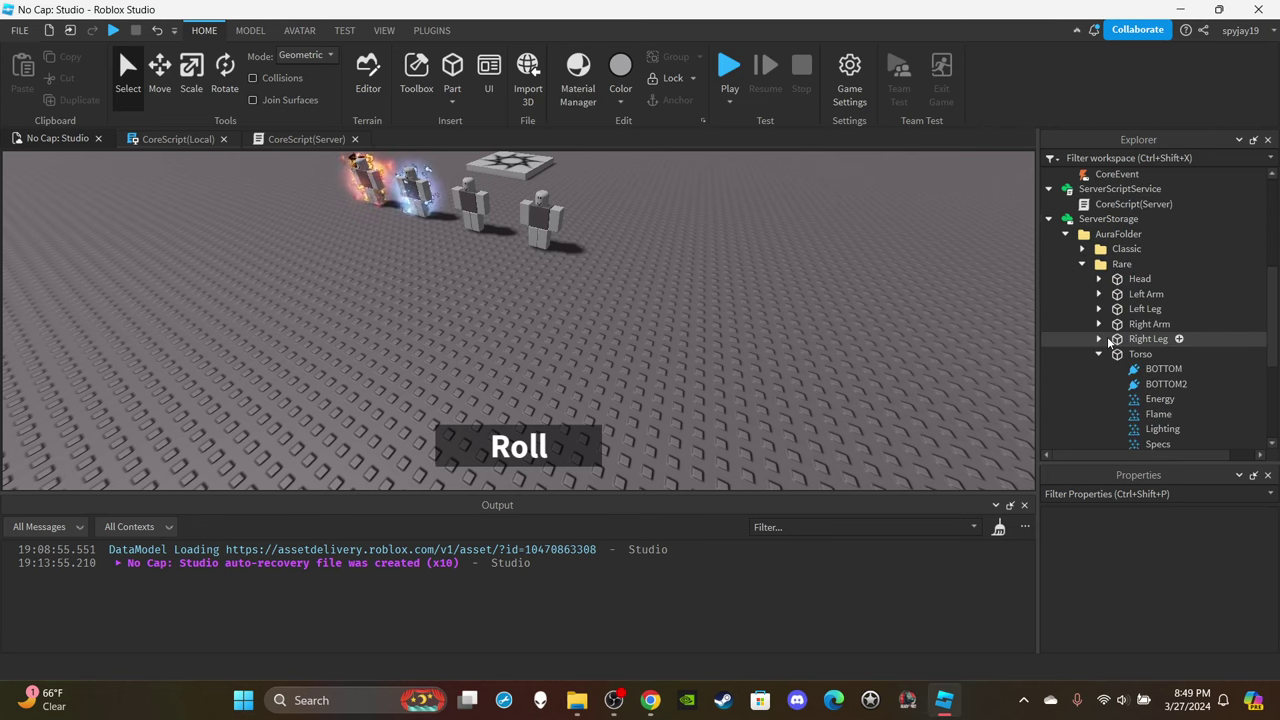
scroll(1110, 345, "down", 3)
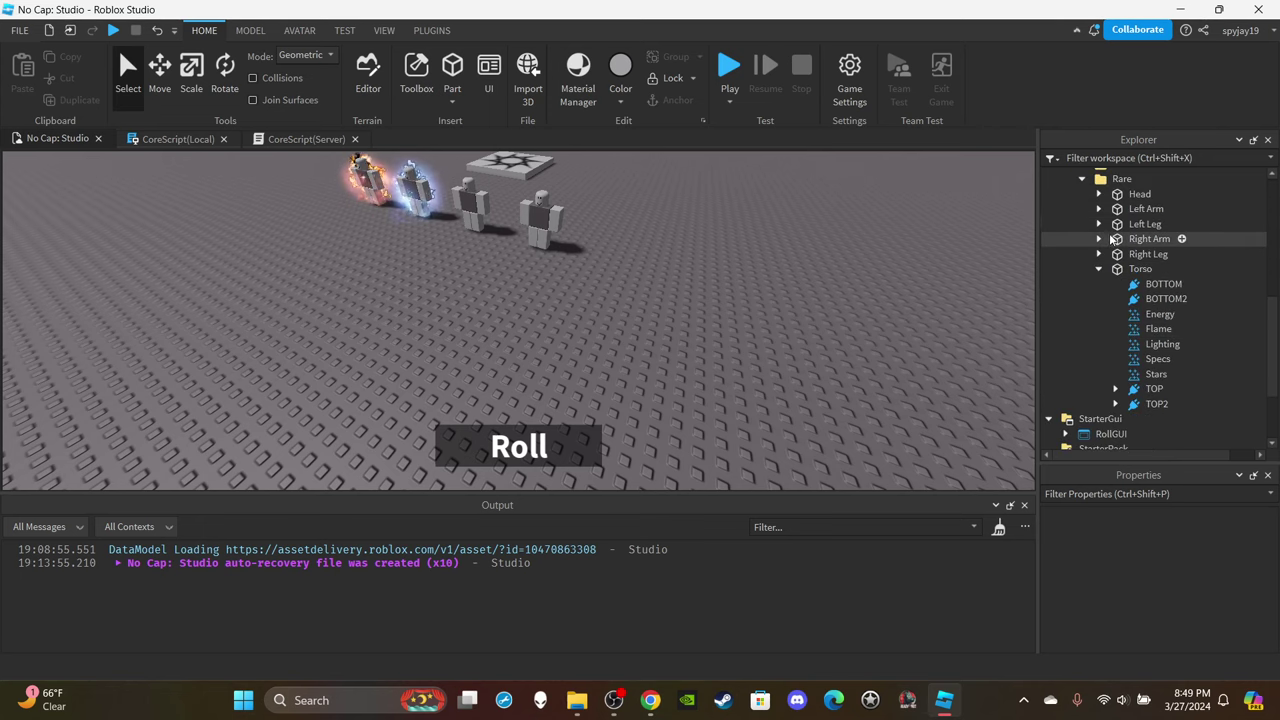
left_click(1099, 254)
left_click(1099, 238)
left_click(1099, 224)
left_click(1099, 209)
left_click(1099, 194)
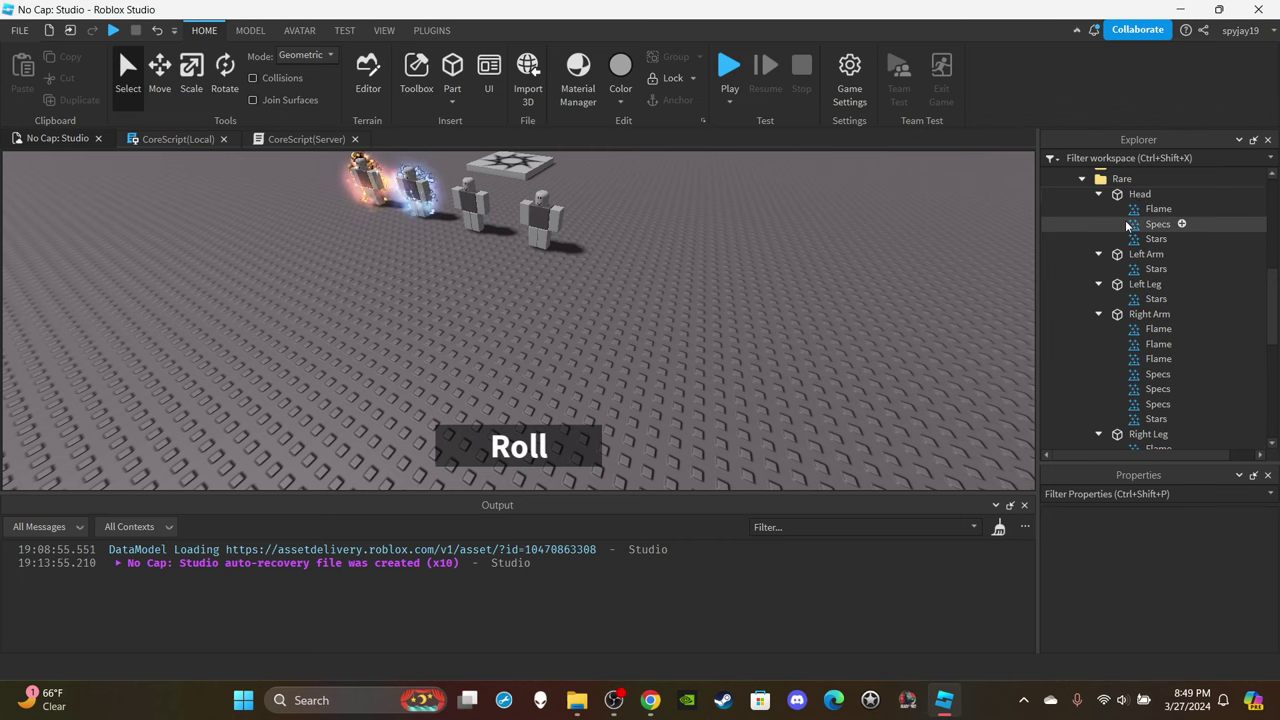
Rename all the emitters and attachments inside the Rare folder's body parts to Effect.
left_click(1140, 209)
left_click(1140, 224, "ctrl")
left_click(1140, 239, "ctrl")
left_click(1140, 269, "ctrl")
left_click(1142, 299, "ctrl")
scroll(1145, 294, "down", 2)
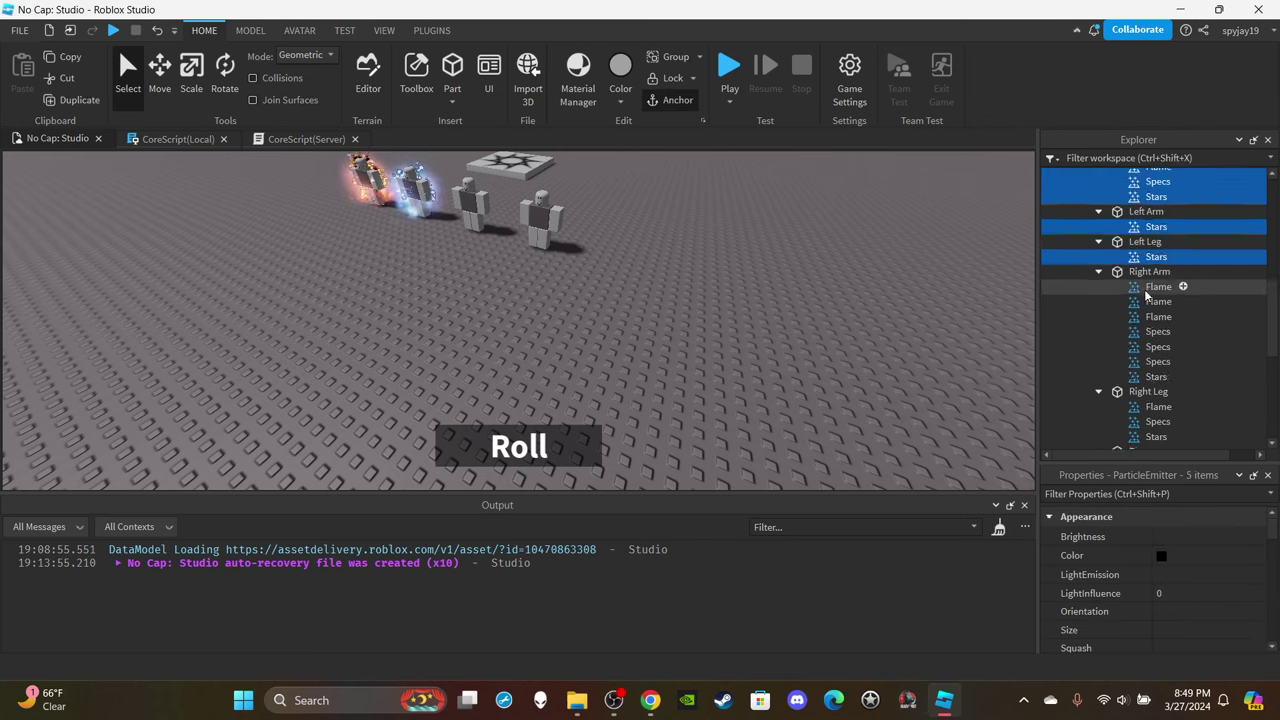
scroll(1145, 294, "down", 3)
left_click(1140, 201, "ctrl")
left_click(1140, 216, "ctrl")
left_click(1140, 231, "ctrl")
left_click(1138, 246, "ctrl")
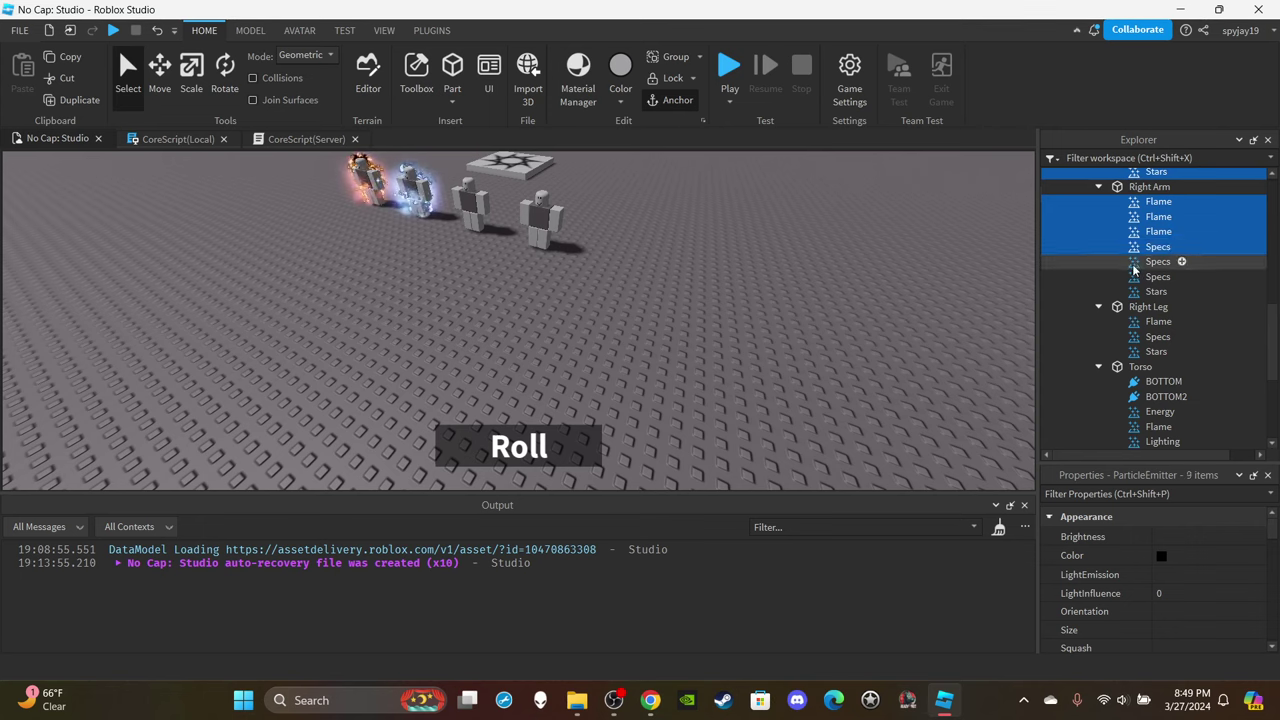
left_click(1140, 261, "ctrl")
left_click(1140, 276, "ctrl")
left_click(1140, 291, "ctrl")
scroll(1140, 292, "down", 3)
left_click(1145, 237, "ctrl")
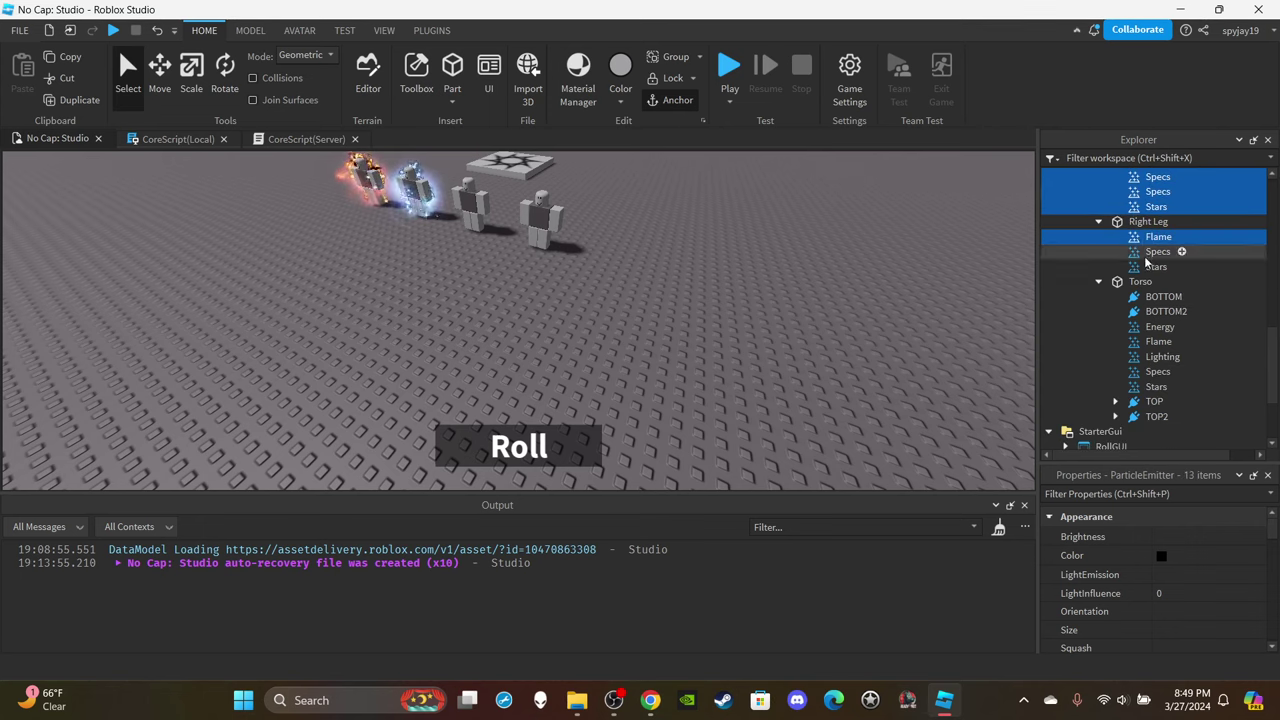
left_click(1148, 251, "ctrl")
left_click(1148, 266, "ctrl")
left_click(1148, 296, "ctrl")
left_click(1148, 311, "ctrl")
left_click(1148, 326, "ctrl")
left_click(1148, 341, "ctrl")
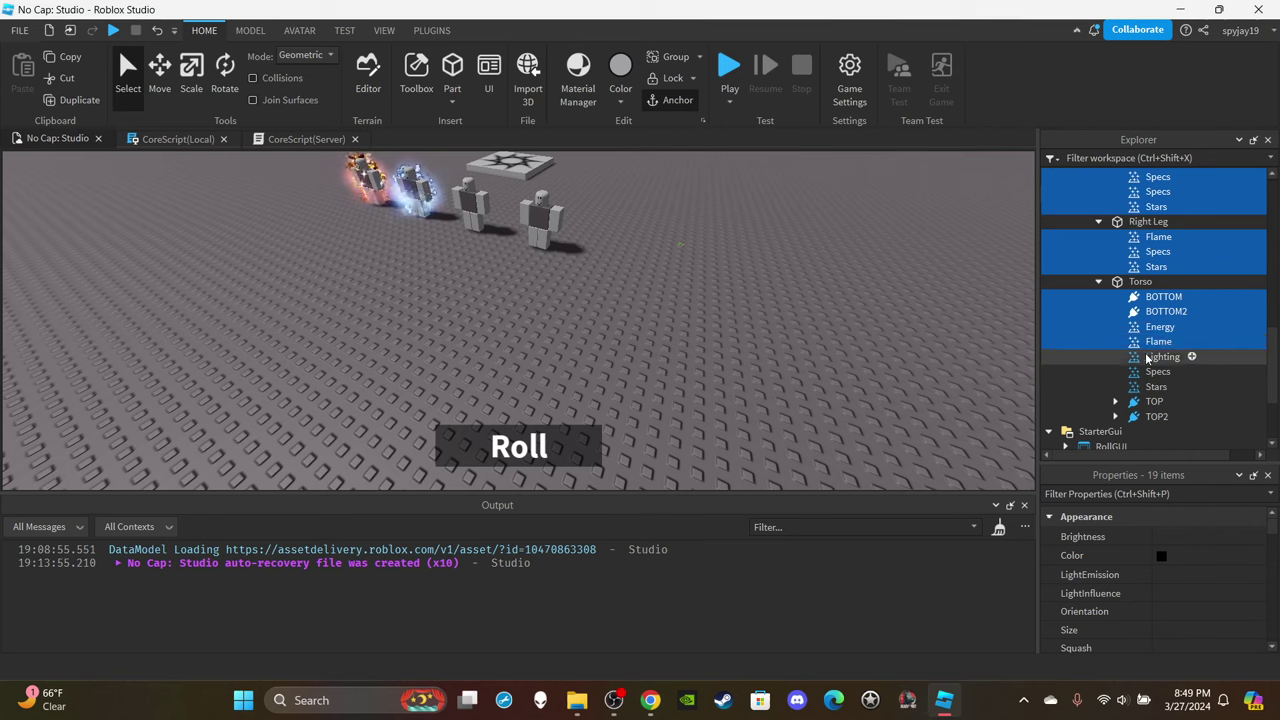
left_click(1148, 356, "ctrl")
left_click(1148, 371, "ctrl")
left_click(1148, 386, "ctrl")
left_click(1148, 401, "ctrl")
left_click(1150, 416, "ctrl")
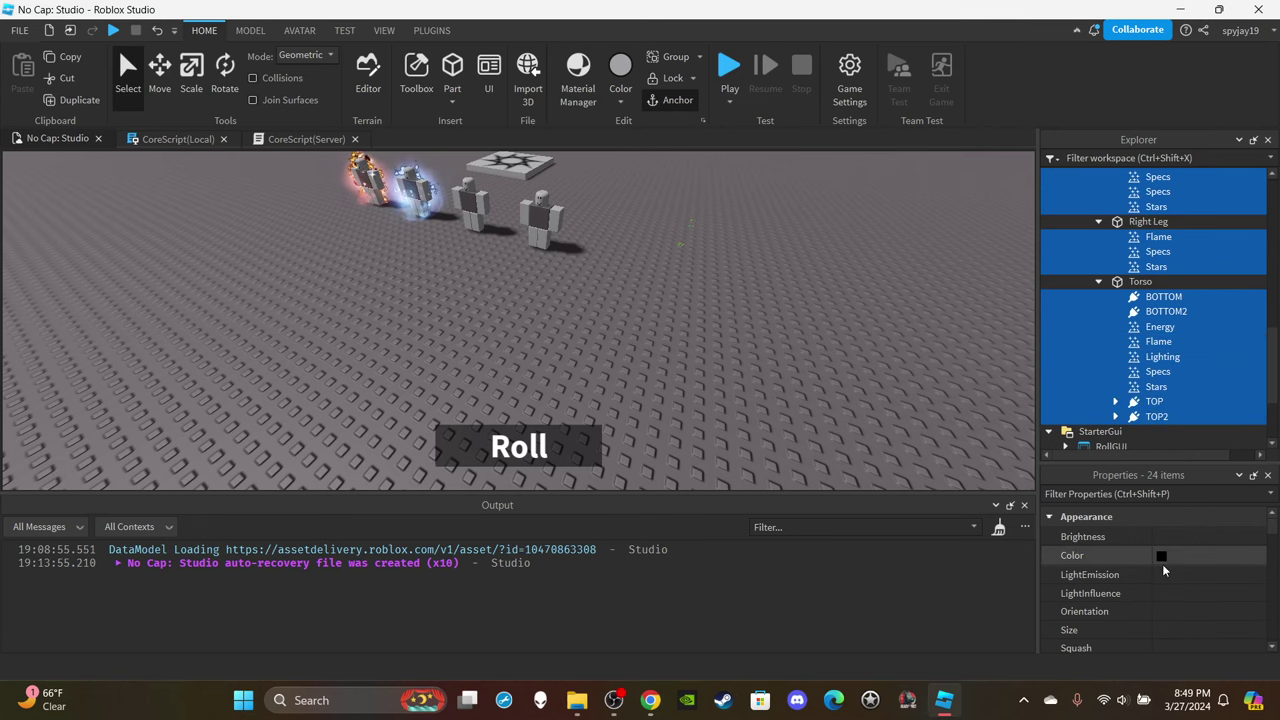
scroll(1163, 570, "down", 5)
left_click(1183, 591)
type("Effect")
key("Return")
Collapse the body parts in the Rare folder and clear the selection.
scroll(1150, 330, "up", 3)
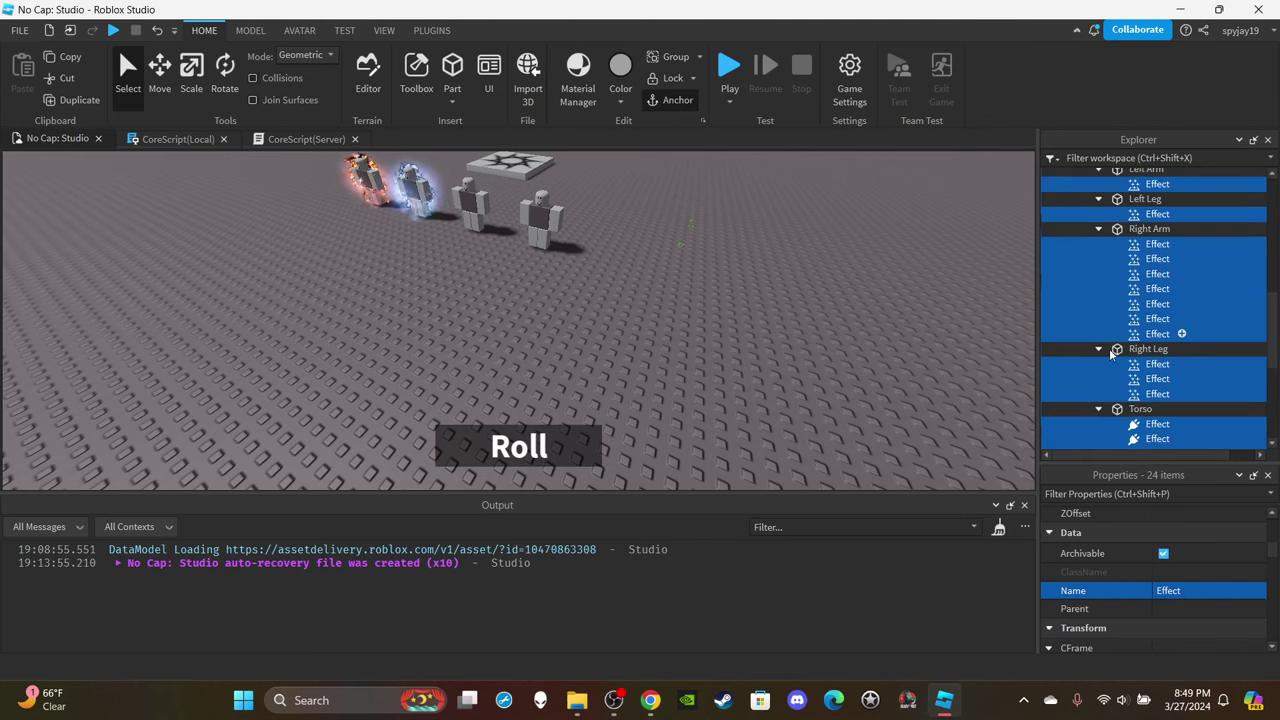
left_click(1099, 409)
left_click(1099, 349)
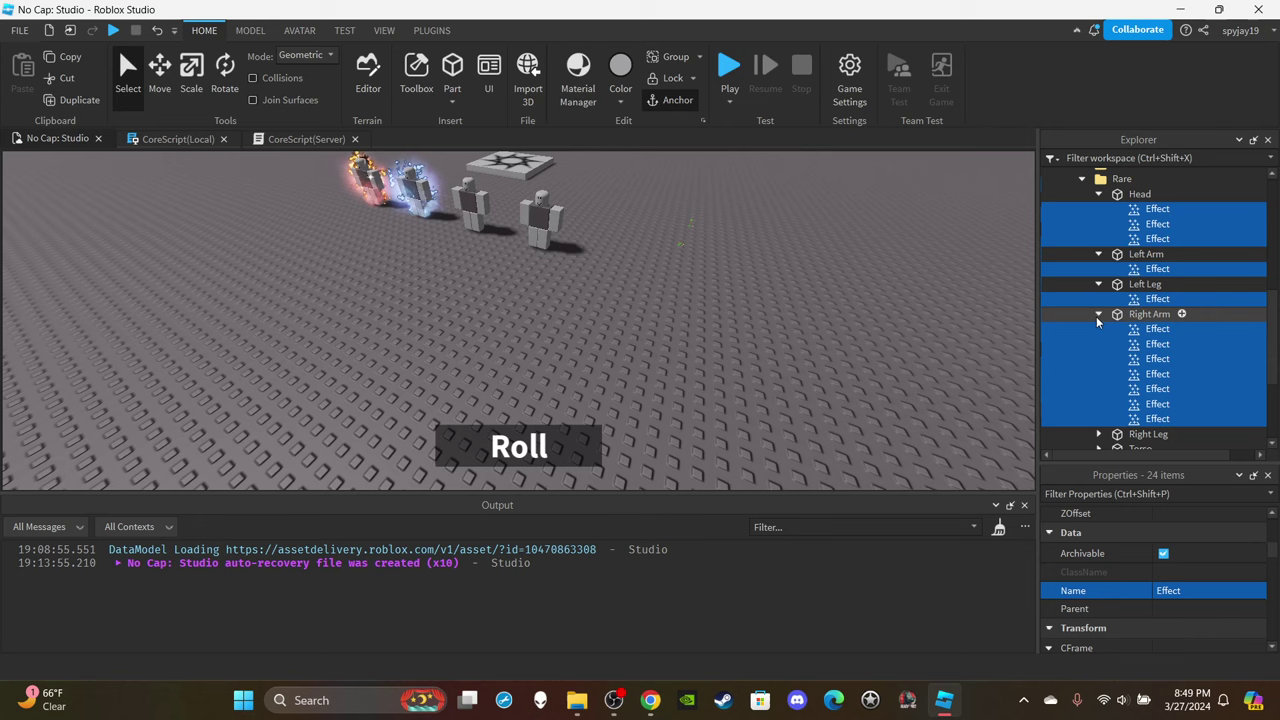
left_click(1099, 314)
left_click(1099, 284)
left_click(1099, 254)
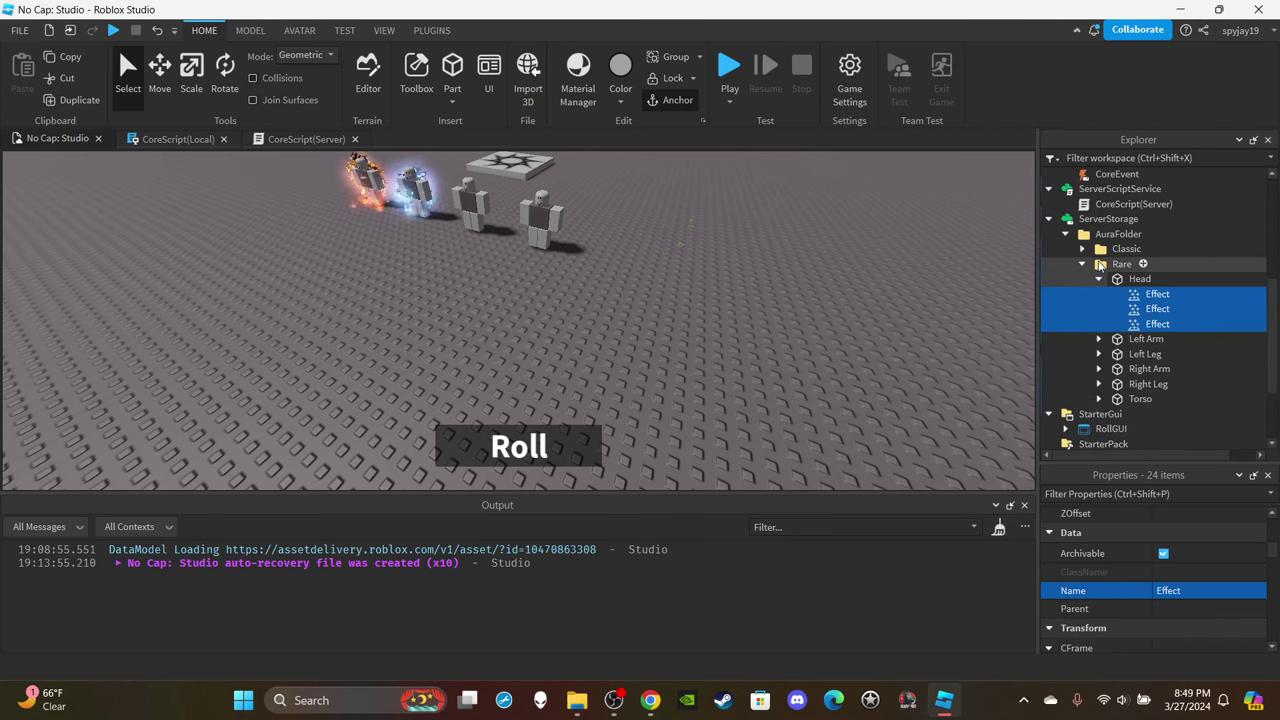
left_click(1099, 279)
left_click(1082, 264)
left_click(900, 234)
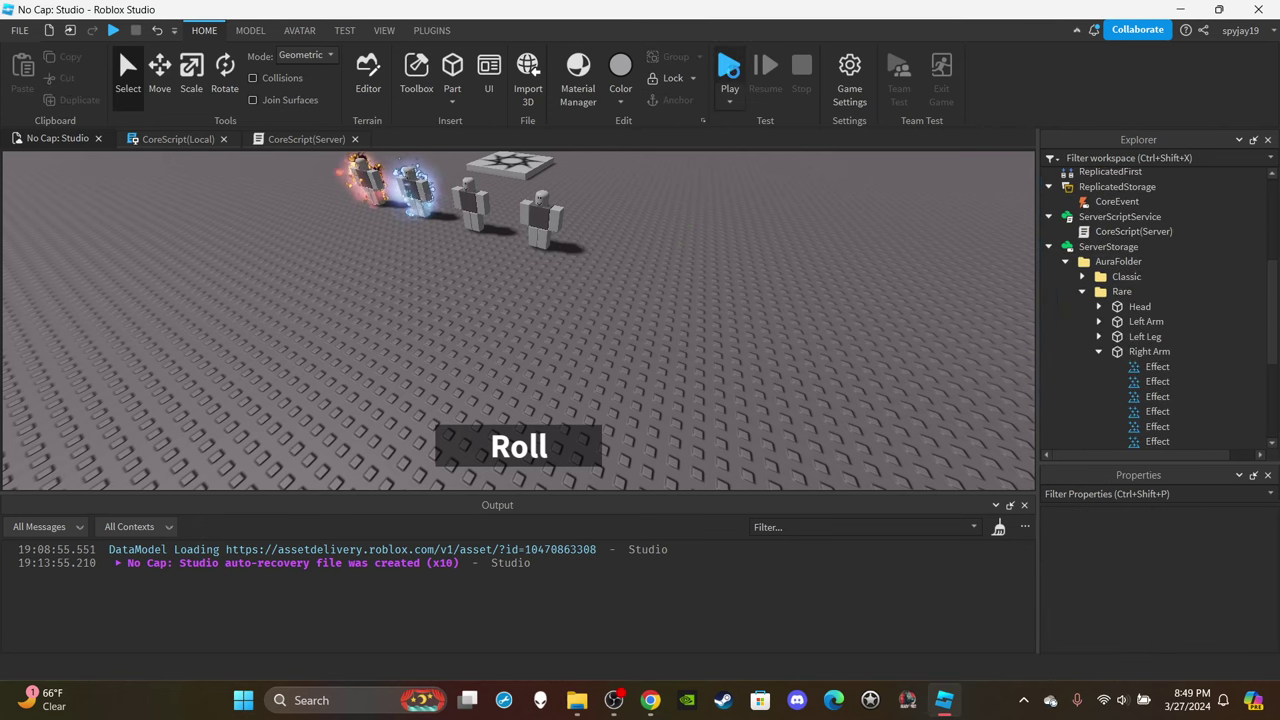
Start a play test and expand the player's OwnedAuras and leaderstats folders.
left_click(730, 68)
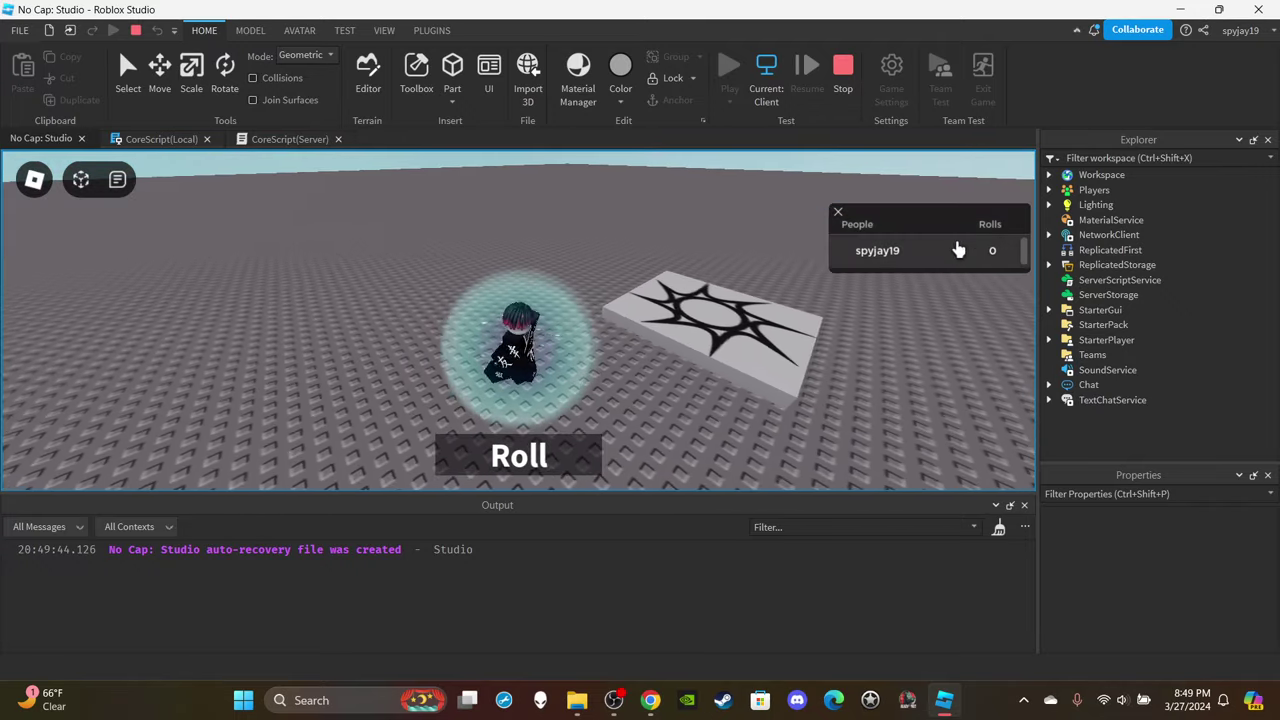
left_click(1049, 190)
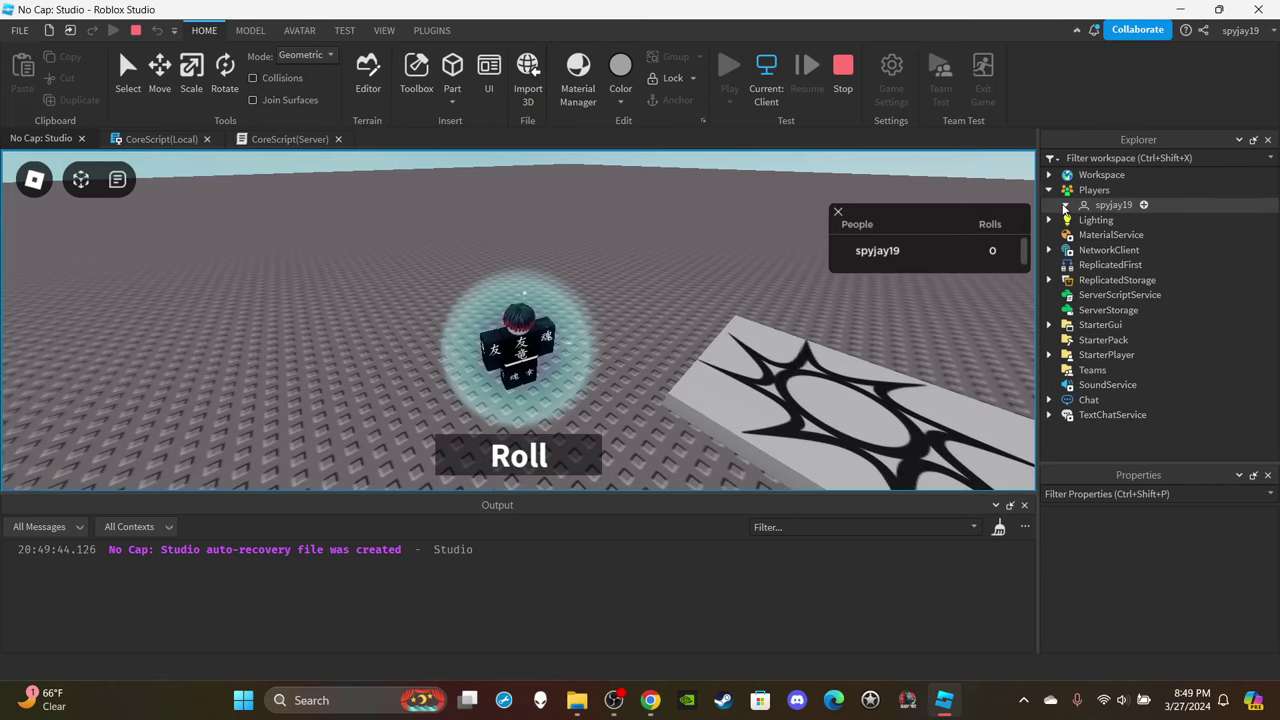
left_click(1065, 205)
left_click(1080, 221)
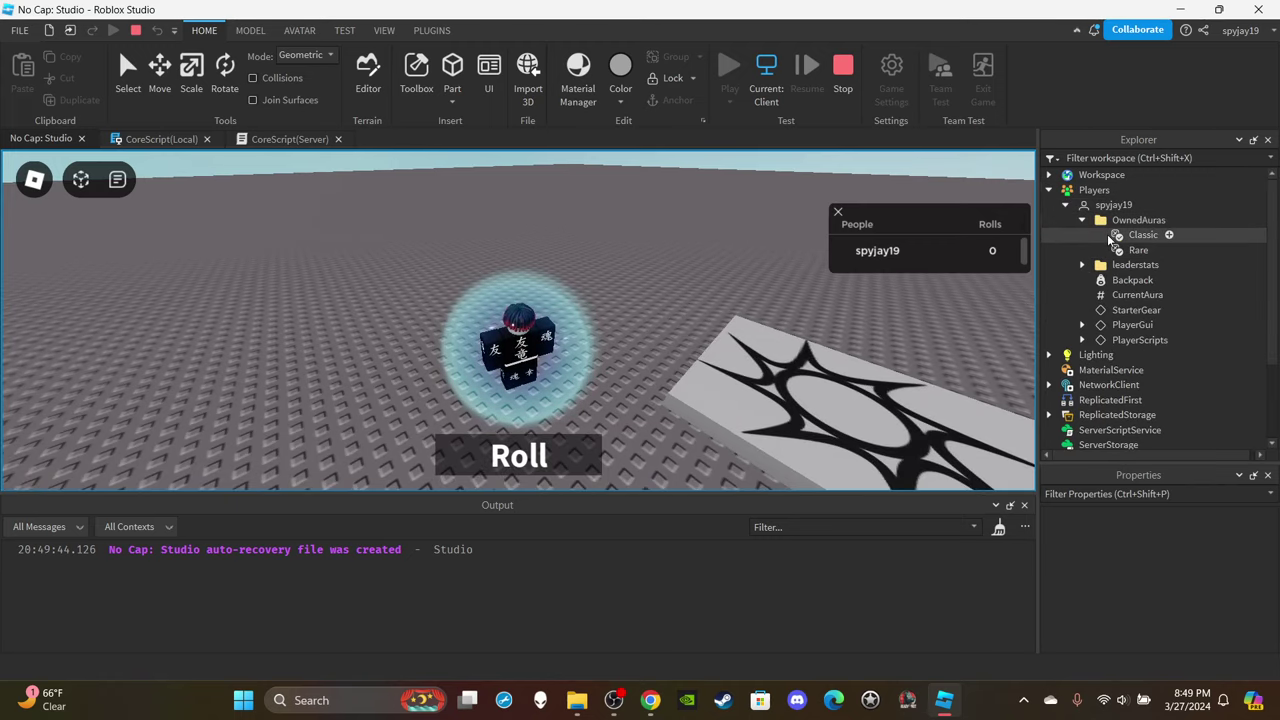
left_click(1081, 265)
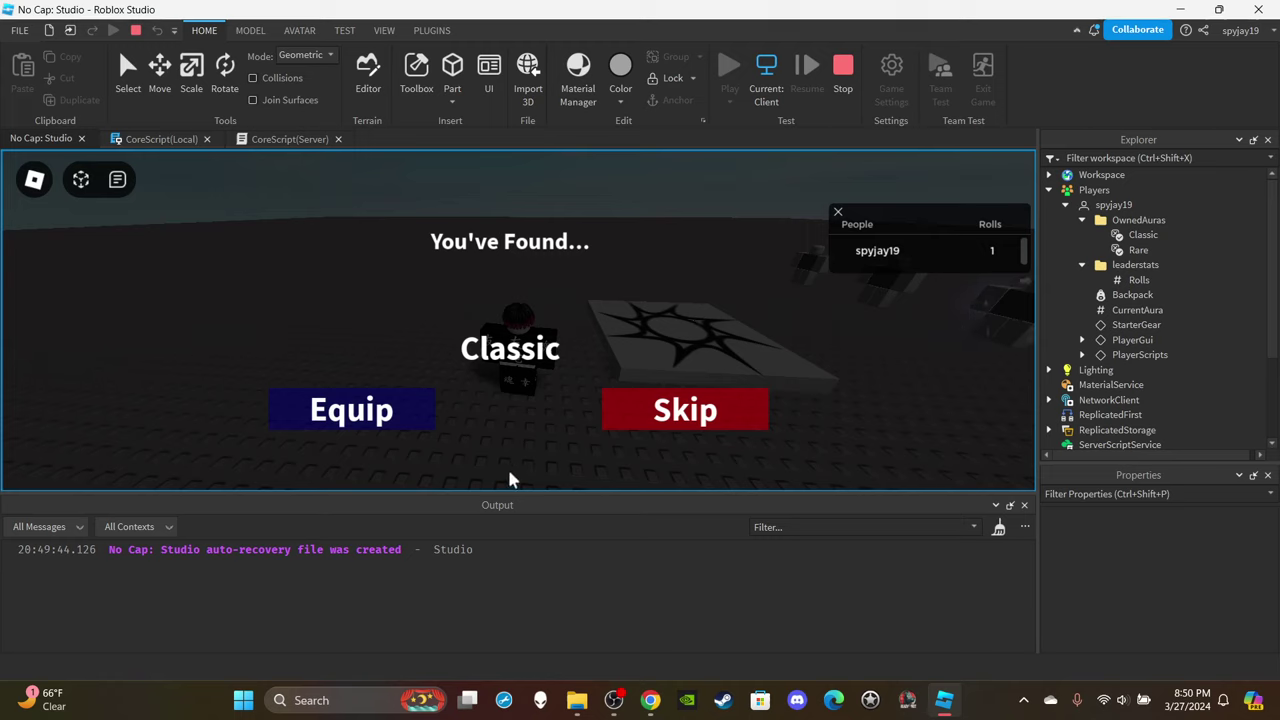
Equip the rolled Classic aura and compare the Classic and Rare values in the player's OwnedAuras.
left_click(1119, 238)
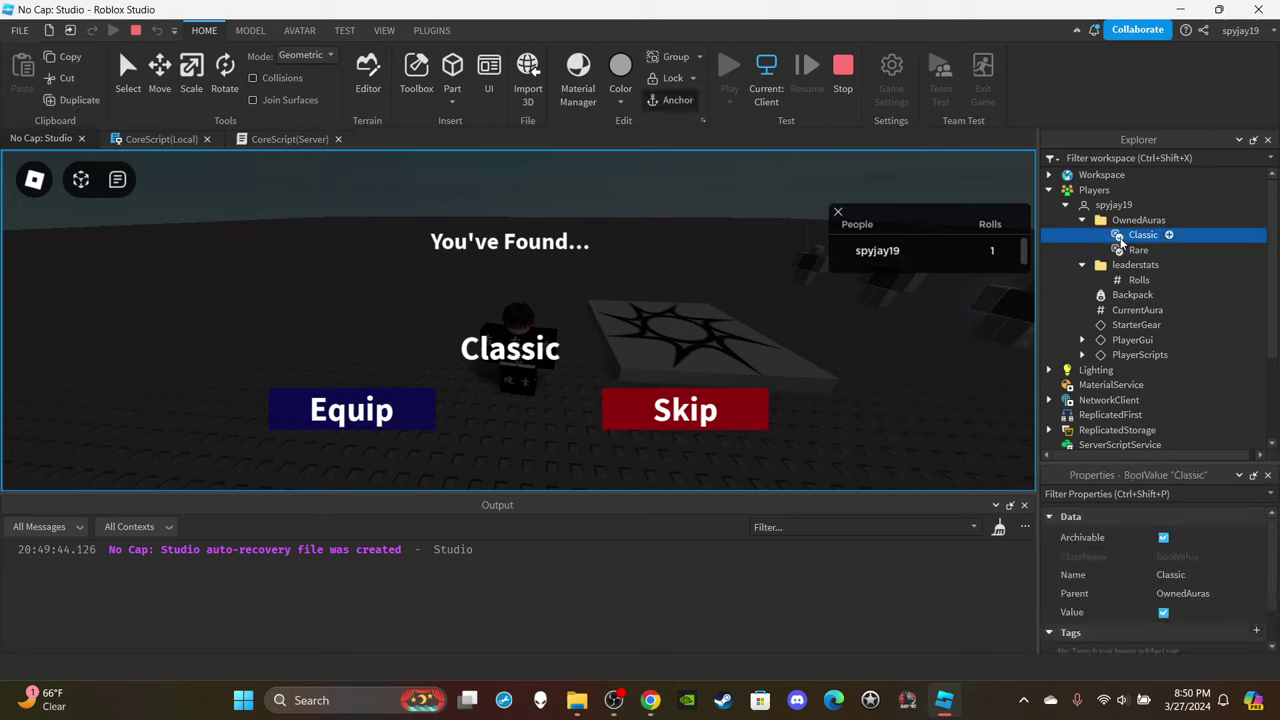
left_click(365, 405)
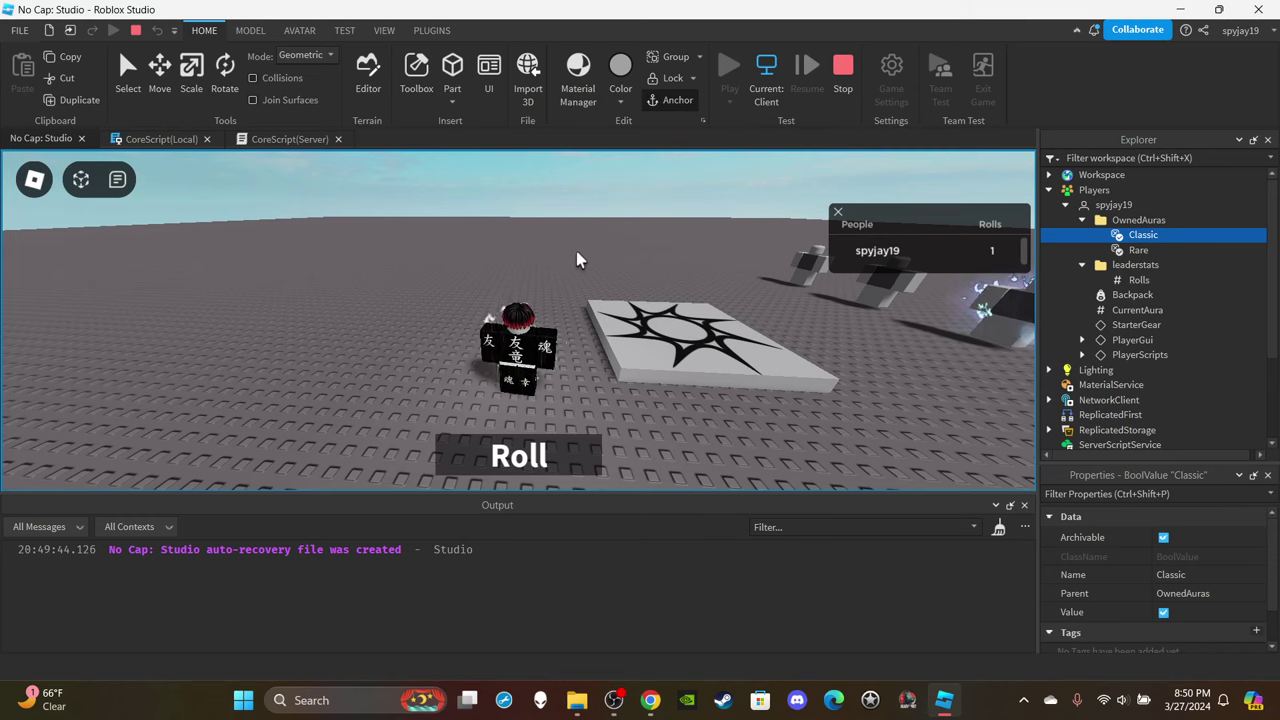
left_click(1120, 251)
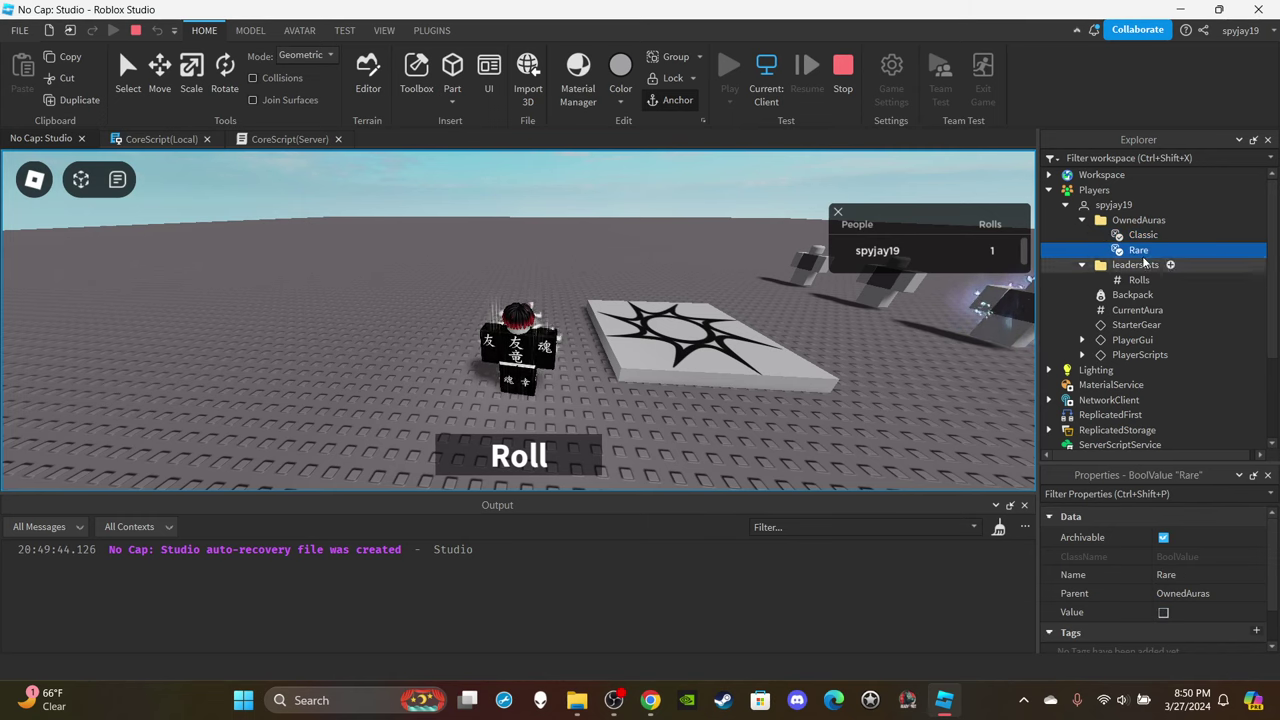
left_click(1128, 236)
Run the character around the baseplate to view the equipped aura, and roll for another aura.
right_click_drag(820, 338, 820, 338)
key("s")
right_click_drag(536, 206, 536, 206)
key("w")
right_click_drag(610, 235, 610, 235)
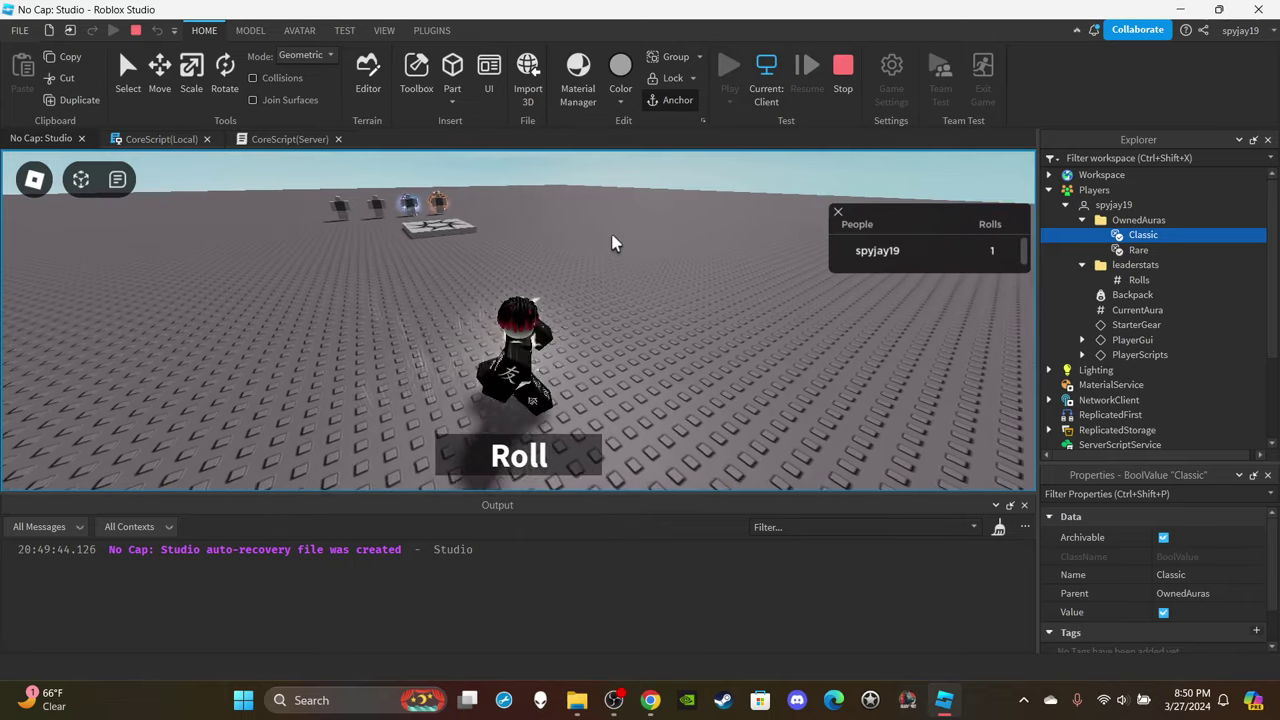
left_click(588, 450)
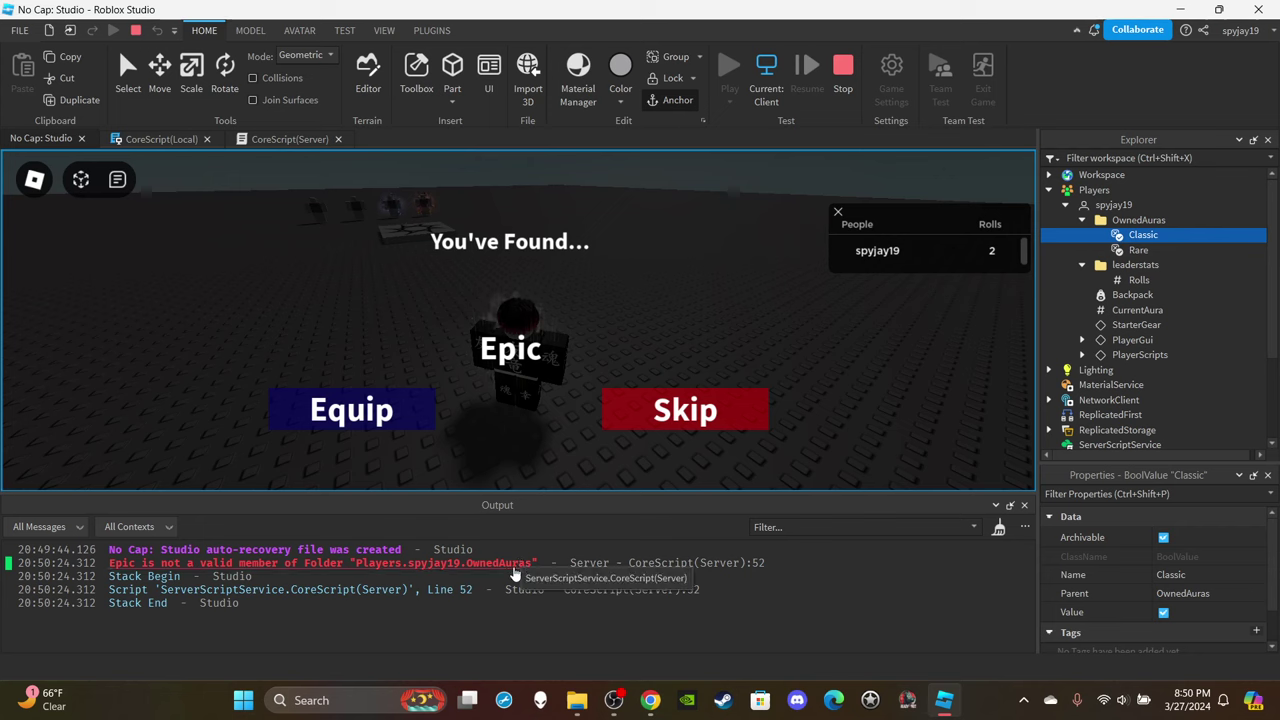
Skip the found Epic and Classic auras and keep rolling until the Rare aura is found.
left_click(640, 412)
left_click(586, 445)
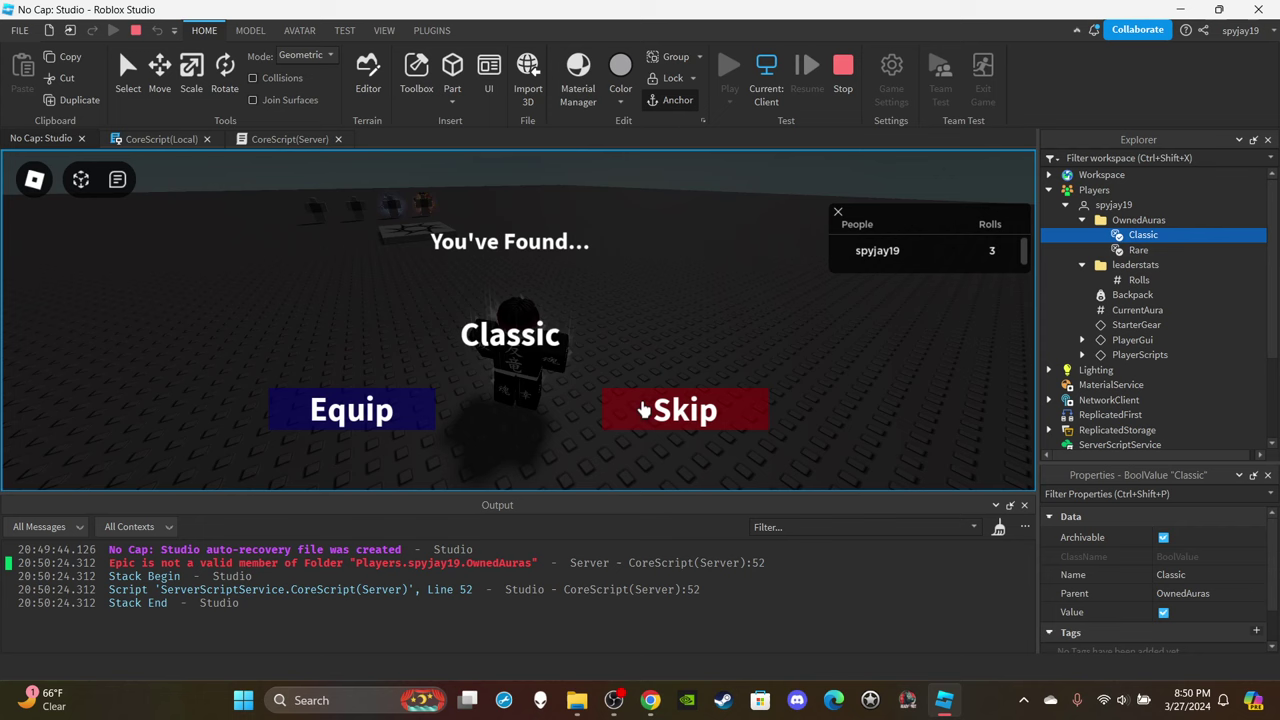
left_click(621, 405)
left_click(540, 447)
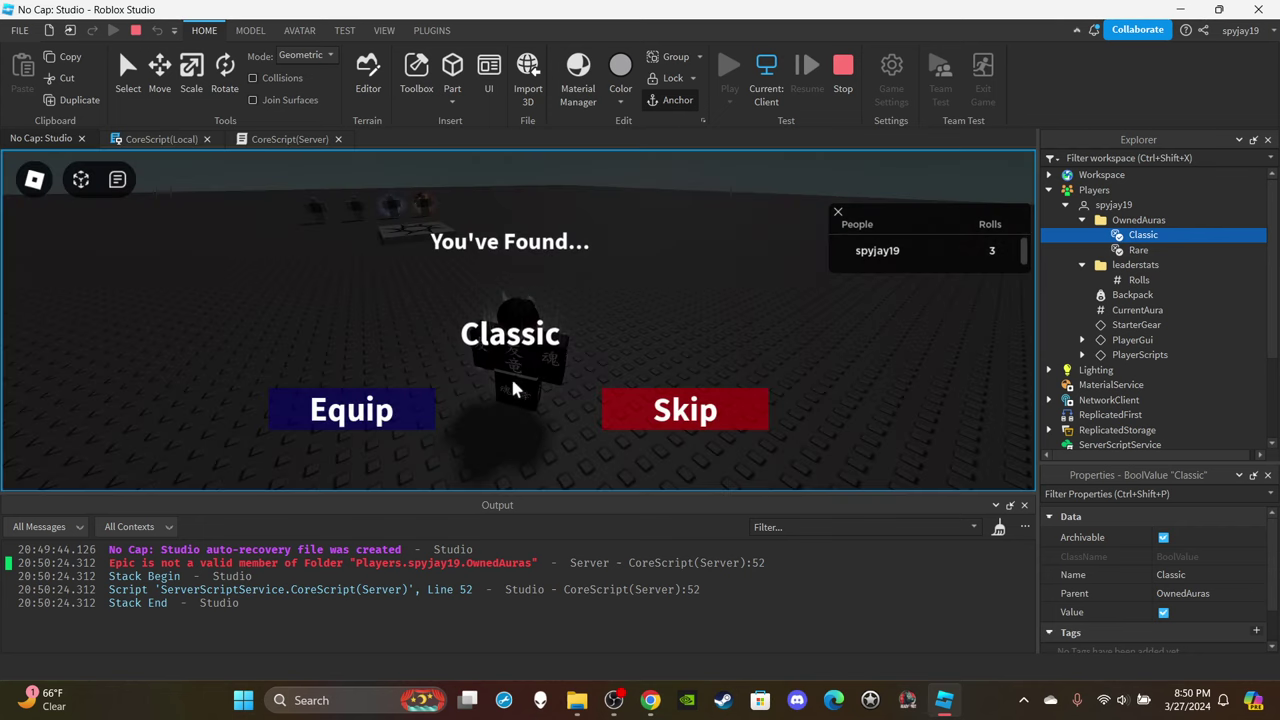
left_click(610, 408)
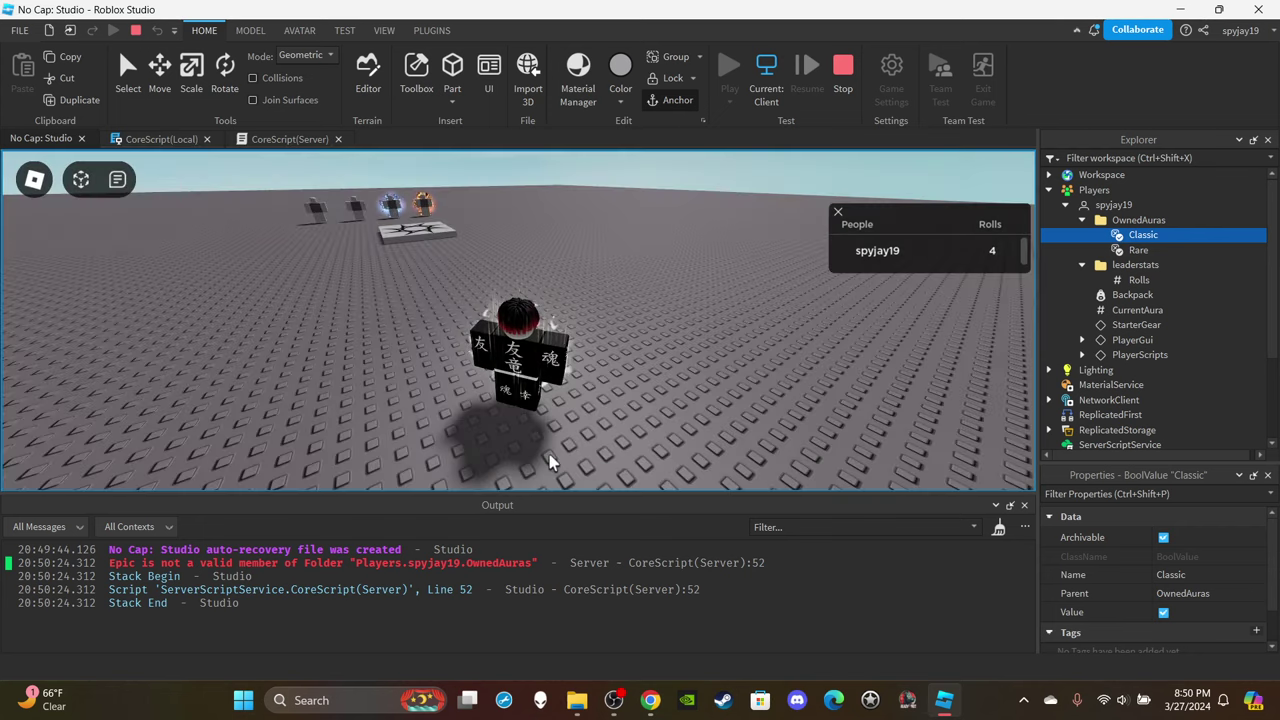
left_click(552, 438)
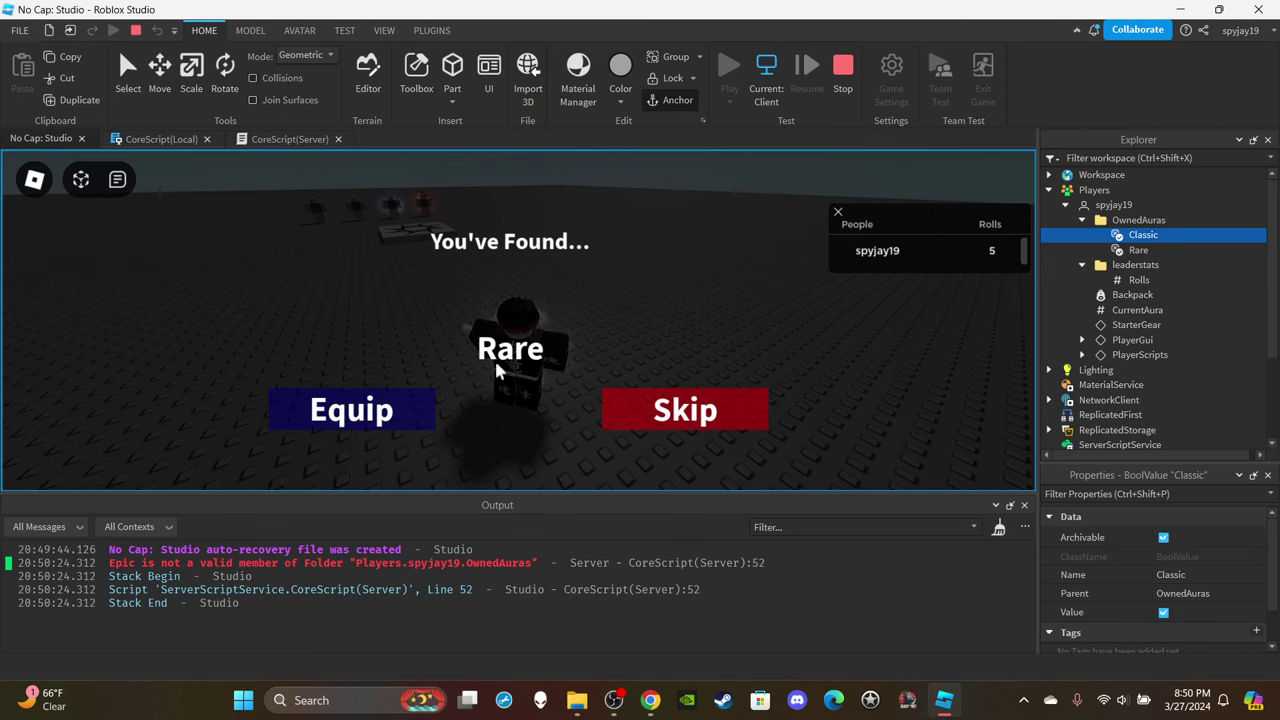
Equip the Rare aura and inspect both its value in the player's OwnedAuras and its effect on the moving character.
left_click(420, 428)
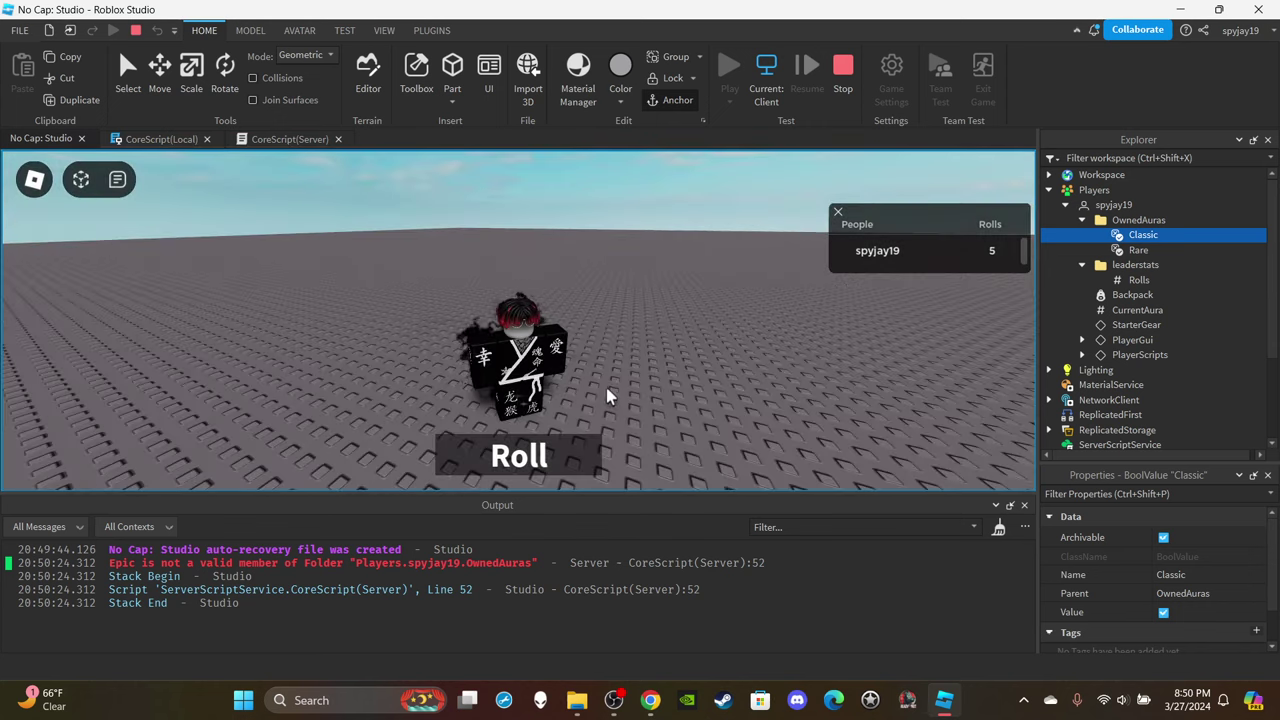
left_click(1138, 250)
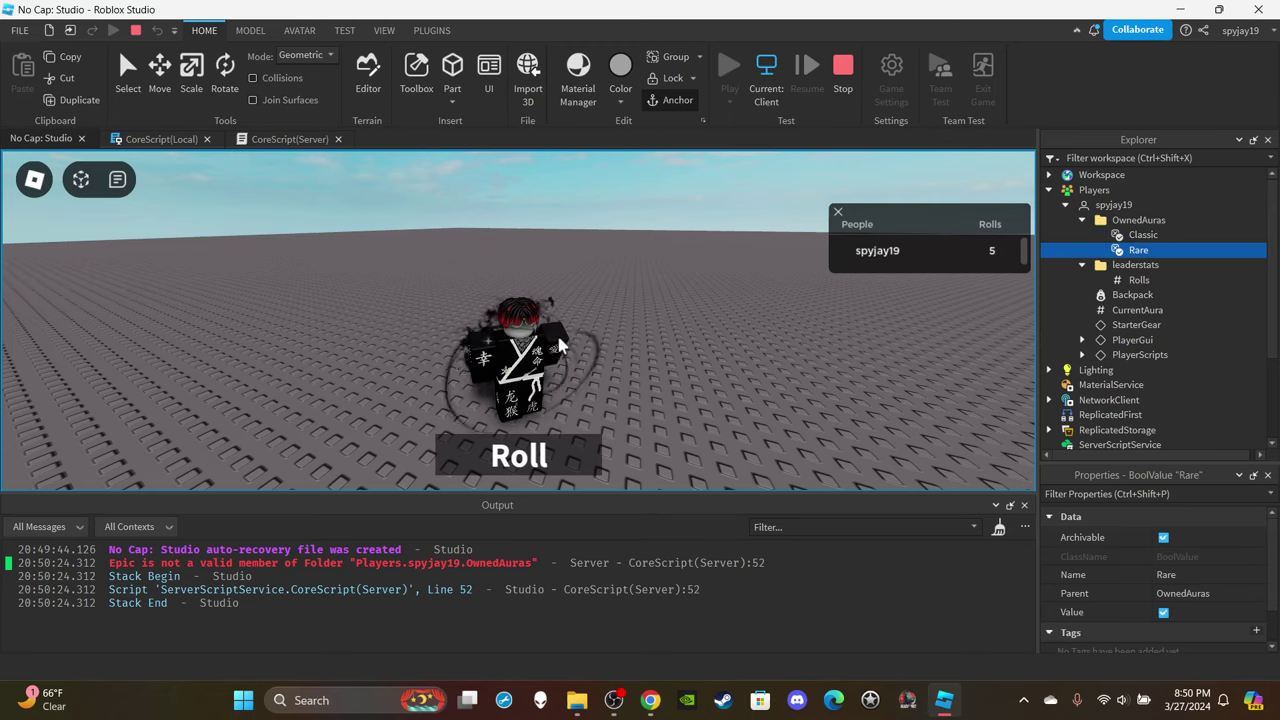
right_click_drag(559, 337, 558, 337)
key("w")
scroll(557, 334, "down", 1)
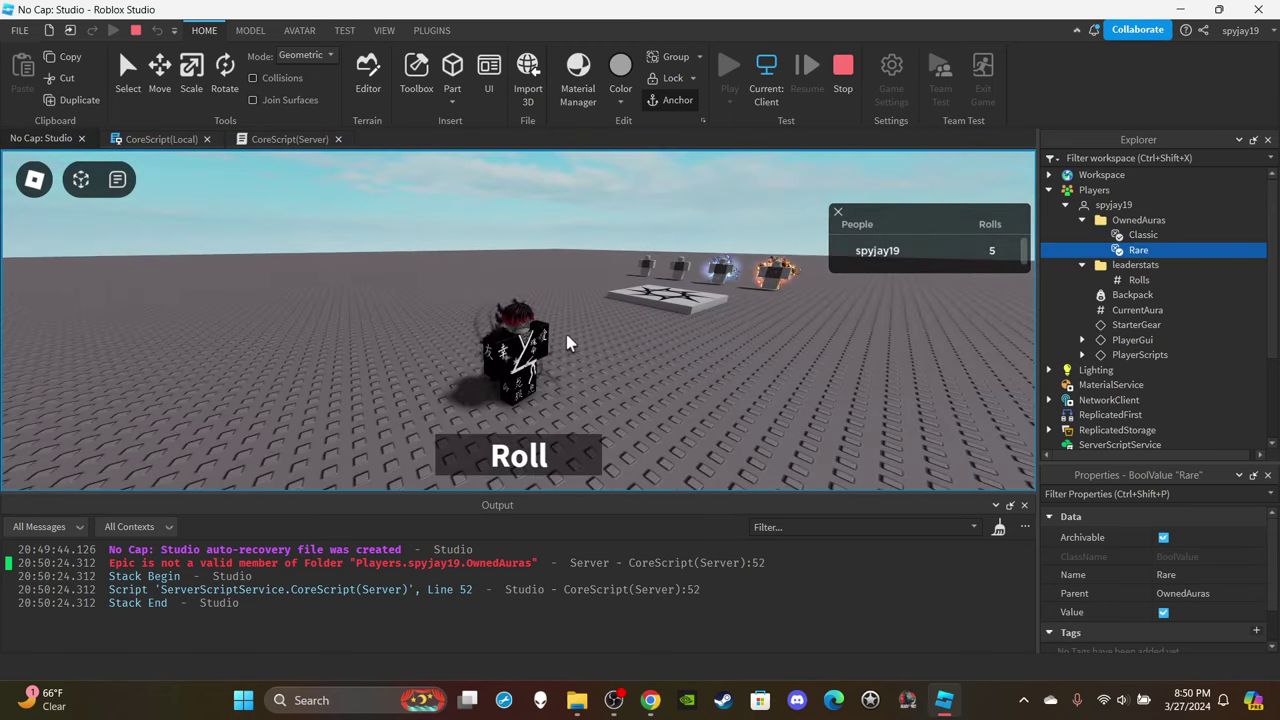